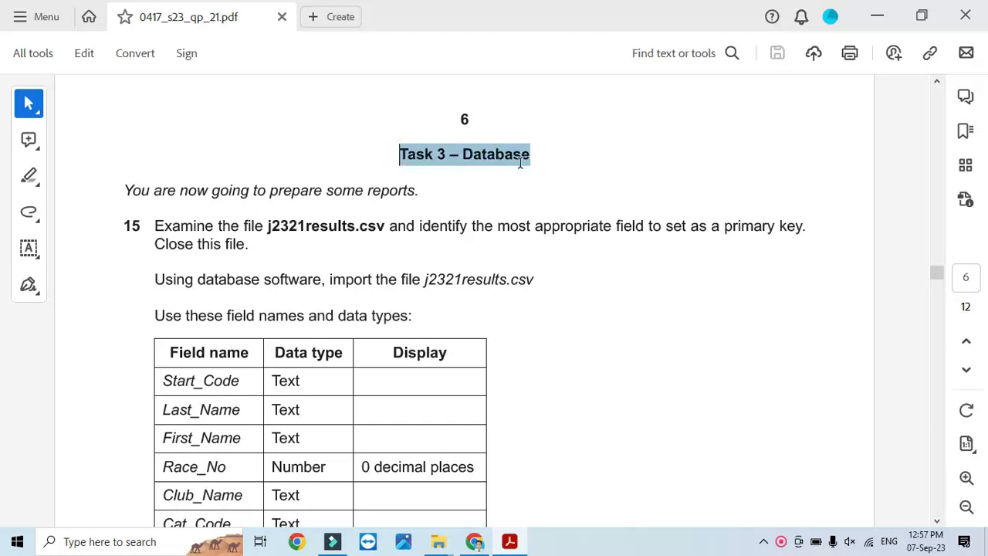
- Read the Task 3 introduction and question 15's instruction to examine j2321results.csv for a suitable primary key
click(120, 190)
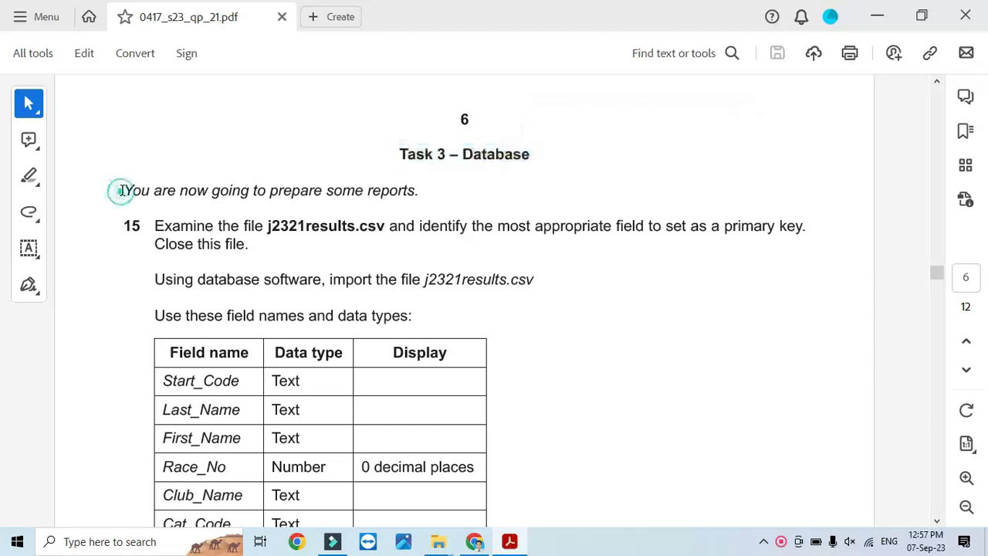
drag(120, 190, 417, 191)
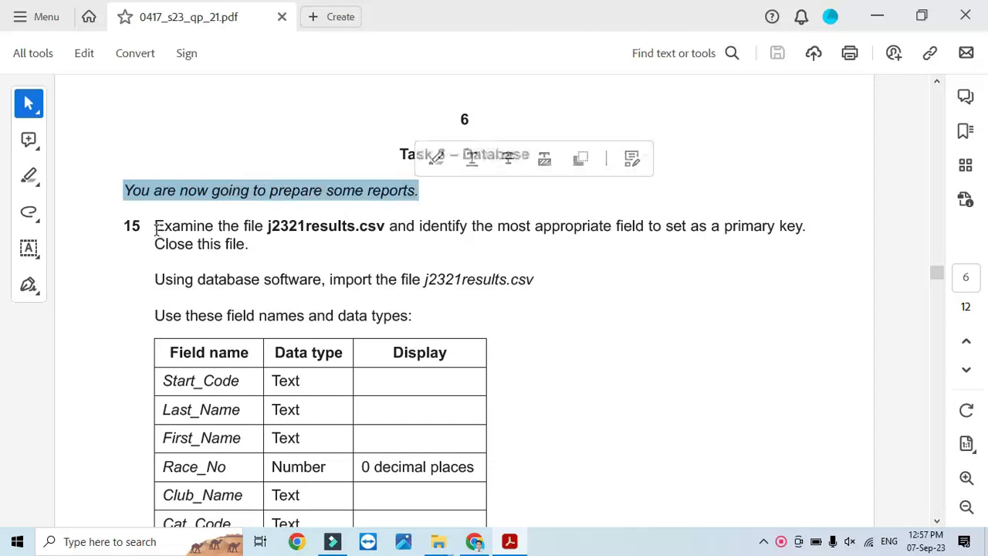
drag(155, 226, 281, 236)
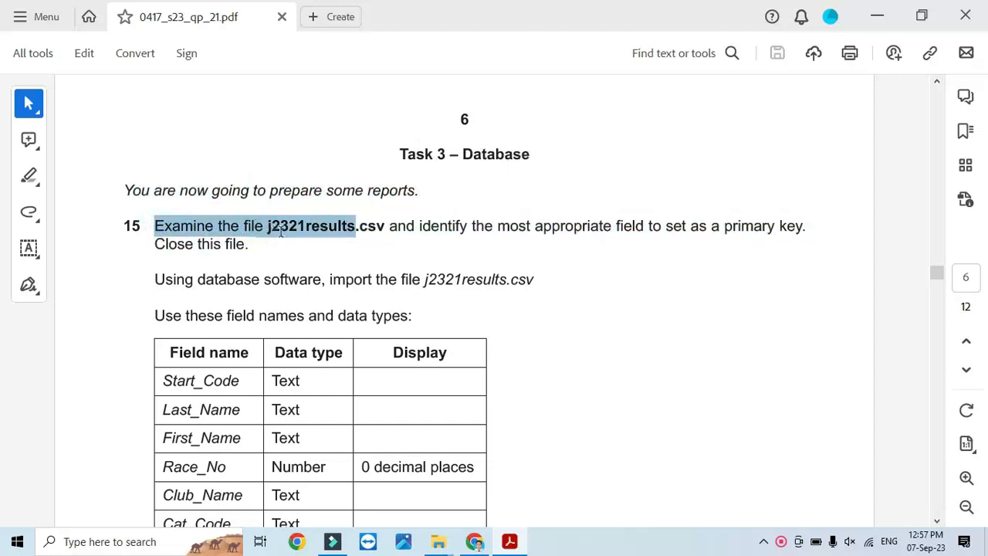
drag(350, 228, 253, 249)
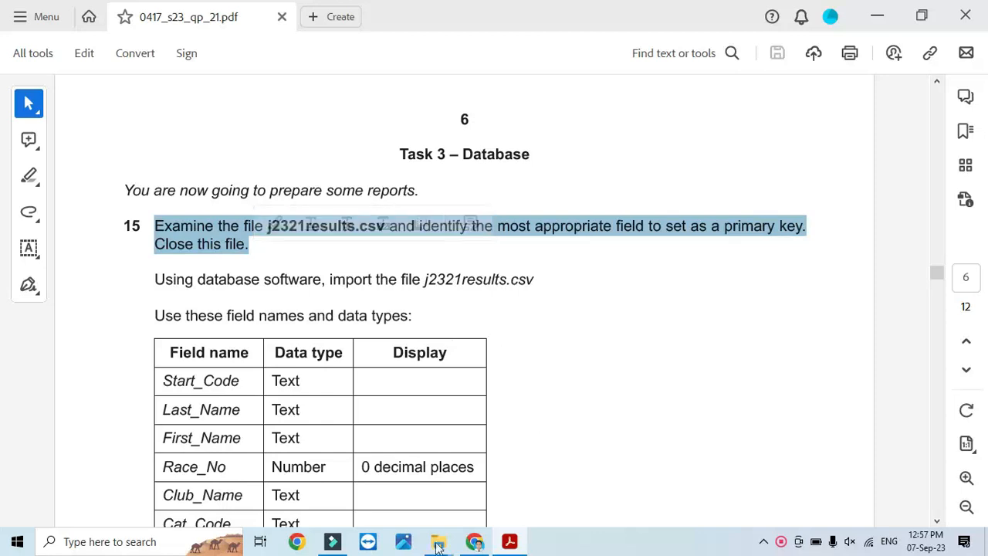
- Open j2321results from the 0417_21_June 2023 folder in Excel and fit all column widths to their contents
mouse_move(438, 546)
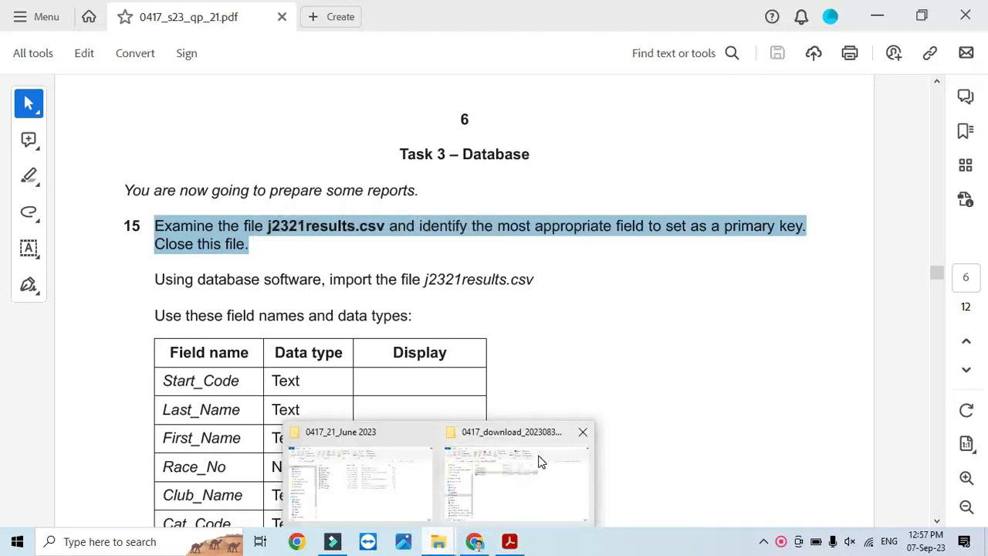
click(582, 431)
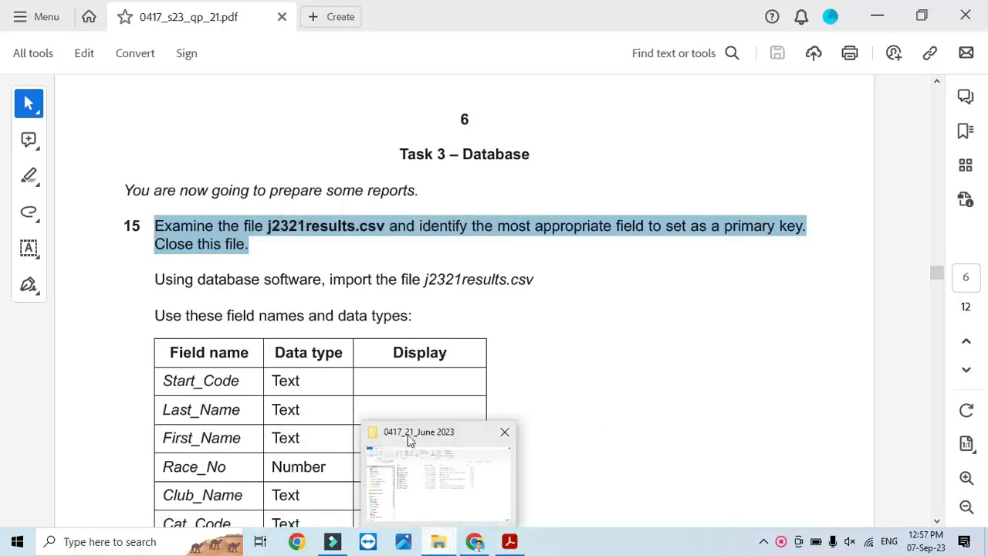
click(409, 440)
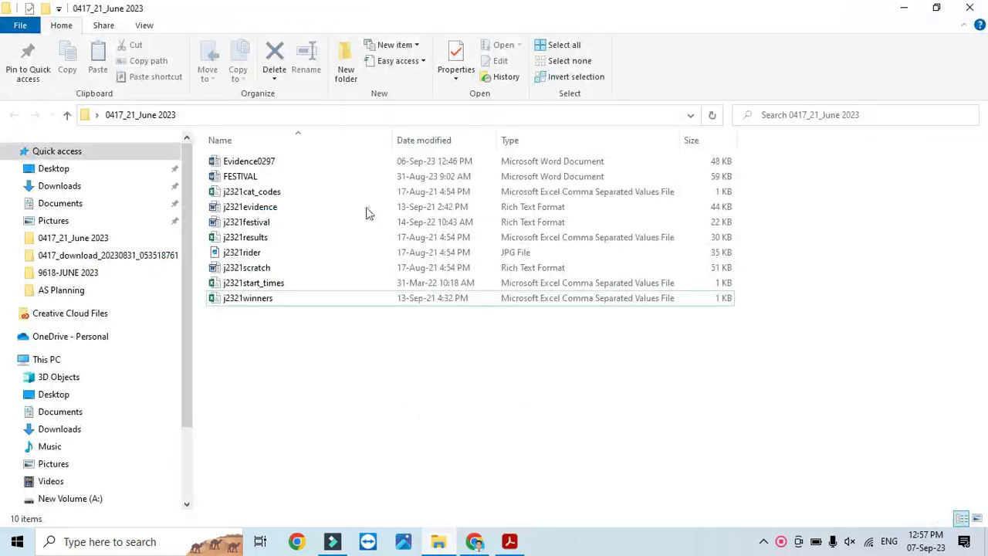
double_click(257, 242)
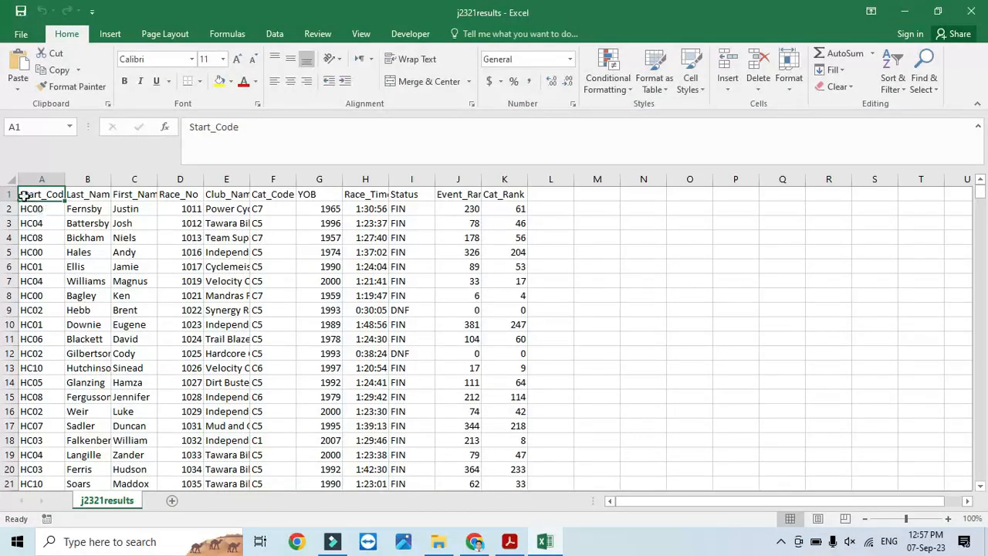
click(11, 179)
double_click(64, 179)
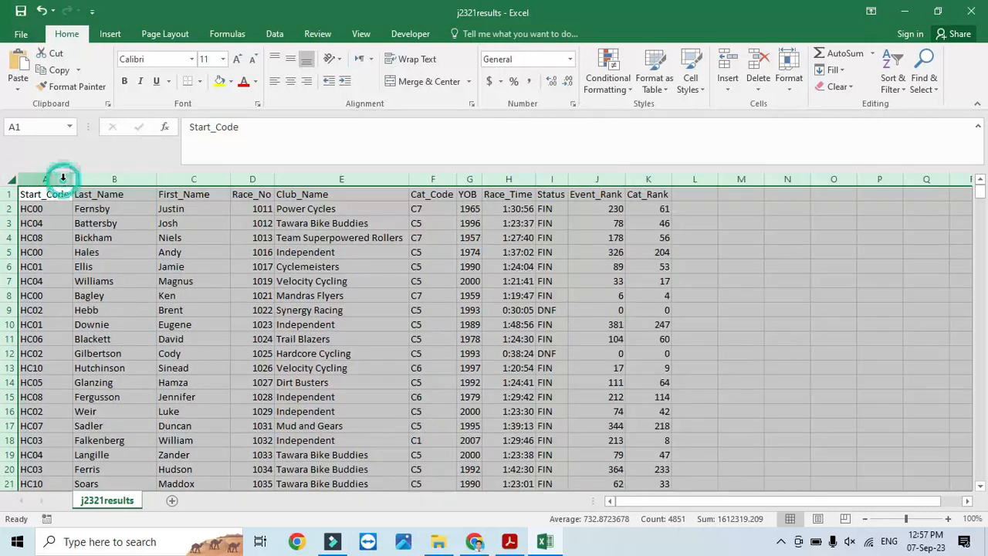
- Examine the field headings from Start_Code to Cat_Code and check the Start_Code column for repeated values
click(62, 194)
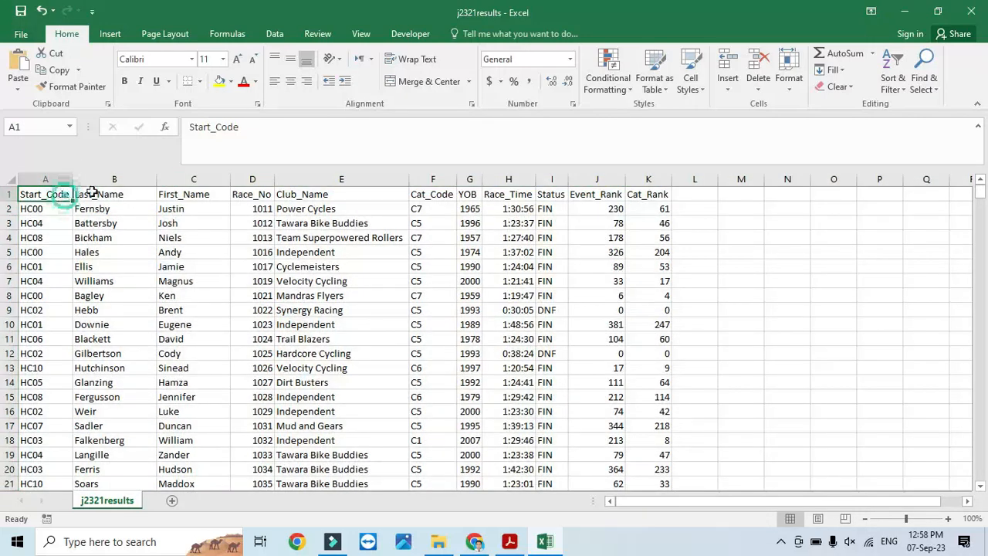
click(110, 193)
click(174, 193)
click(244, 193)
click(302, 192)
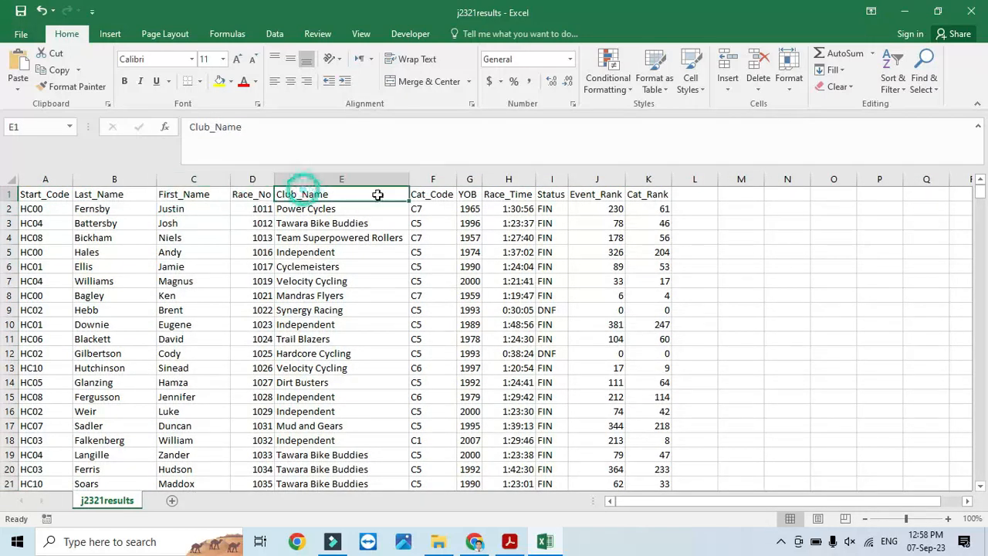
click(433, 195)
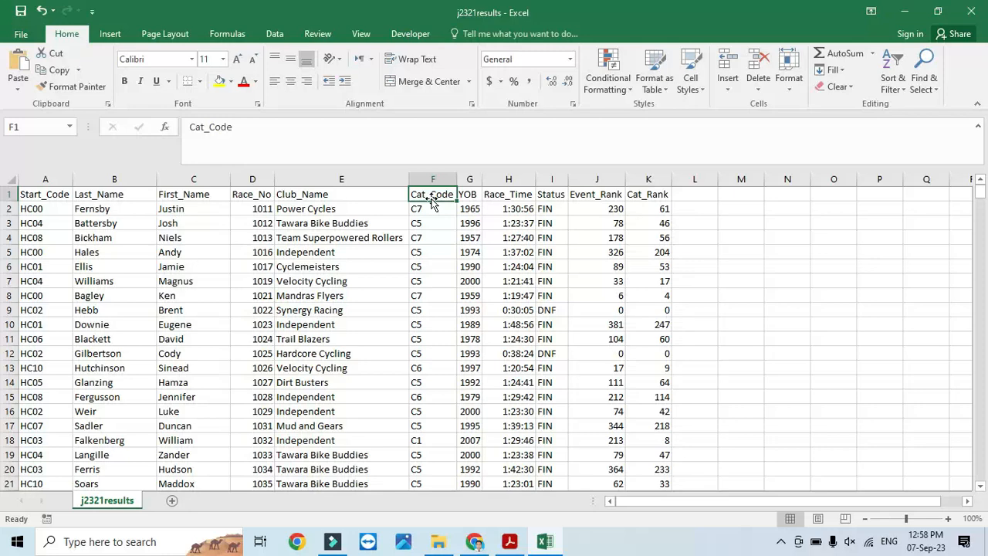
click(42, 223)
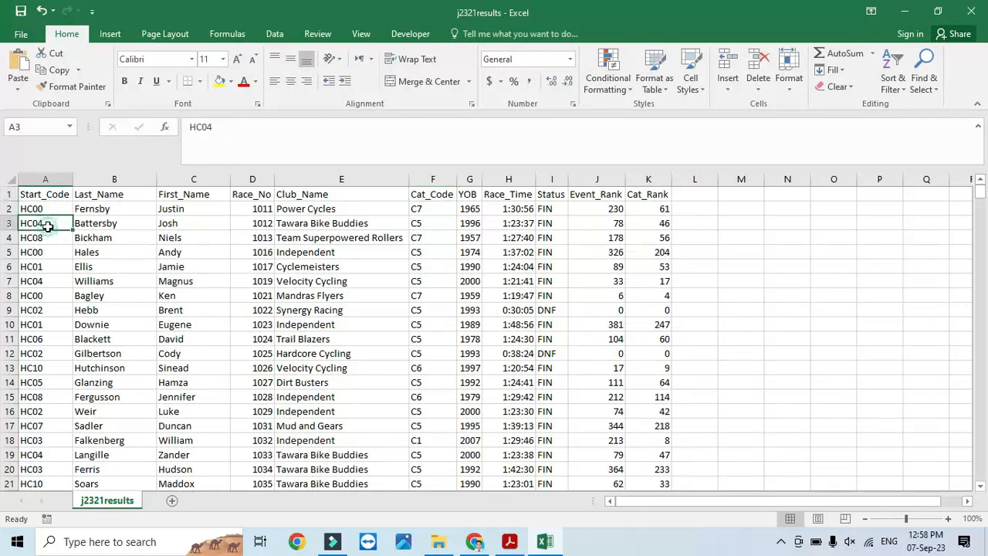
click(44, 281)
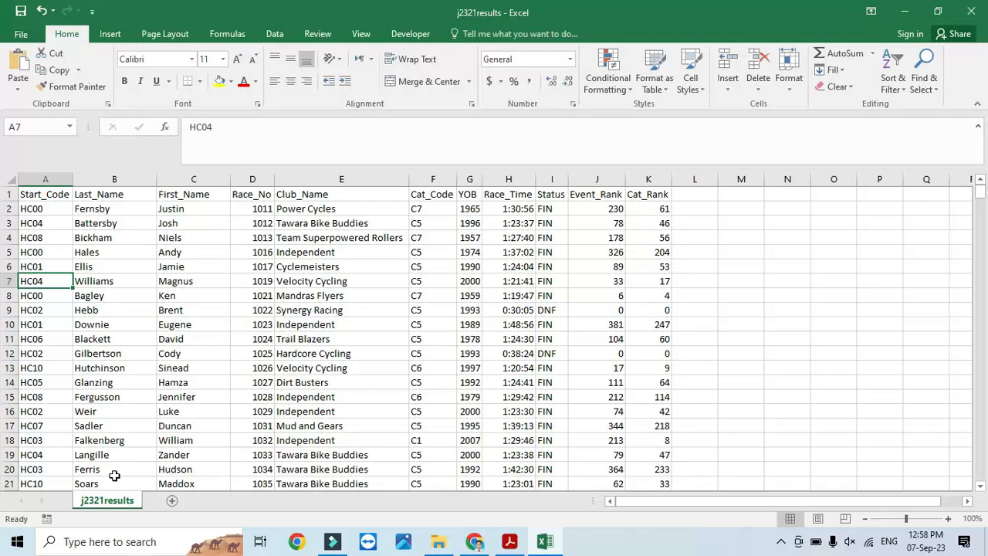
- Examine the Last_Name, First_Name and Race_No columns as candidates for the primary key
click(123, 178)
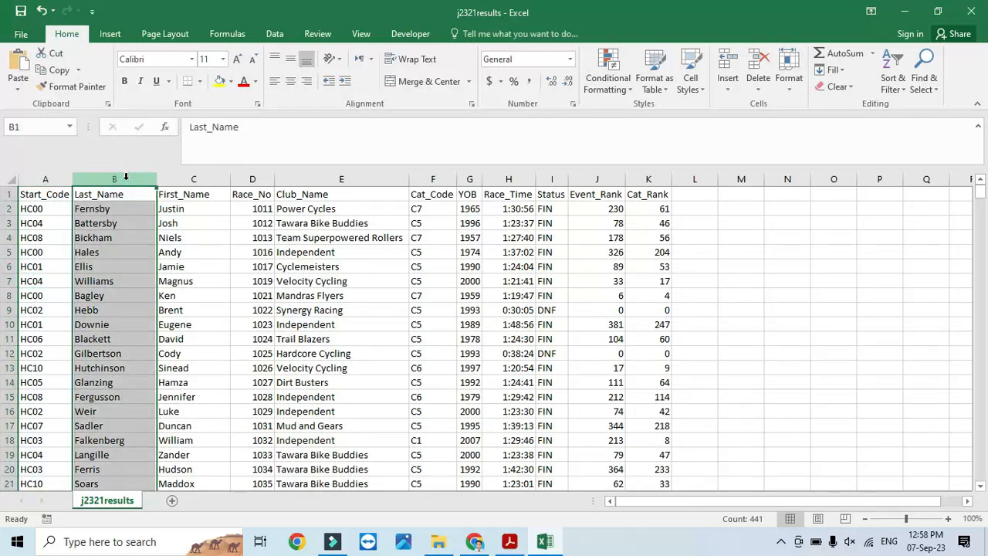
scroll(107, 326, down, 2)
scroll(107, 327, up, 1)
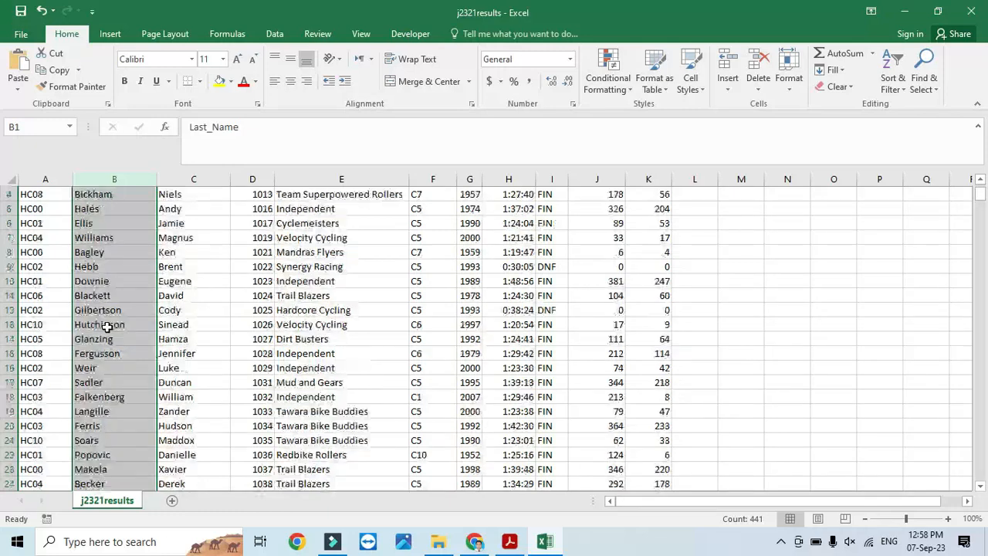
scroll(188, 253, up, 1)
click(200, 178)
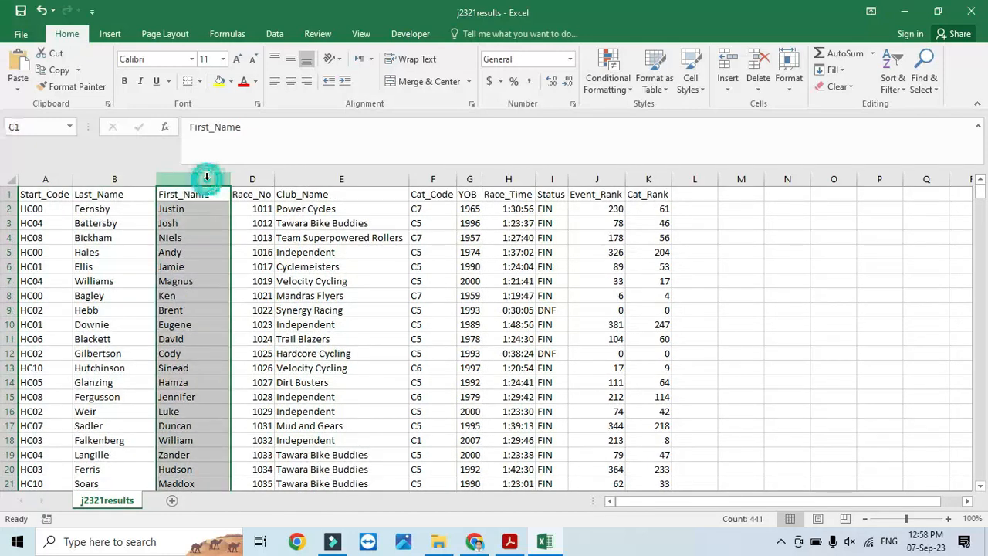
click(253, 179)
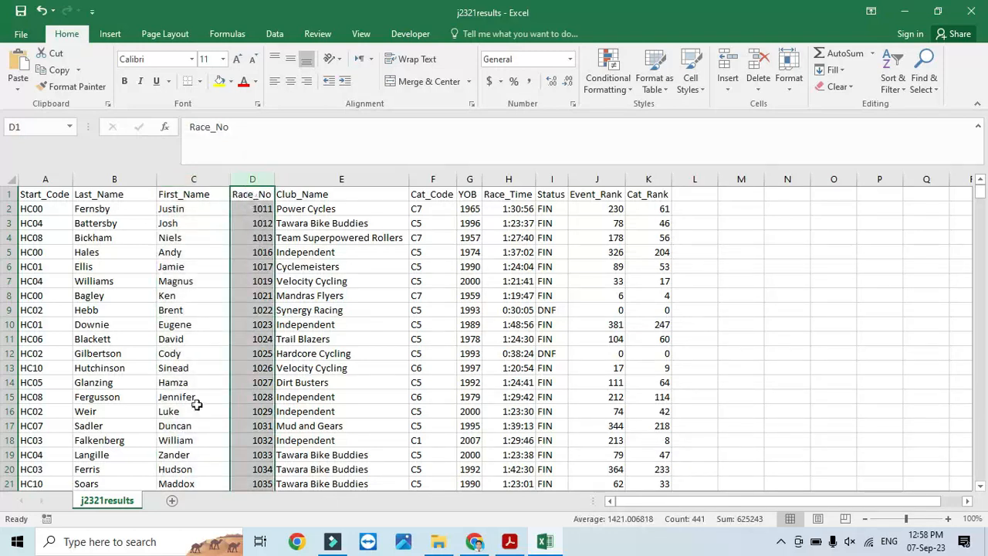
- Close j2321results without saving and return to the question paper in Acrobat to read the import instruction
click(971, 11)
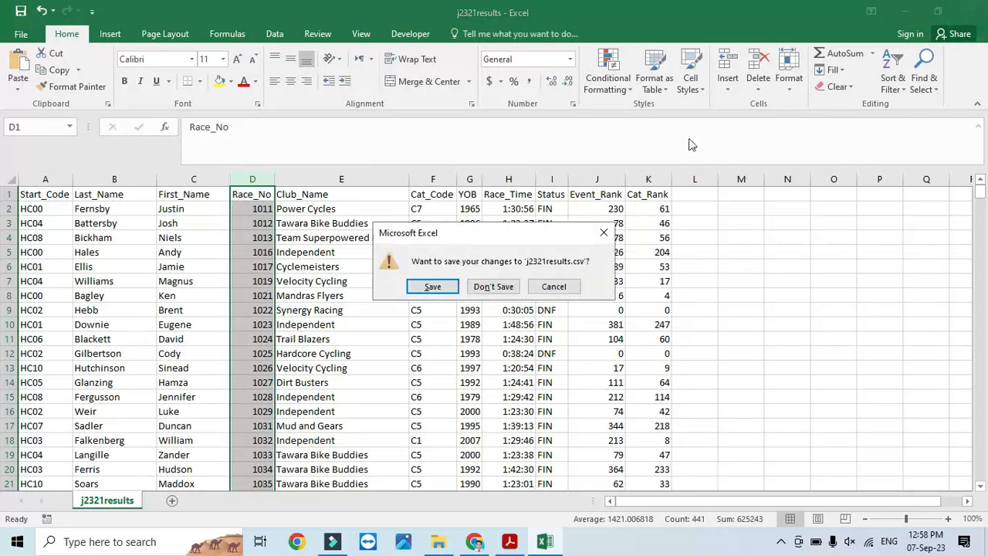
click(511, 287)
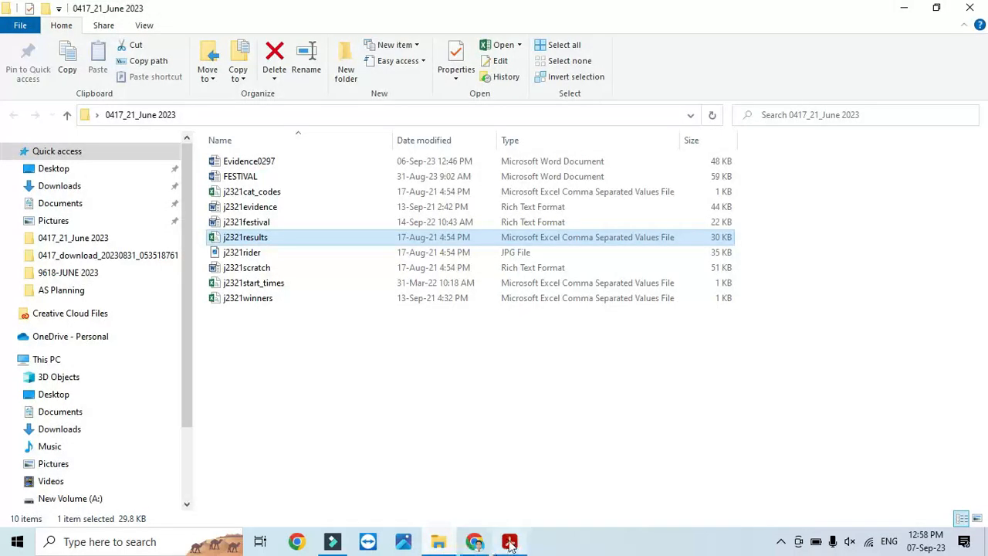
click(501, 543)
drag(155, 279, 534, 279)
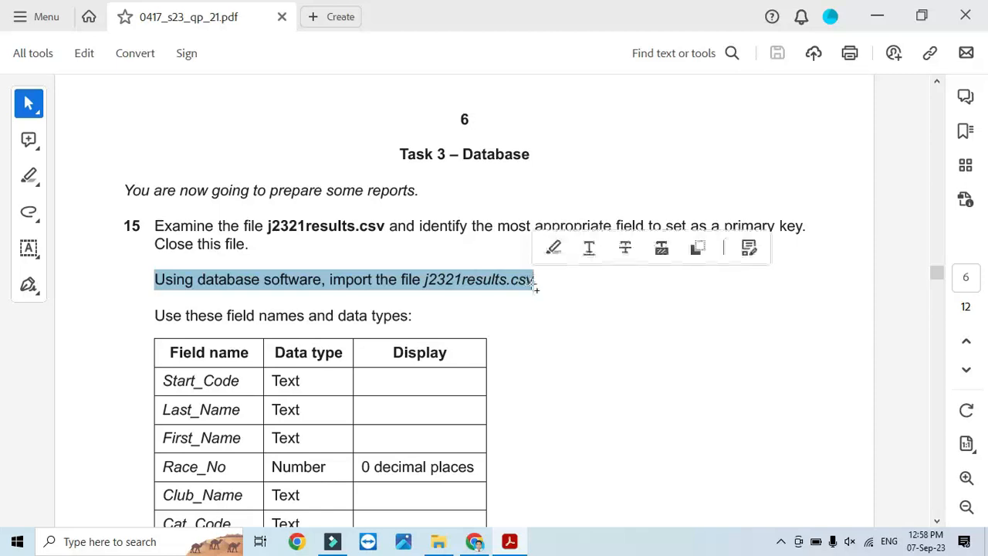
- Launch Access 2016, start a blank desktop database and dismiss the Office activation wizard
click(154, 543)
text(acc)
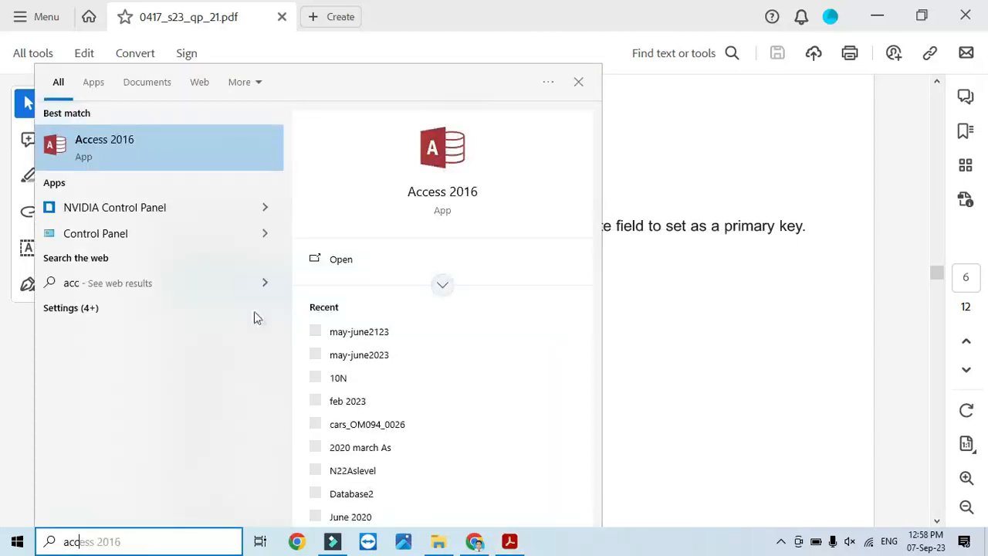
click(188, 153)
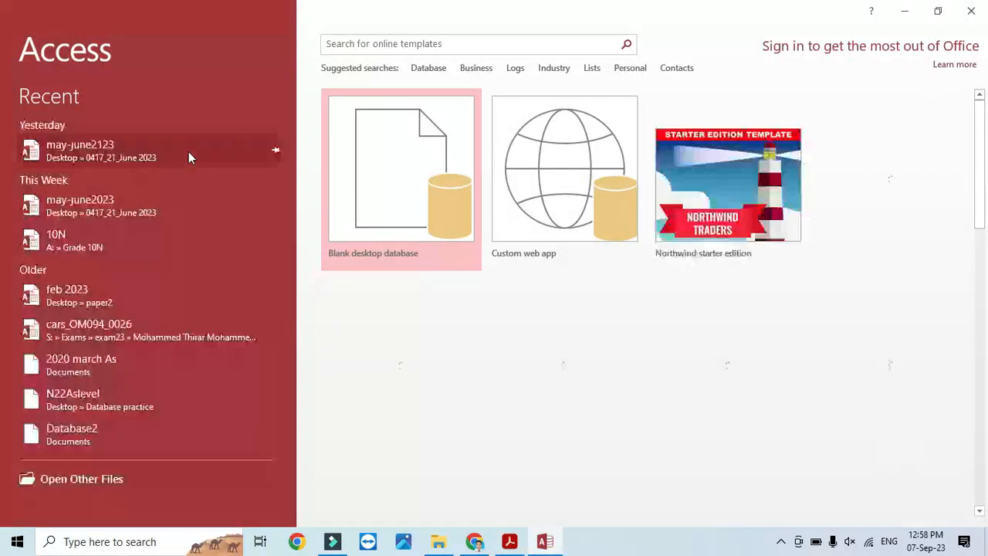
click(394, 165)
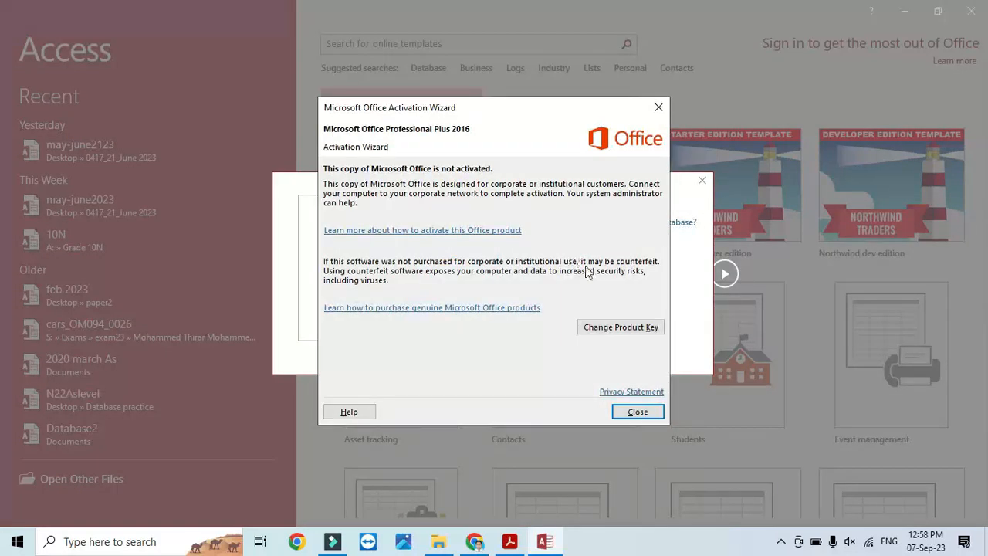
click(640, 415)
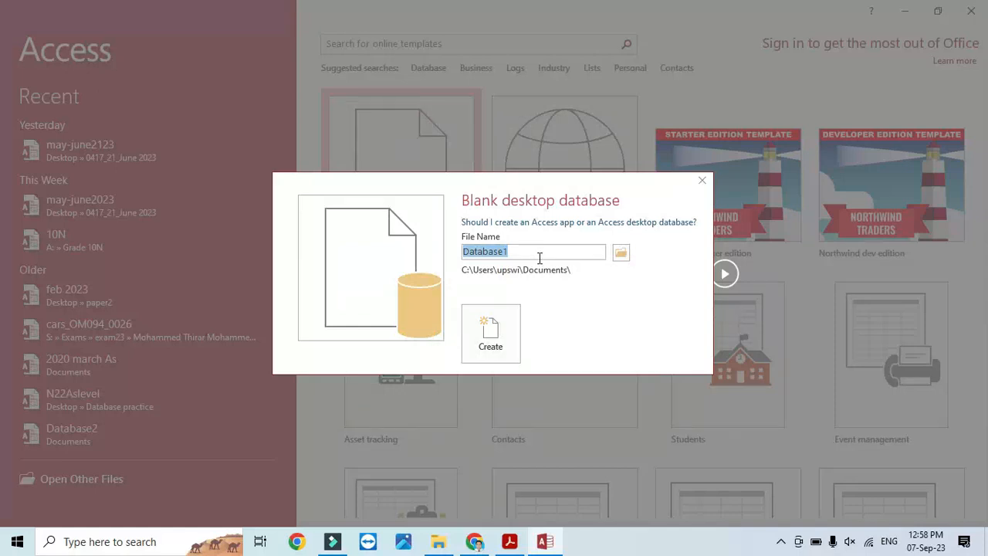
- Name the database mayjune202321, set its location to the 0417_21_June 2023 folder on the Desktop, and create it
text(mayjune202321)
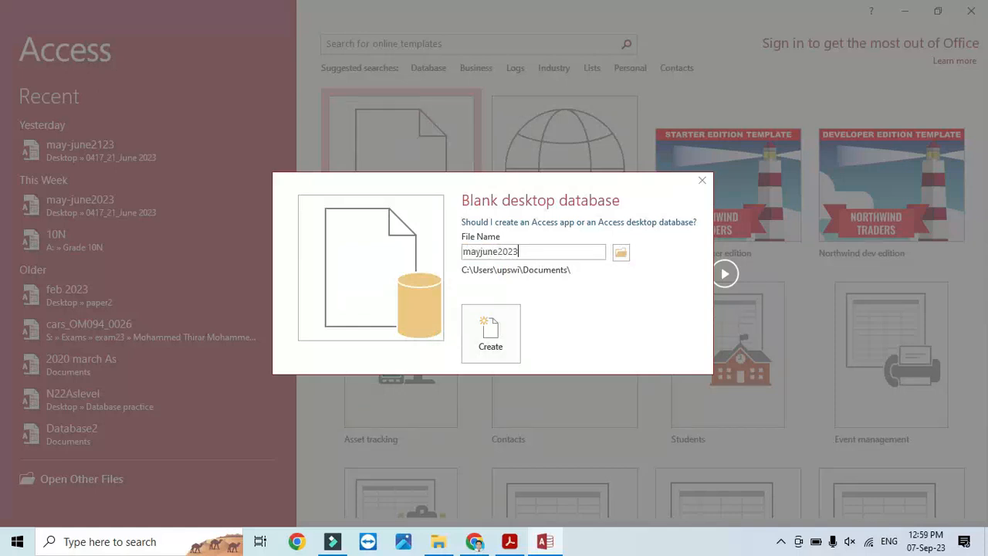
click(621, 252)
click(75, 126)
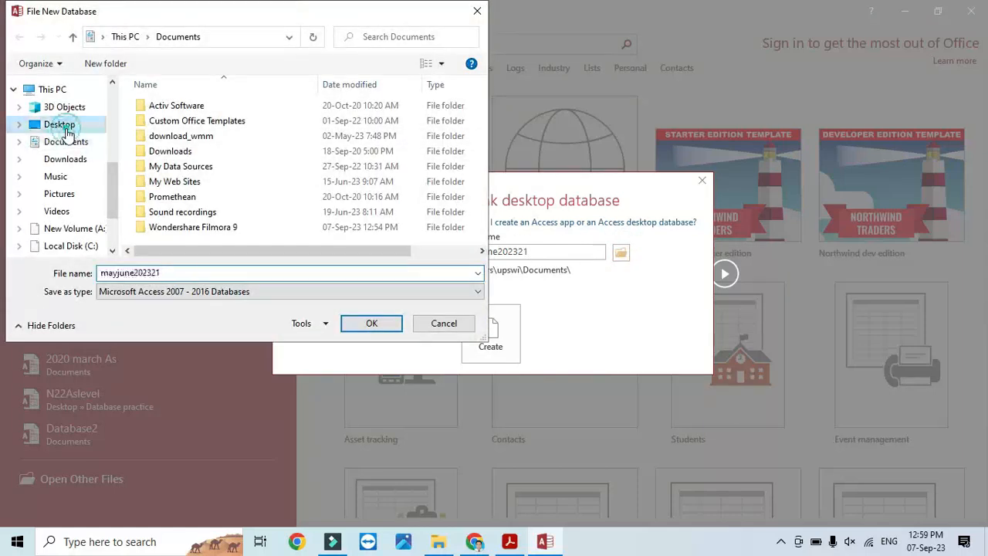
double_click(195, 112)
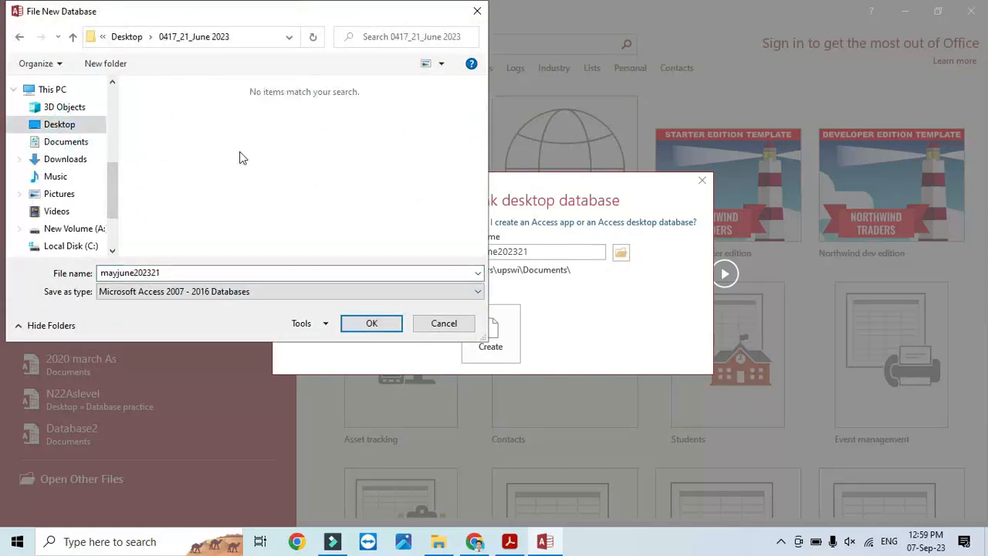
click(372, 325)
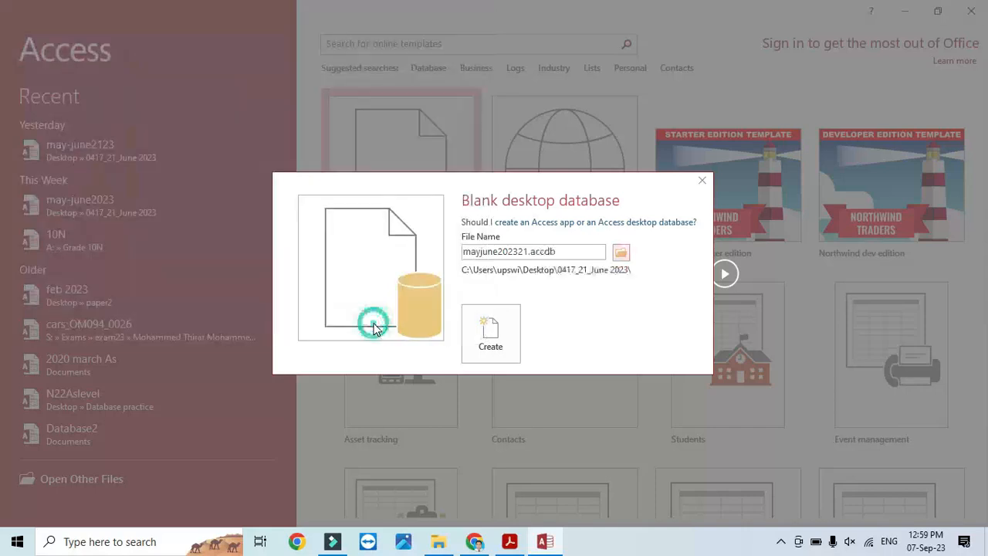
click(486, 340)
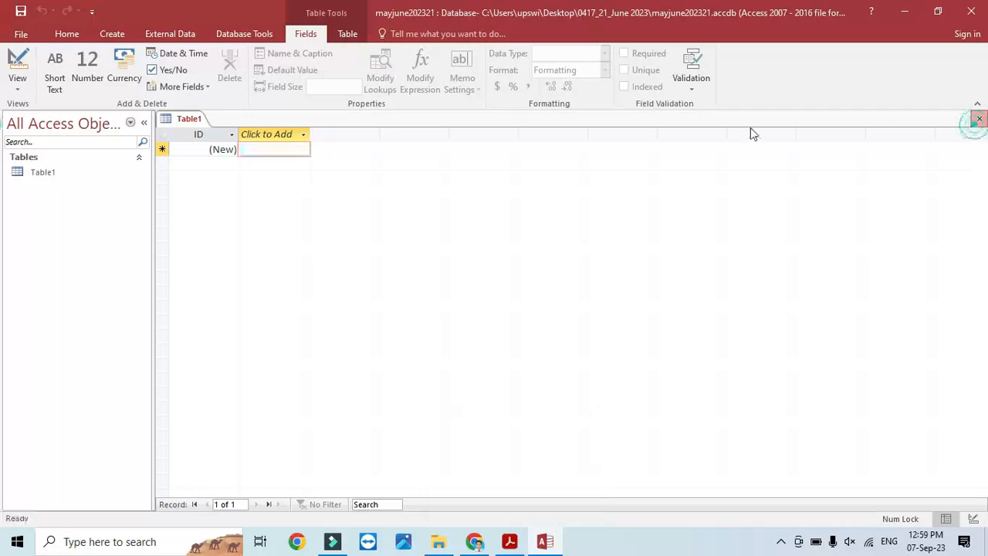
- Close the empty default table and start a delimited text import of j2321results from the 0417_21_June 2023 folder
click(979, 118)
click(159, 34)
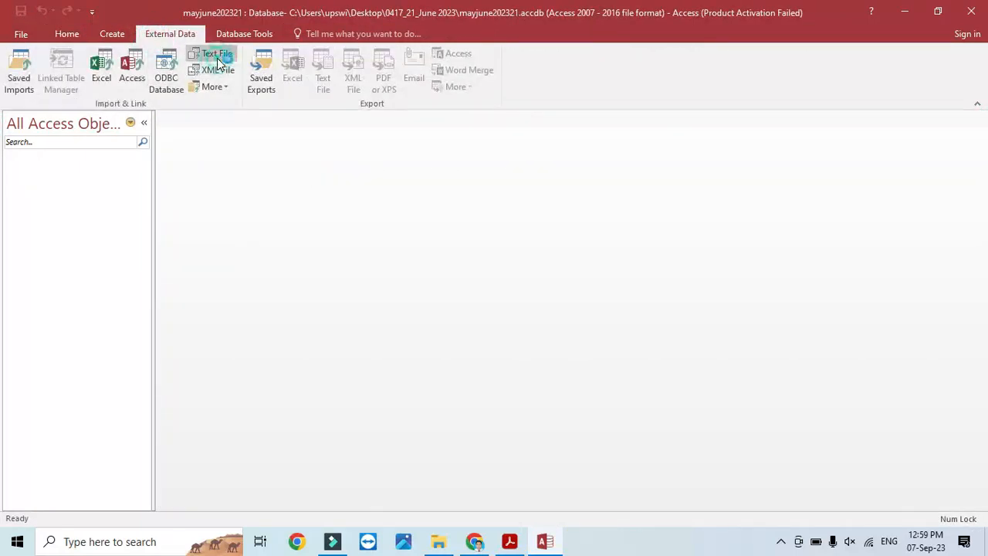
click(216, 57)
click(699, 171)
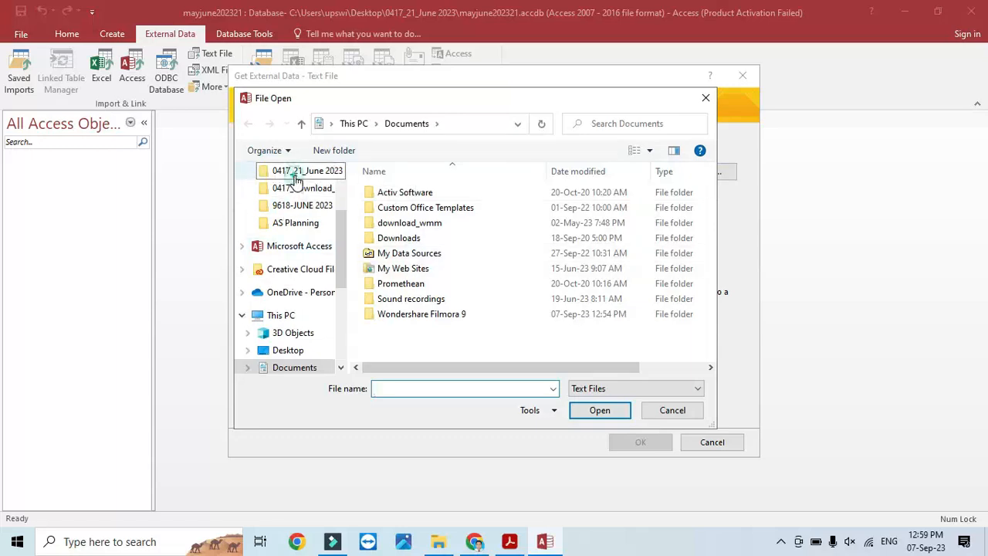
click(297, 173)
click(483, 208)
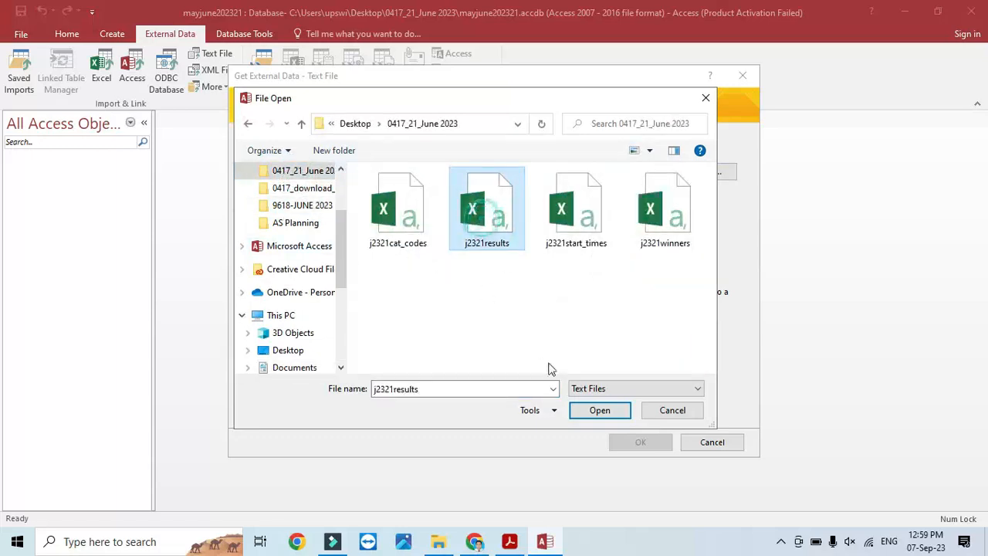
click(600, 410)
click(637, 441)
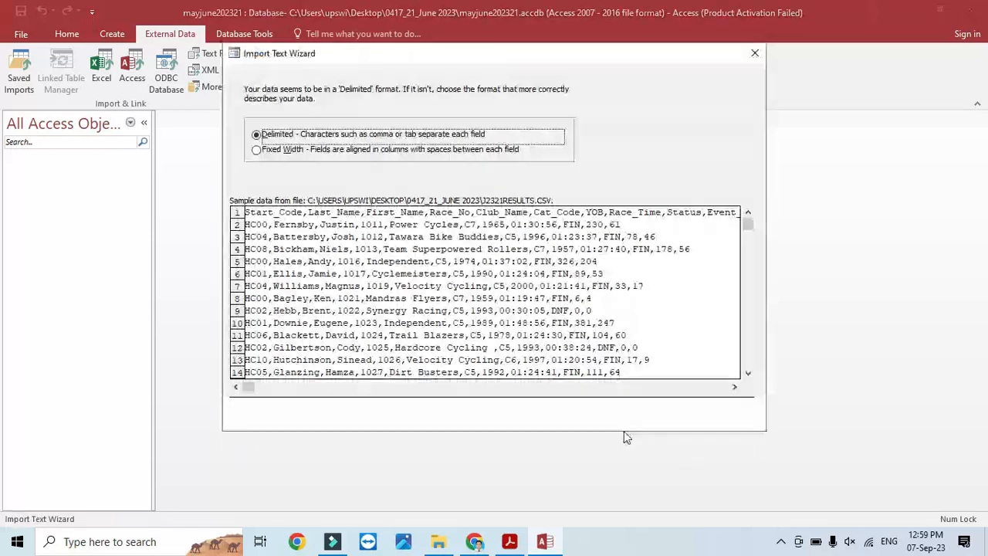
click(624, 418)
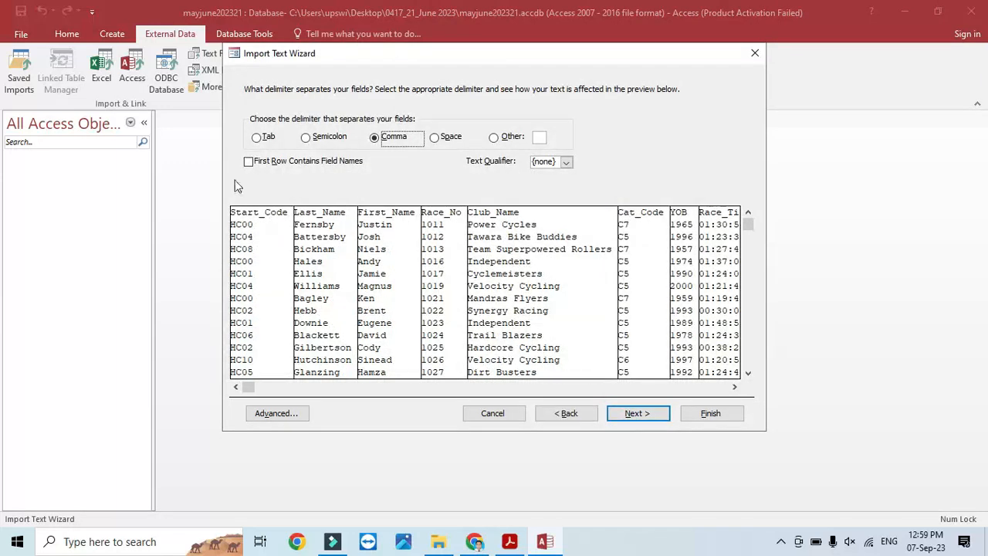
- Set the first row as field names, proceed to the field options, and check the required data types in the Acrobat question paper
click(248, 162)
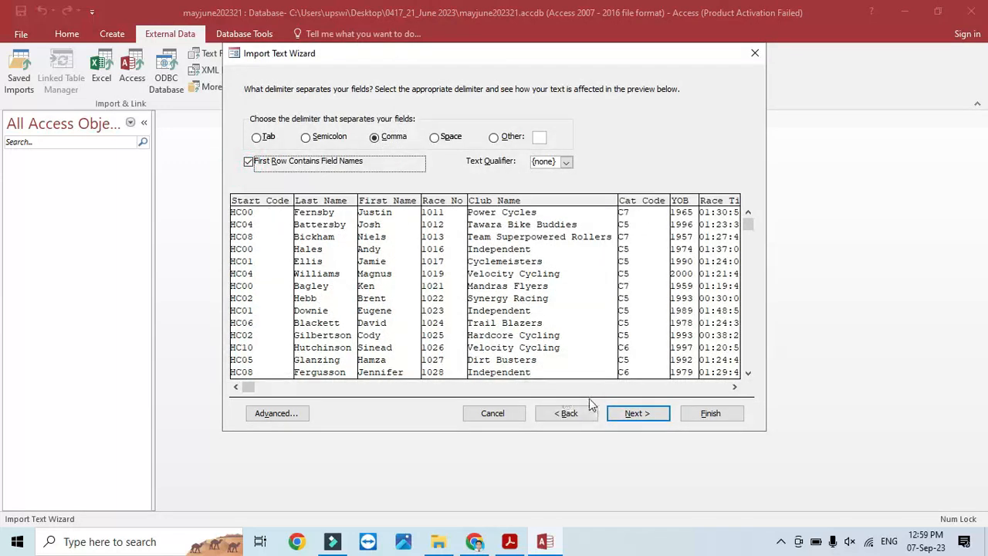
click(629, 415)
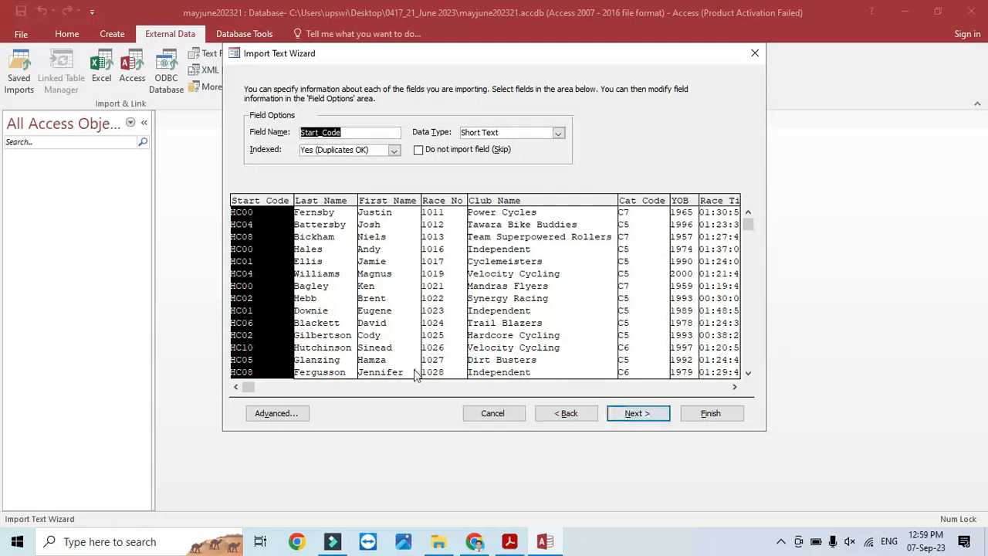
click(509, 540)
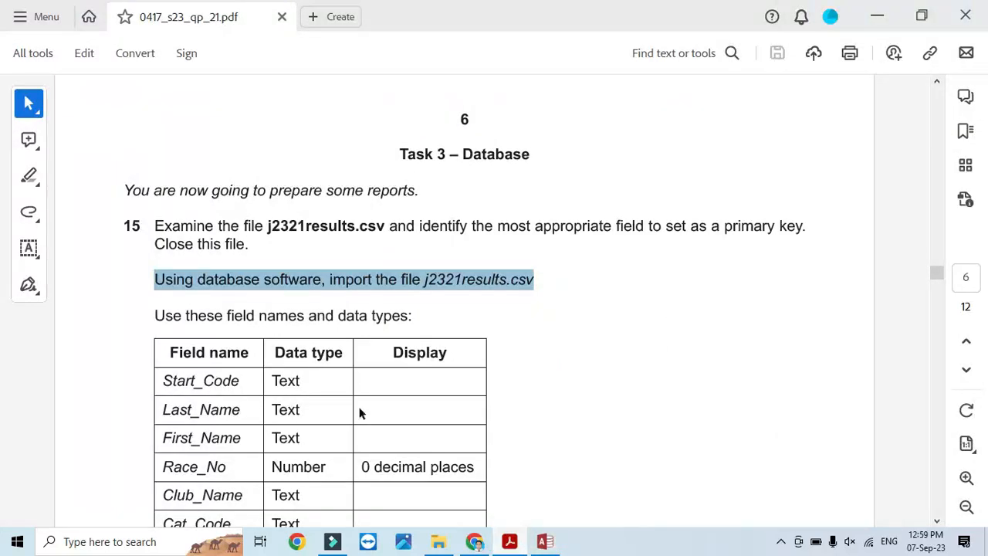
scroll(359, 413, down, 5)
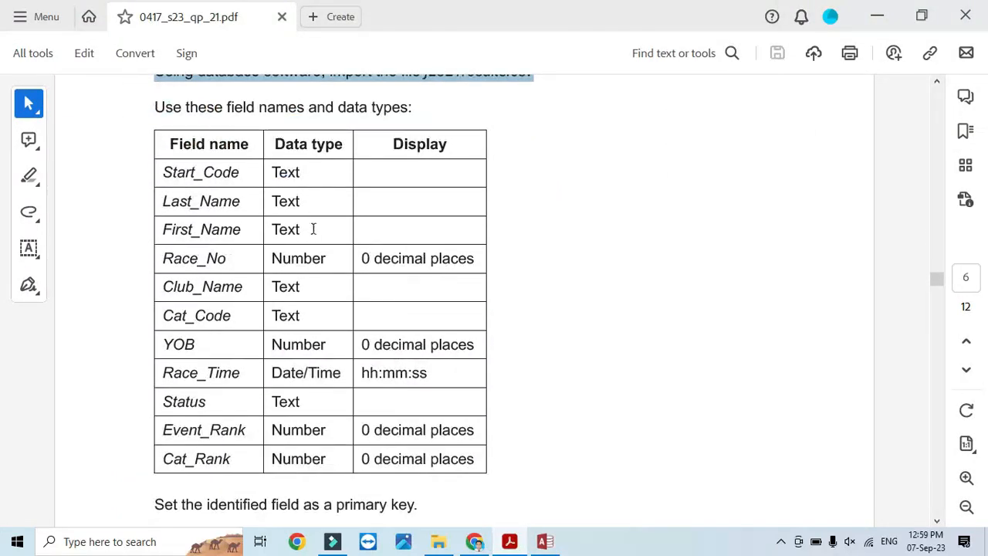
click(509, 540)
- Check the import data types of the Last_Name through YOB fields against the table in the question paper
click(324, 203)
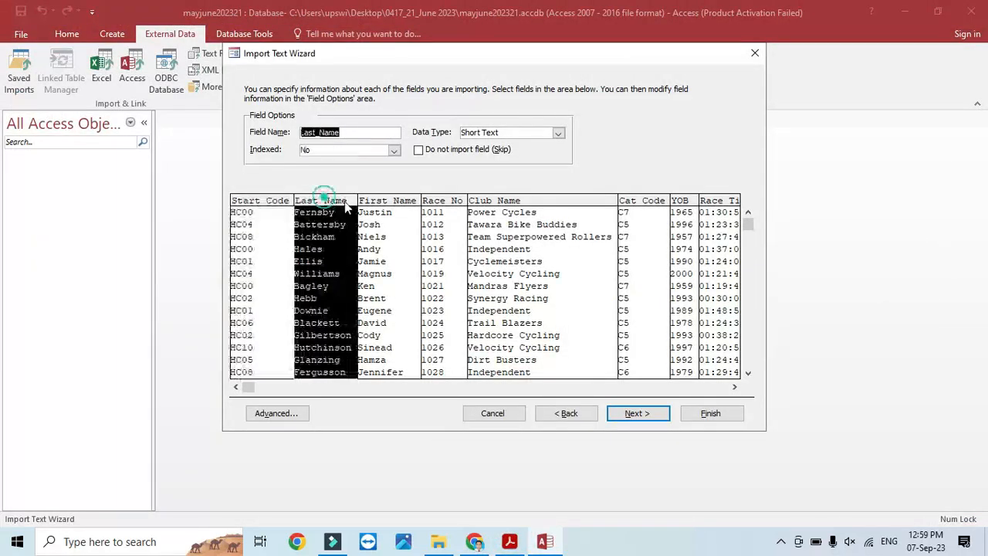
click(403, 203)
click(442, 203)
click(509, 541)
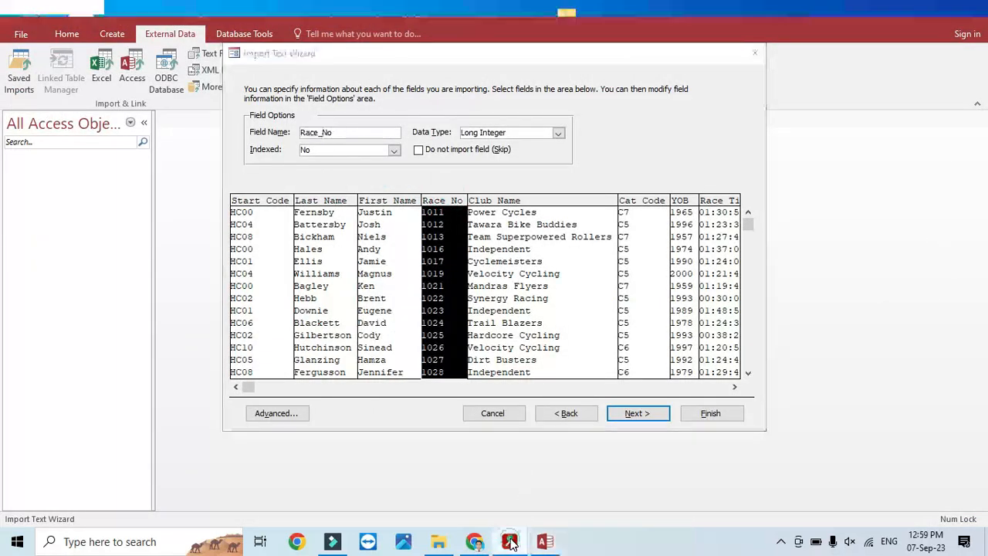
click(510, 542)
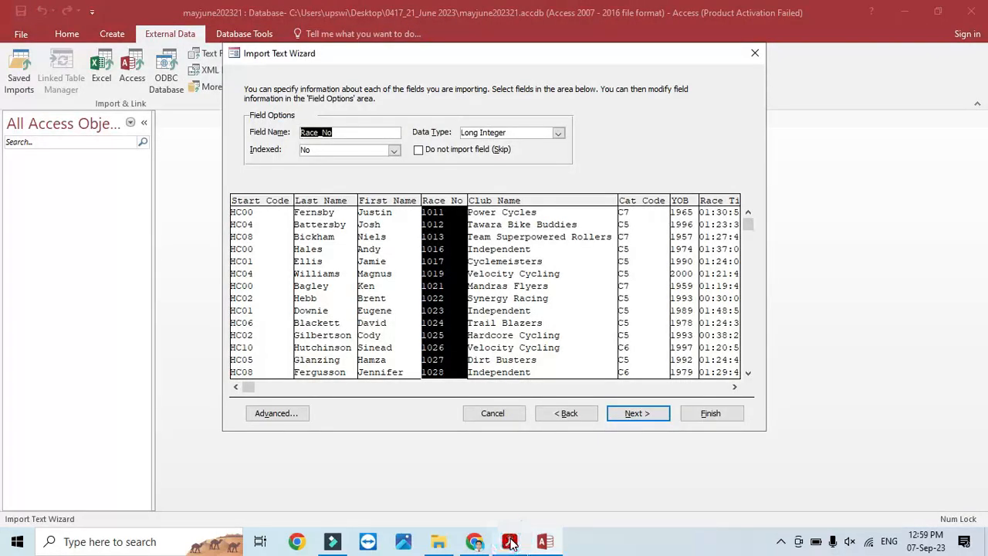
click(517, 202)
click(643, 203)
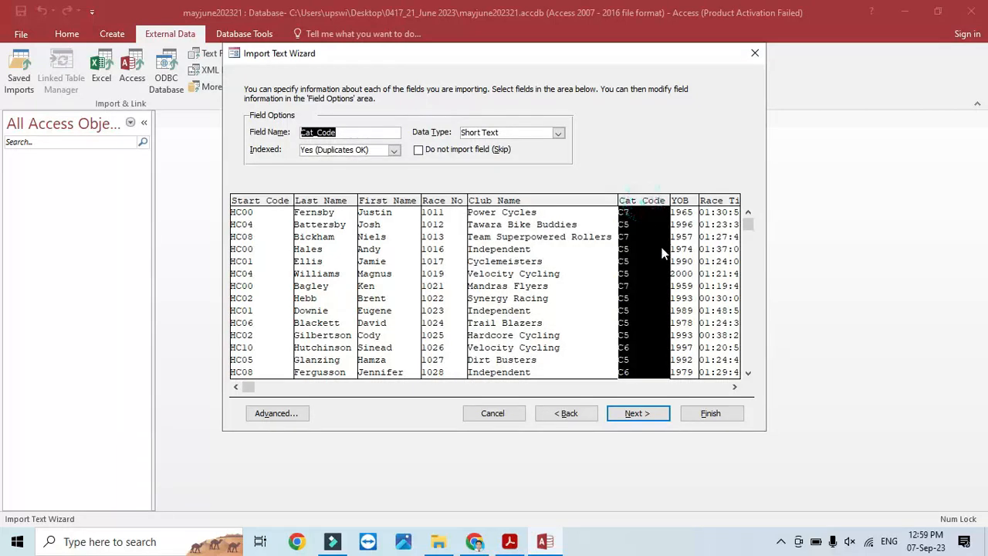
click(694, 210)
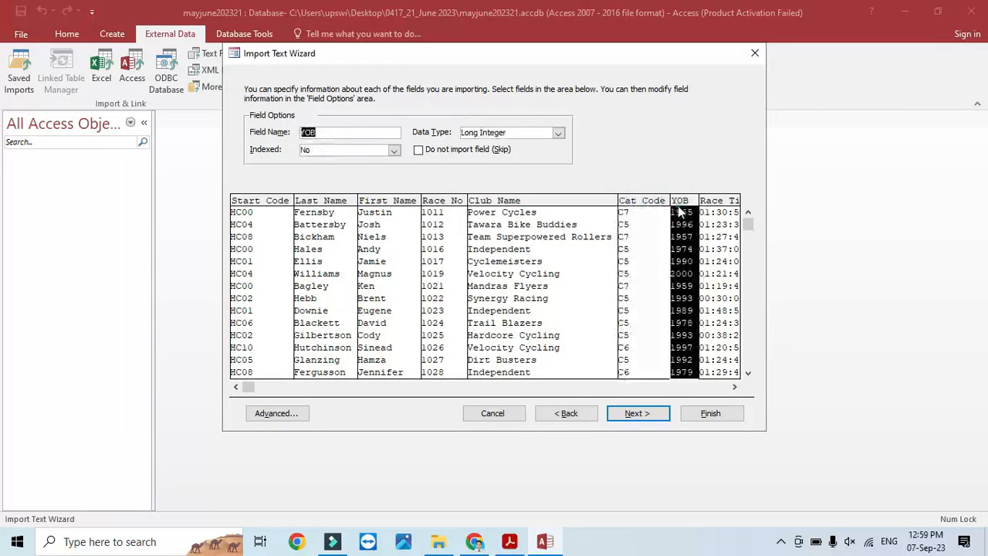
click(509, 541)
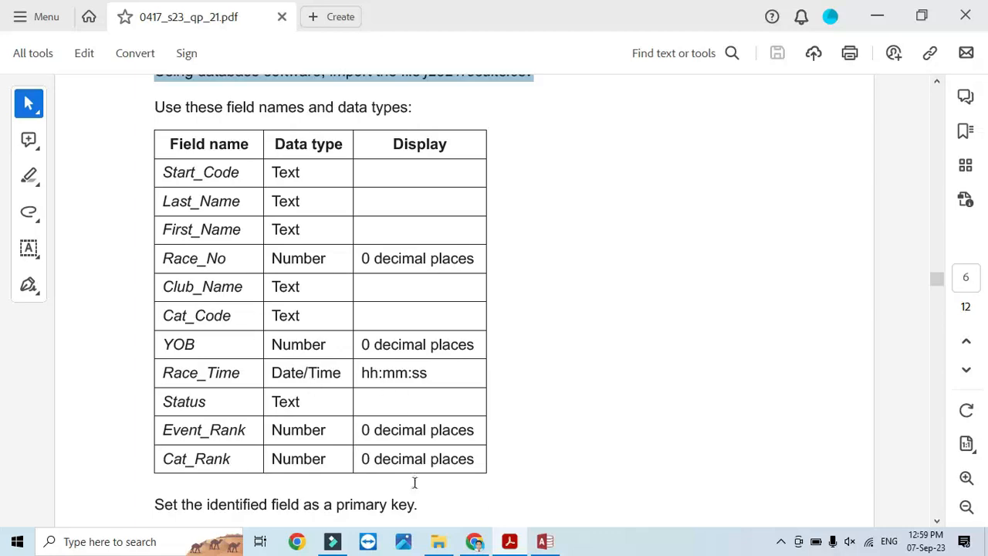
- Check the import data types of Race_Time, Status, Event_Rank and Cat_Rank against the question paper's table
click(545, 541)
click(716, 202)
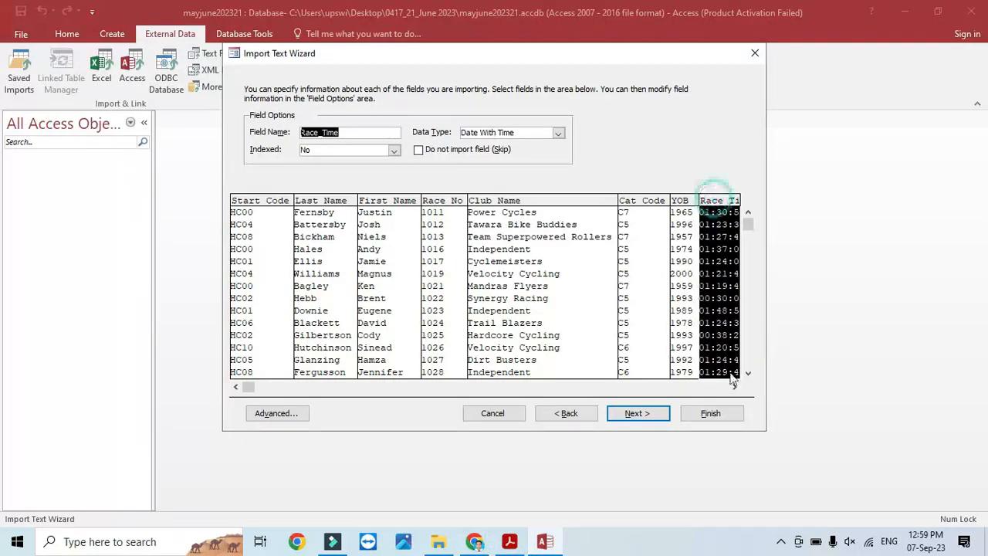
click(734, 386)
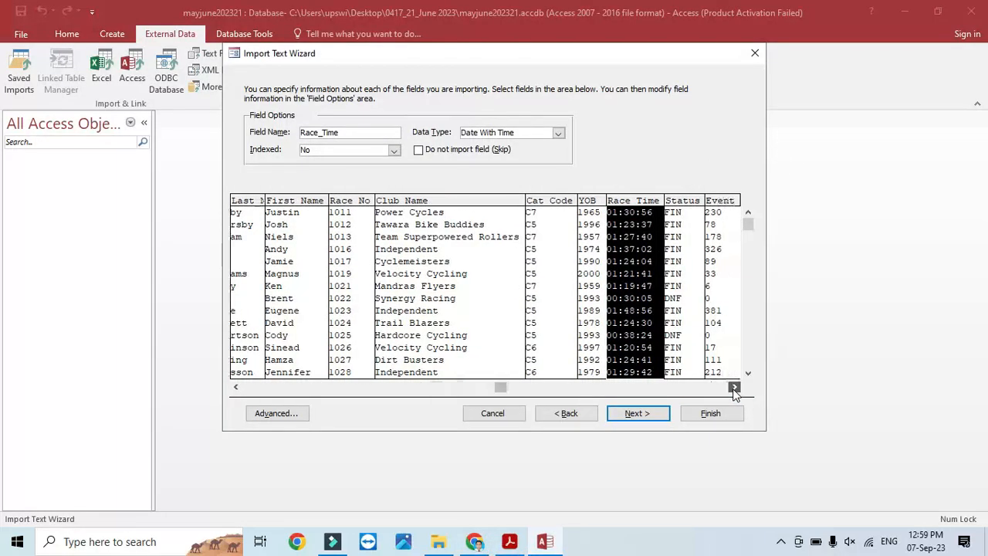
click(733, 387)
click(733, 387)
click(608, 200)
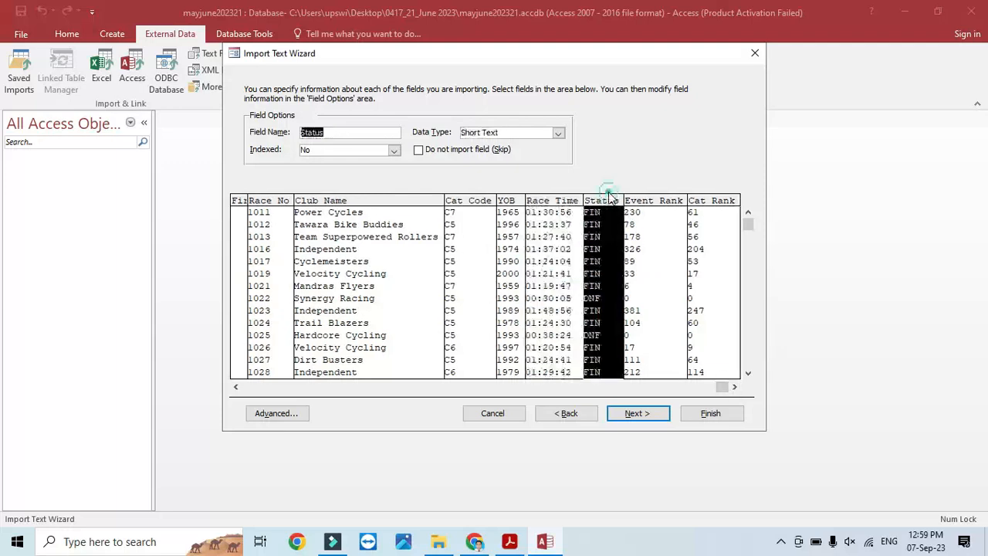
click(509, 541)
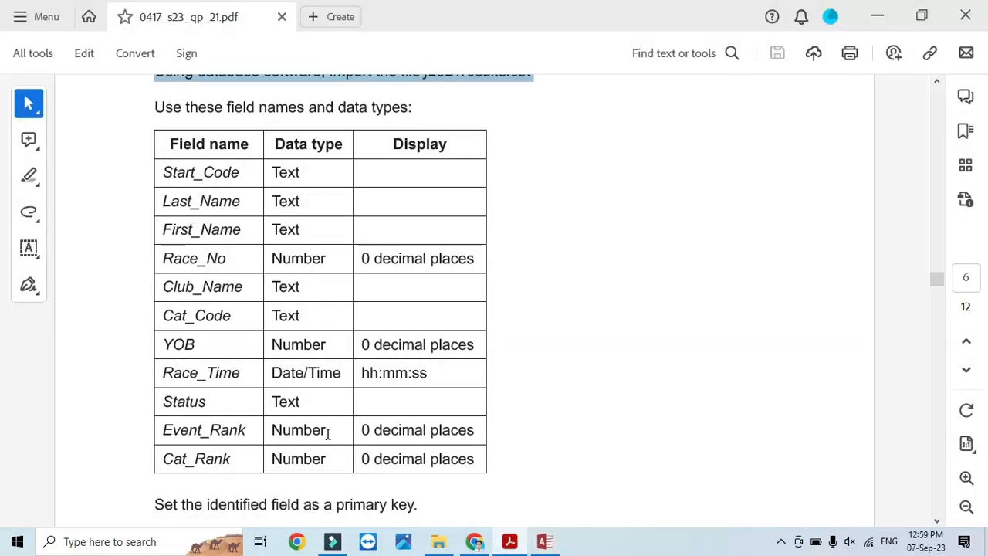
click(510, 541)
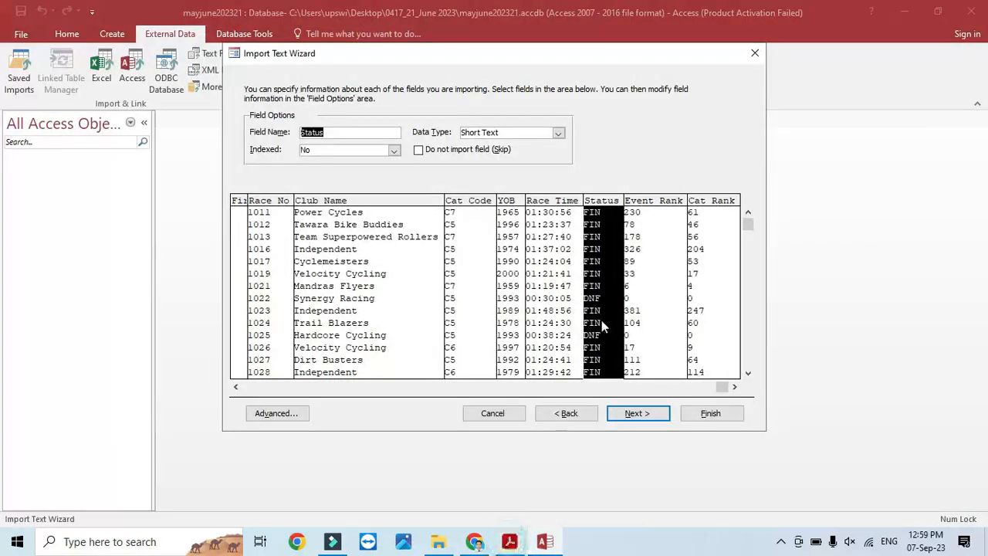
click(669, 201)
click(702, 201)
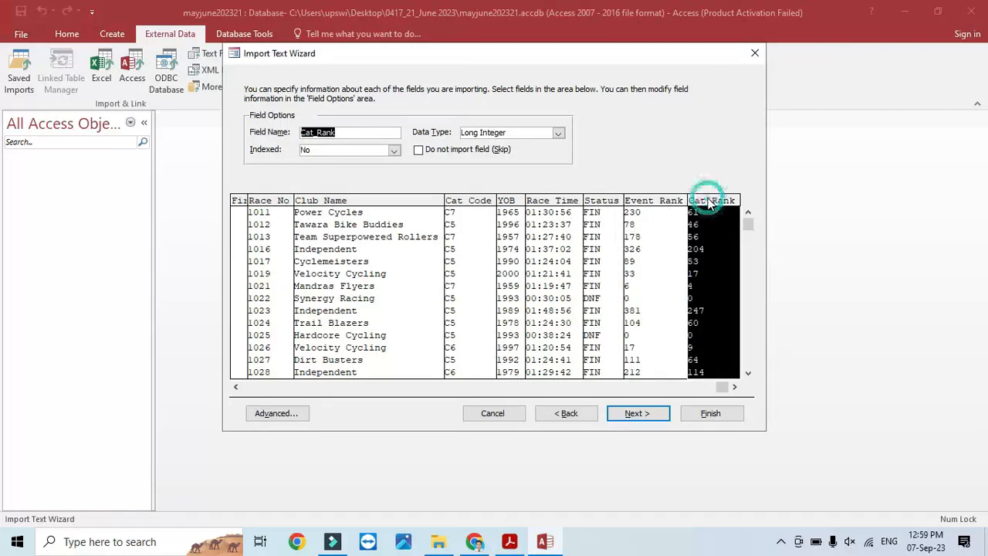
click(509, 542)
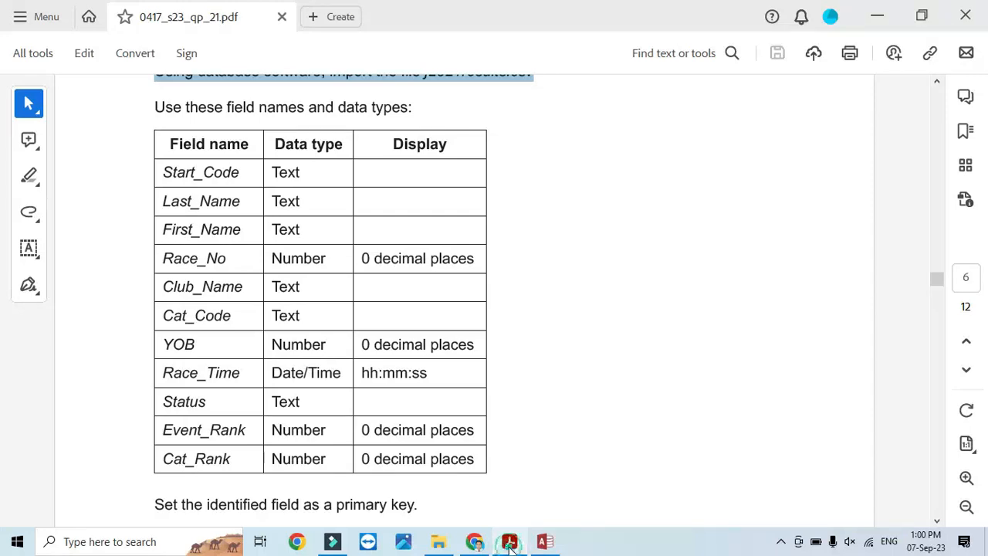
click(509, 541)
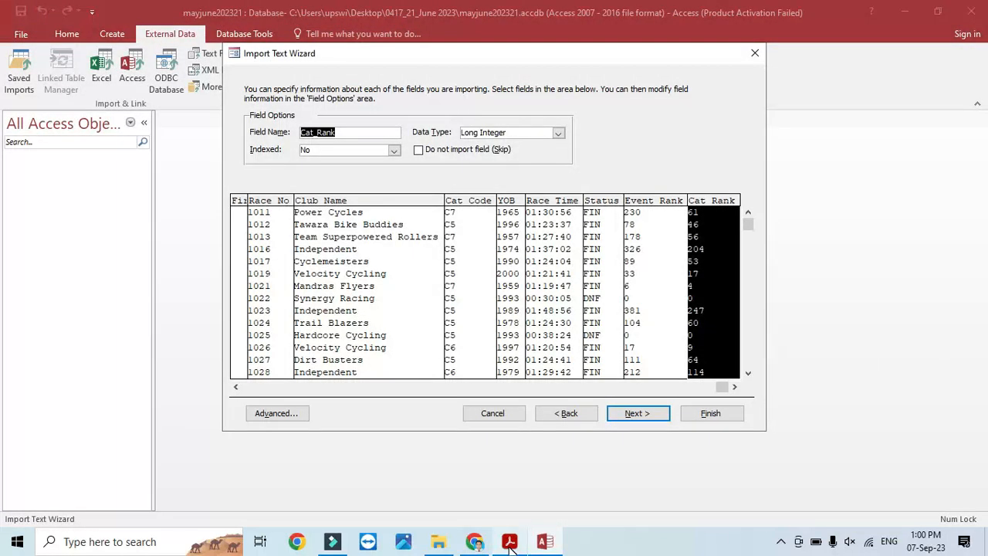
- Proceed to the primary key options and choose Race_No as the table's own primary key
click(640, 413)
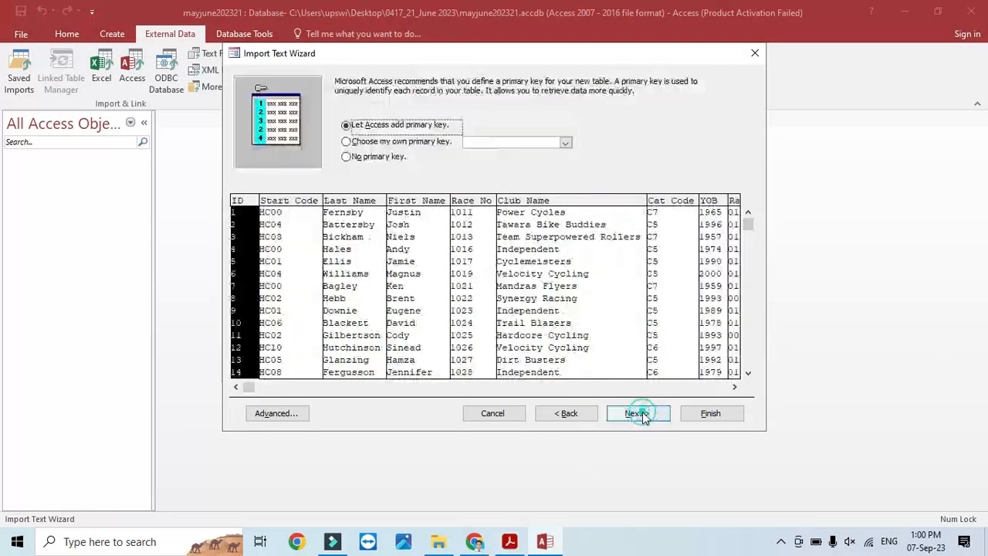
click(423, 149)
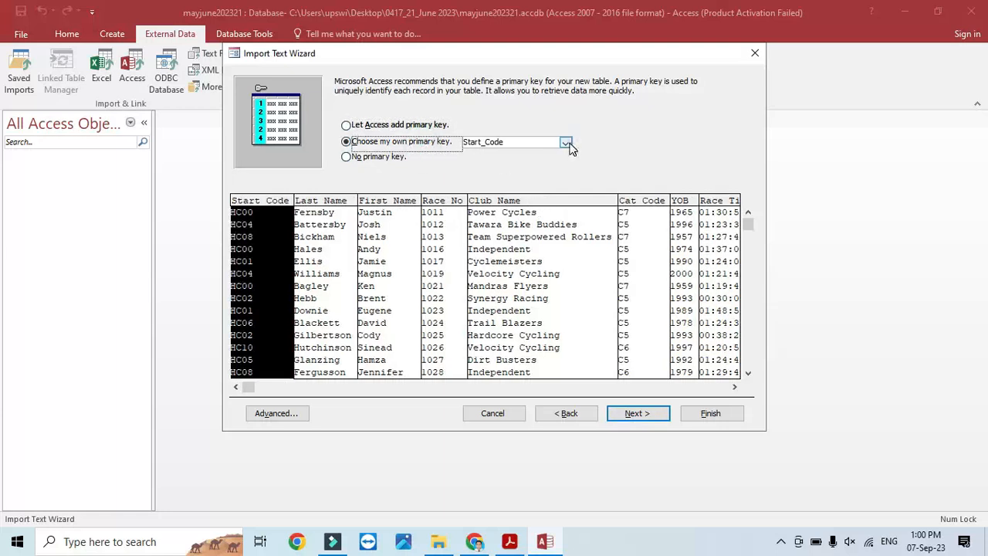
click(566, 143)
click(512, 187)
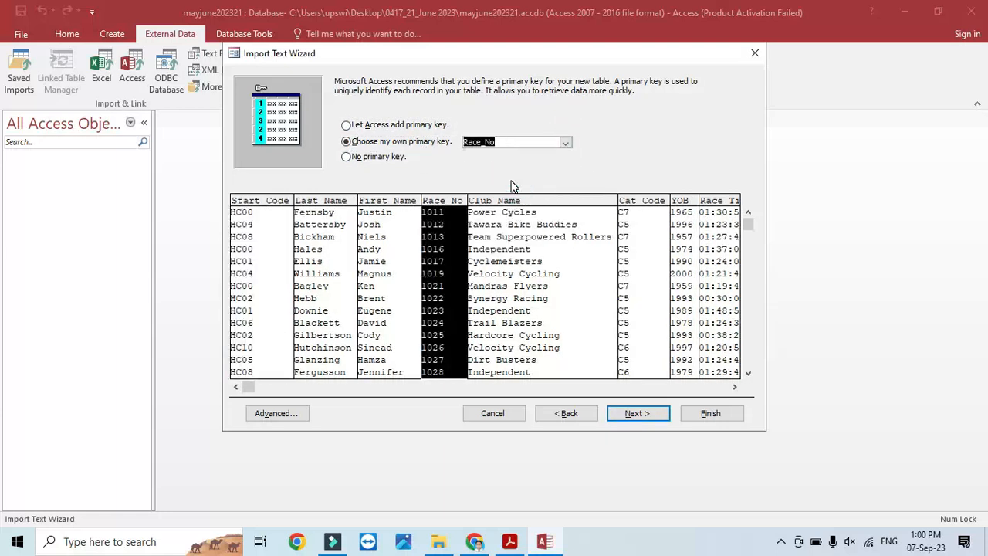
- Finish importing into the table J2321results and close the wizard without saving the import steps
click(633, 415)
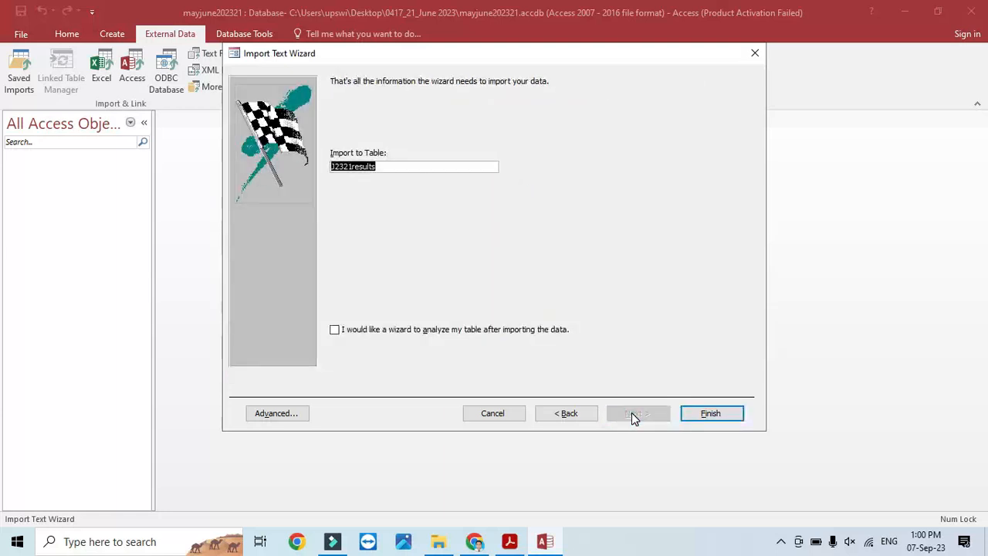
click(702, 414)
click(709, 453)
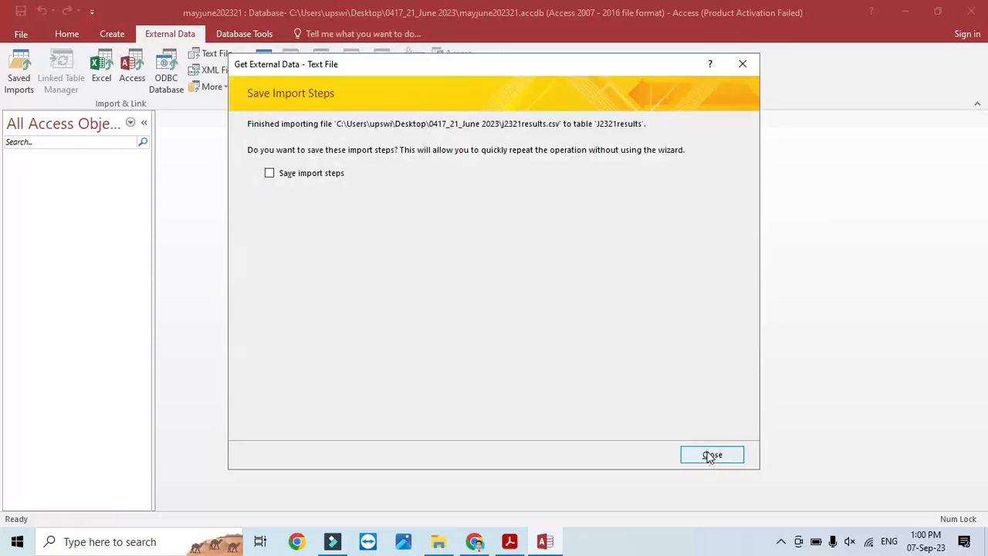
- Open the J2321results table in Design view
click(90, 174)
right_click(90, 173)
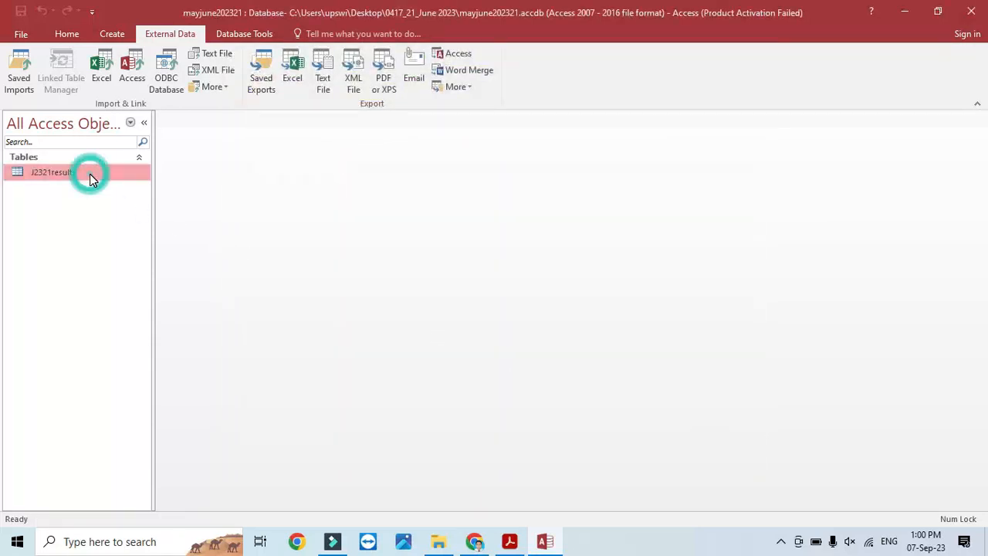
click(122, 199)
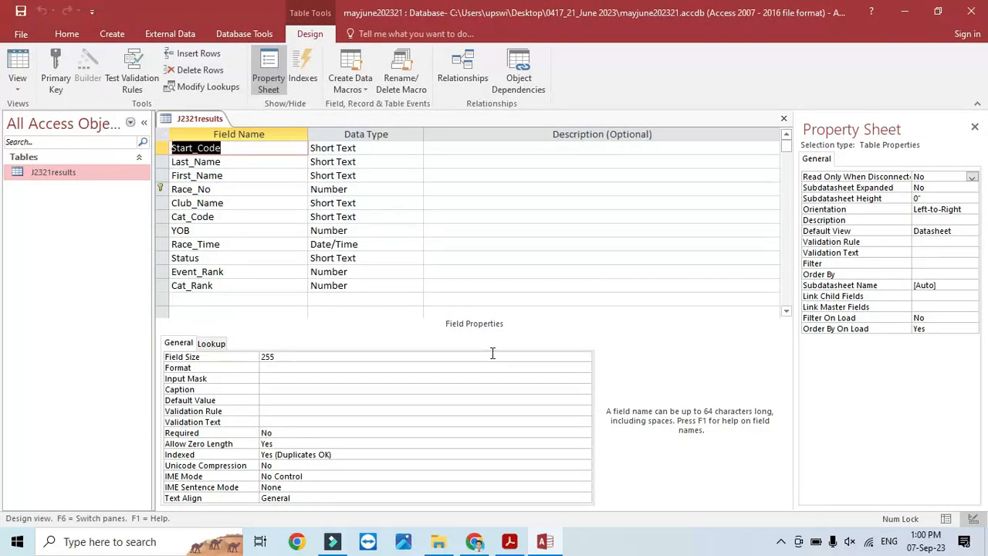
- Set Decimal Places to 0 for the Event_Rank and Cat_Rank fields
click(382, 273)
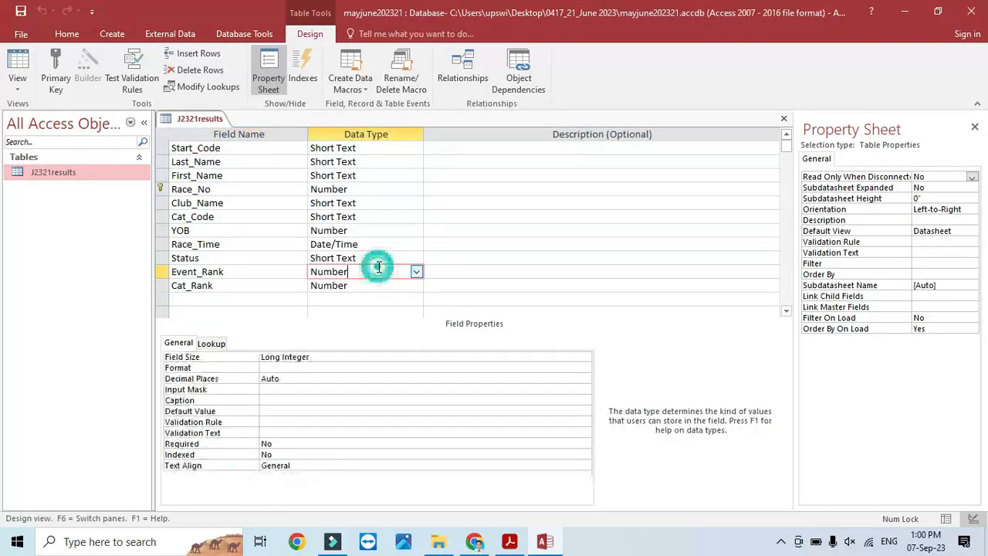
click(584, 380)
click(338, 226)
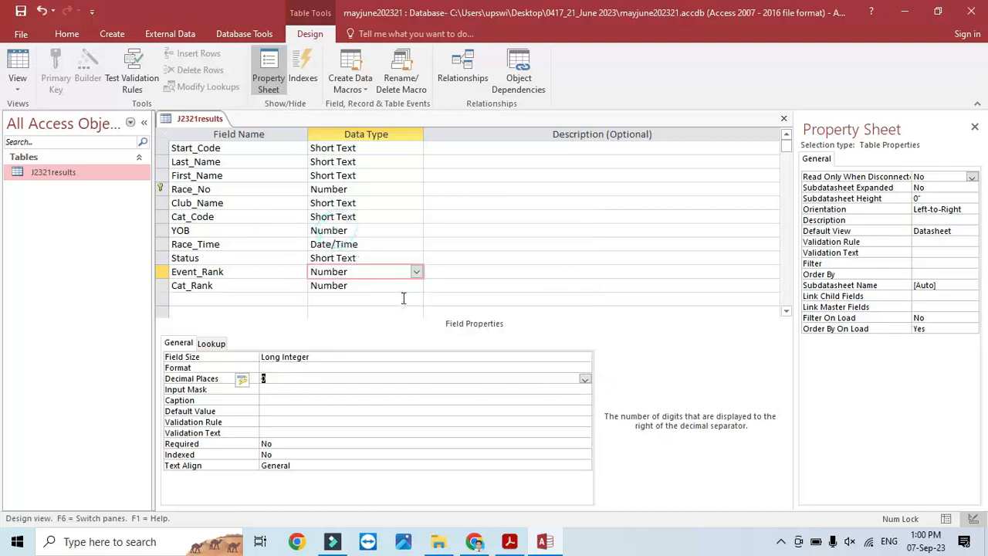
click(407, 285)
click(583, 378)
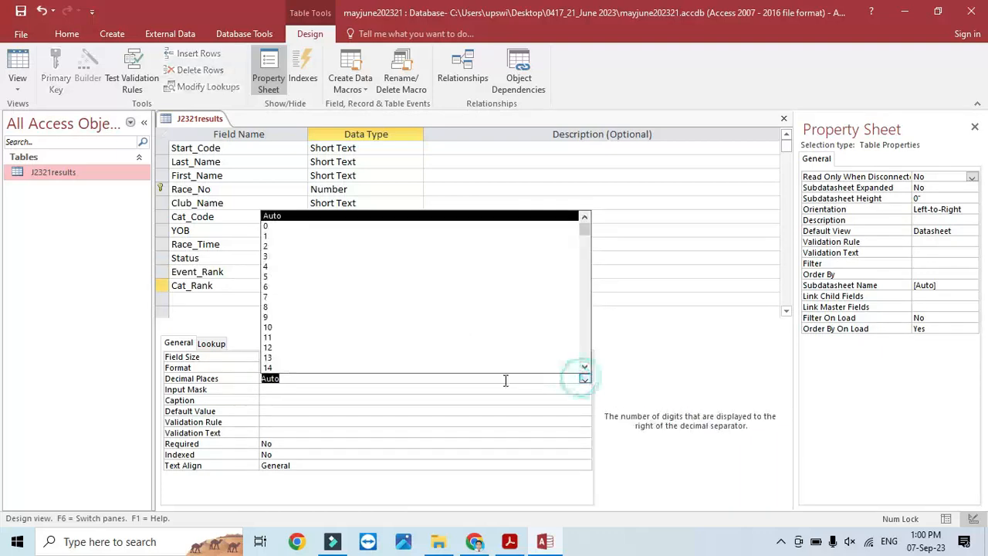
click(284, 224)
- Compare the Race_Time display format required in the exam paper with the date and time formats offered for that field
click(508, 542)
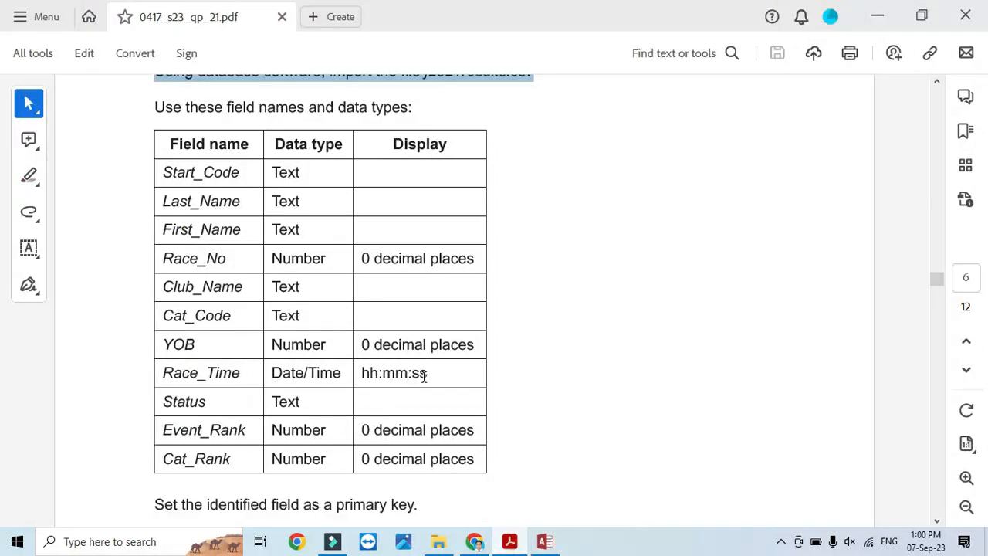
click(509, 541)
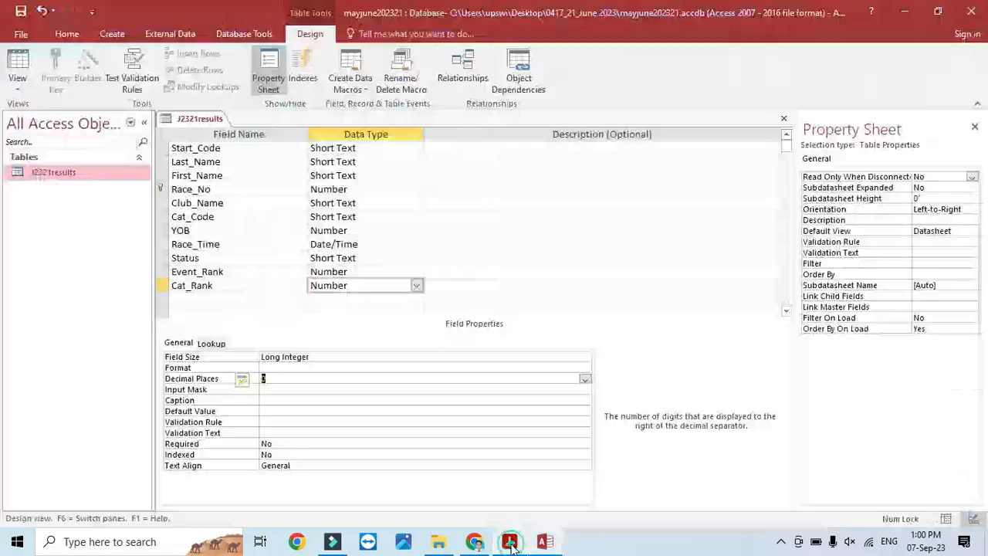
click(358, 244)
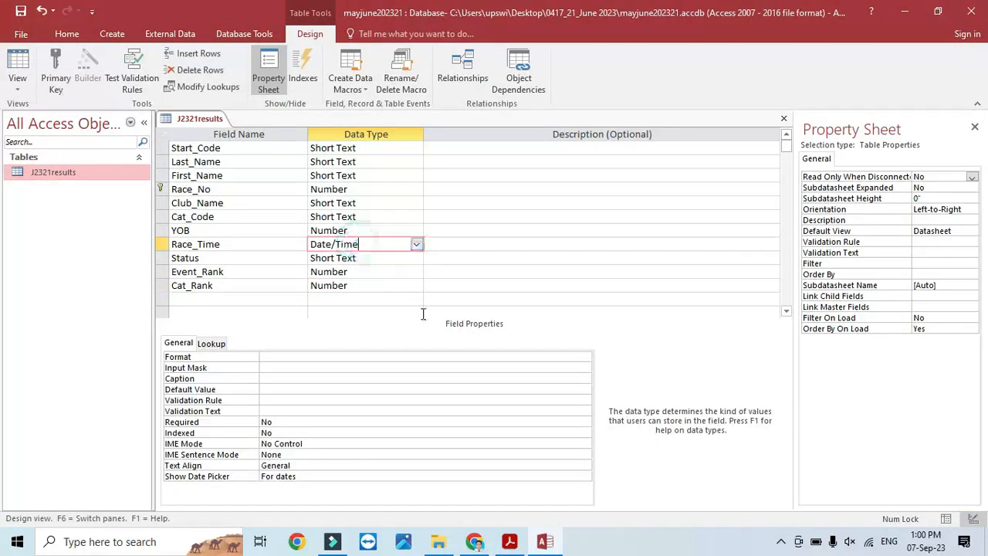
click(585, 356)
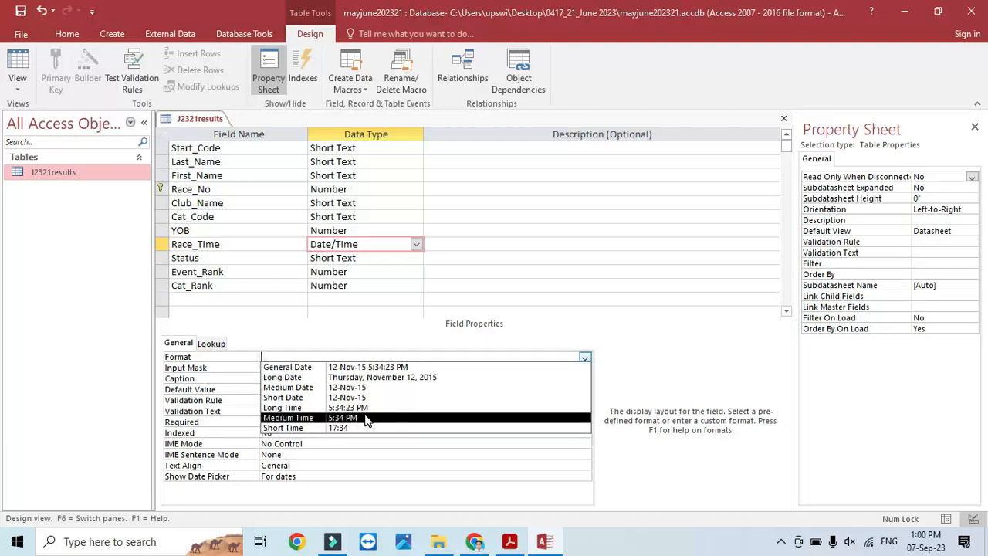
click(510, 542)
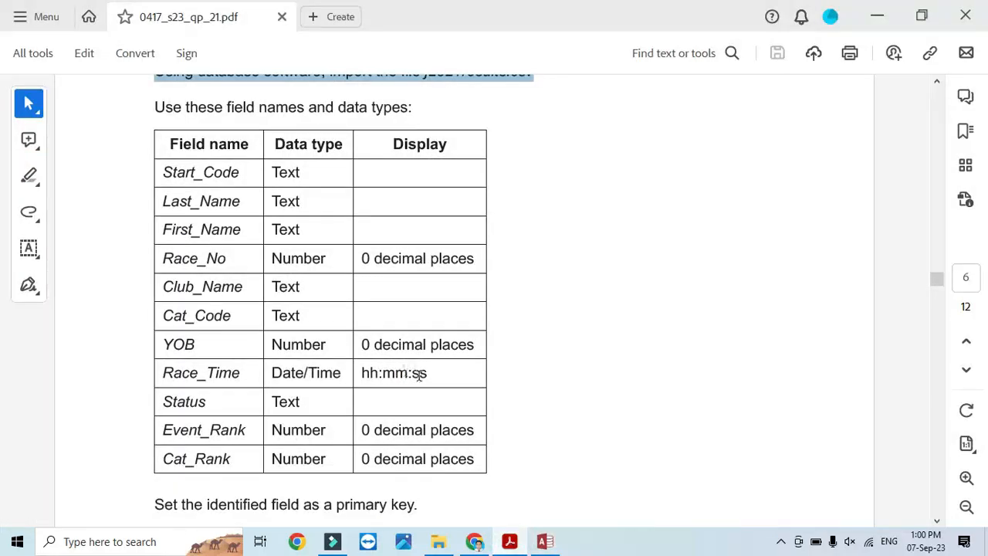
click(510, 542)
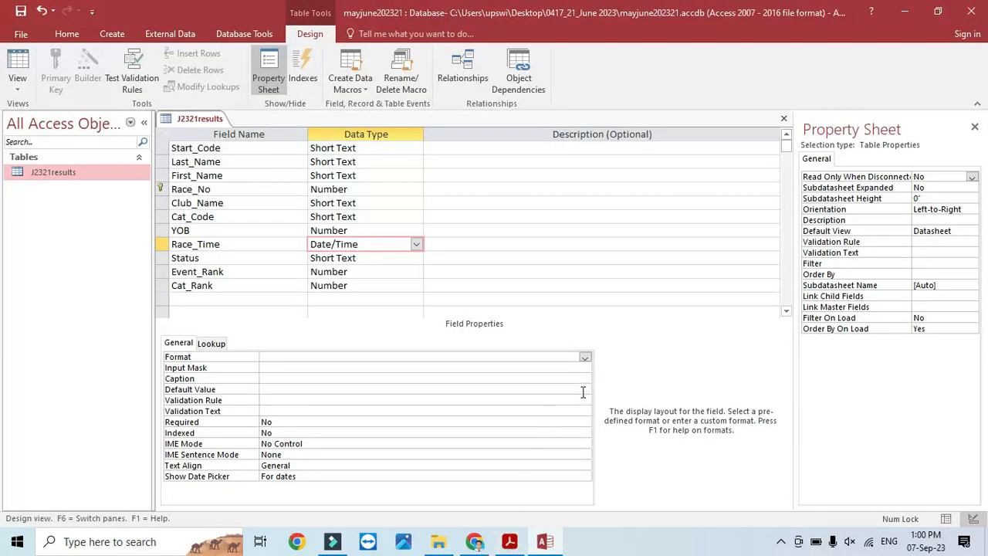
click(586, 358)
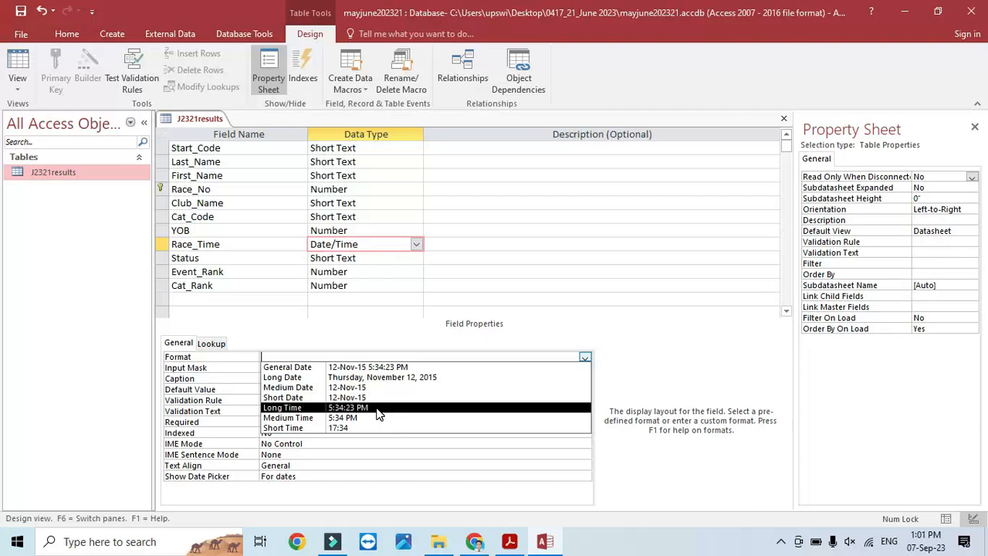
click(722, 454)
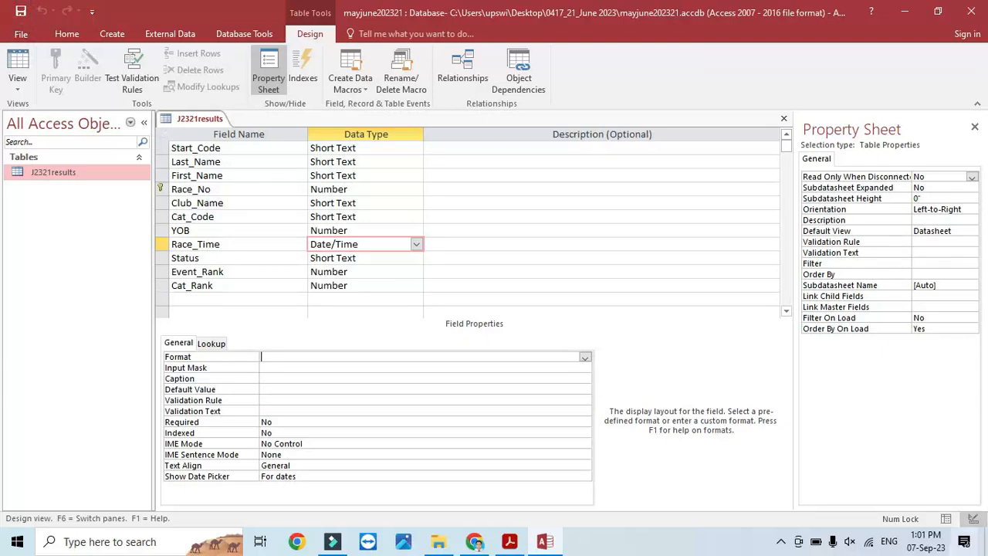
- Open the Control Panel's Clock and Region settings by way of the Windows date and time settings and regional formatting
click(930, 540)
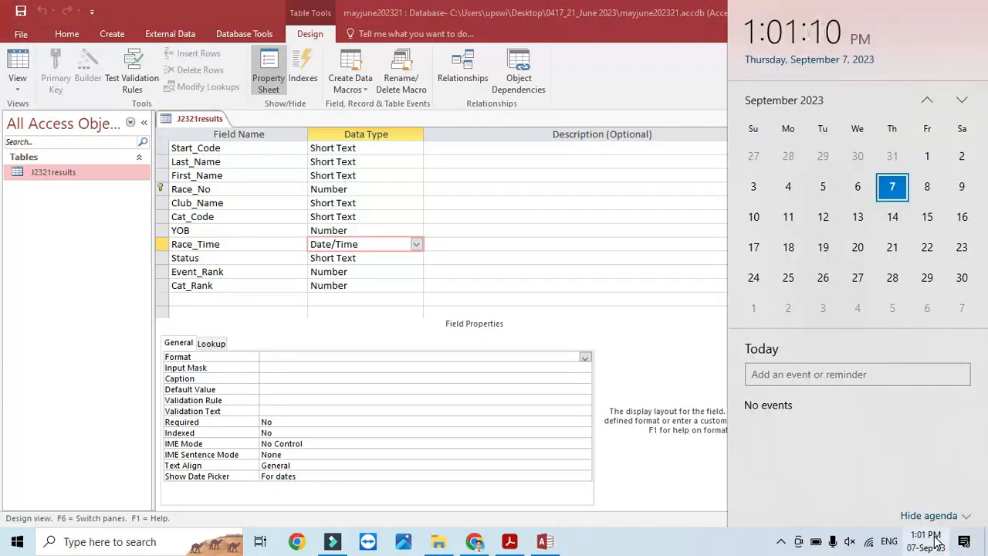
right_click(935, 542)
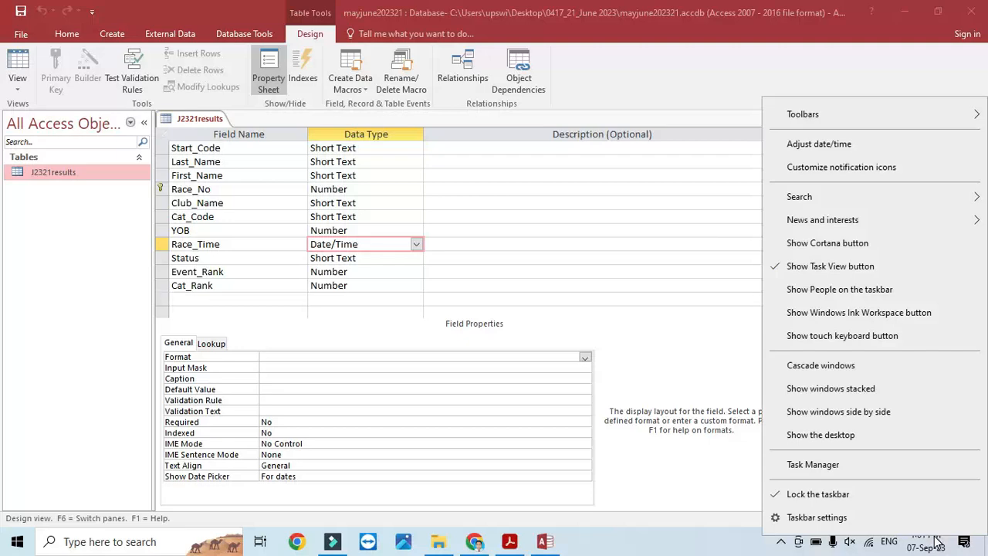
click(825, 142)
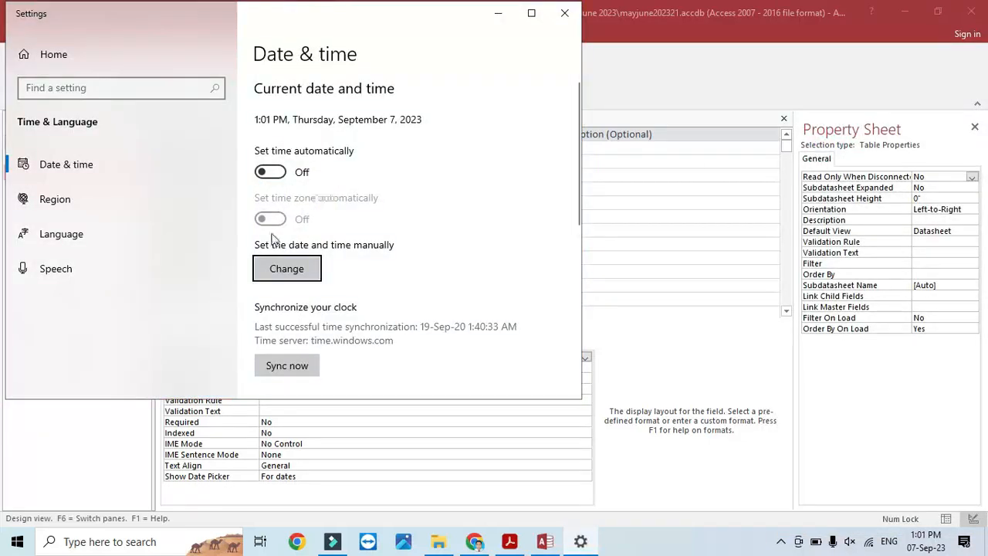
click(45, 167)
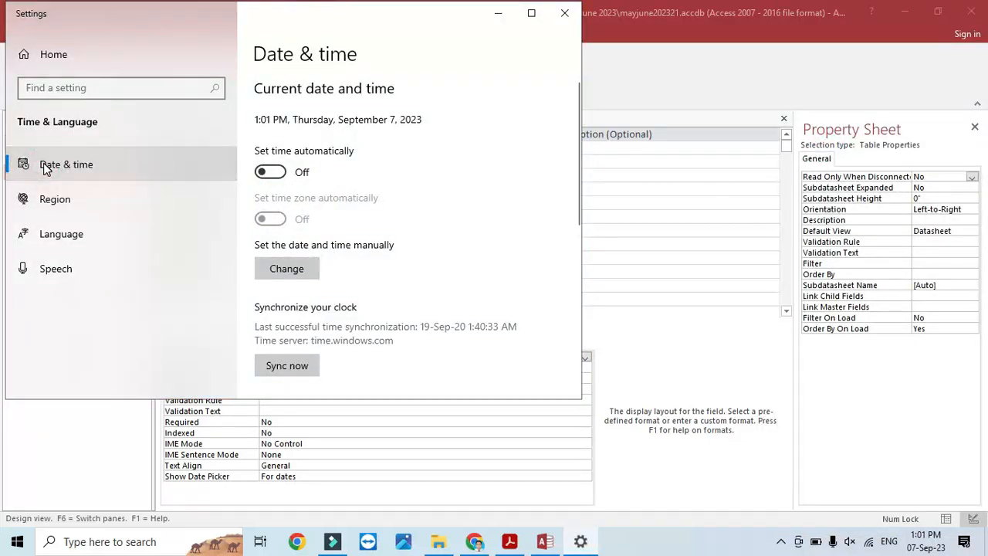
scroll(374, 325, down, 5)
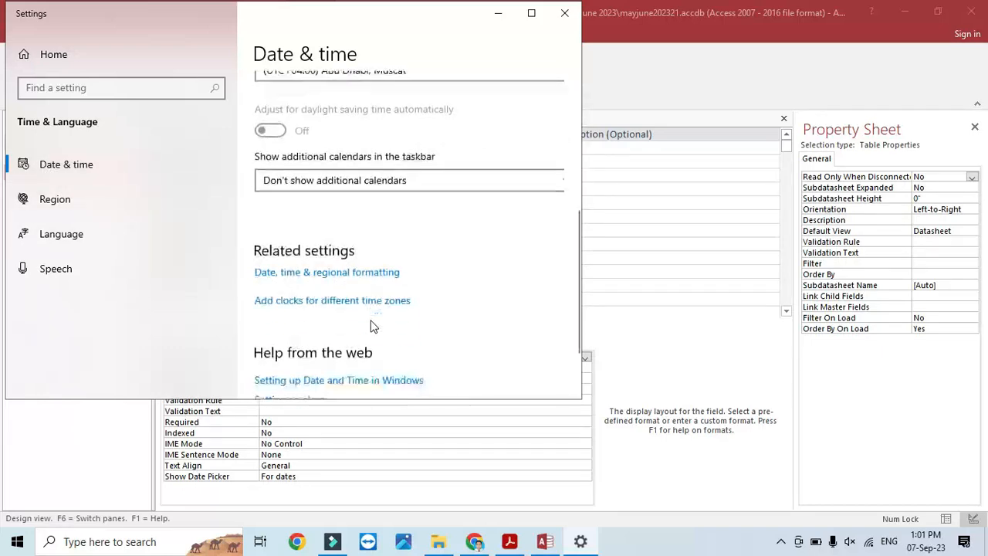
scroll(371, 326, down, 2)
click(340, 182)
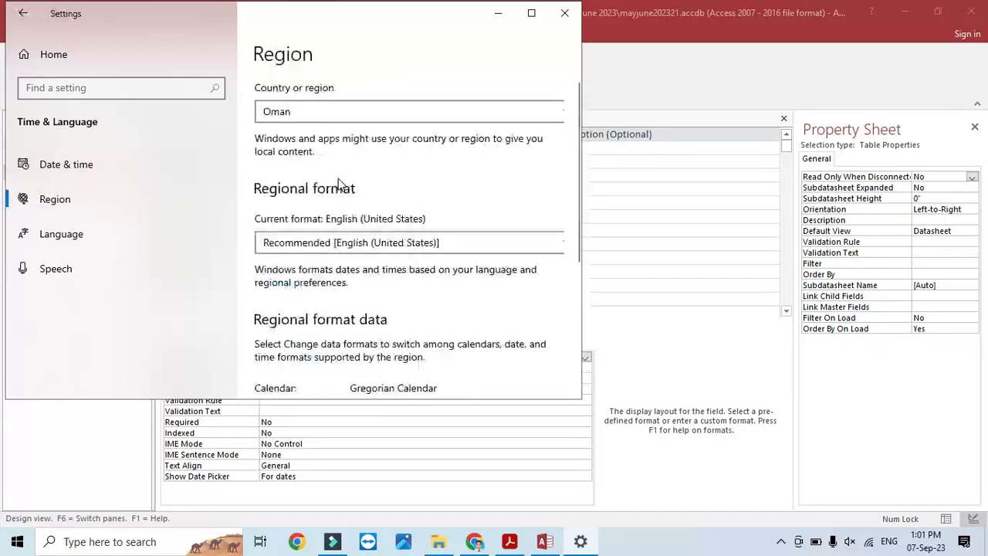
scroll(347, 232, down, 3)
scroll(351, 248, down, 1)
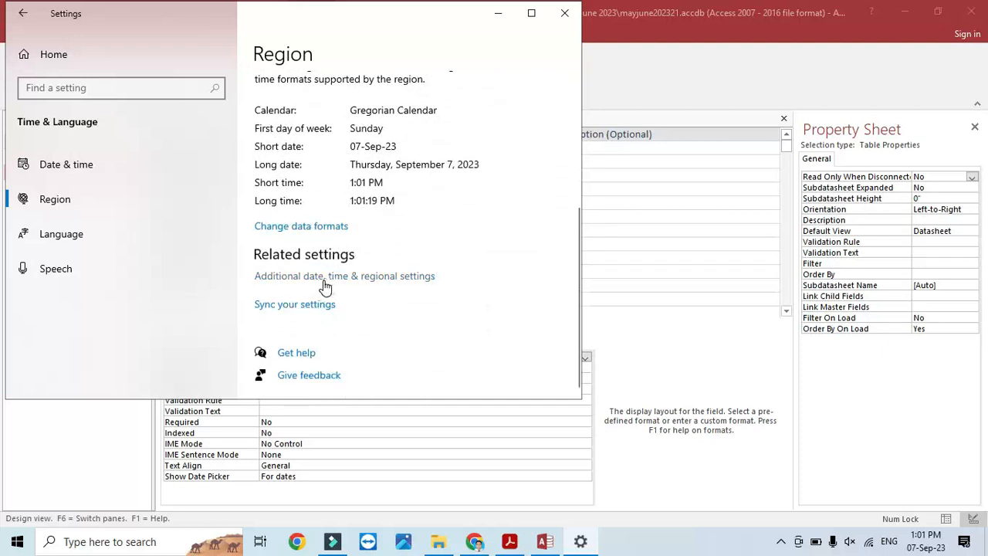
click(326, 278)
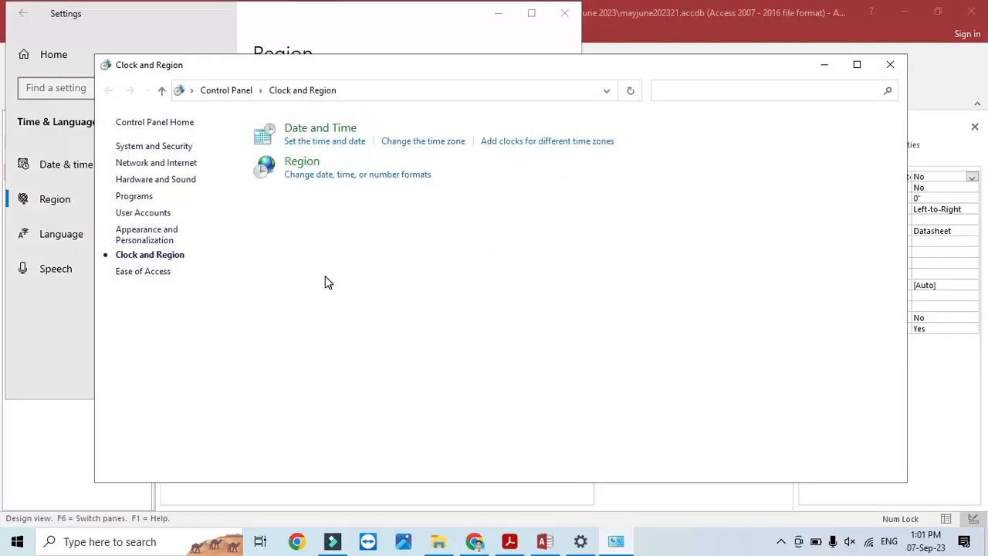
click(345, 144)
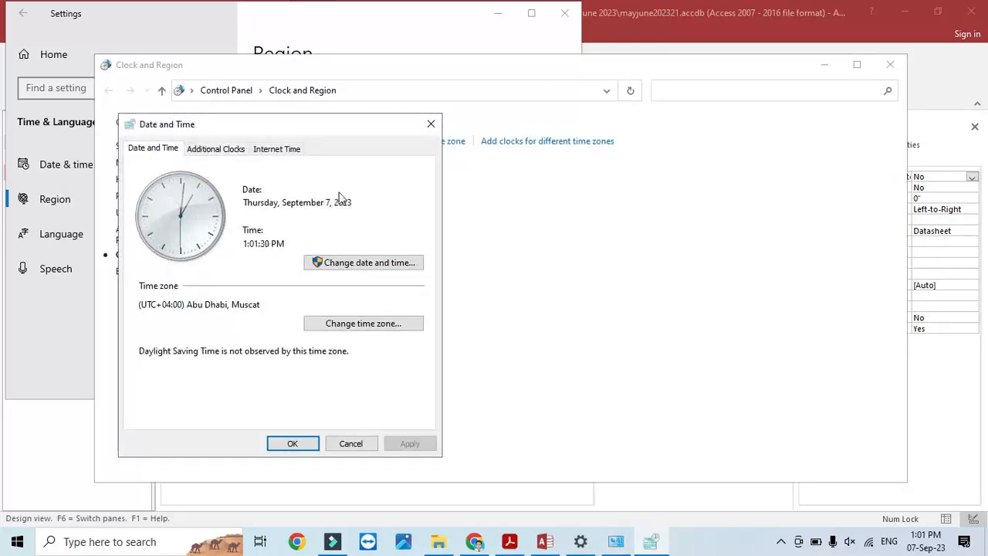
click(383, 325)
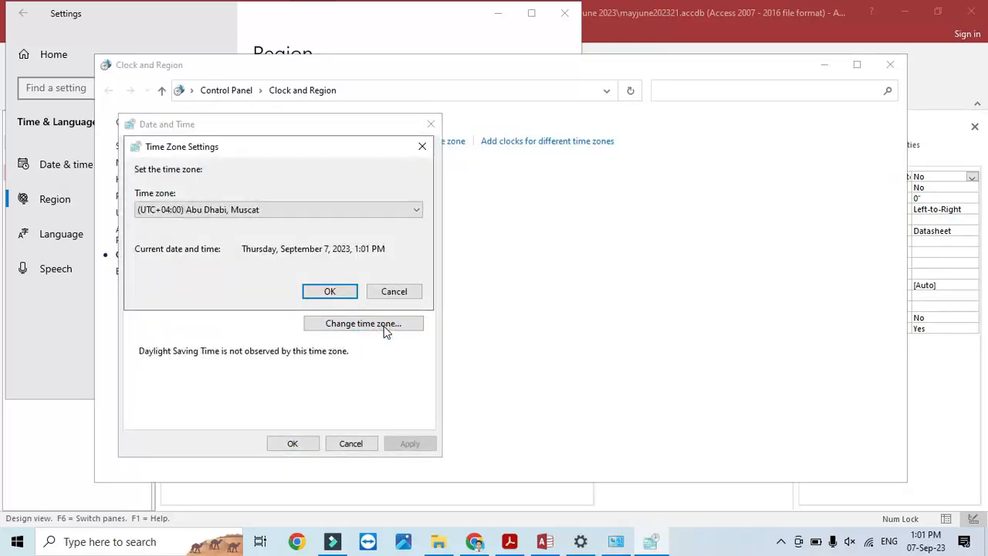
click(393, 292)
click(391, 262)
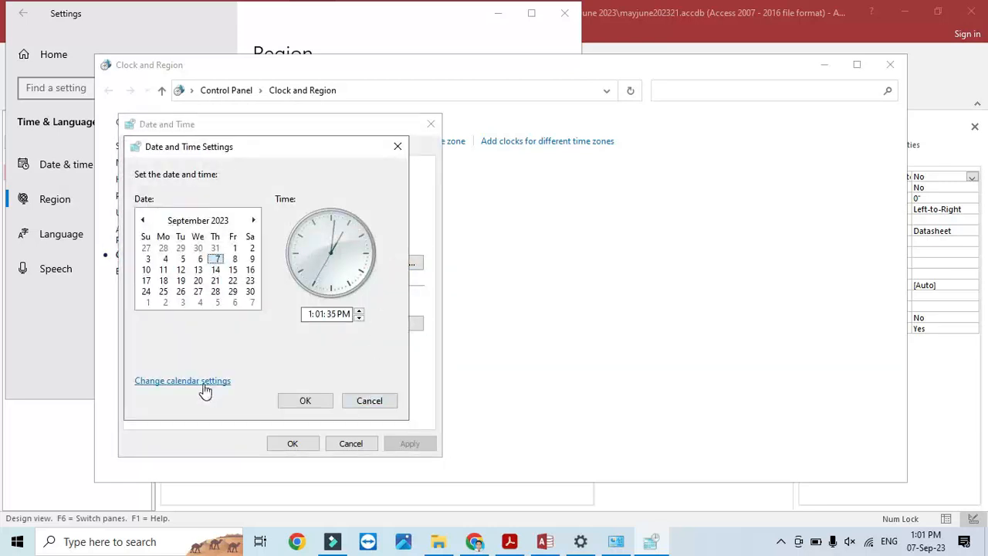
click(360, 407)
click(230, 150)
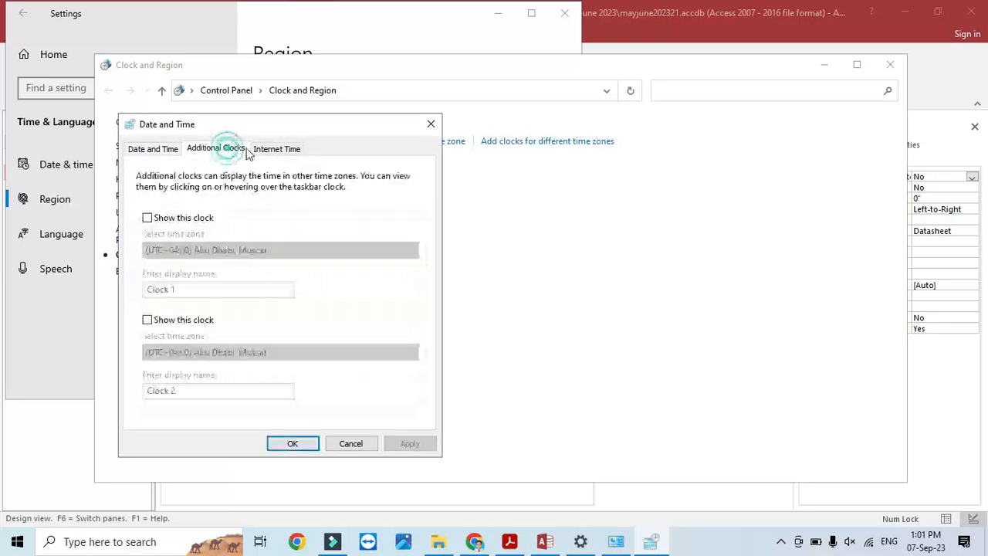
click(264, 150)
click(224, 150)
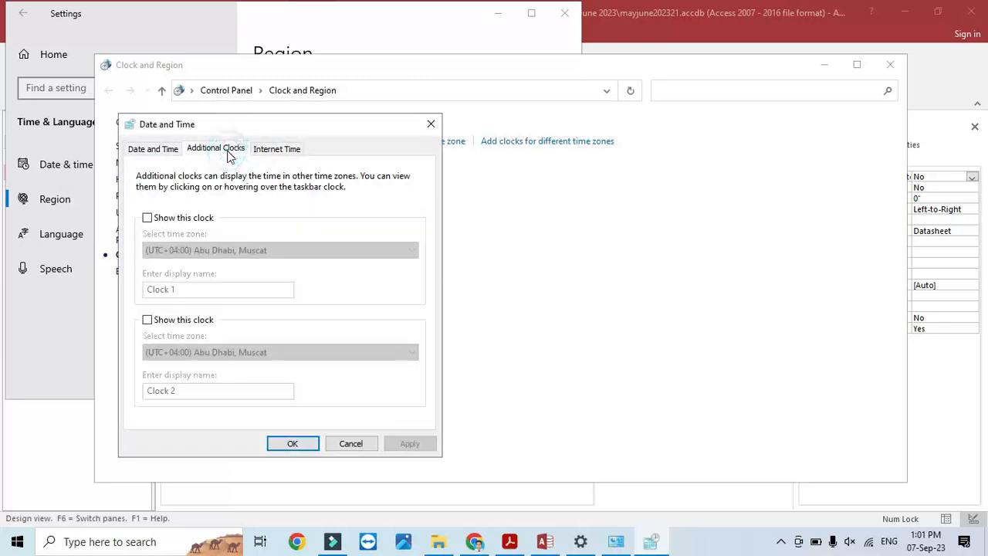
click(174, 152)
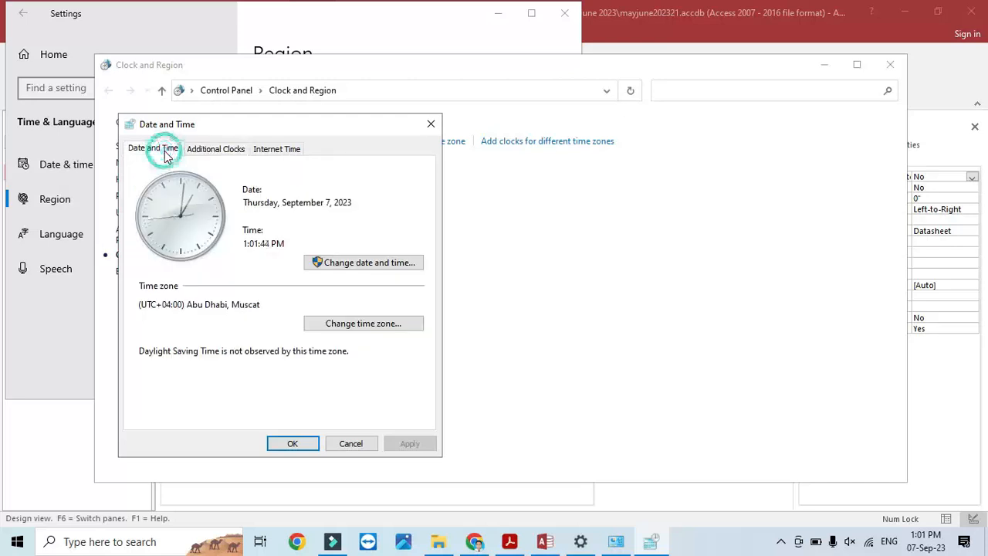
click(350, 445)
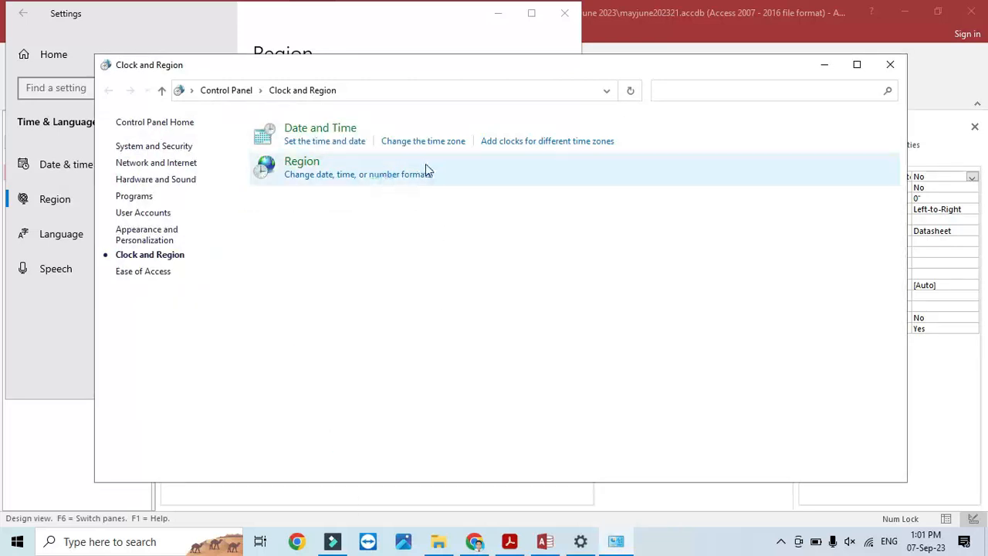
click(446, 147)
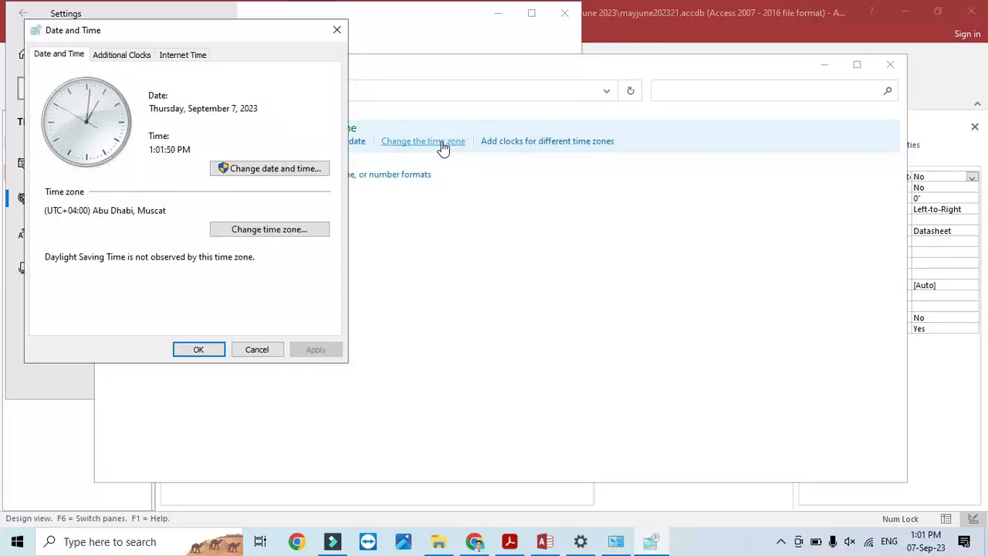
click(274, 233)
click(288, 199)
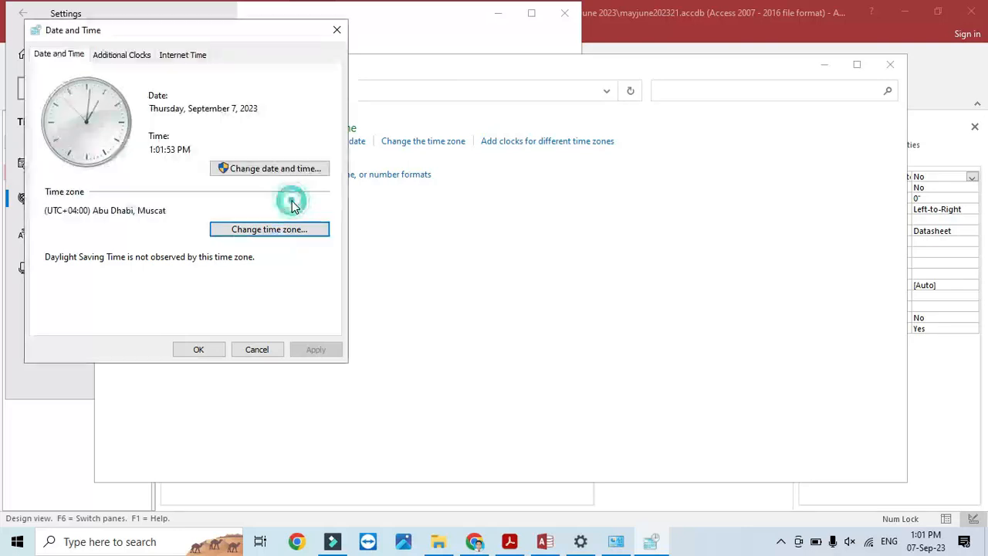
click(337, 30)
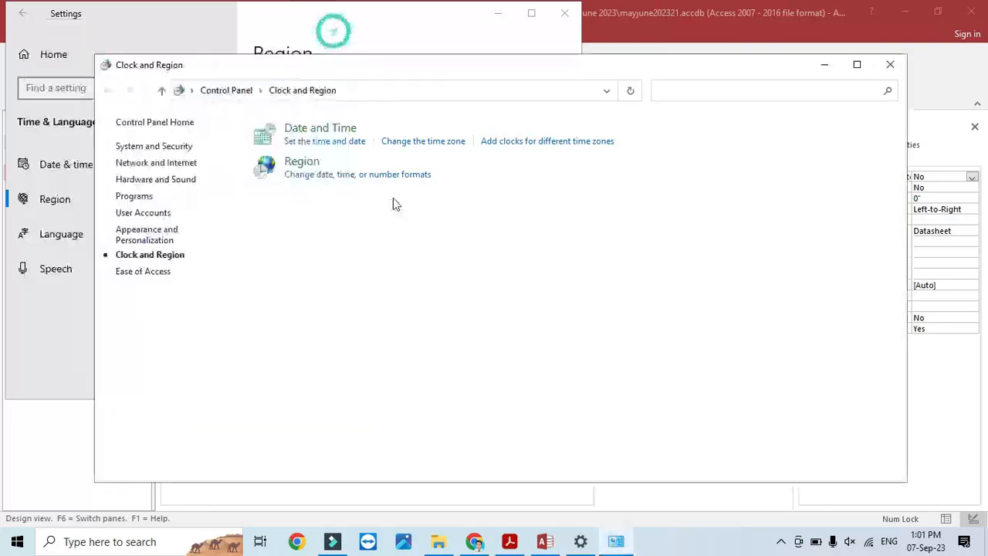
- Confirm HH:mm:ss as the Windows long time format in the calendar settings and close all date, region and settings windows
mouse_move(545, 541)
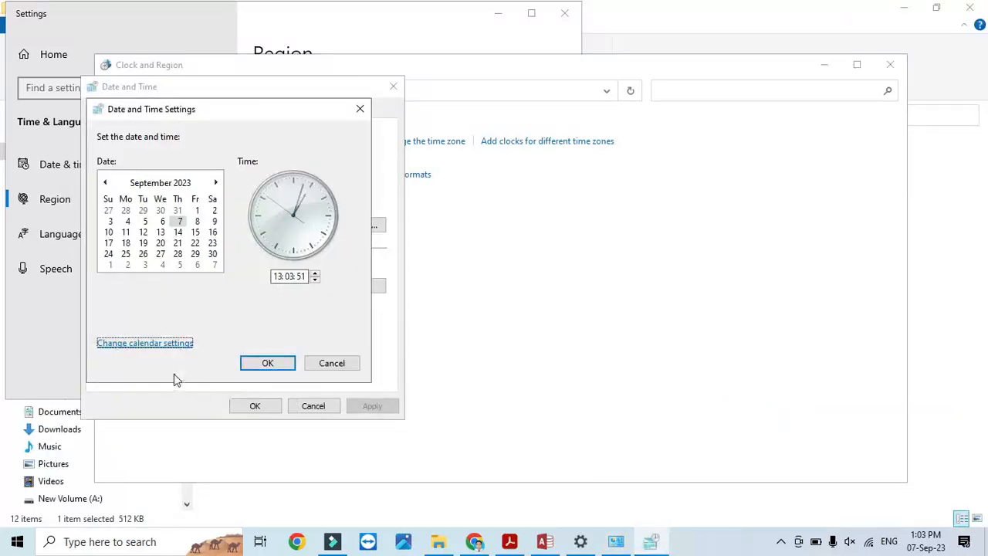
click(145, 343)
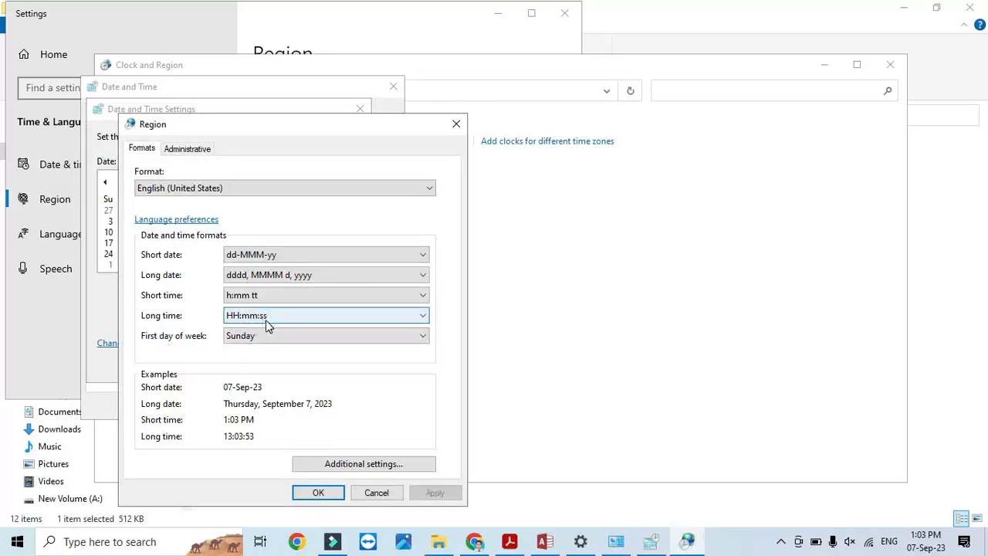
click(318, 493)
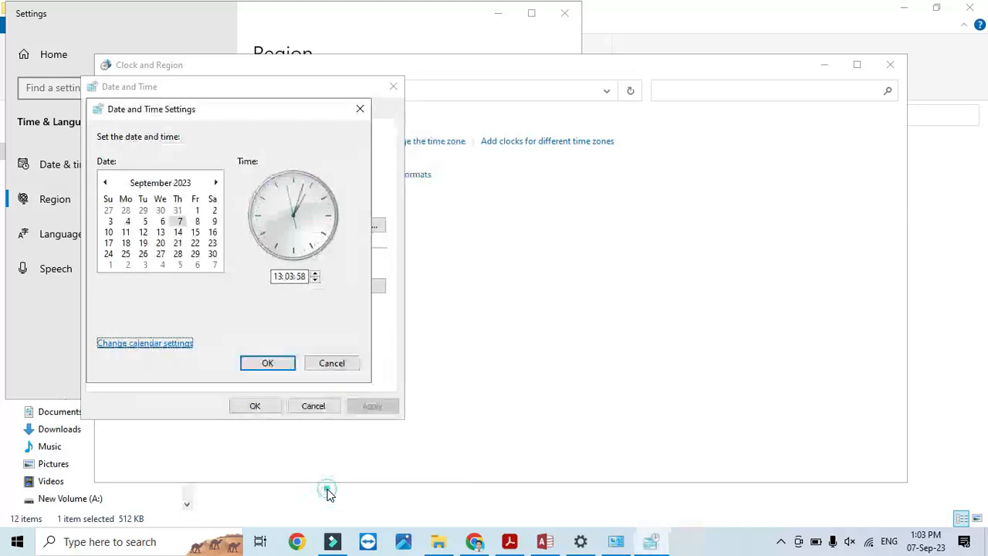
click(290, 371)
click(267, 407)
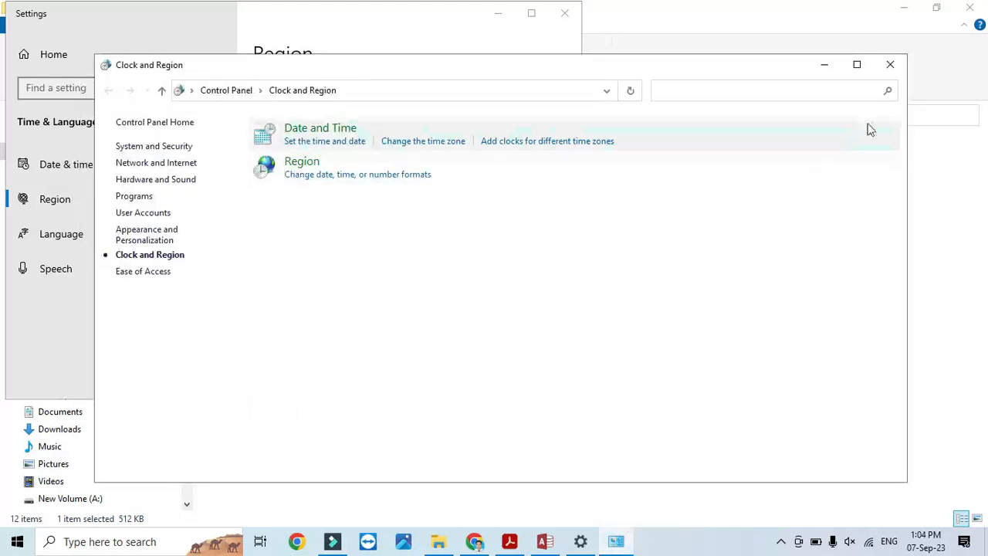
click(890, 64)
click(565, 13)
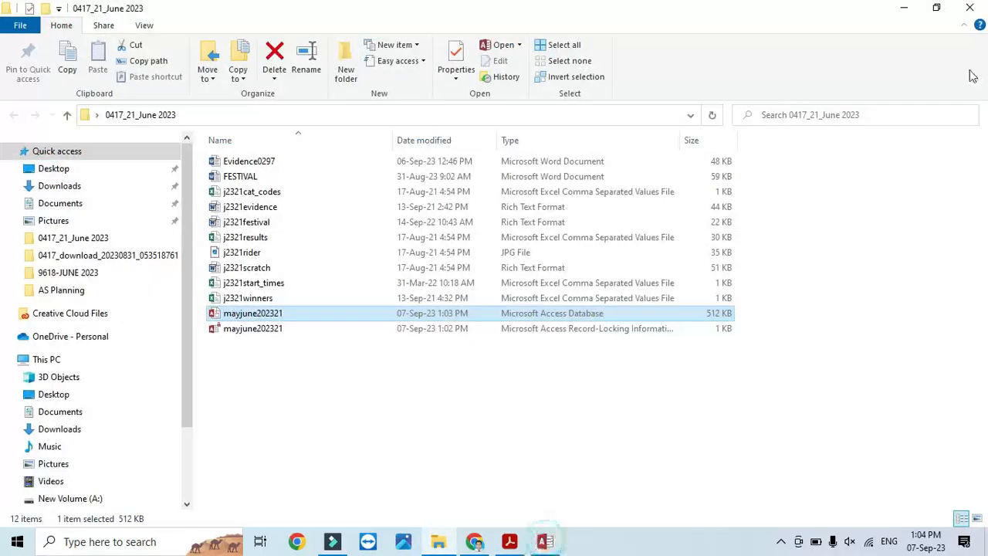
- Close and reopen the mayjune202321 database, dismiss the activation wizard and open the J2321results table in Design view
click(545, 541)
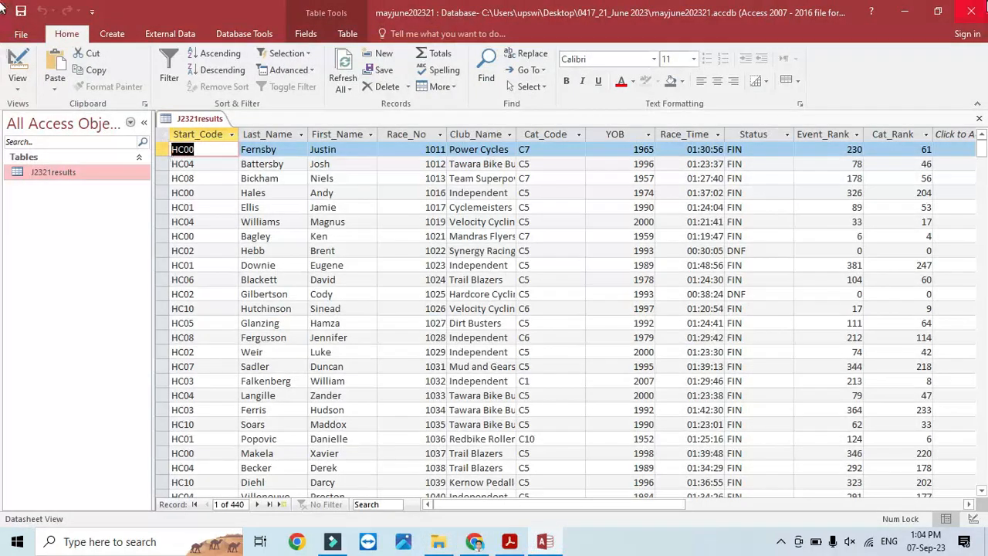
click(972, 10)
double_click(255, 313)
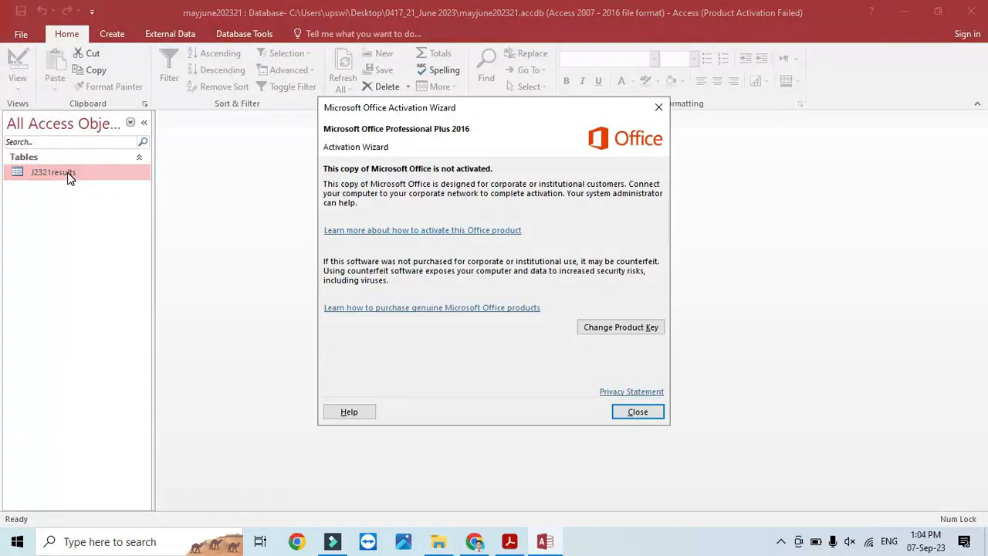
click(631, 414)
right_click(88, 176)
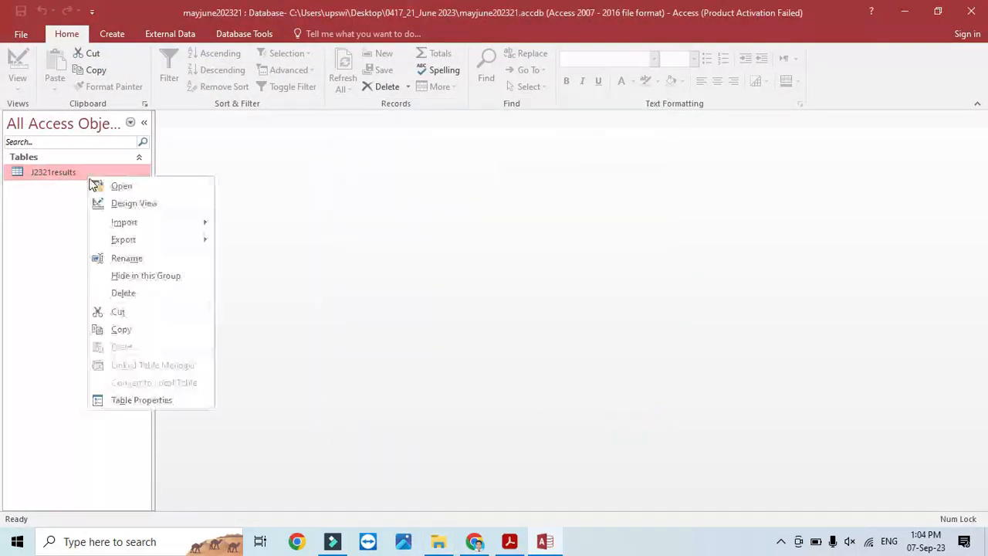
click(117, 205)
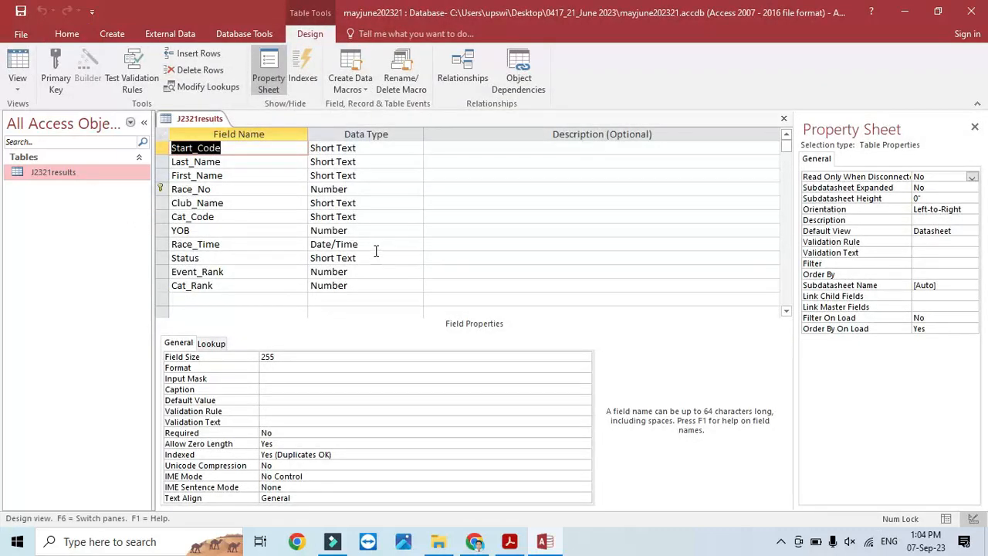
- Set the Race_Time field's format to Long Time and display the J2321results table in Datasheet view
click(376, 247)
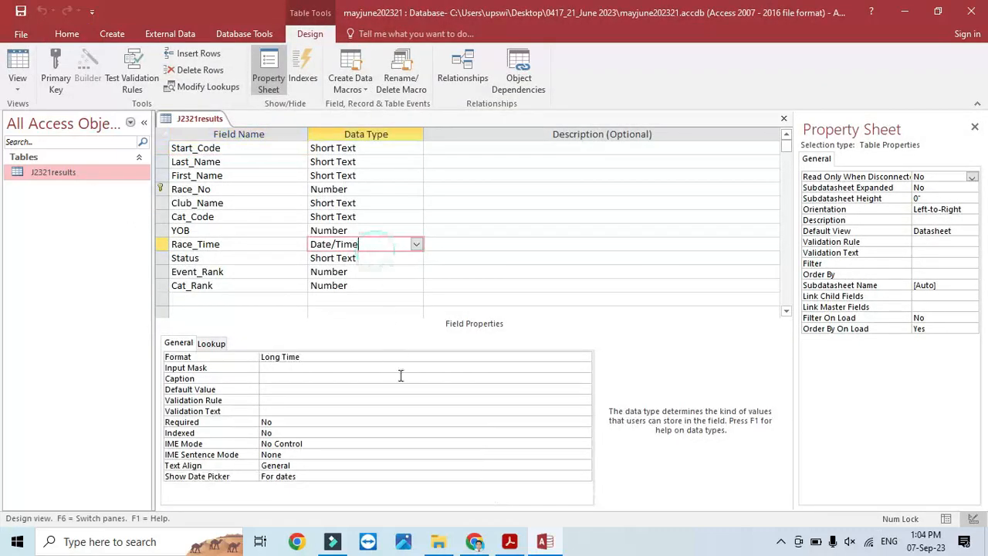
click(318, 356)
click(585, 359)
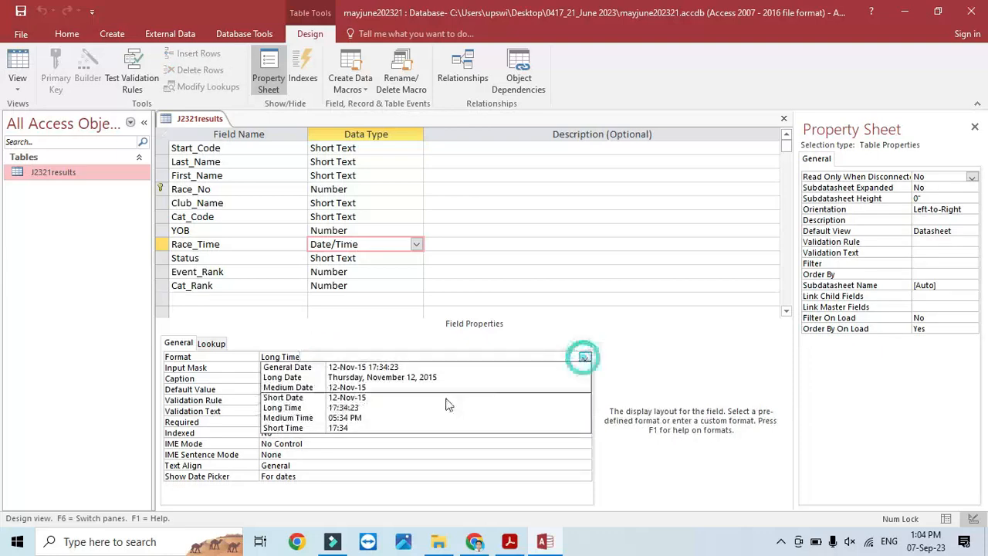
click(359, 409)
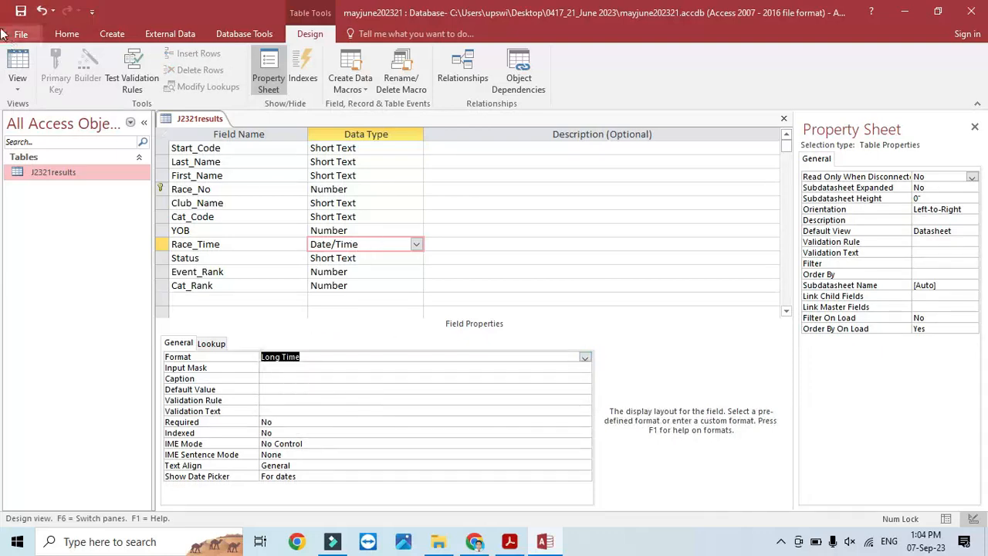
click(17, 61)
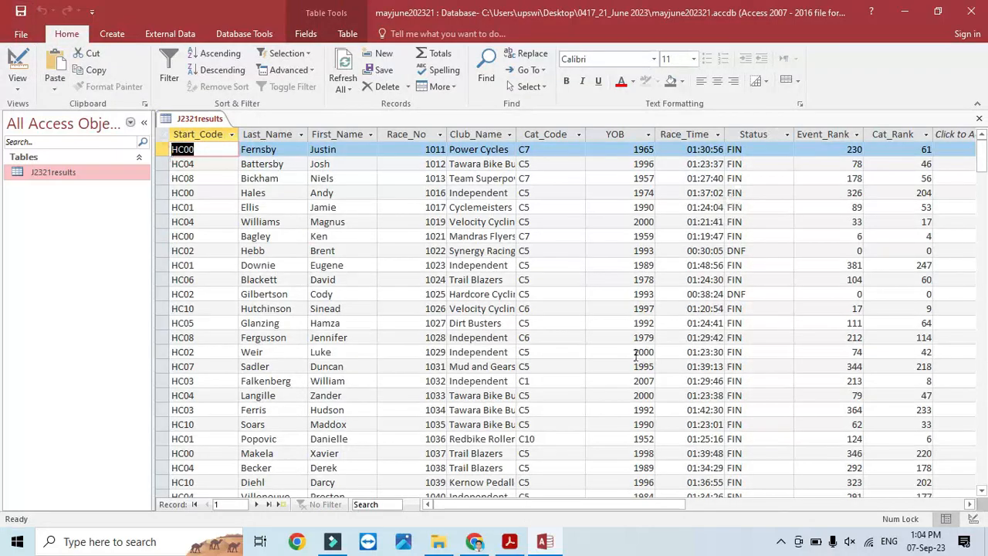
- Check the exam paper's evidence requirement, capture the J2321results field names, data types and primary key in Design view, and switch to File Explorer
click(508, 542)
scroll(381, 394, down, 3)
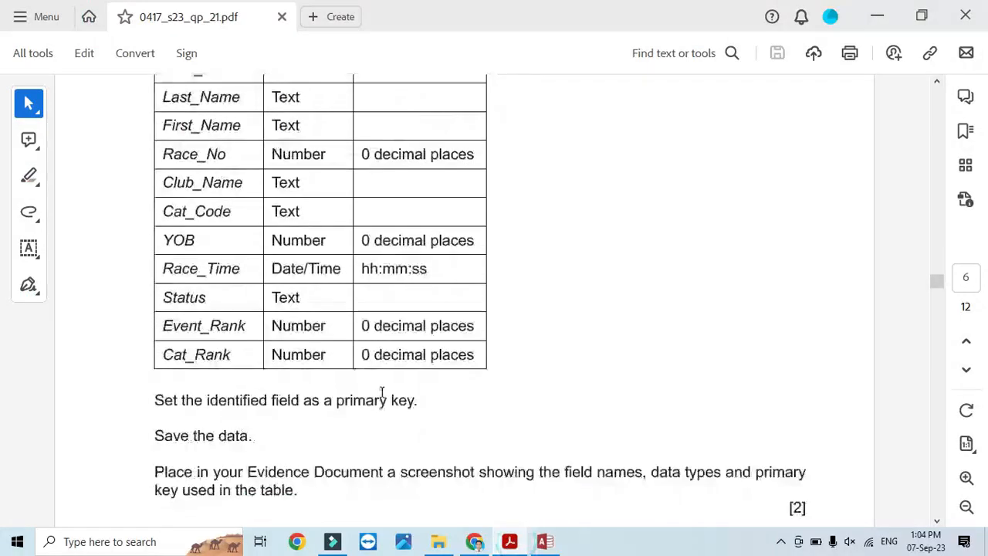
scroll(381, 394, down, 4)
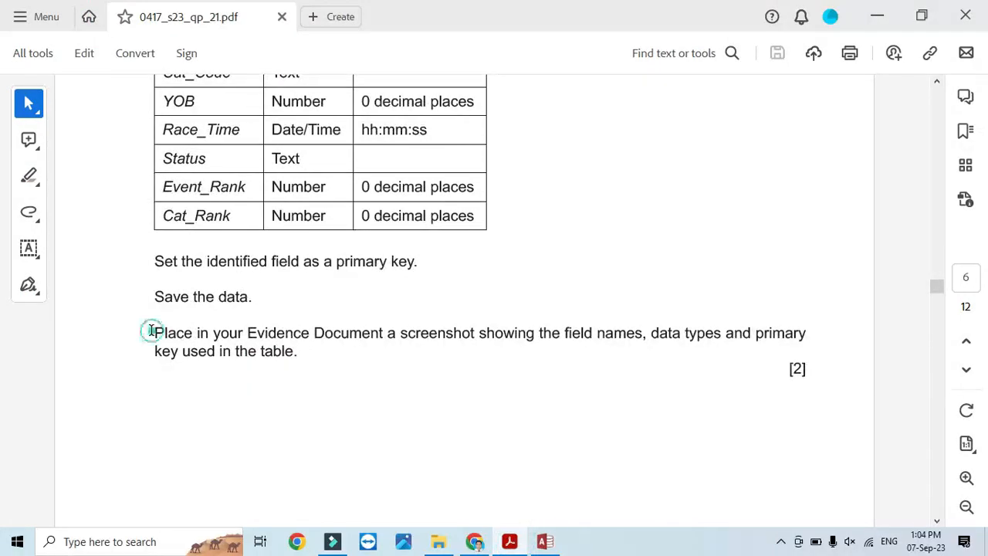
drag(152, 332, 299, 356)
click(545, 541)
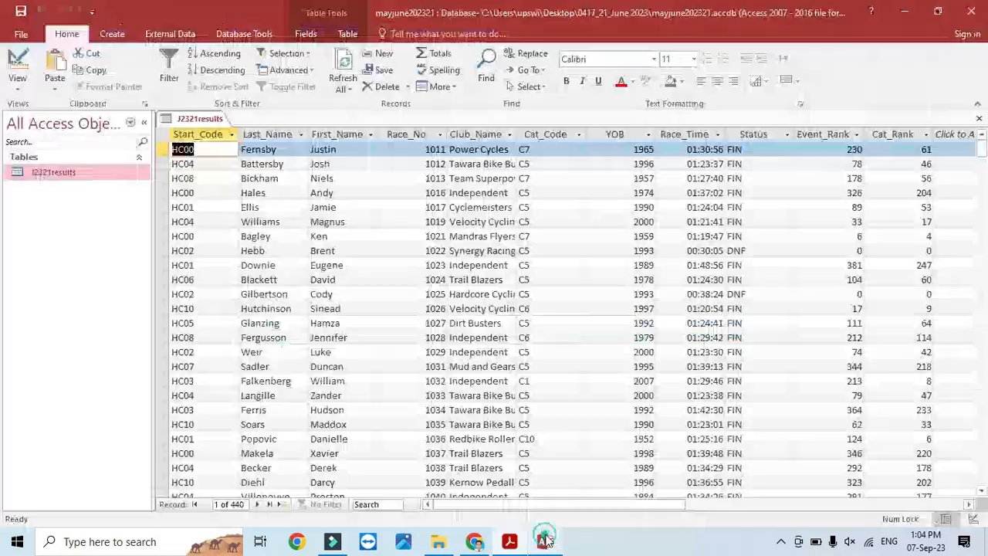
click(18, 63)
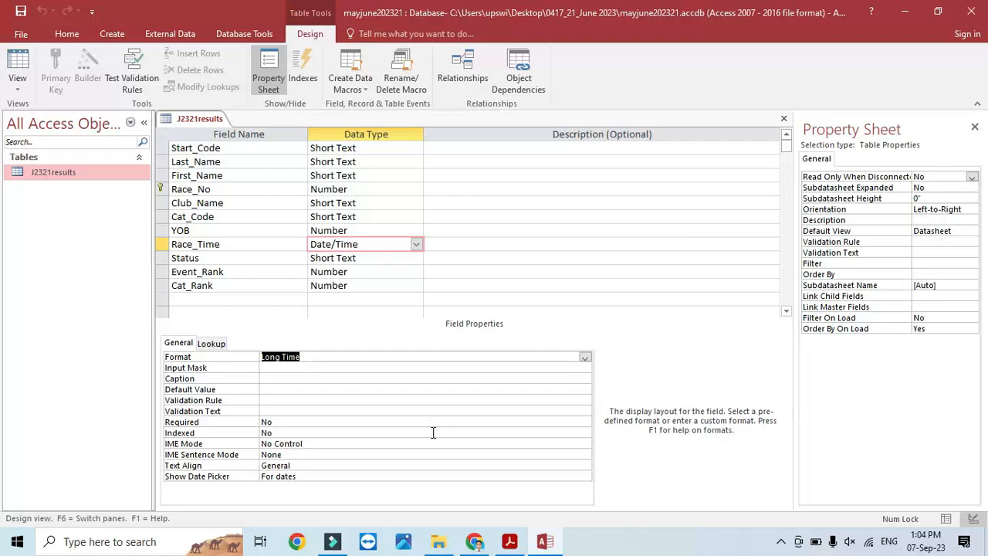
key(super+shift+s)
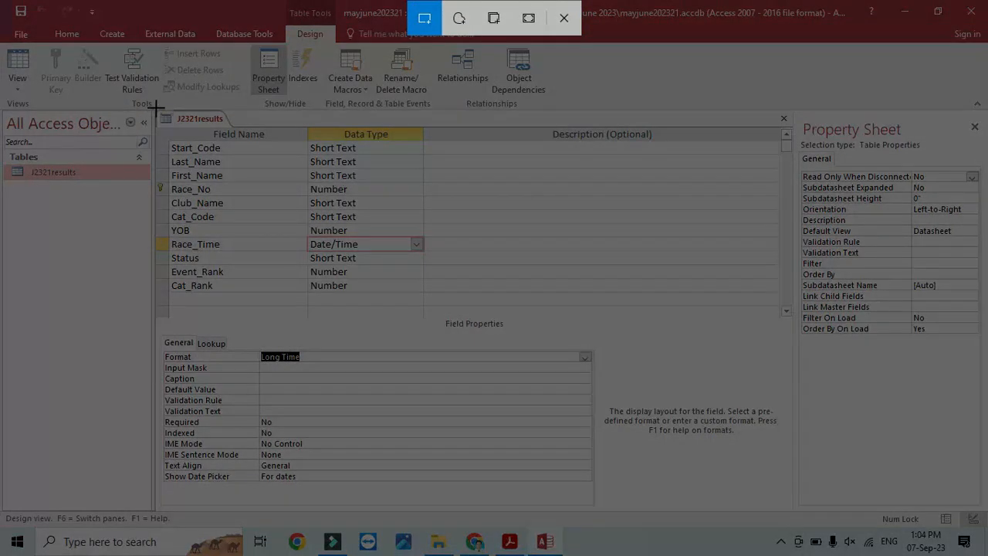
drag(155, 105, 422, 303)
click(439, 542)
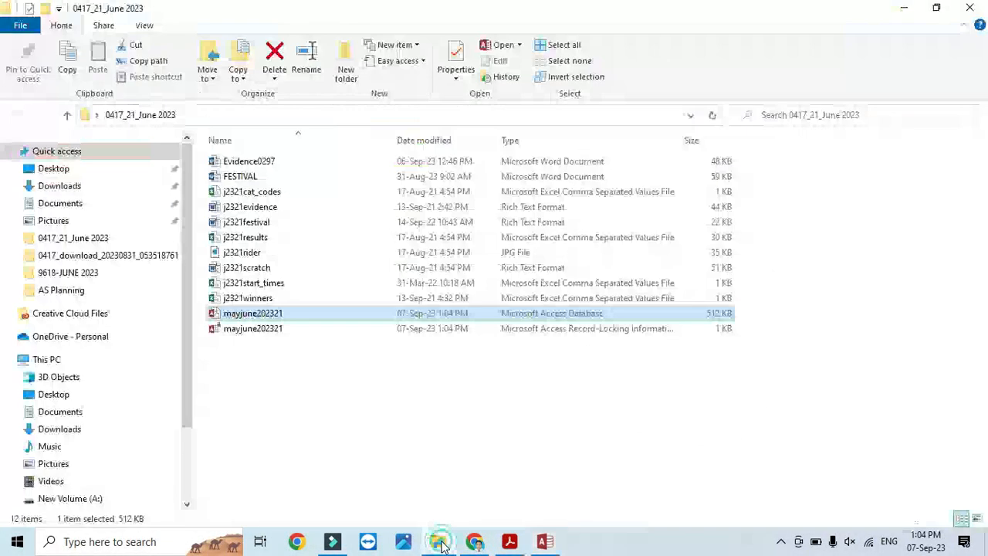
click(258, 210)
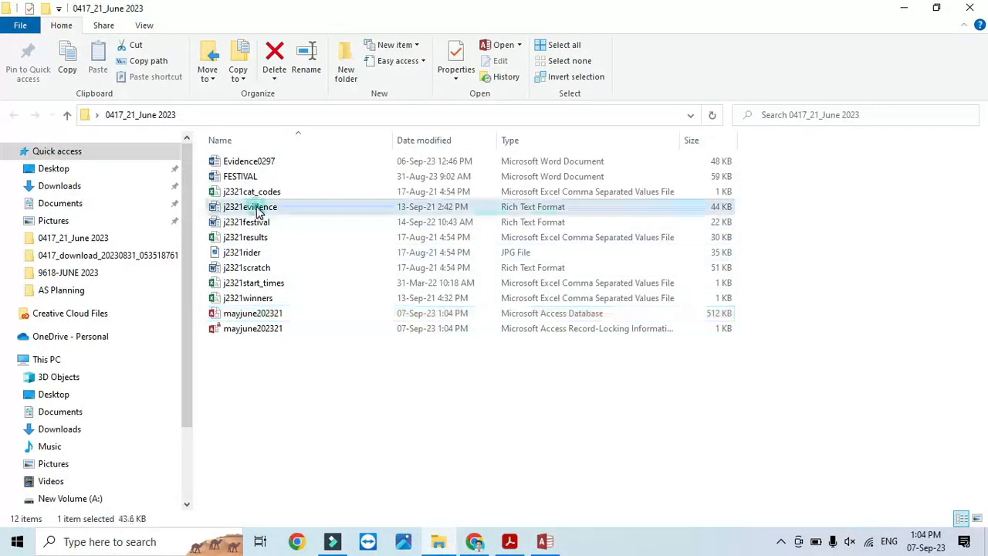
double_click(257, 210)
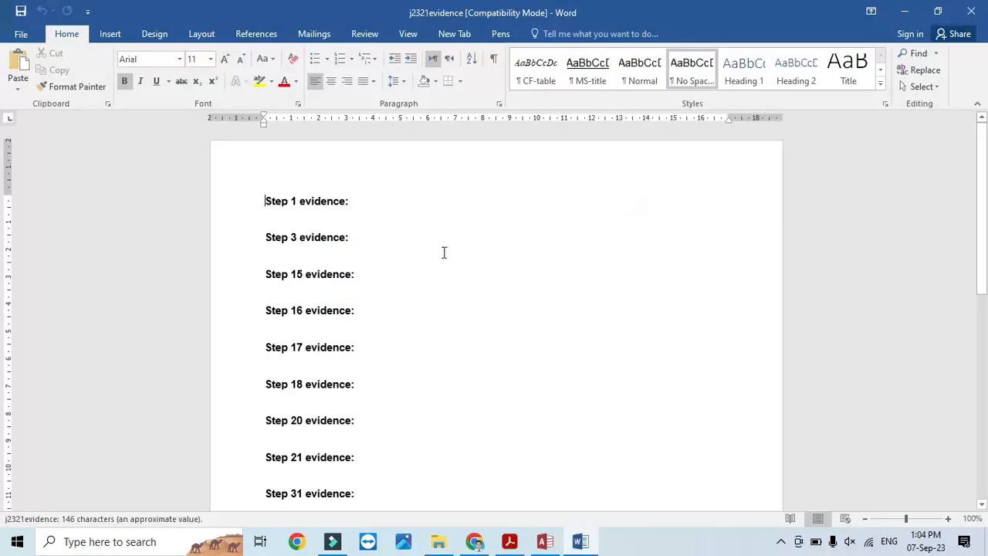
click(971, 11)
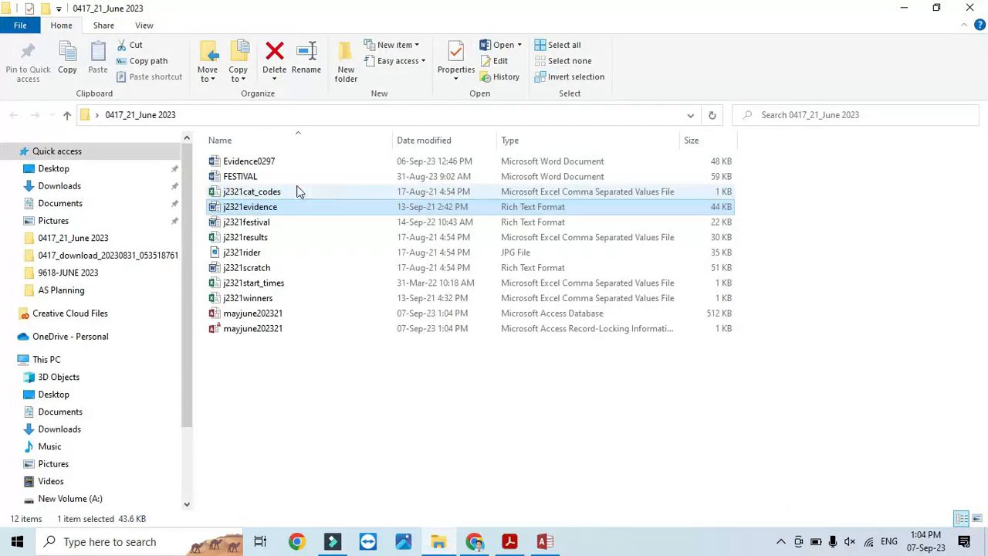
- Open the Evidence0297 document and paste the table design screenshot under the Step 15 evidence heading
double_click(270, 162)
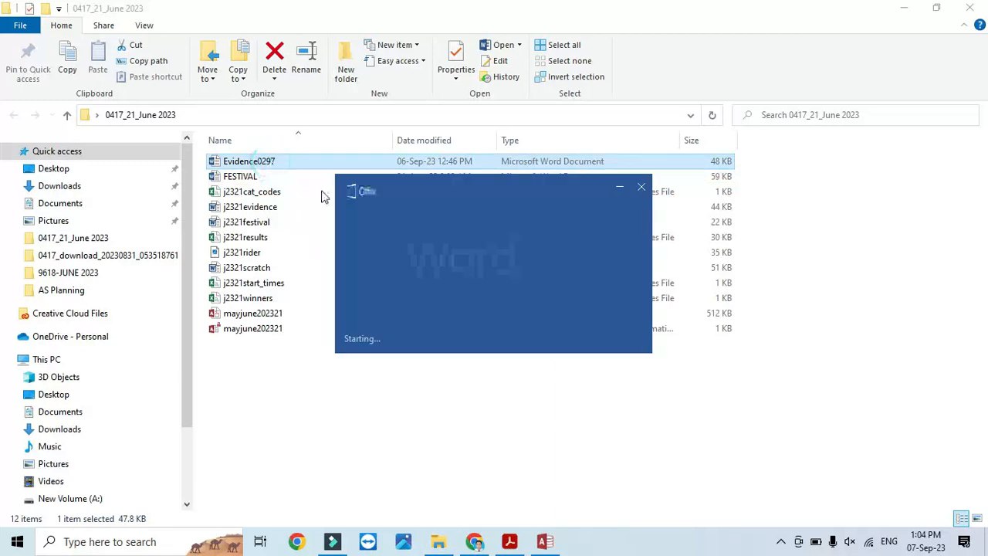
scroll(303, 368, down, 8)
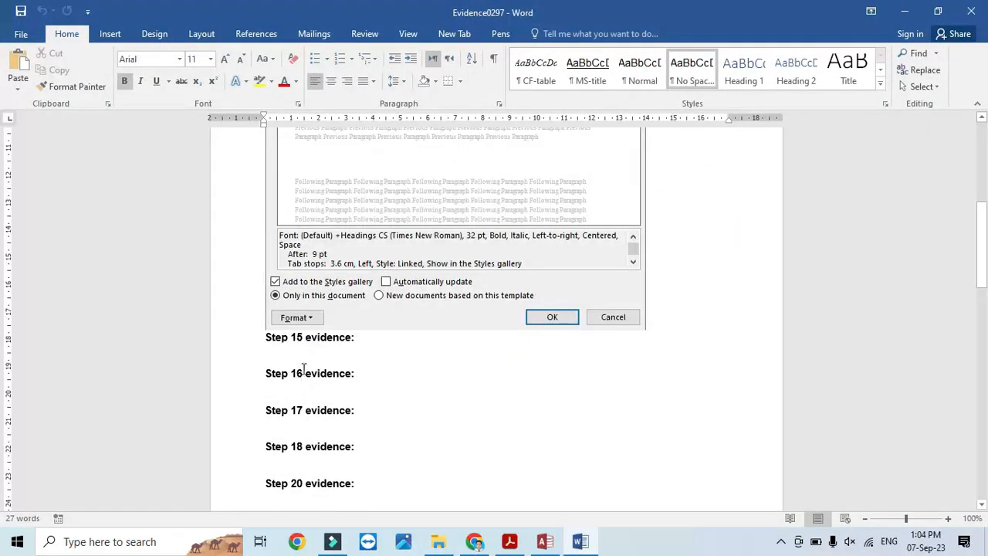
click(307, 357)
key(ctrl+v)
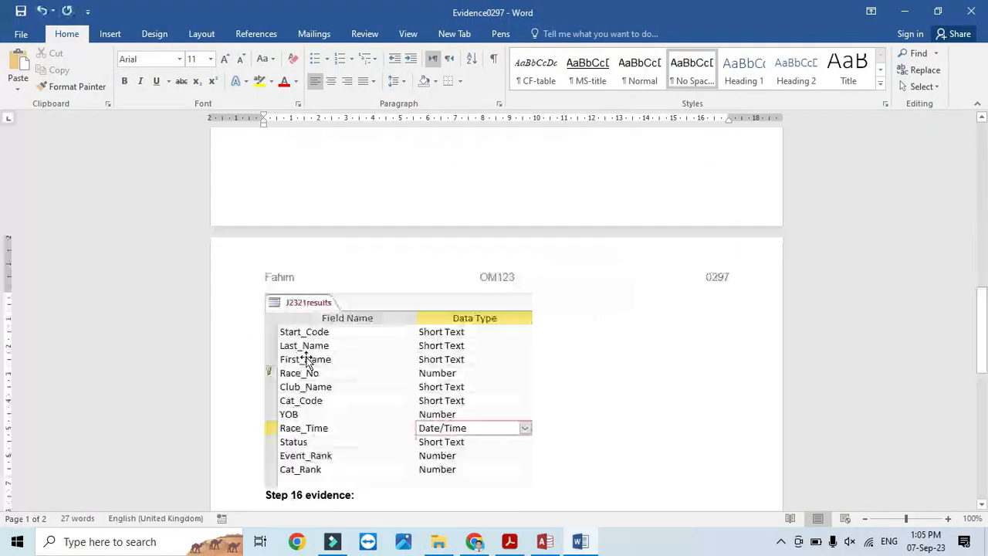
- Read question 16 about importing j2321start_times.csv in the exam paper, then close the J2321results table in Access
click(510, 541)
scroll(426, 361, down, 3)
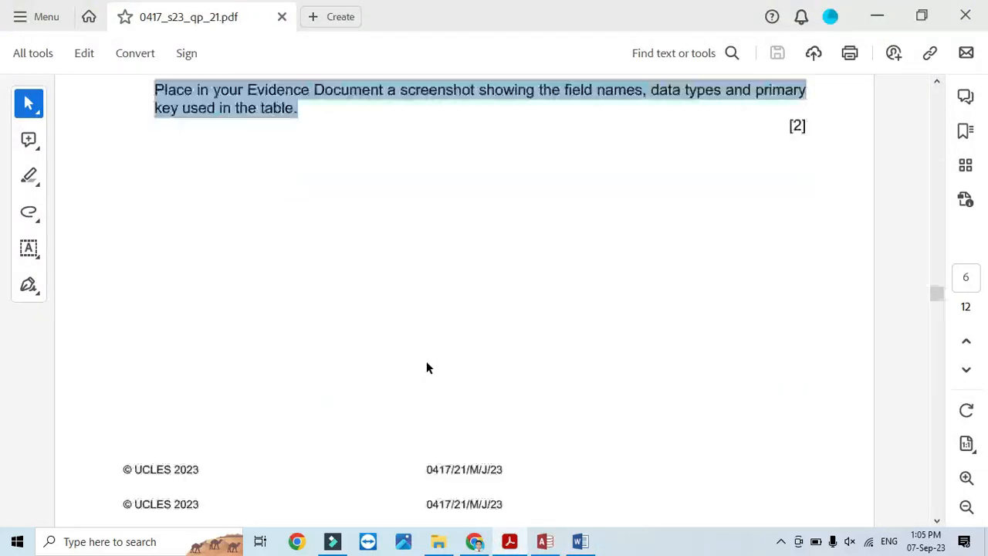
scroll(427, 361, up, 5)
scroll(427, 360, down, 3)
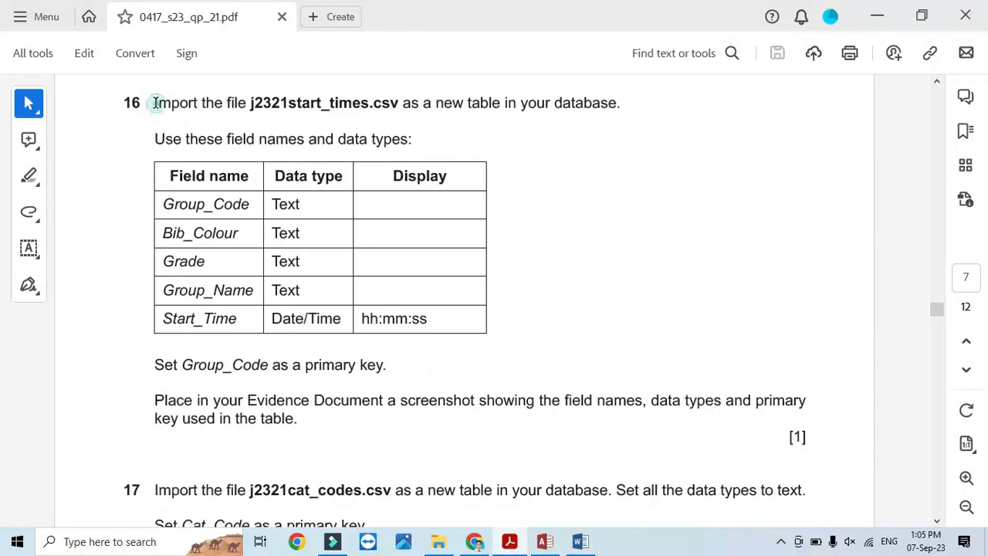
drag(154, 102, 355, 108)
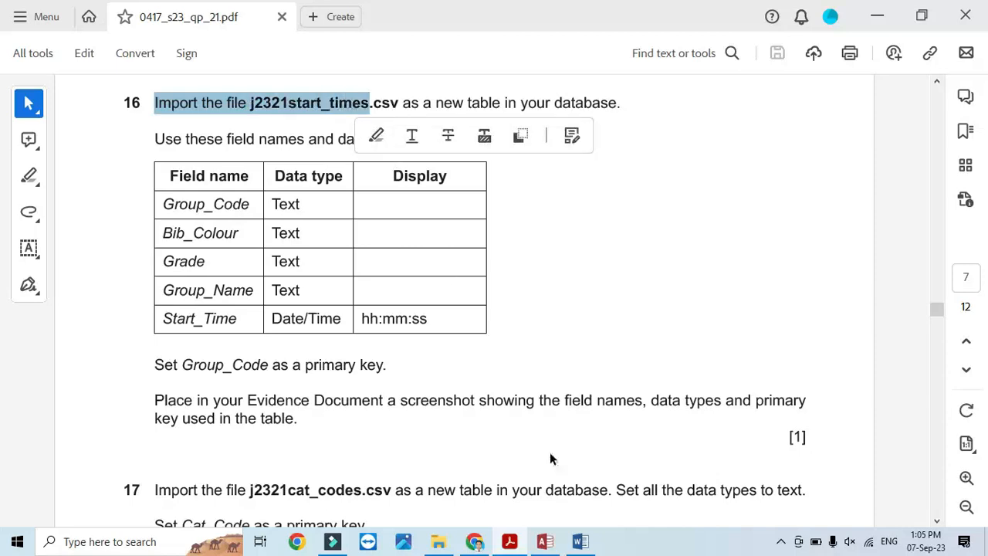
mouse_move(580, 550)
click(545, 541)
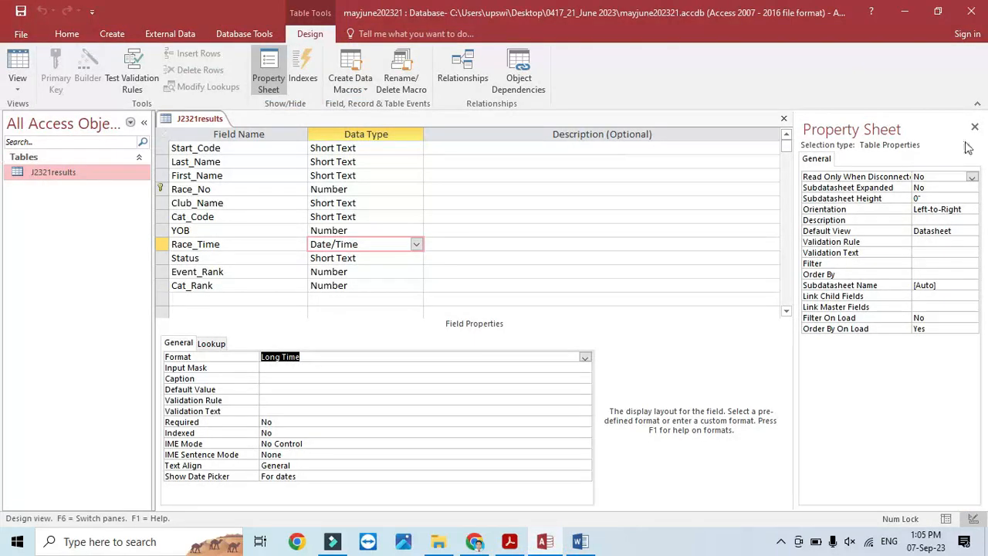
click(783, 118)
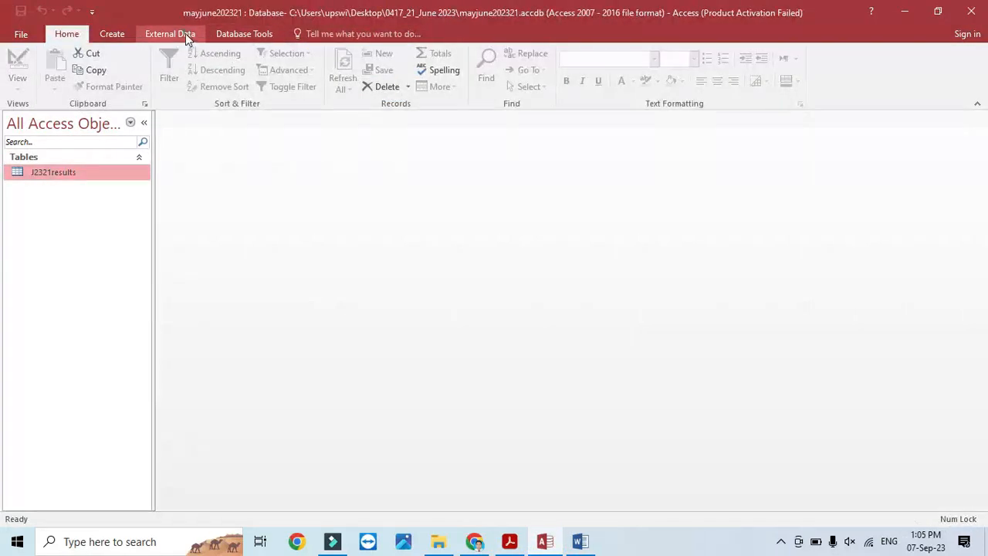
- Start a text file import of j2321start_times from the 0417_21_June 2023 folder into a new table
click(174, 34)
click(210, 53)
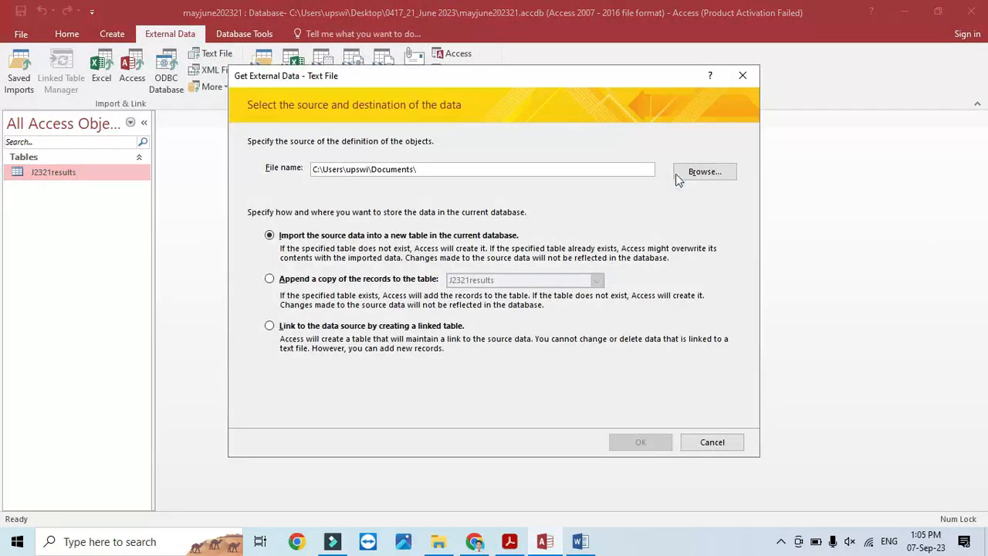
click(701, 174)
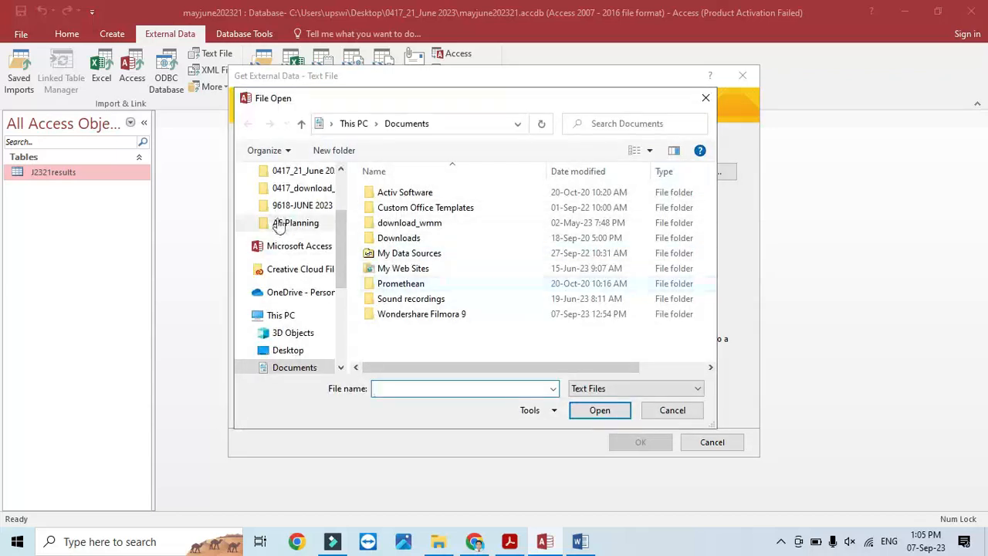
click(290, 172)
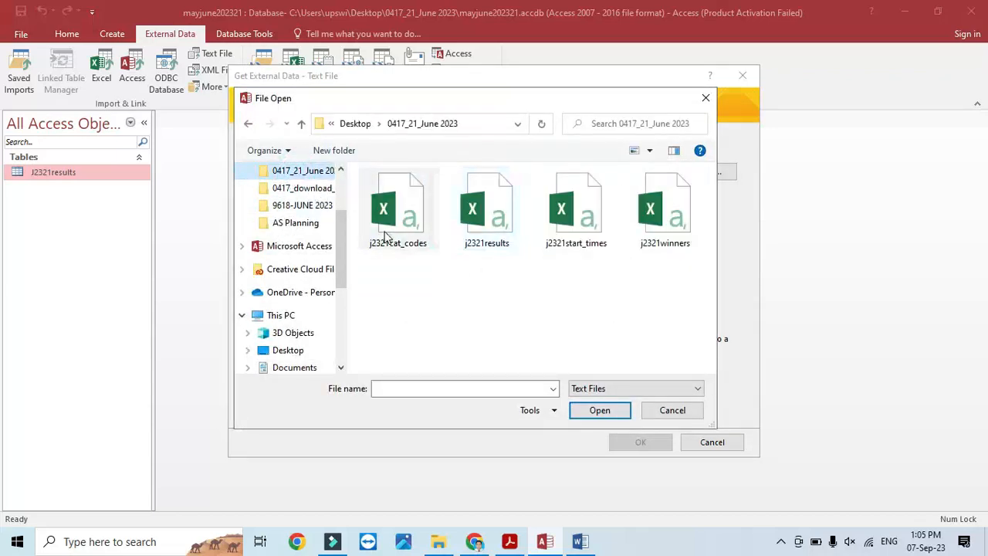
click(579, 219)
click(599, 409)
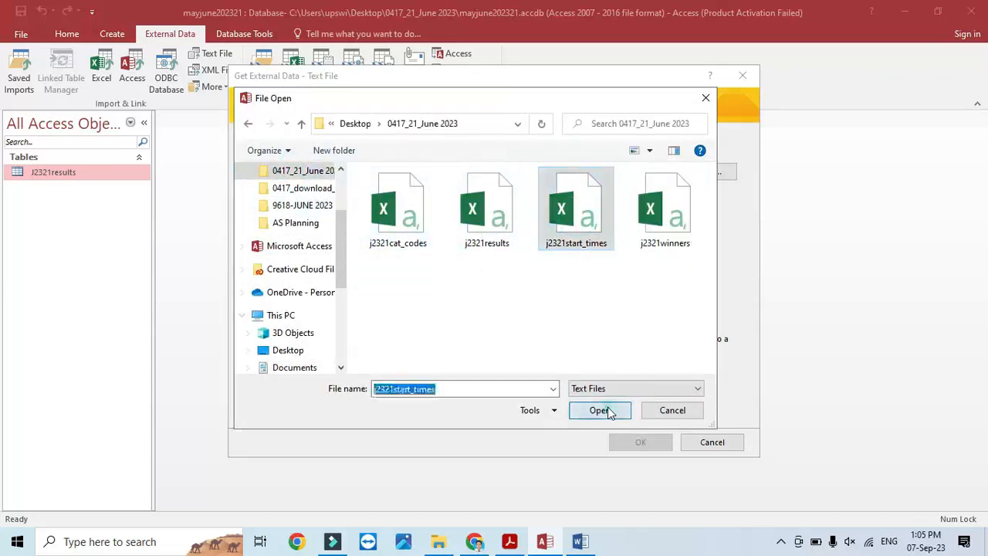
click(640, 442)
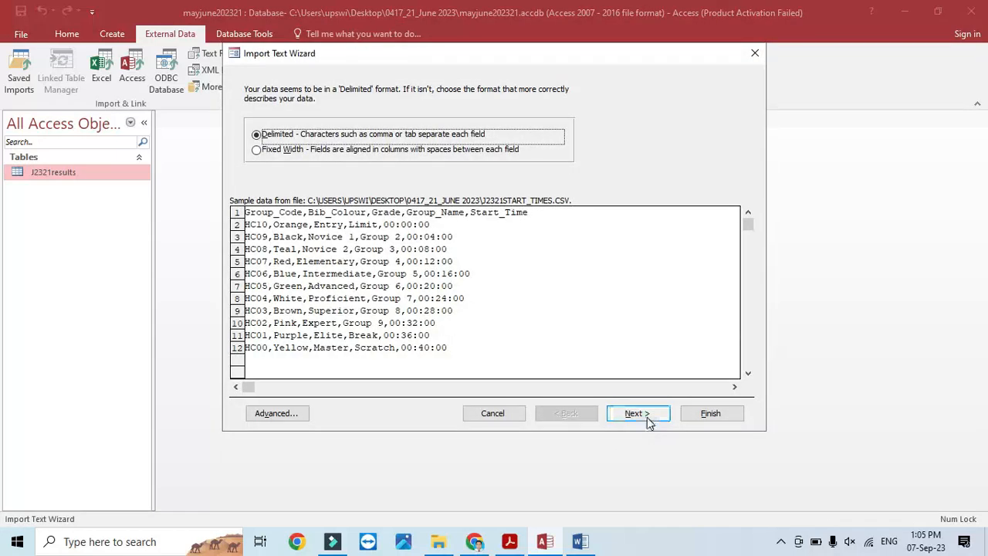
- Keep the delimited format, use the first row as field names, and review the data types of the fields through Start_Time
click(649, 417)
click(248, 161)
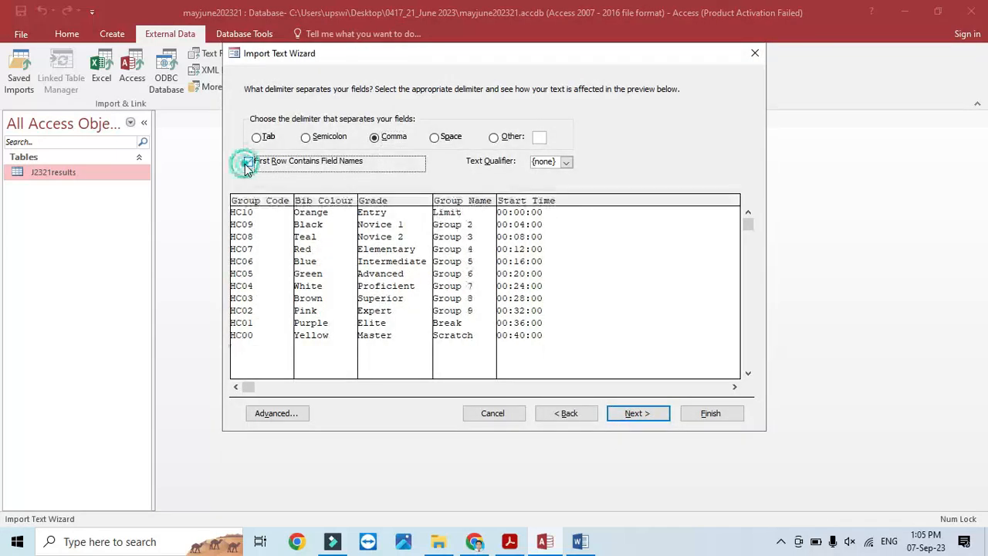
click(659, 417)
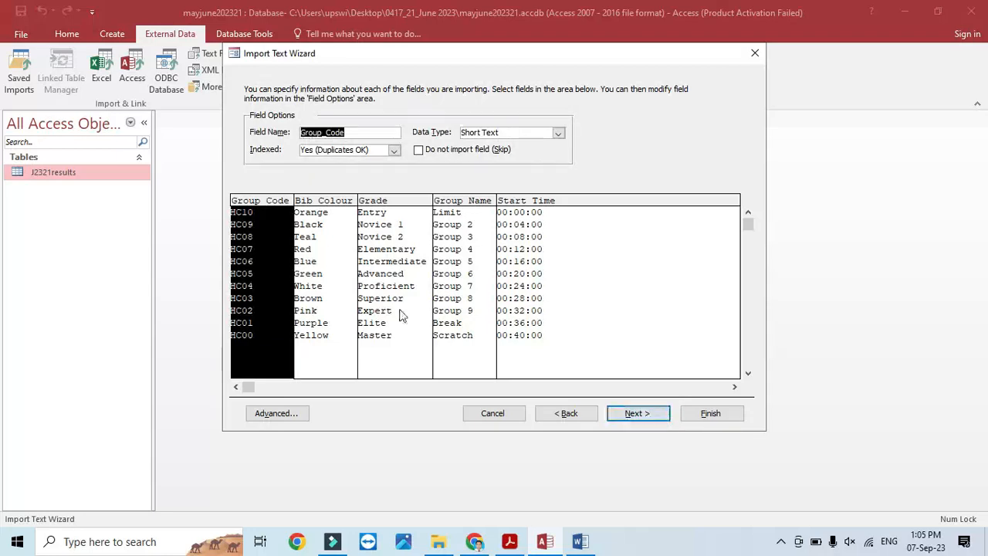
click(337, 269)
click(368, 265)
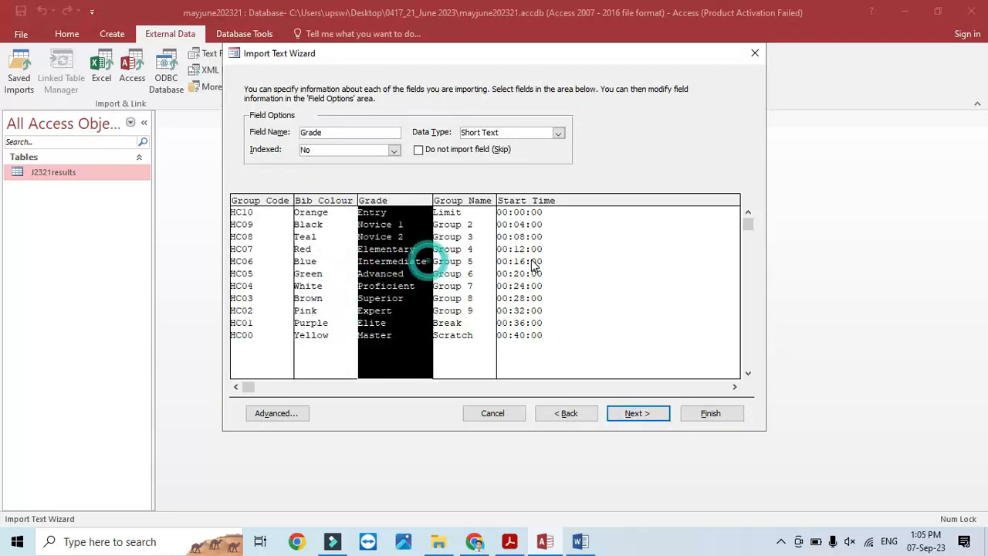
click(446, 261)
click(534, 252)
click(511, 541)
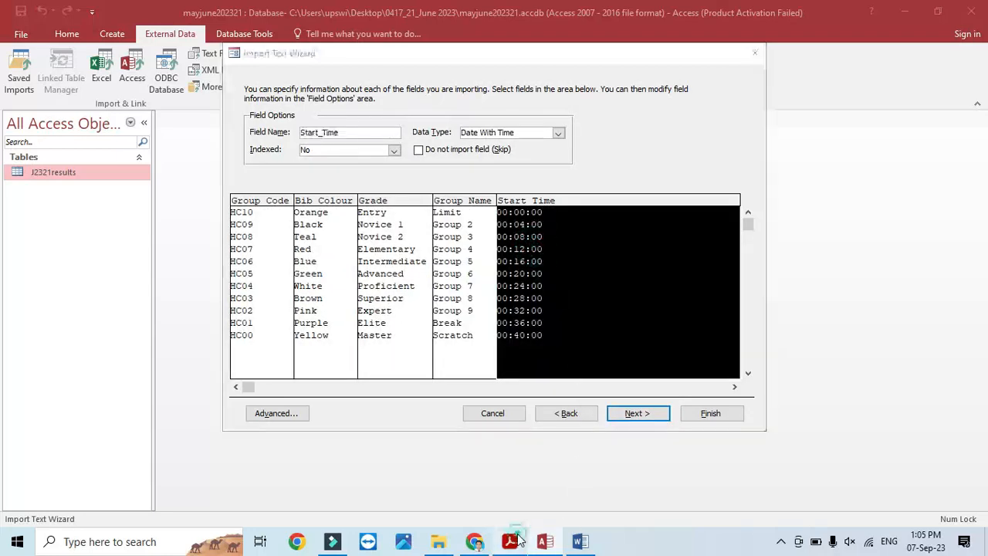
click(516, 540)
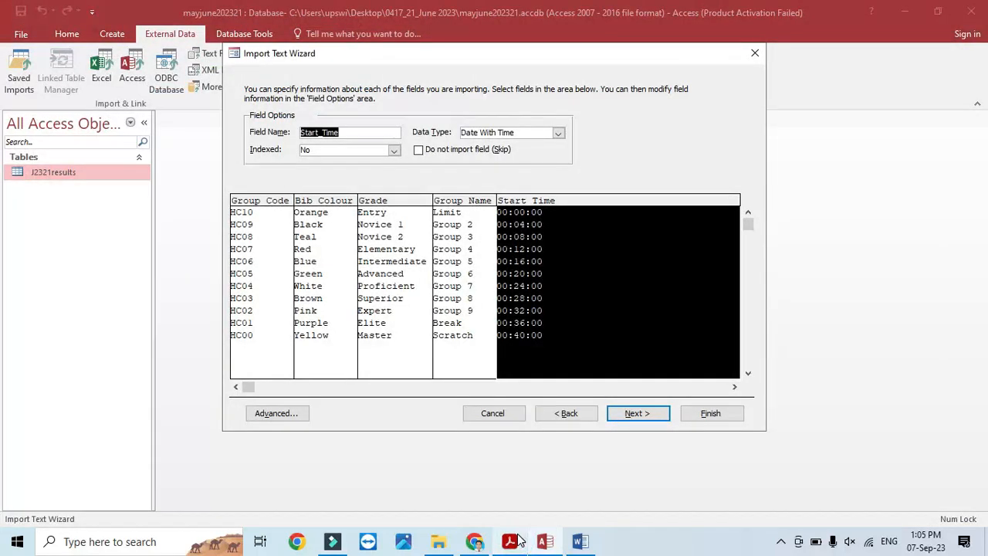
- Check the required primary key in the exam paper and choose Group_Code as the new table's own primary key
click(632, 413)
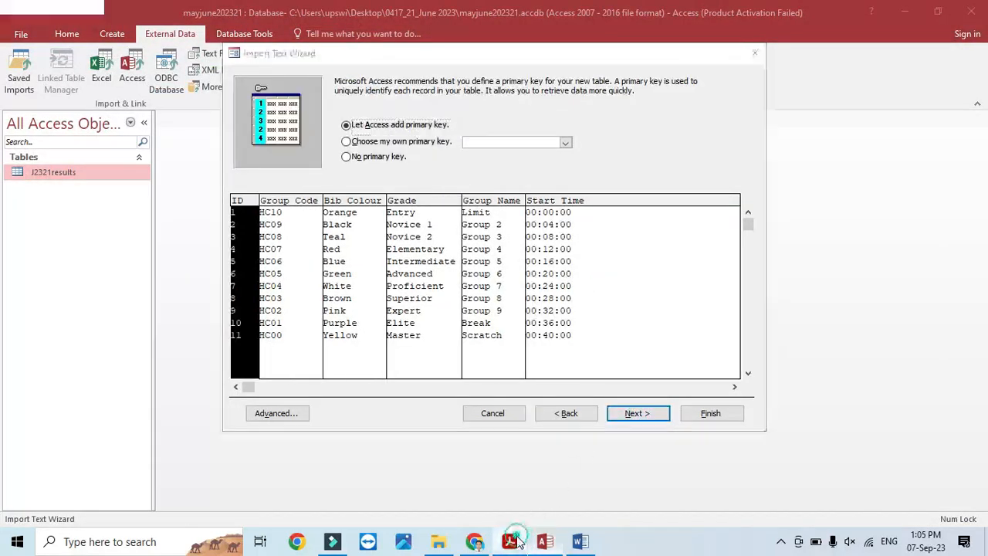
click(509, 541)
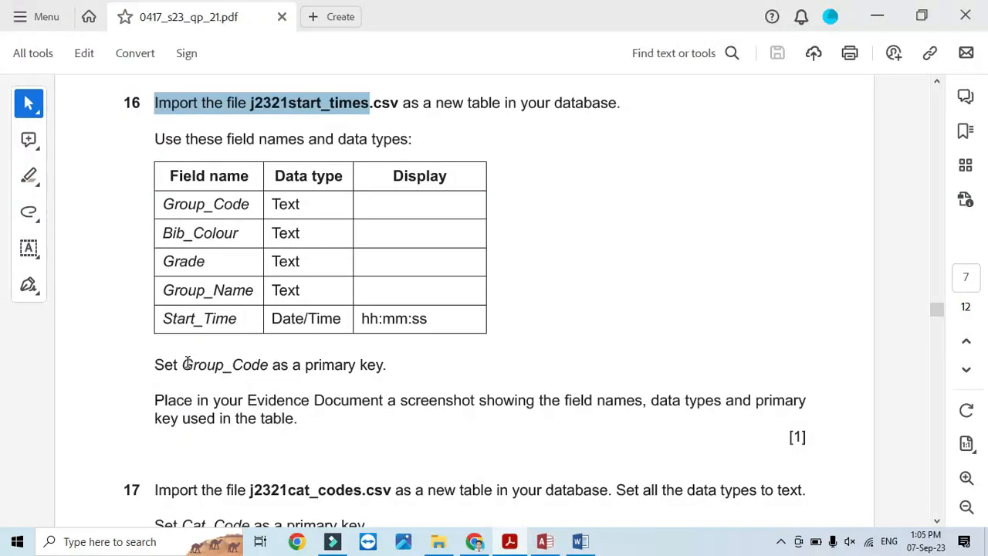
drag(191, 364, 260, 364)
click(517, 543)
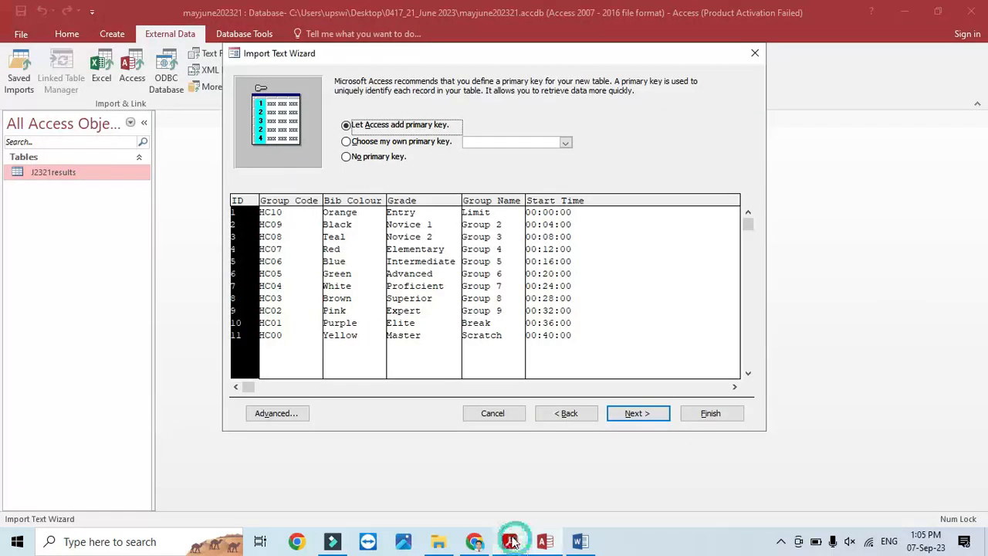
click(361, 143)
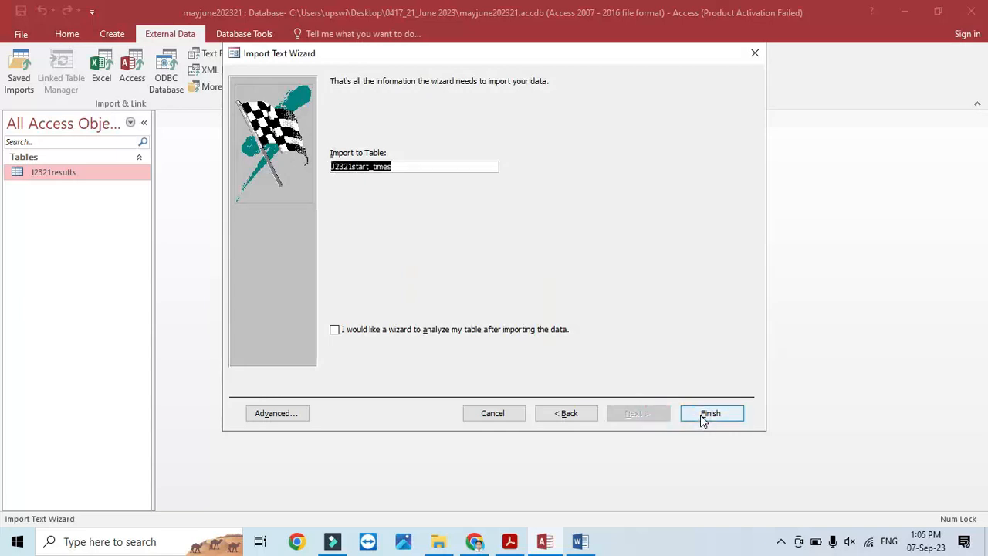
- Finish the import into the J2321start_times table without saving the import steps, then review its records and close it
click(726, 416)
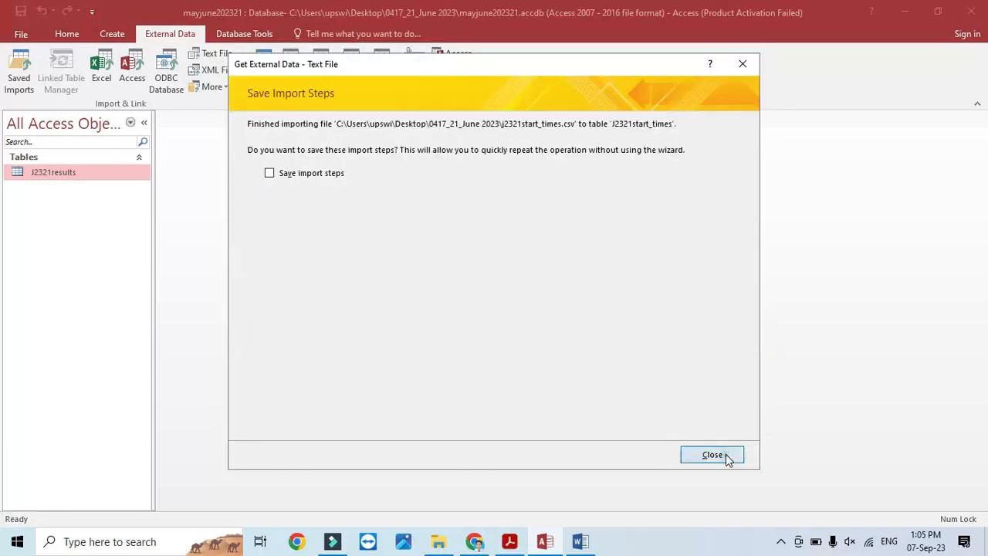
click(726, 457)
double_click(74, 193)
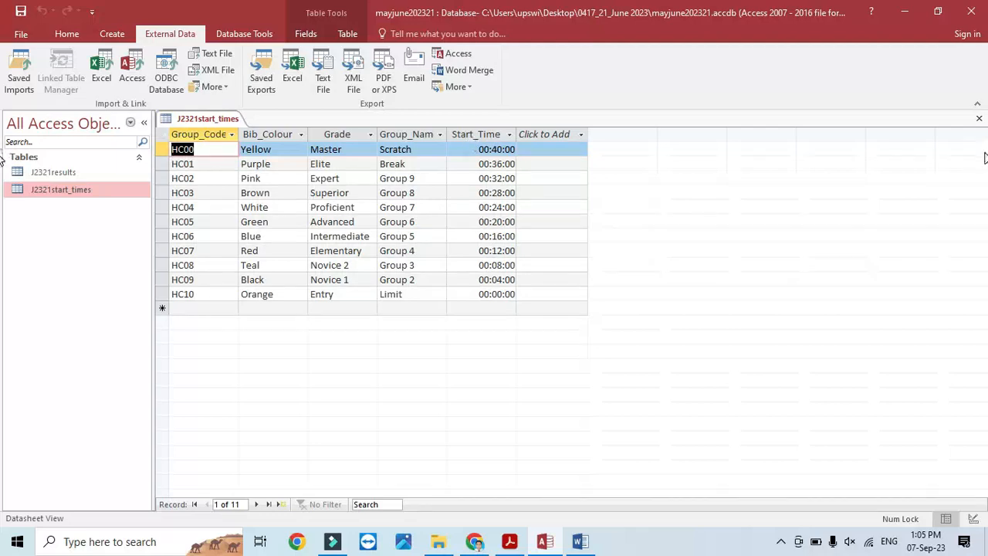
click(979, 118)
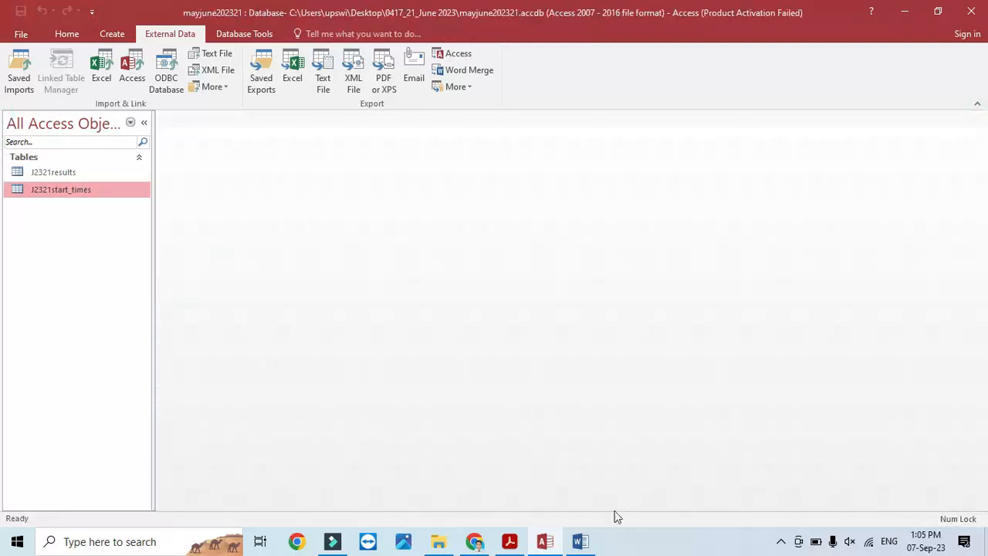
- Check the evidence required by question 16 and capture a screenshot of J2321start_times in Design View showing field names, data types and primary key
click(517, 543)
scroll(282, 339, down, 2)
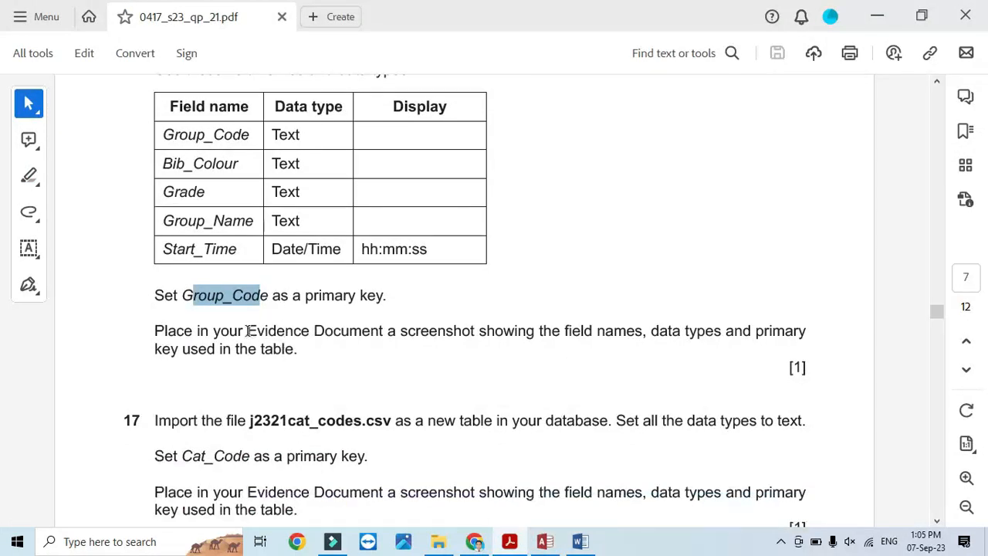
click(511, 542)
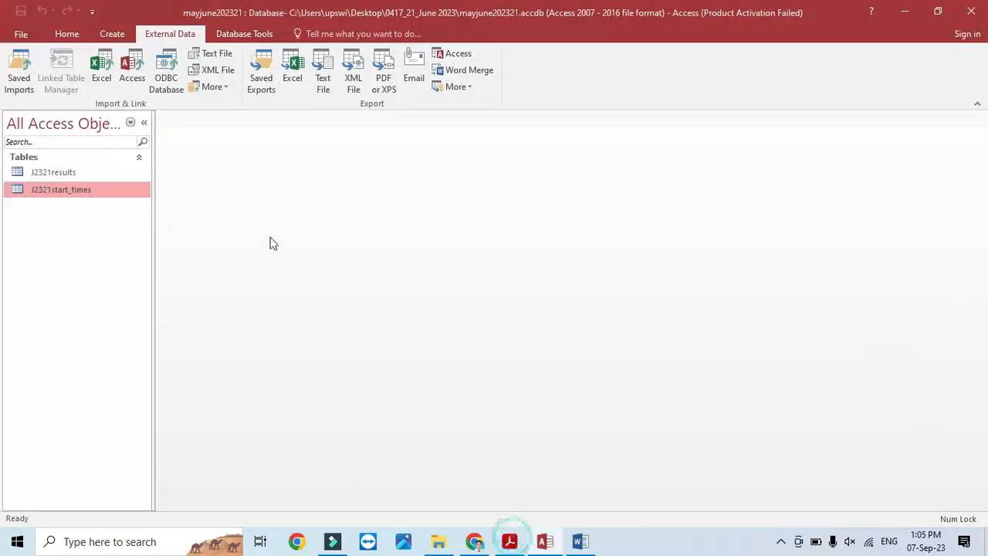
right_click(87, 191)
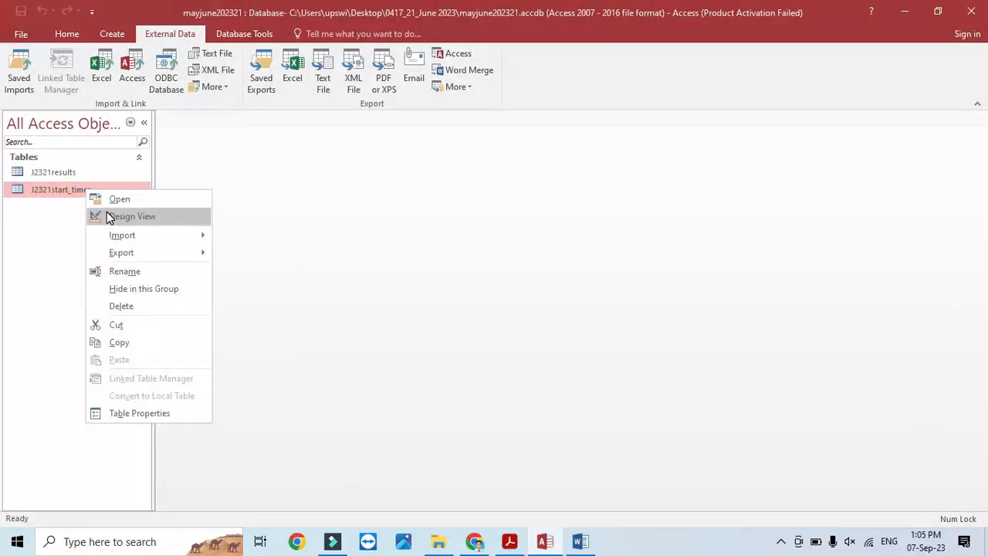
click(110, 217)
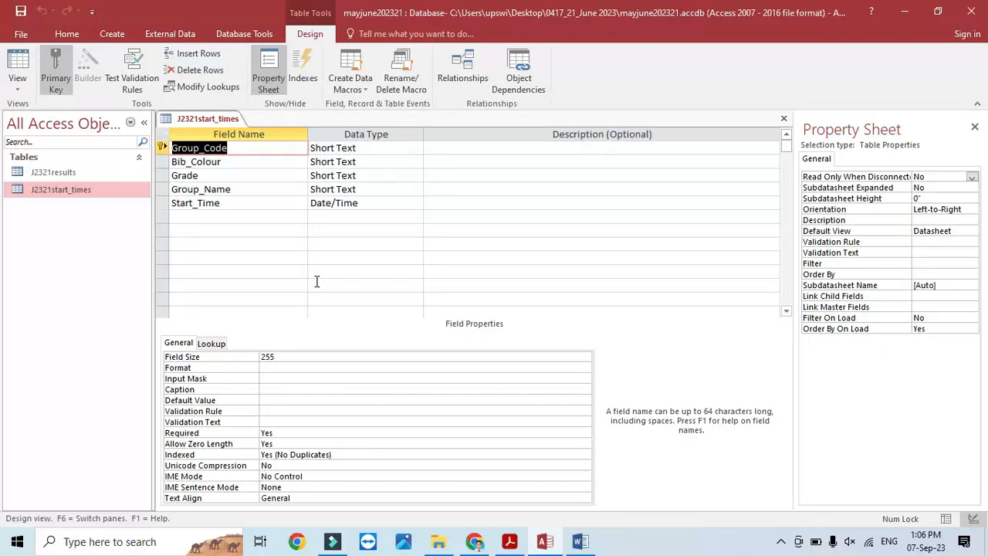
key(super+shift+s)
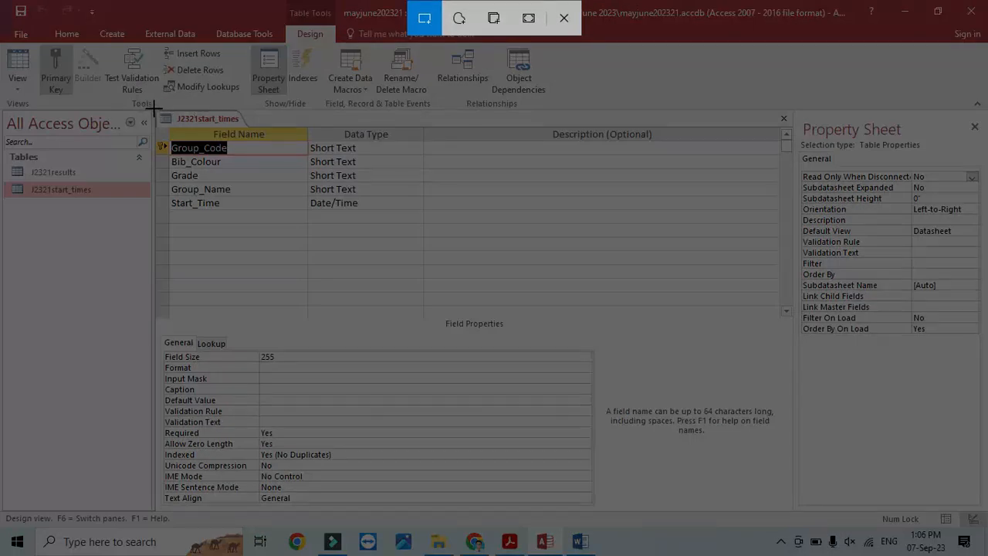
mouse_move(154, 108)
mouse_down()
mouse_move(371, 146)
mouse_move(425, 218)
mouse_move(424, 232)
mouse_up()
- Switch to the Word evidence document and paste the captured screenshot below the "Step 16 evidence:" heading
click(580, 541)
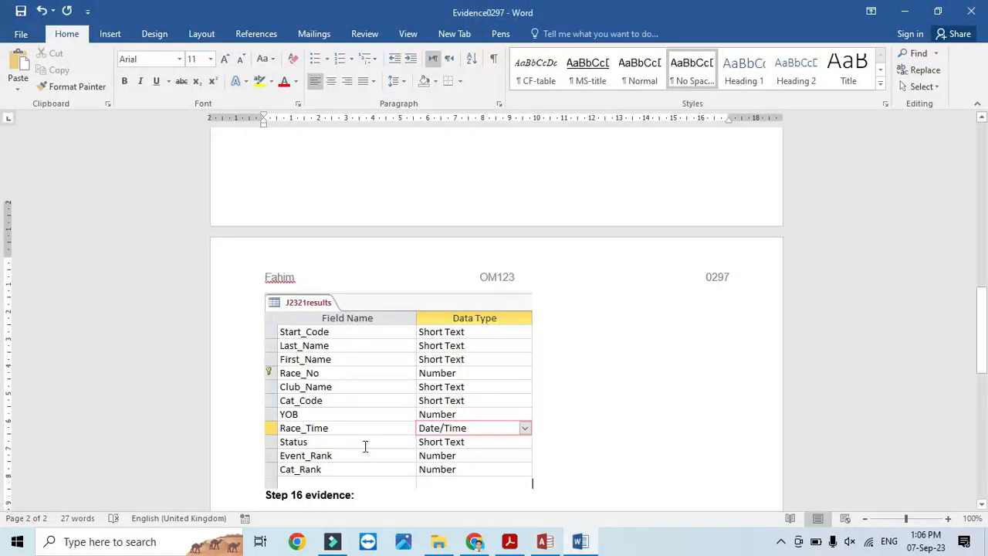
scroll(365, 446, down, 3)
click(359, 376)
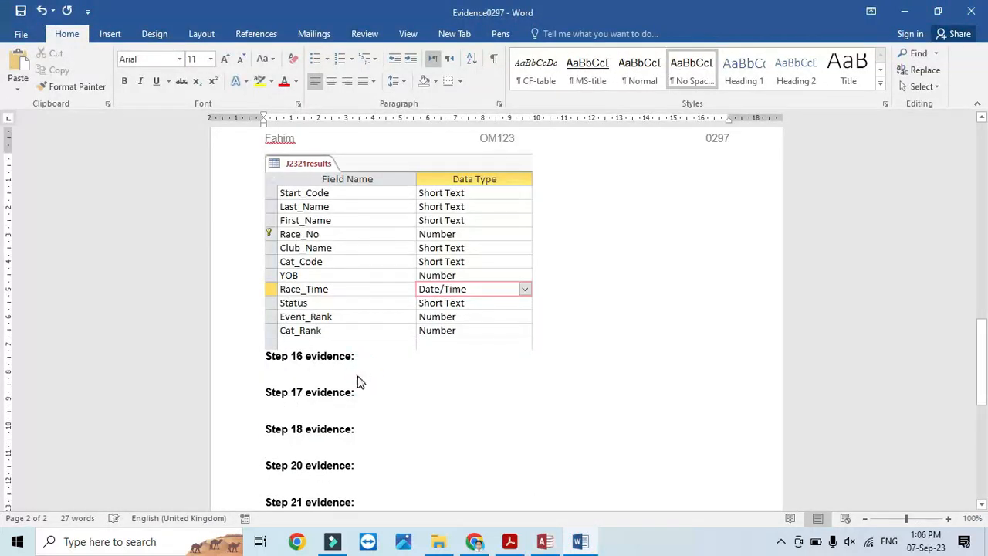
key(ctrl+v)
- Close the J2321start_times design in Access and read question 17 about importing j2321cat_codes.csv in the exam paper
key(alt+Tab)
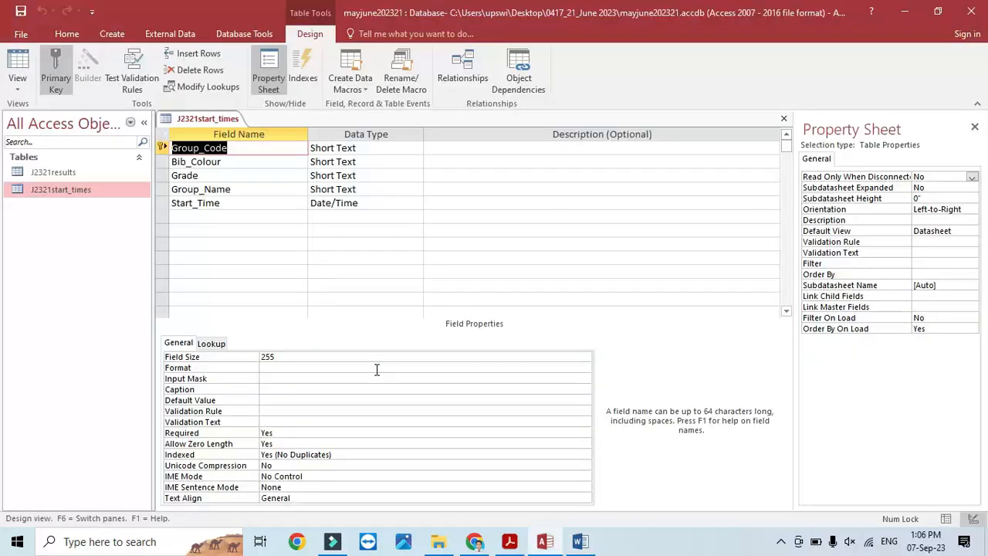
click(784, 119)
click(508, 541)
scroll(383, 360, down, 2)
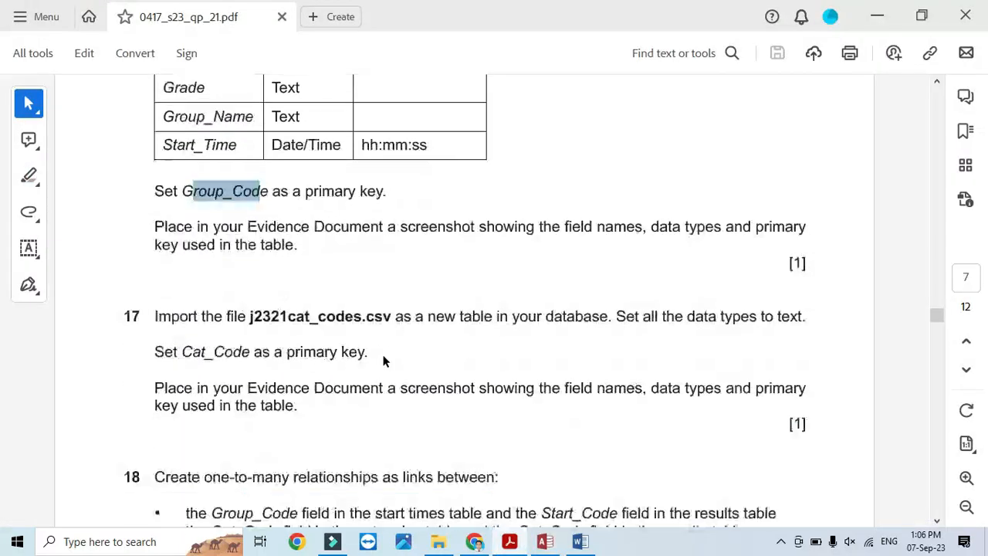
scroll(384, 360, down, 2)
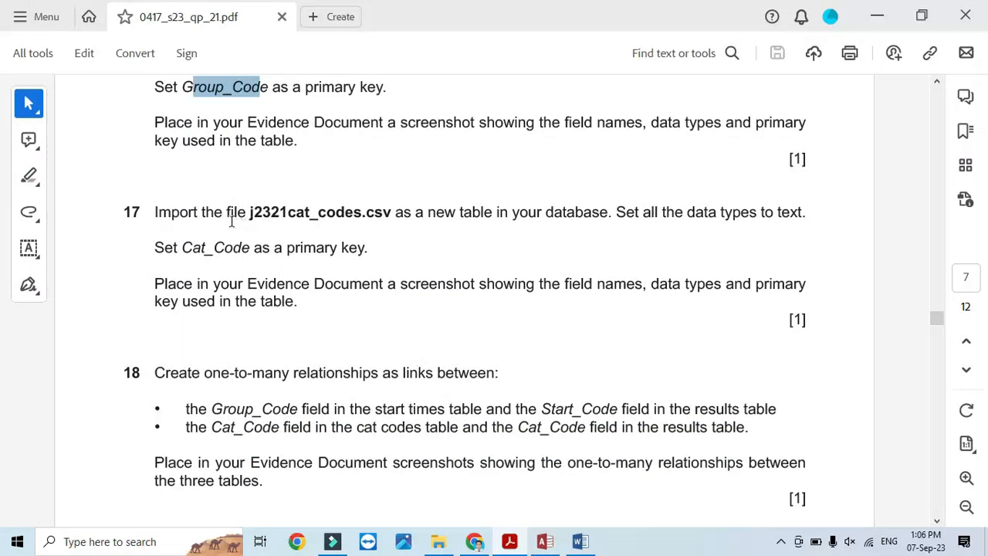
drag(248, 212, 383, 215)
- Start a text file import of j2321cat_codes from the 0417_21_June 2023 folder into a new table in Access
click(545, 541)
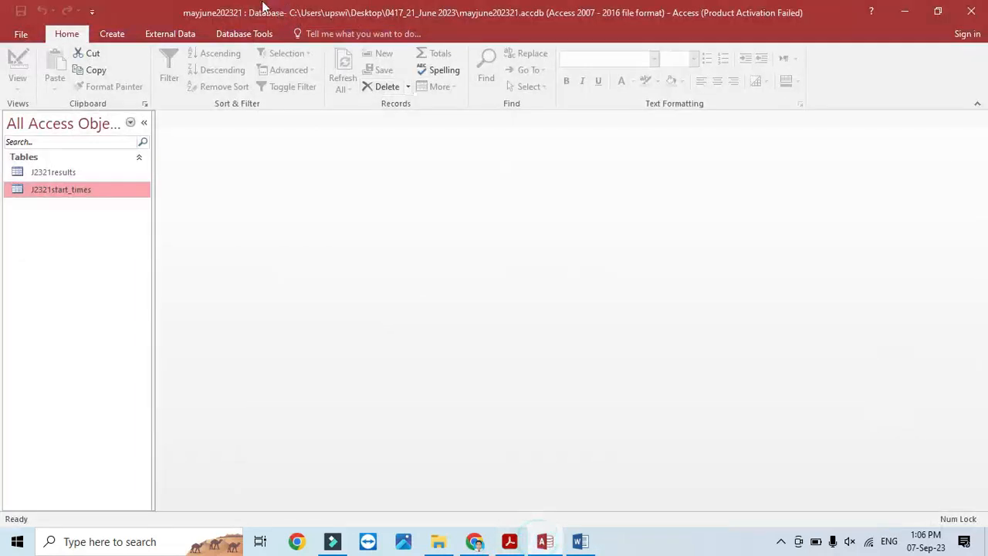
click(193, 33)
click(210, 51)
click(699, 171)
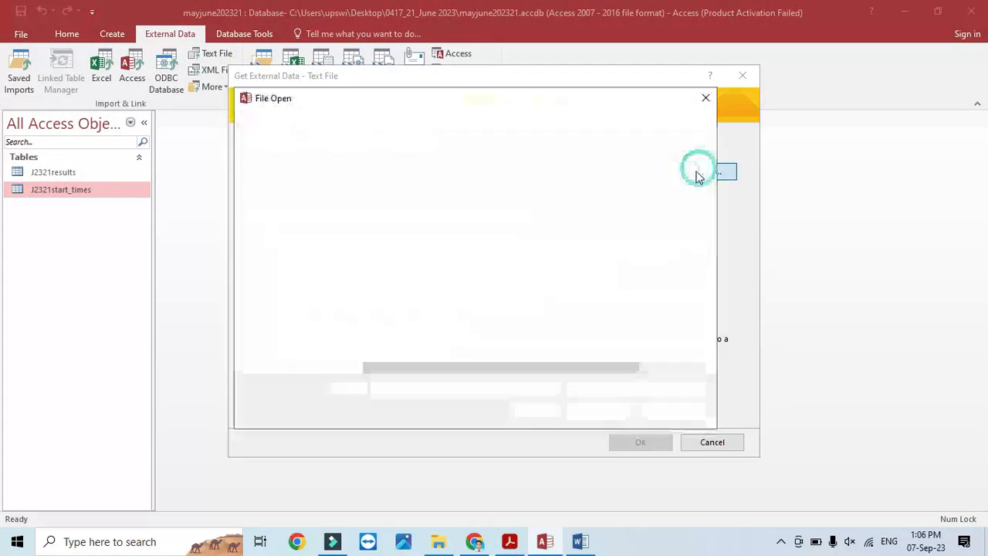
click(408, 192)
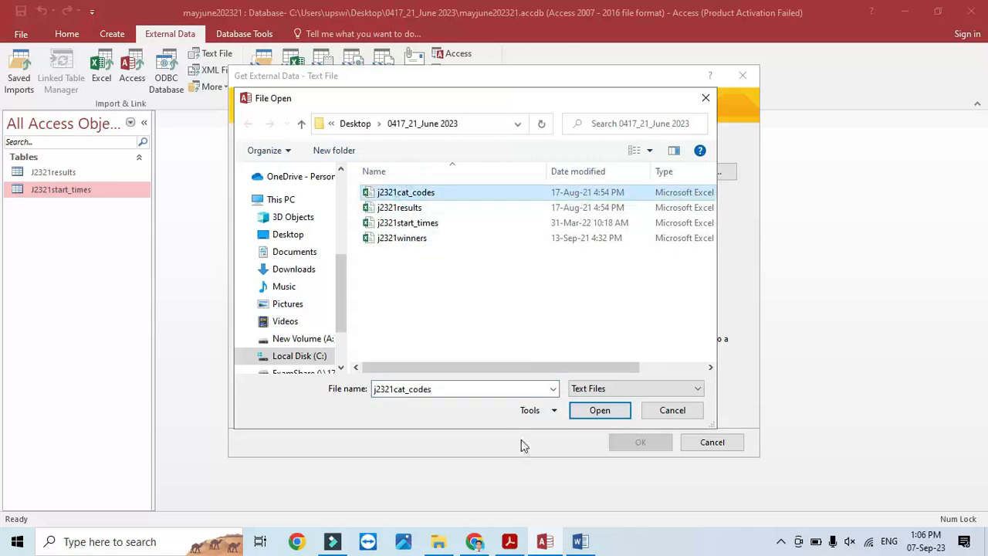
click(510, 541)
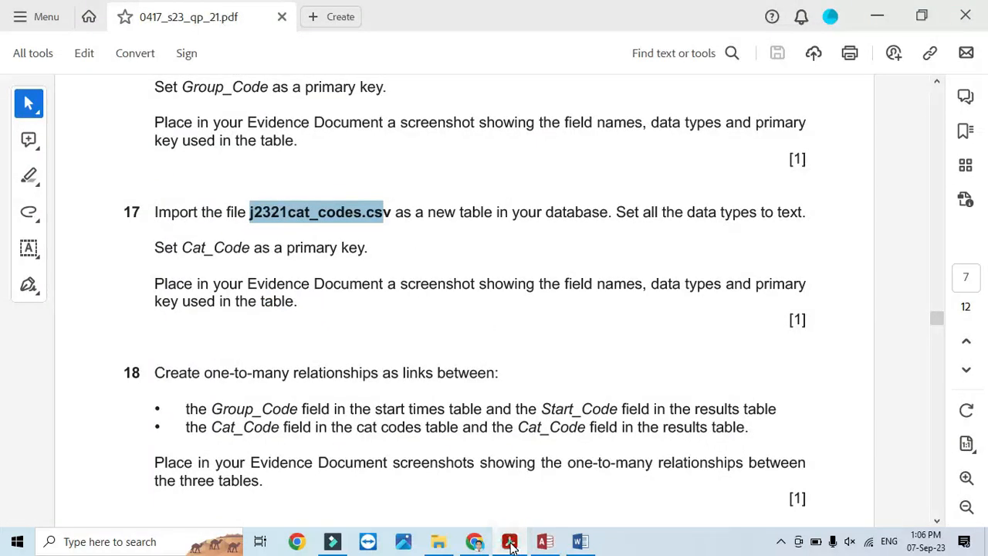
click(509, 543)
click(587, 413)
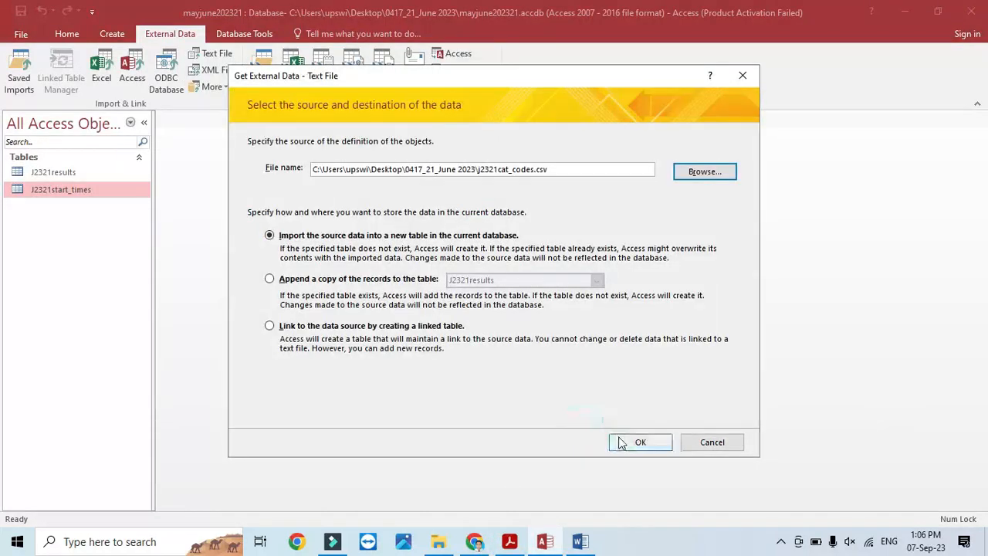
click(621, 441)
click(344, 151)
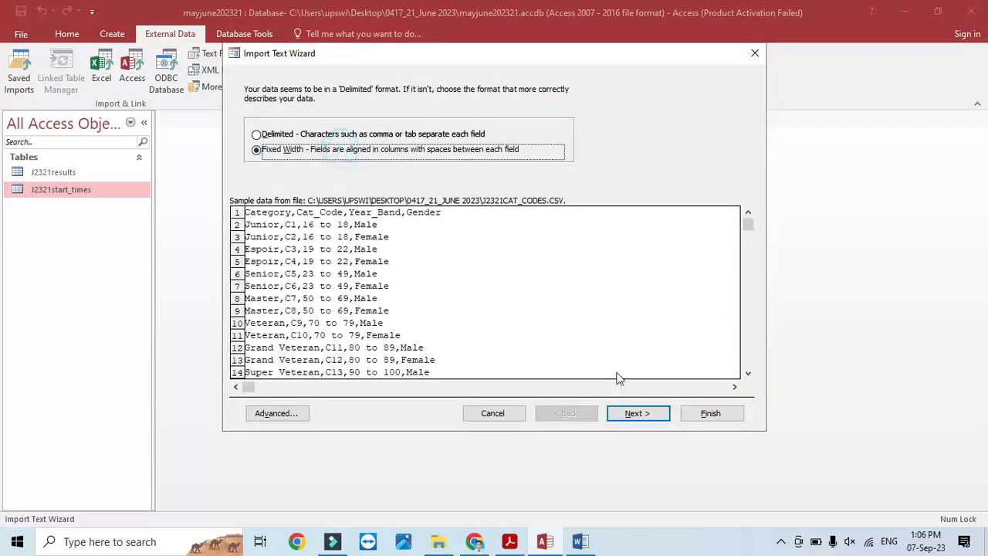
click(634, 413)
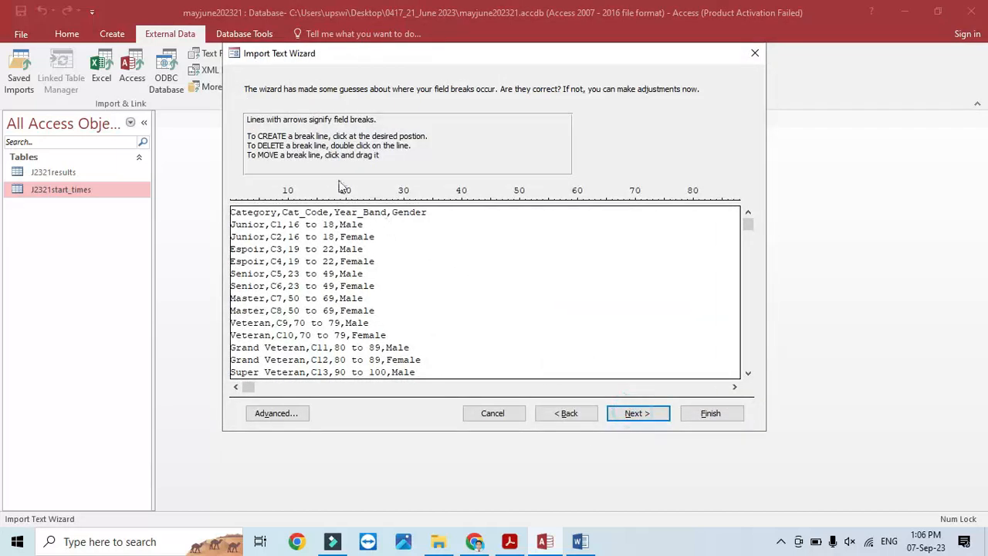
click(567, 413)
click(257, 134)
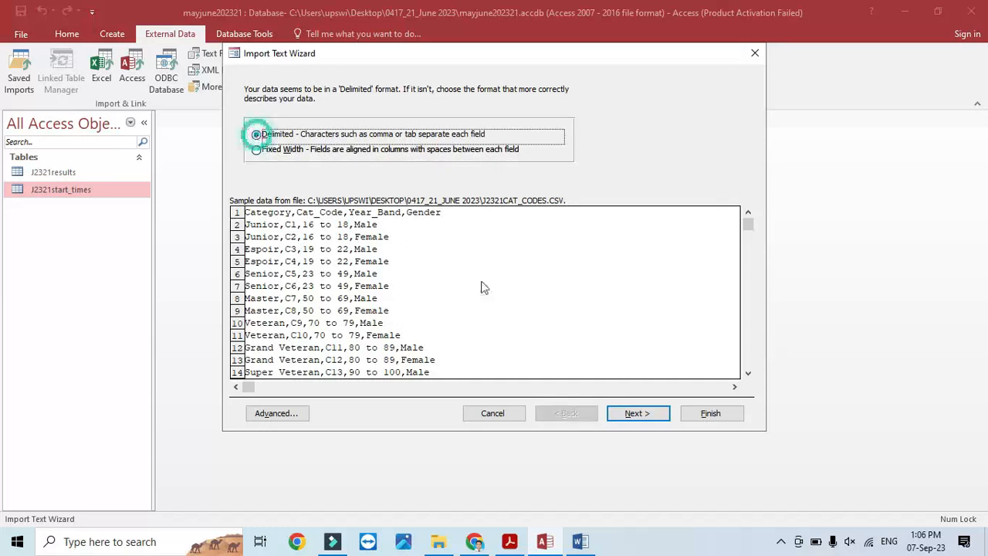
- Keep the delimited format with comma separators, use the first row as field names, and review the data type of each field through Gender
click(636, 413)
click(248, 160)
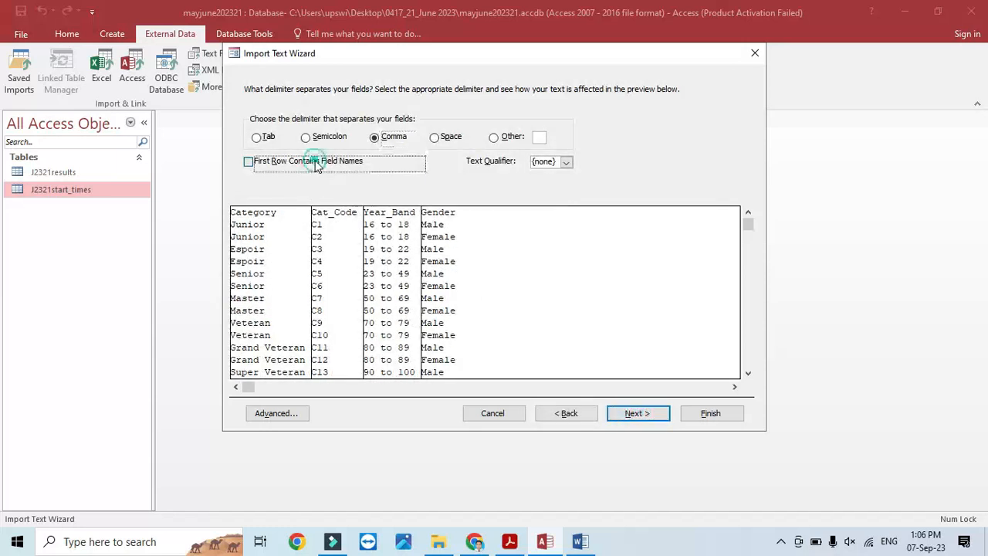
click(618, 415)
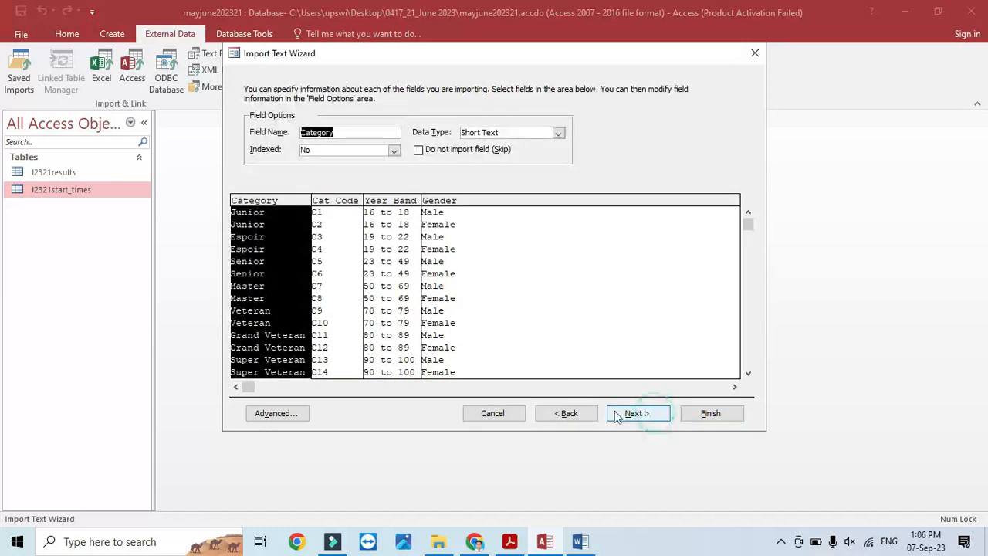
click(342, 297)
click(386, 278)
click(440, 267)
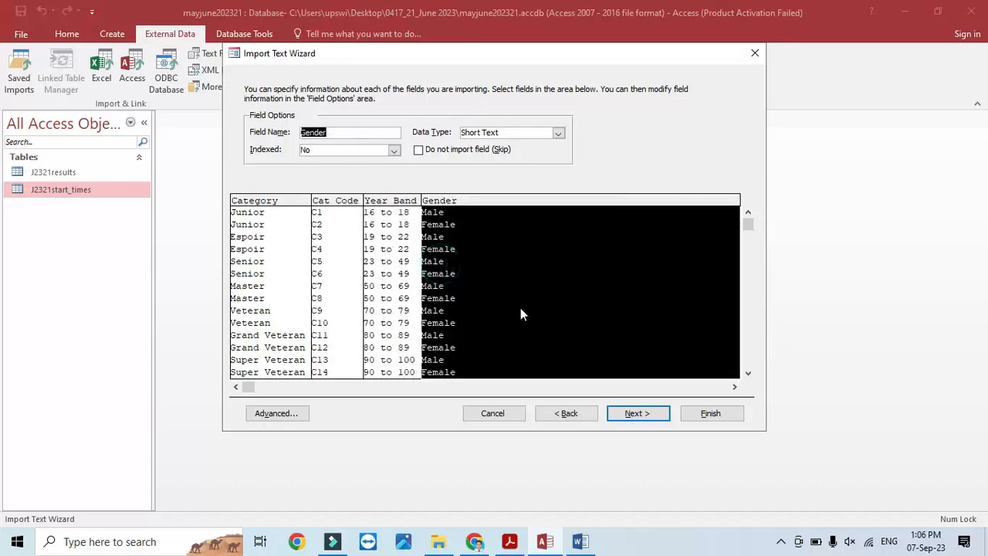
click(640, 413)
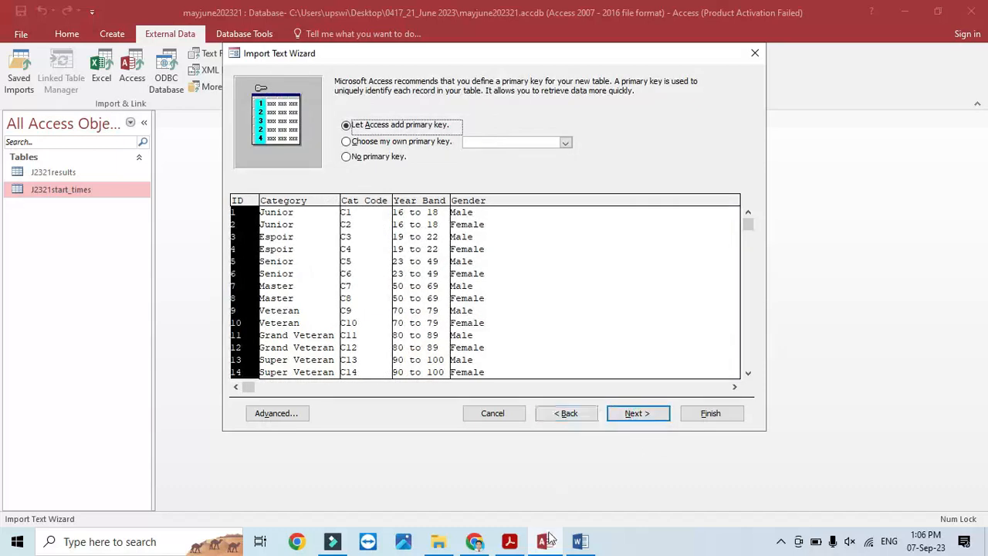
- Check the primary key required by question 17, choose Cat_Code as the table's own primary key, and finish the J2321cat_codes import without saving the steps
click(529, 548)
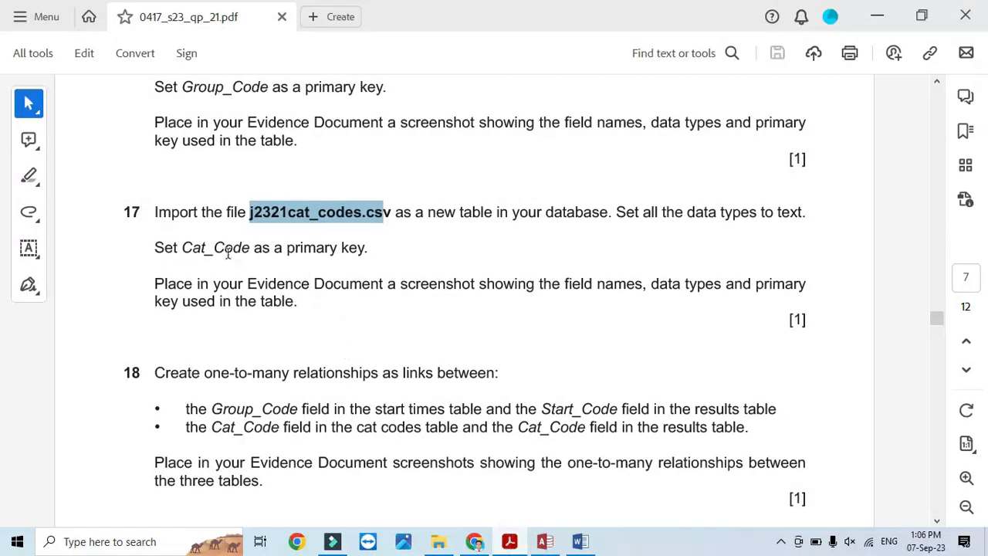
double_click(190, 247)
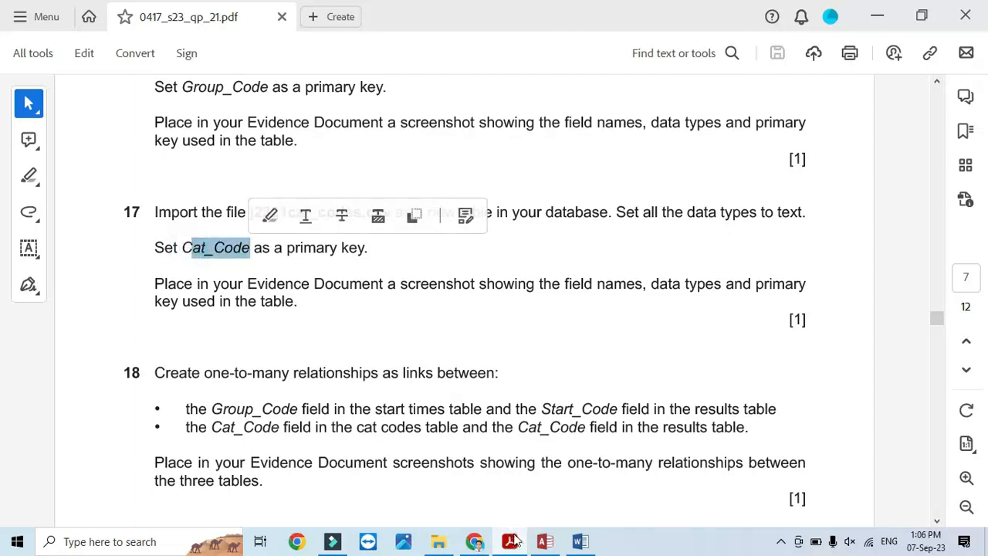
click(519, 536)
click(388, 145)
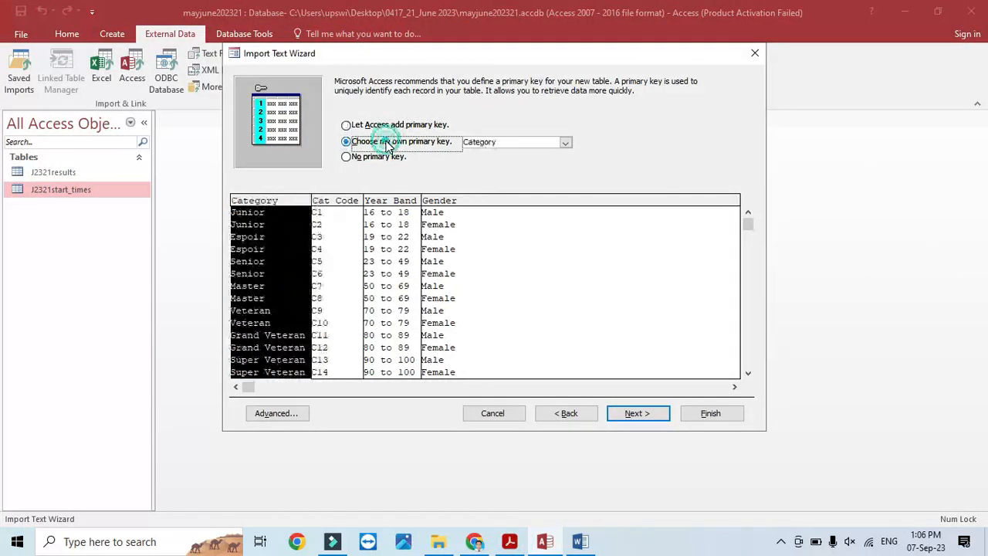
click(339, 209)
click(637, 414)
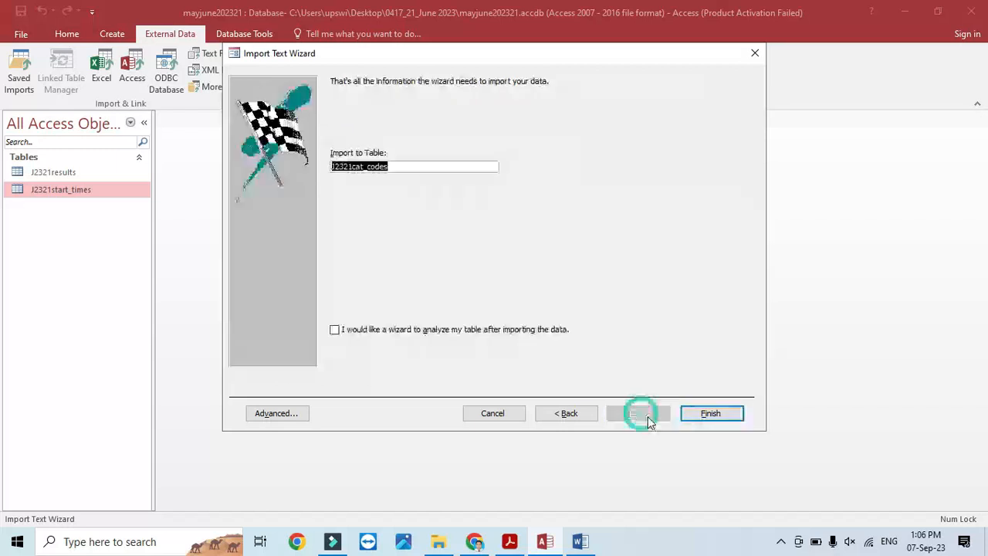
click(699, 414)
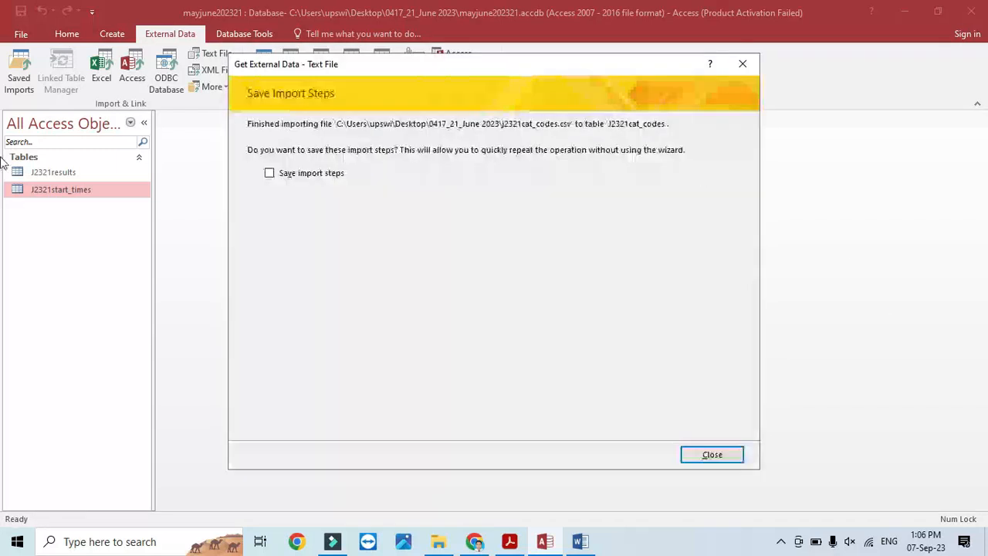
click(699, 455)
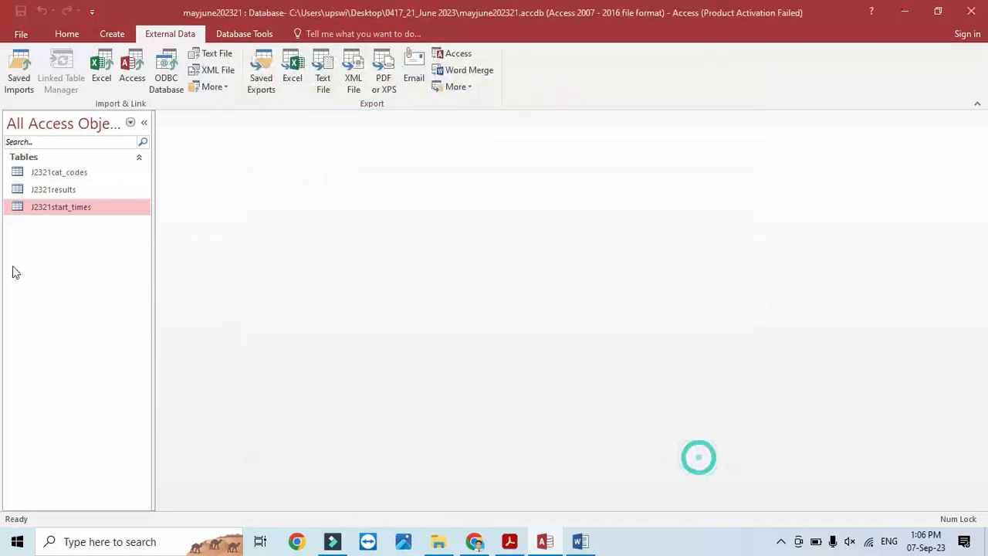
right_click(57, 209)
click(88, 236)
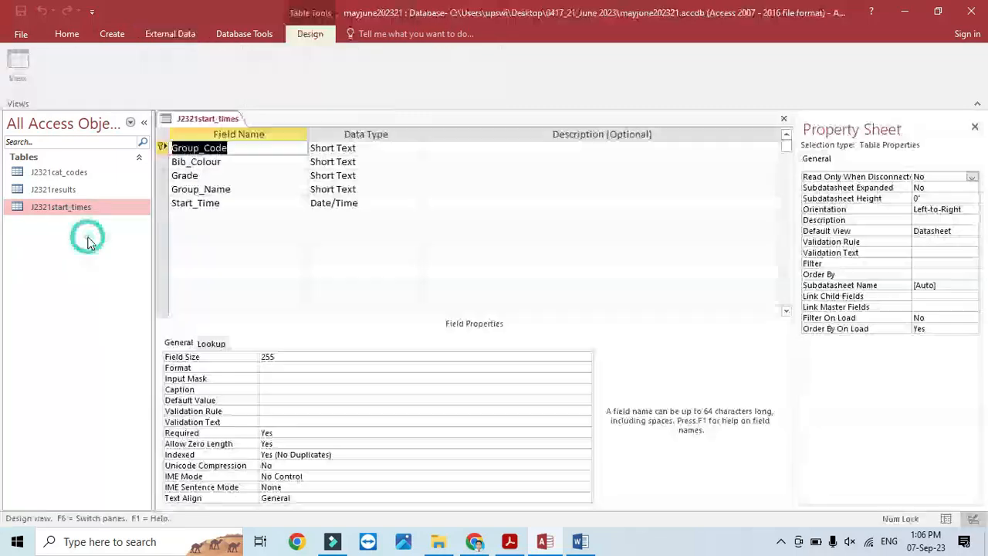
click(784, 120)
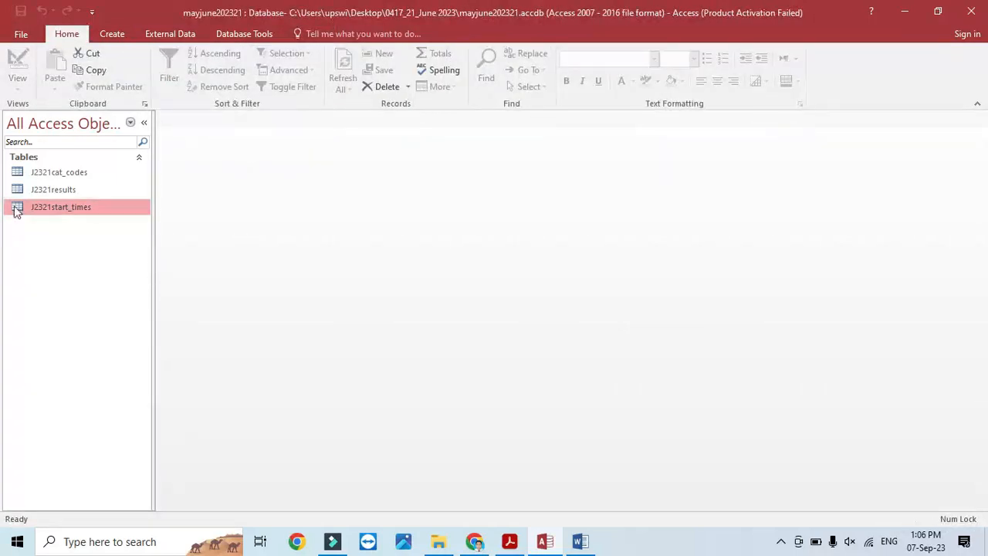
- Open J2321cat_codes in Design View and capture a screenshot of its field names, data types and primary key
click(39, 170)
right_click(43, 176)
click(81, 199)
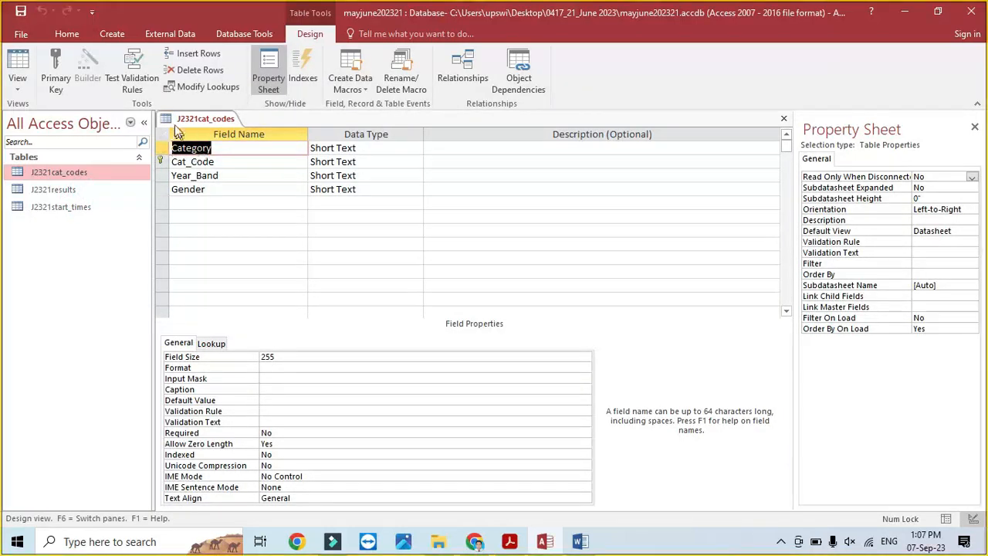
key(super+shift+s)
mouse_move(155, 112)
mouse_down()
mouse_move(395, 172)
mouse_move(425, 213)
mouse_up()
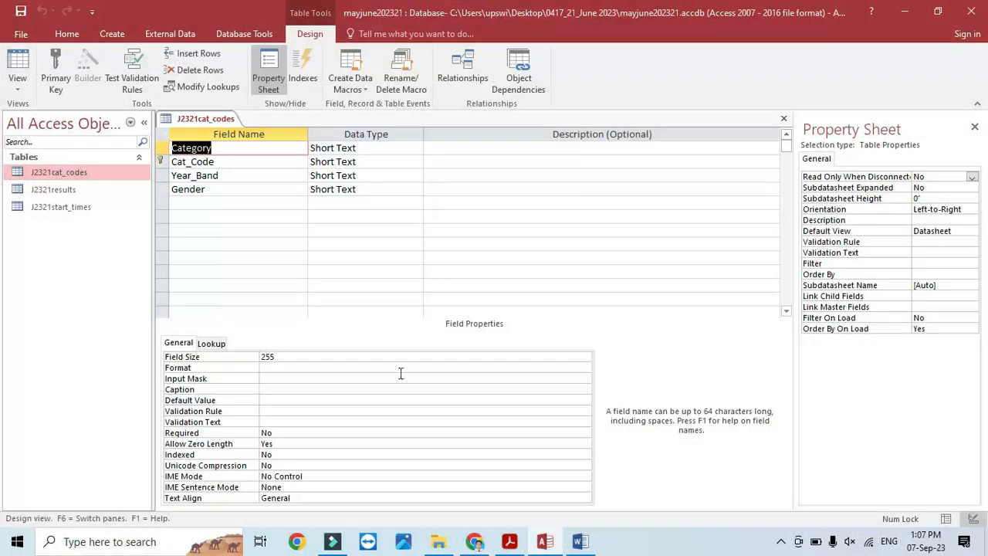
- Close the J2321cat_codes design and paste its screenshot under Step 17 evidence in the Evidence0297 Word document
click(783, 119)
click(509, 541)
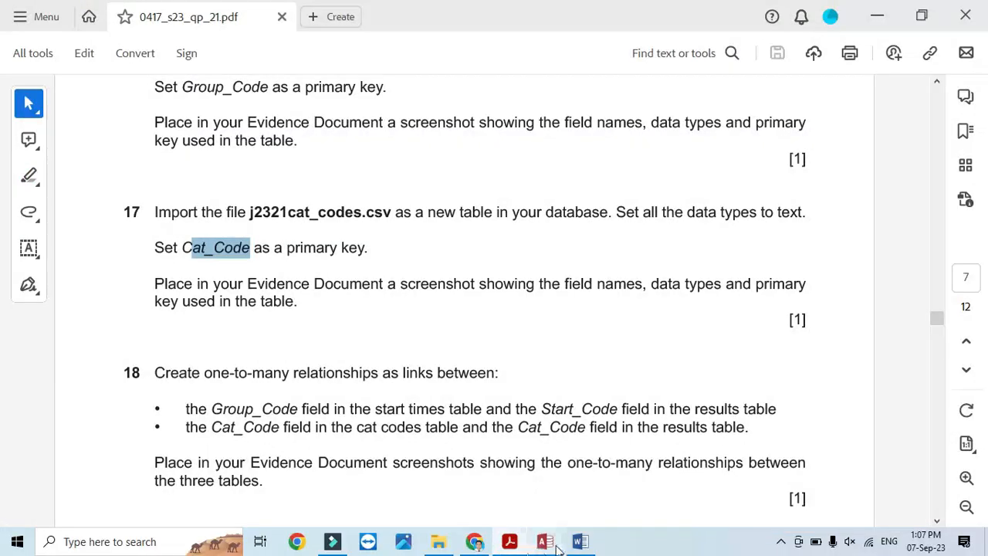
click(581, 543)
scroll(463, 355, down, 4)
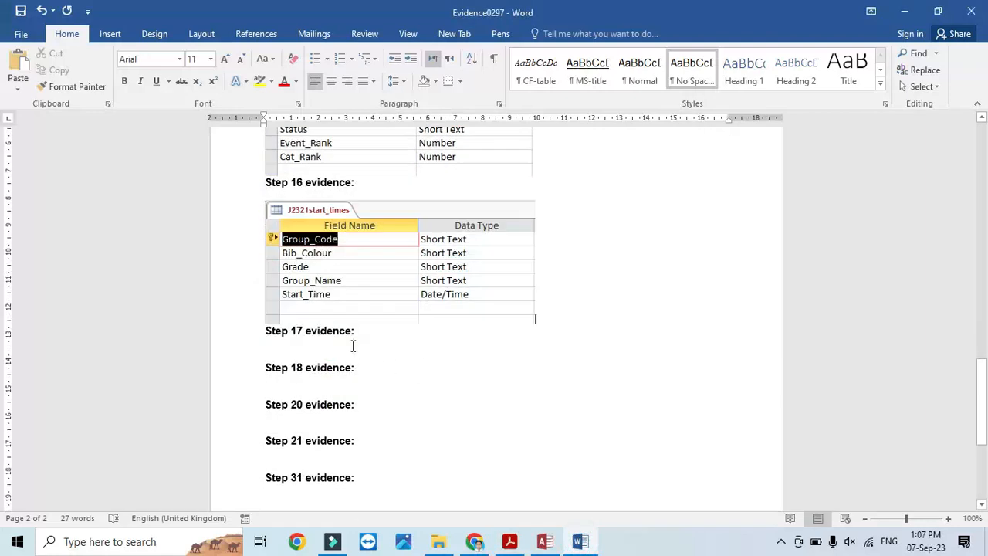
key(ctrl+v)
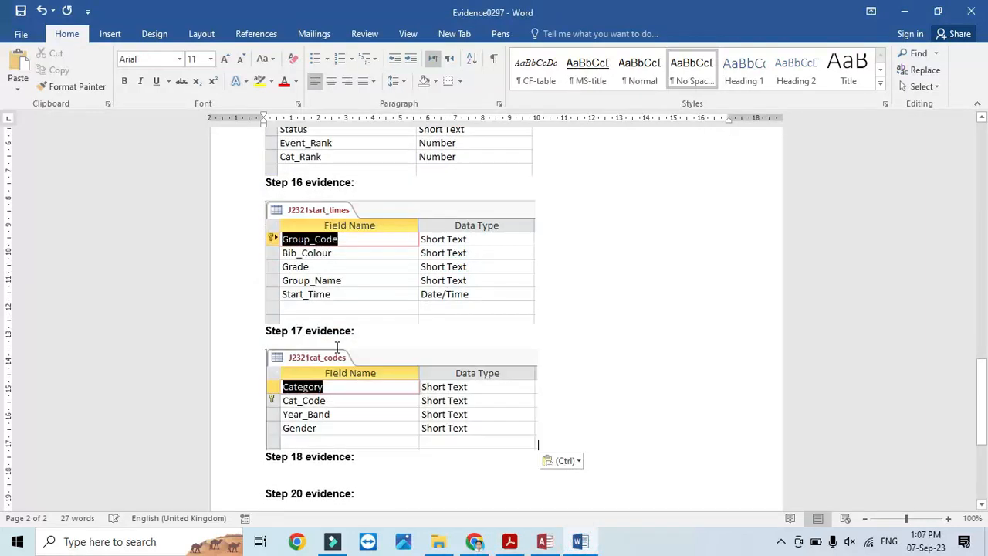
- Read question 18 of the exam paper PDF for the tables and fields to link with one-to-many relationships
click(509, 541)
scroll(377, 272, down, 3)
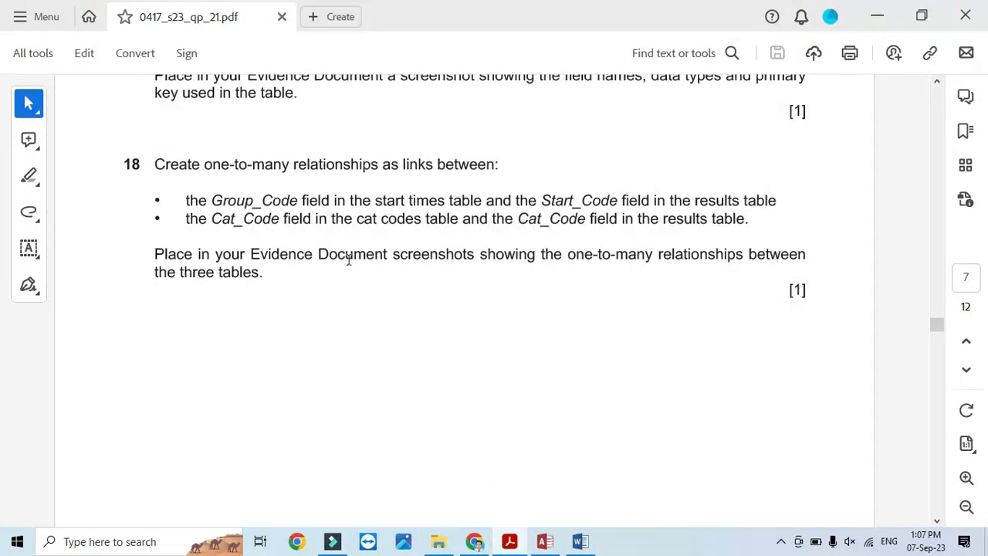
drag(152, 165, 317, 170)
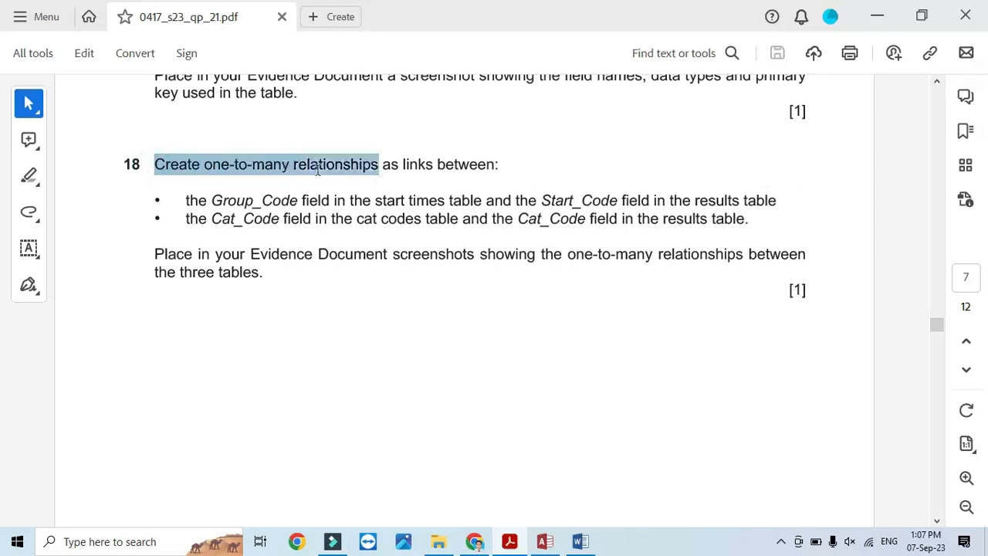
drag(393, 173, 502, 166)
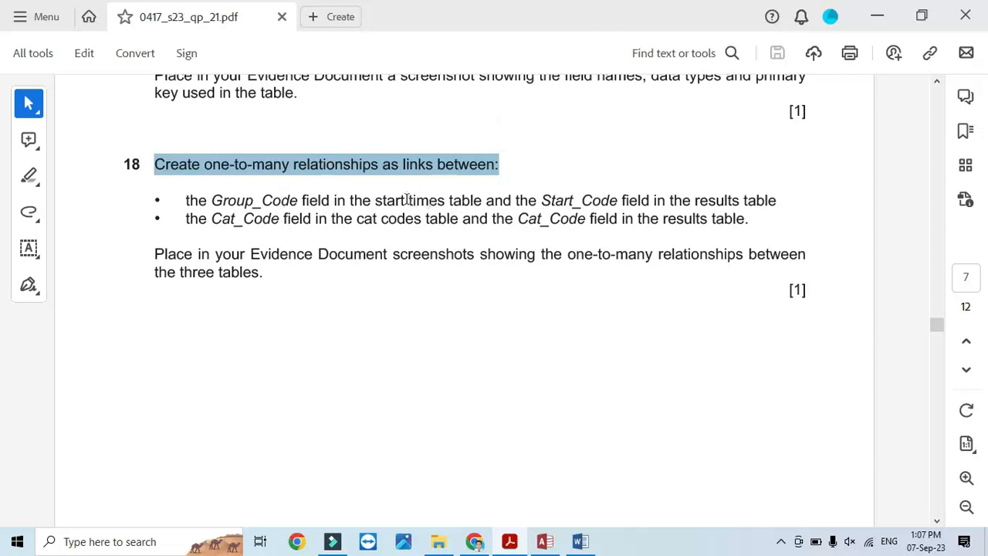
drag(375, 201, 610, 202)
click(718, 199)
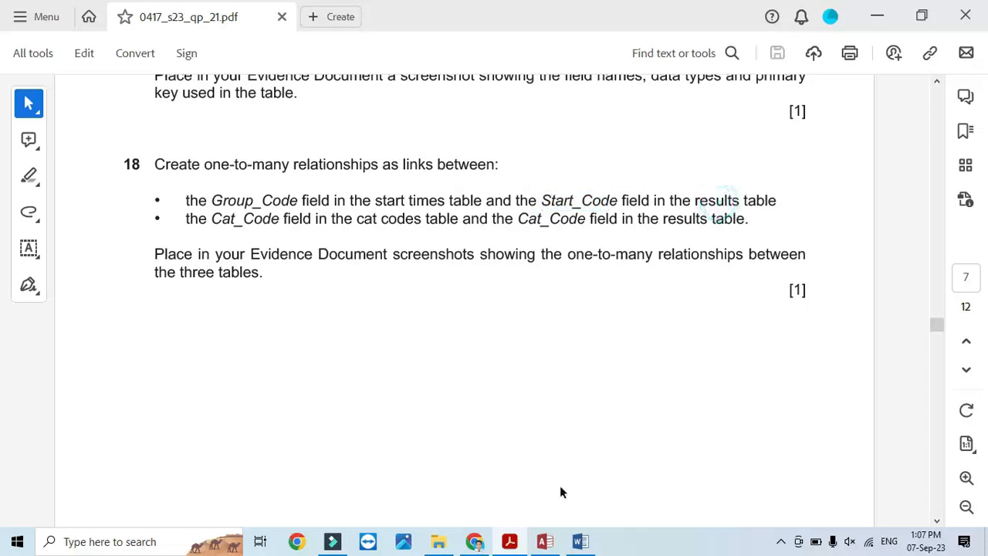
click(570, 532)
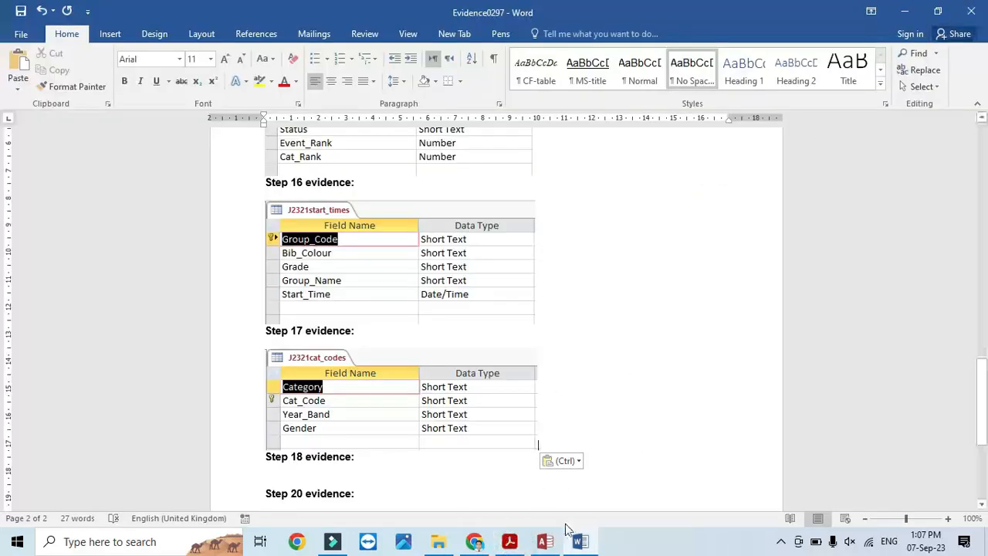
- Open the Relationships layout in Access and add the J2321cat_codes, J2321results and J2321start_times tables
click(545, 541)
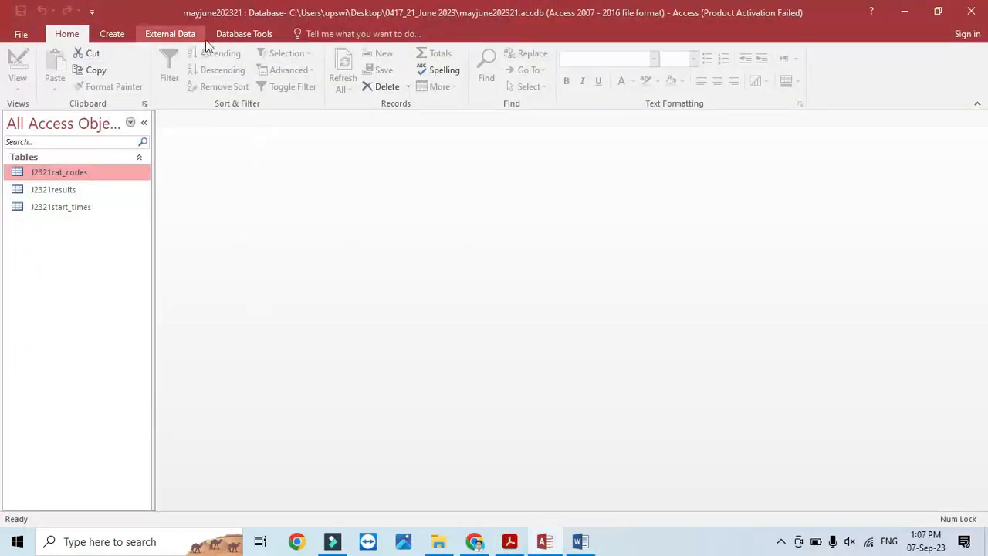
click(232, 33)
click(181, 84)
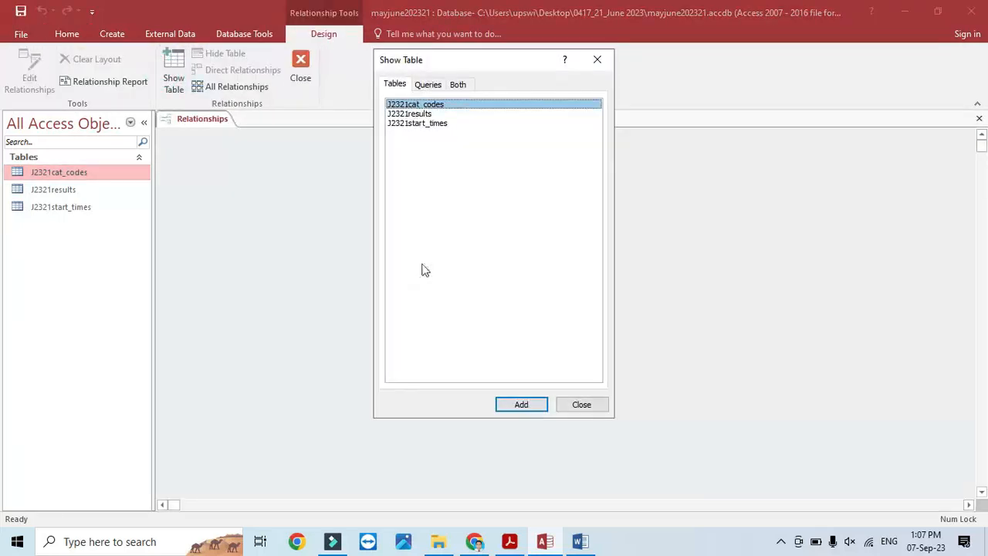
shift+click(402, 125)
click(521, 404)
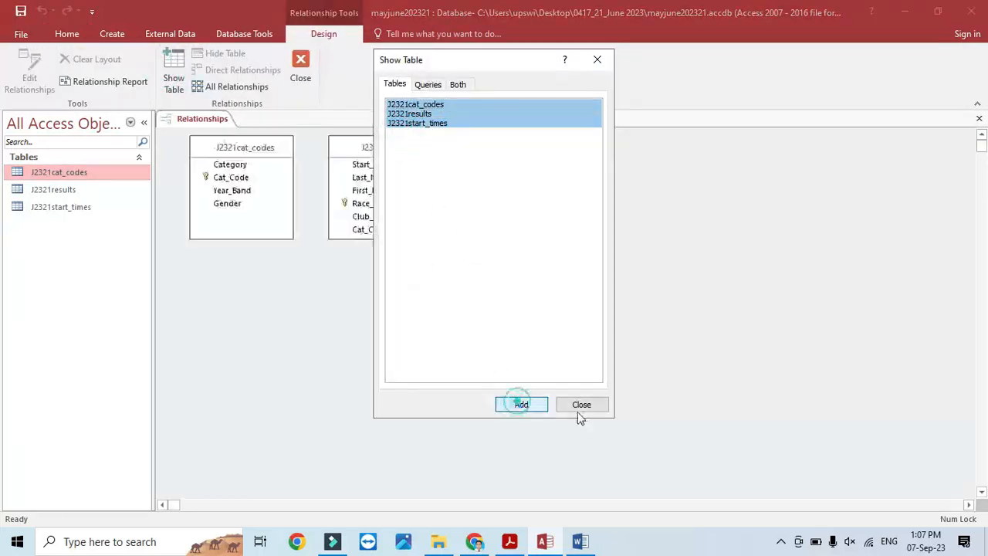
click(582, 404)
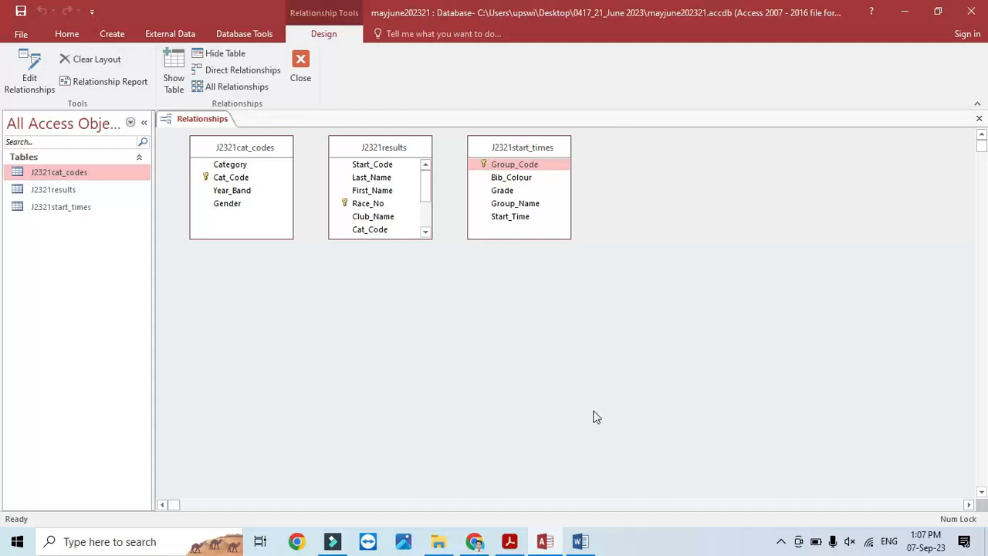
- Link Group_Code in J2321start_times to Start_Code in J2321results one-to-many with referential integrity enforced, and move the start times table lower
click(509, 541)
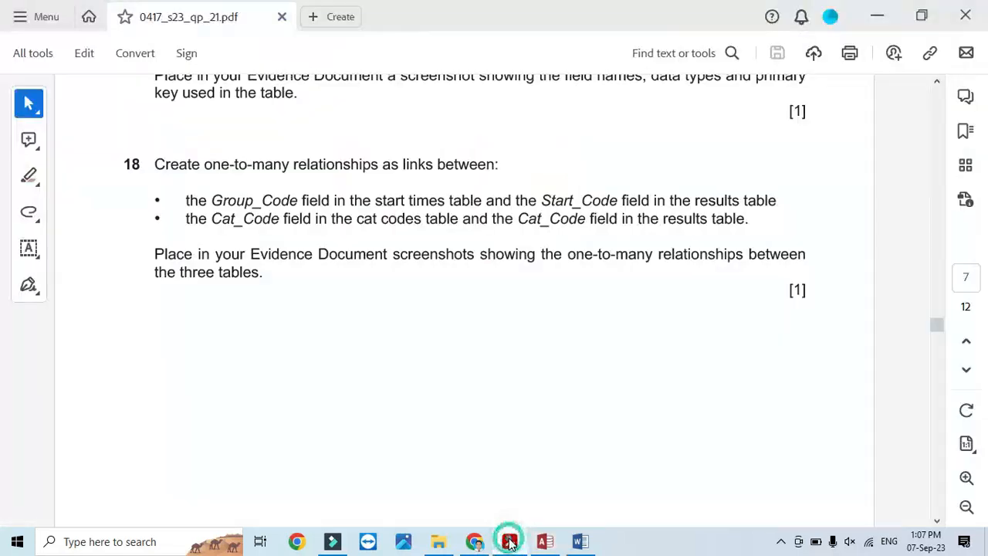
click(390, 203)
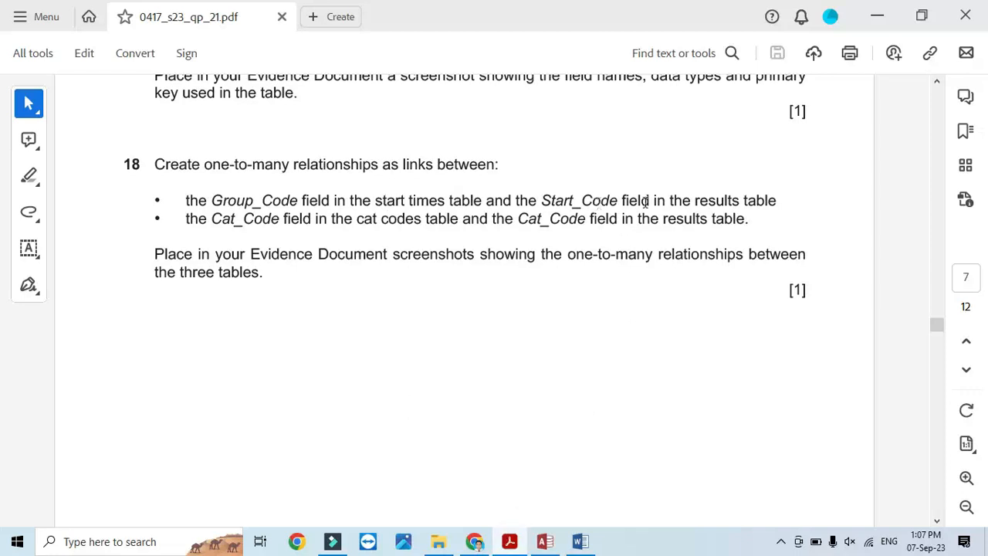
click(511, 542)
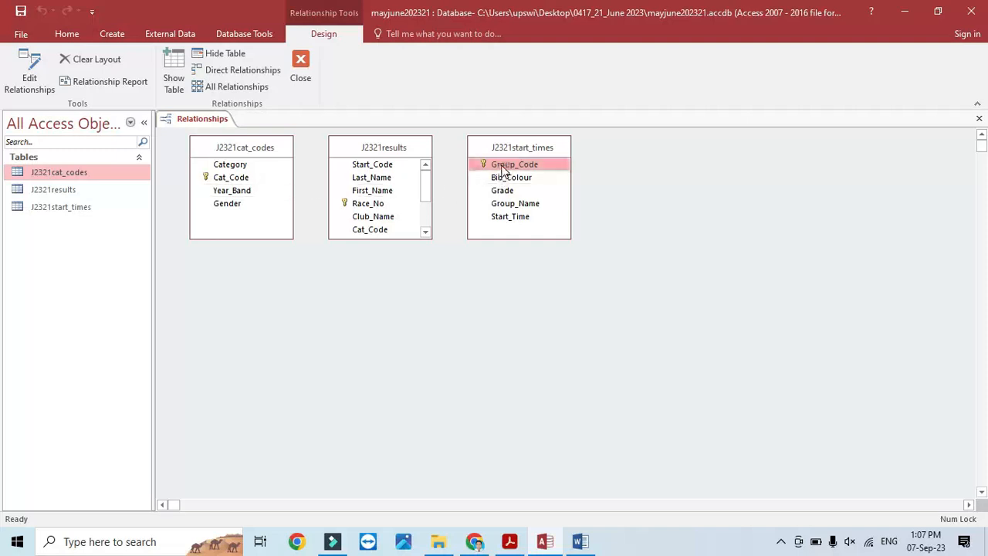
drag(502, 168, 384, 167)
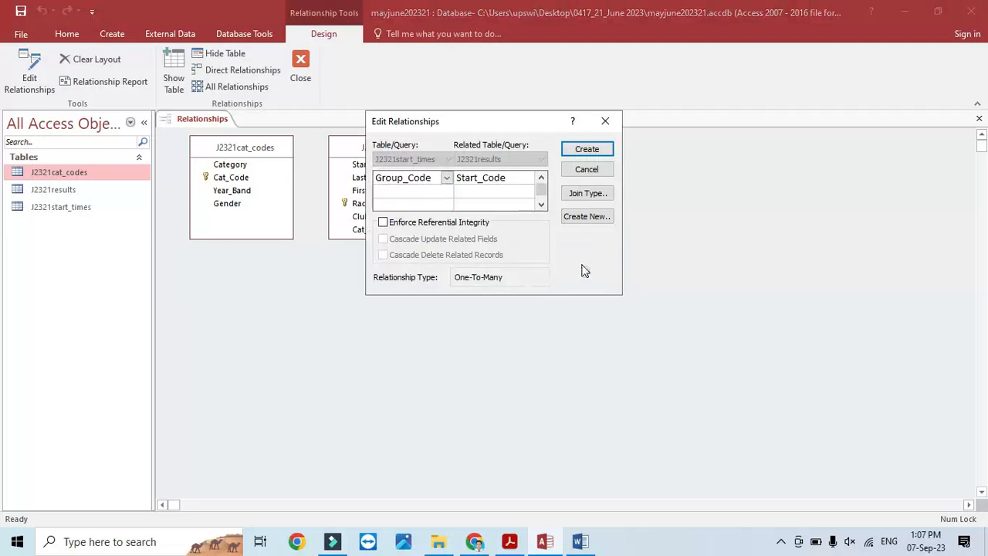
click(382, 223)
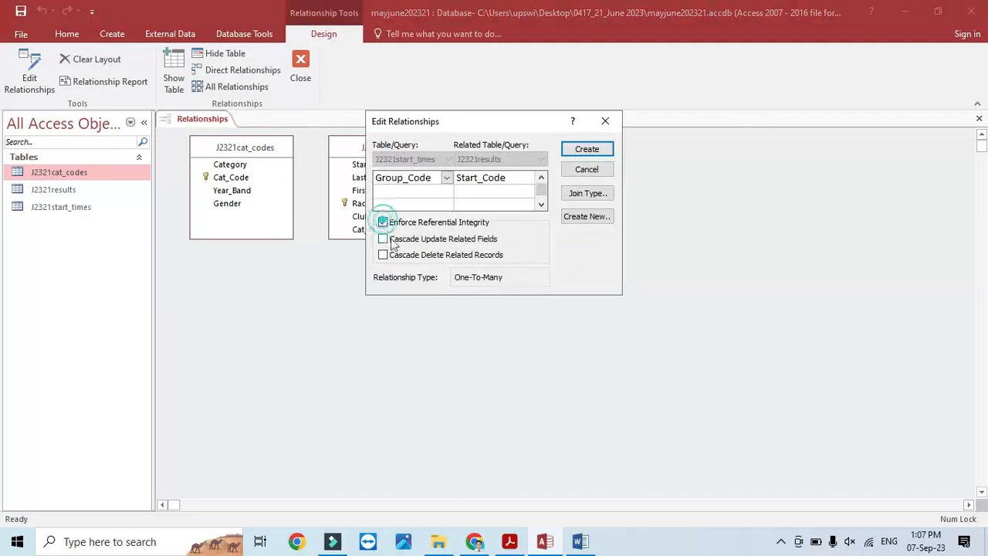
click(587, 149)
drag(541, 147, 643, 294)
- Check the second link in question 18 and relate Cat_Code in J2321cat_codes to Cat_Code in J2321results, enforcing referential integrity
click(510, 542)
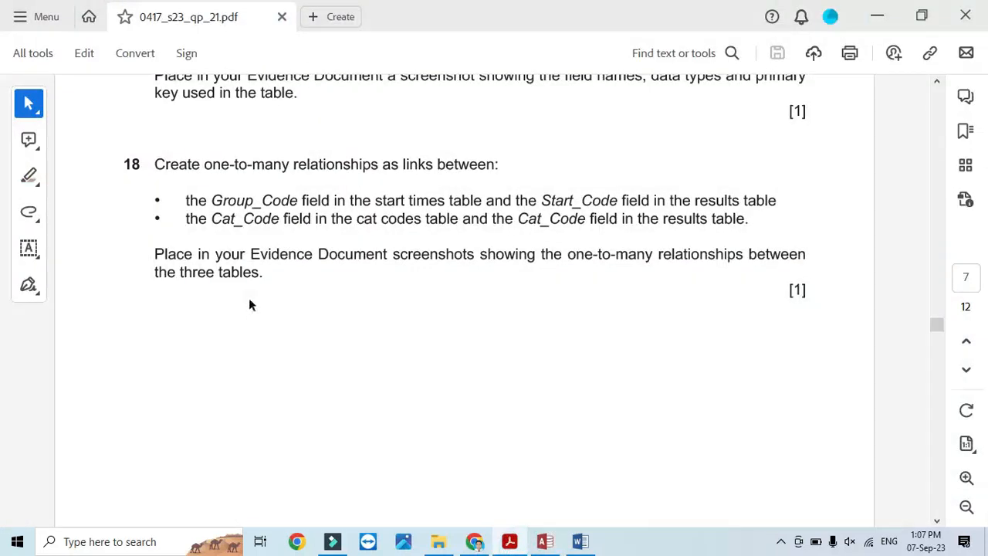
drag(215, 222, 746, 223)
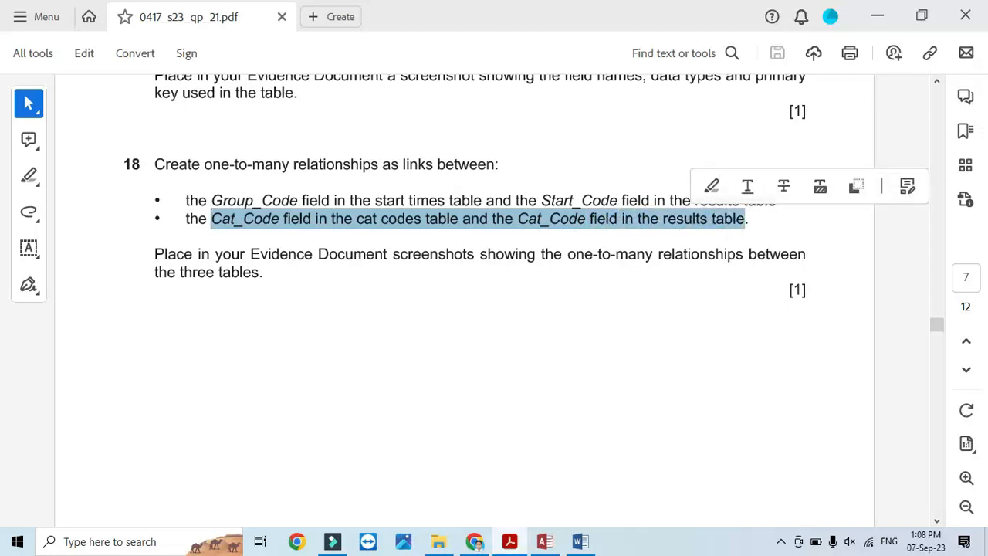
click(509, 541)
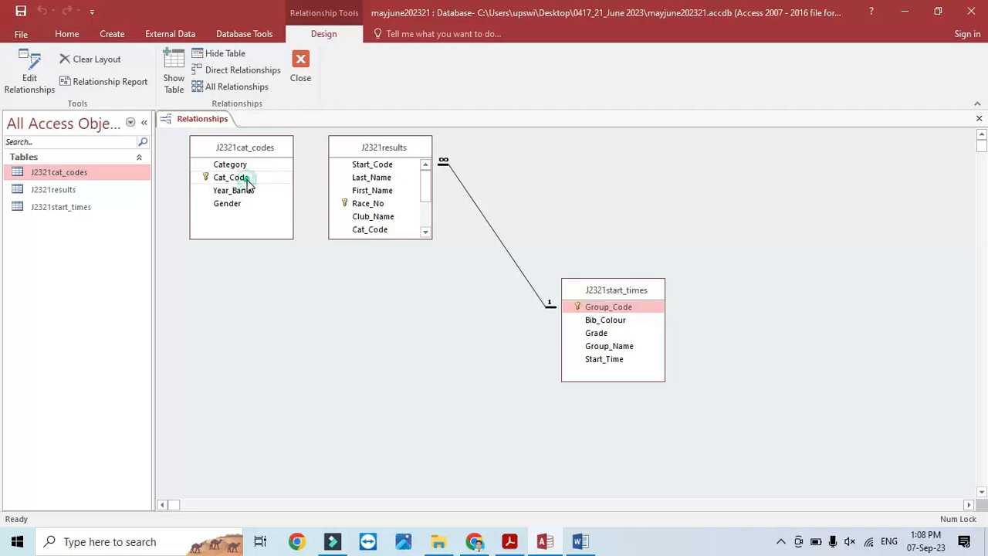
drag(247, 185, 364, 183)
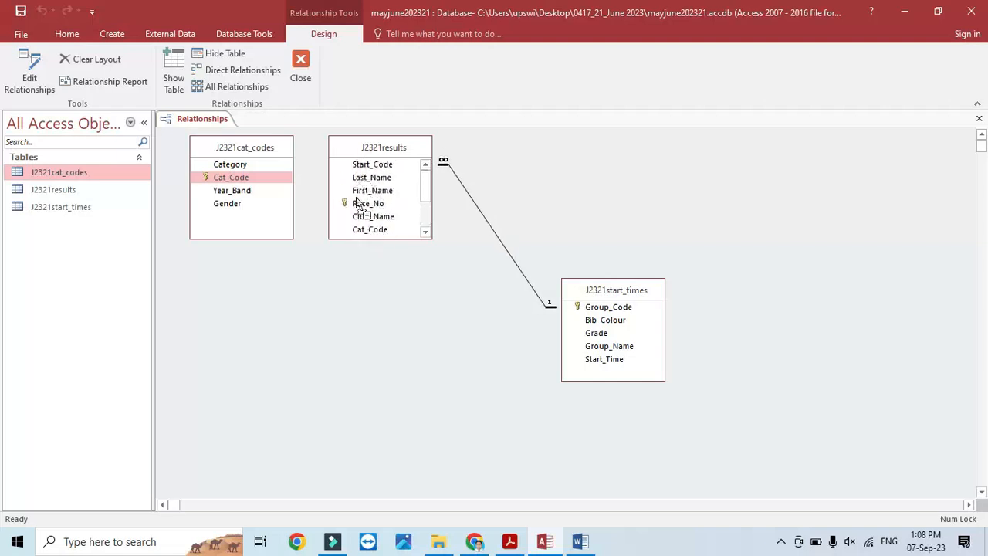
drag(357, 223, 347, 202)
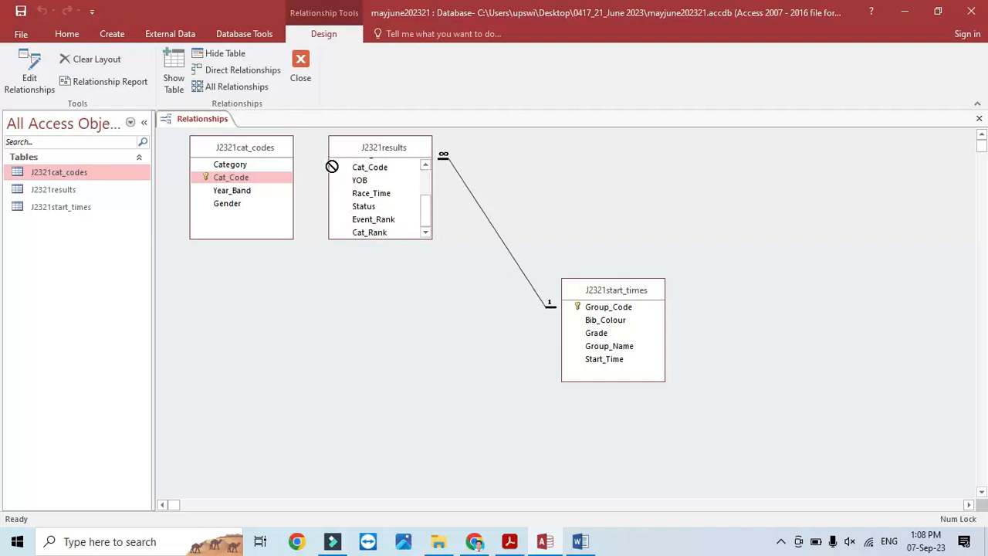
drag(334, 166, 270, 199)
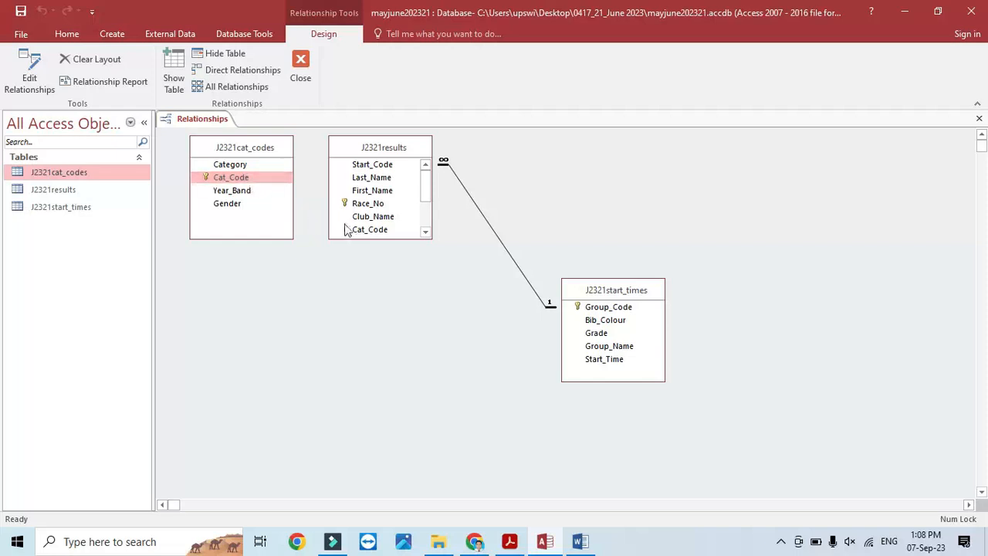
drag(355, 231, 268, 176)
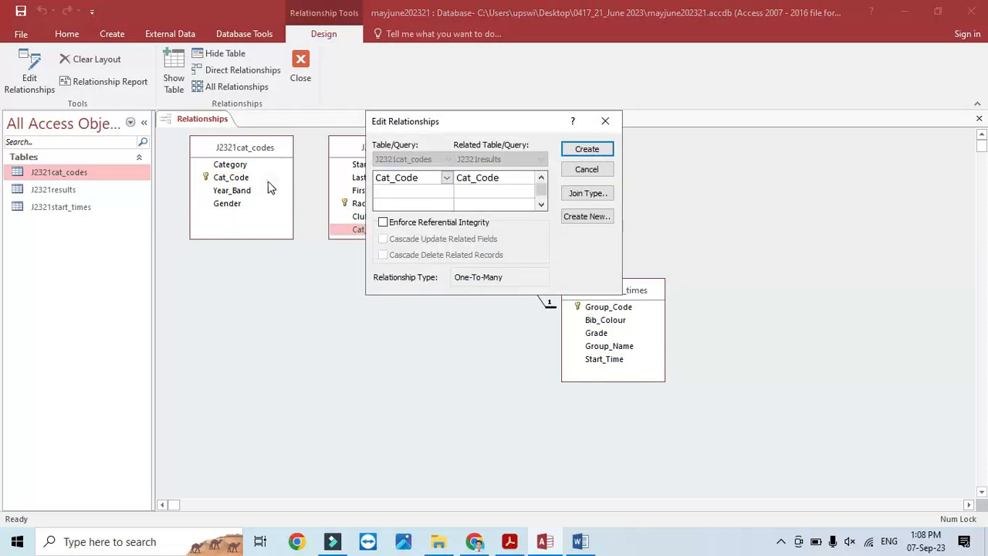
click(382, 223)
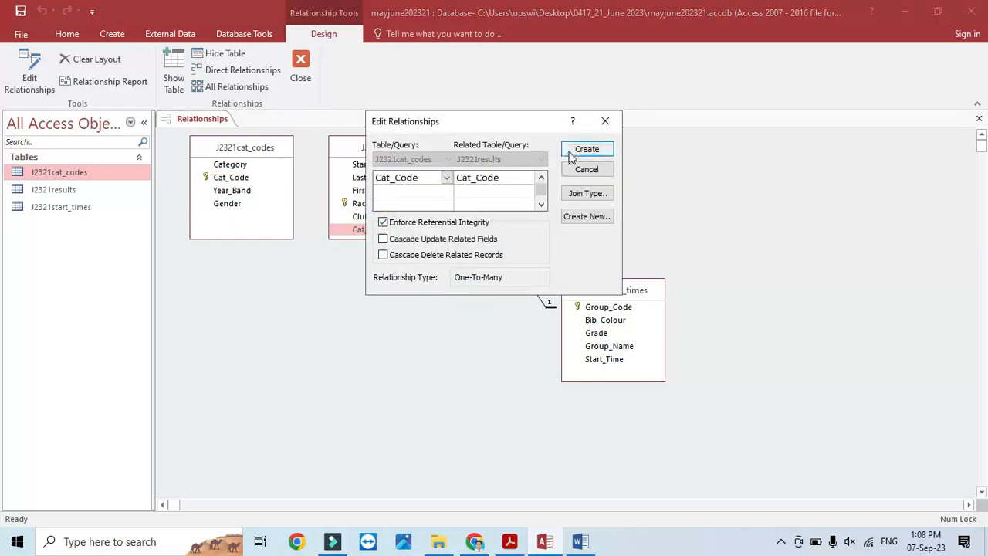
click(570, 153)
- Arrange the related tables with J2321results centred below J2321cat_codes and J2321start_times so both relationship lines are clear
drag(279, 151, 270, 258)
click(388, 152)
drag(388, 152, 400, 305)
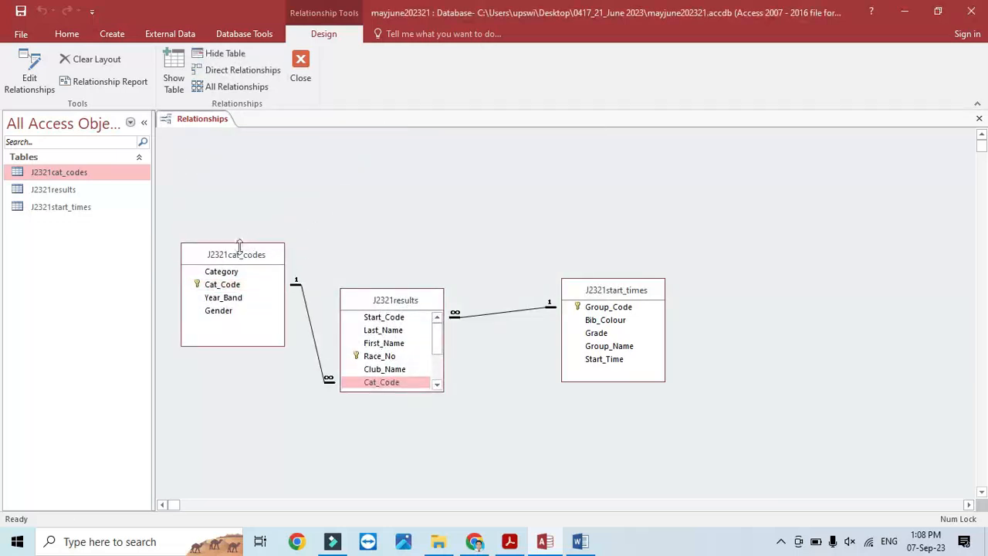
drag(240, 246, 233, 157)
drag(616, 296, 532, 172)
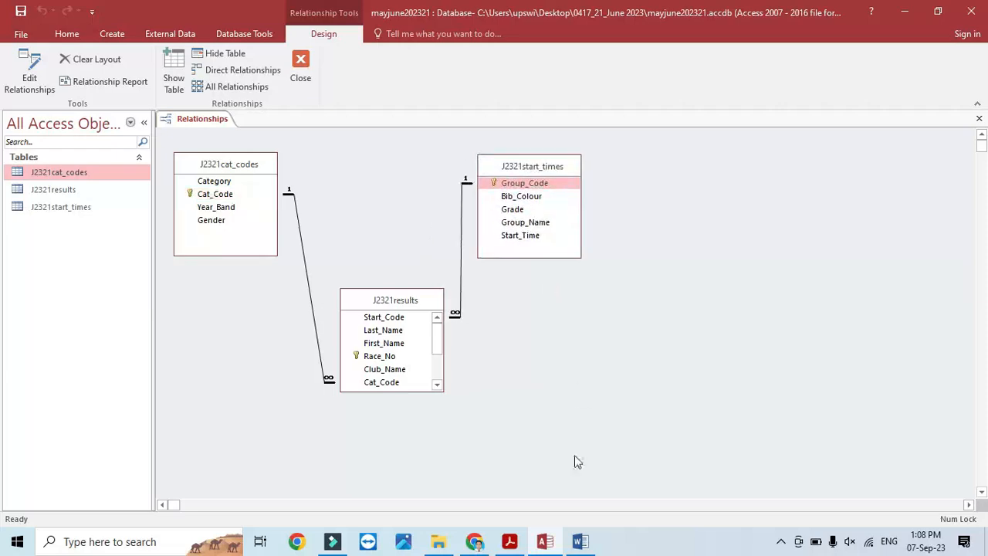
- Check the evidence required by question 18 and capture a screenshot of the relationships between the three tables
click(511, 541)
scroll(540, 276, down, 1)
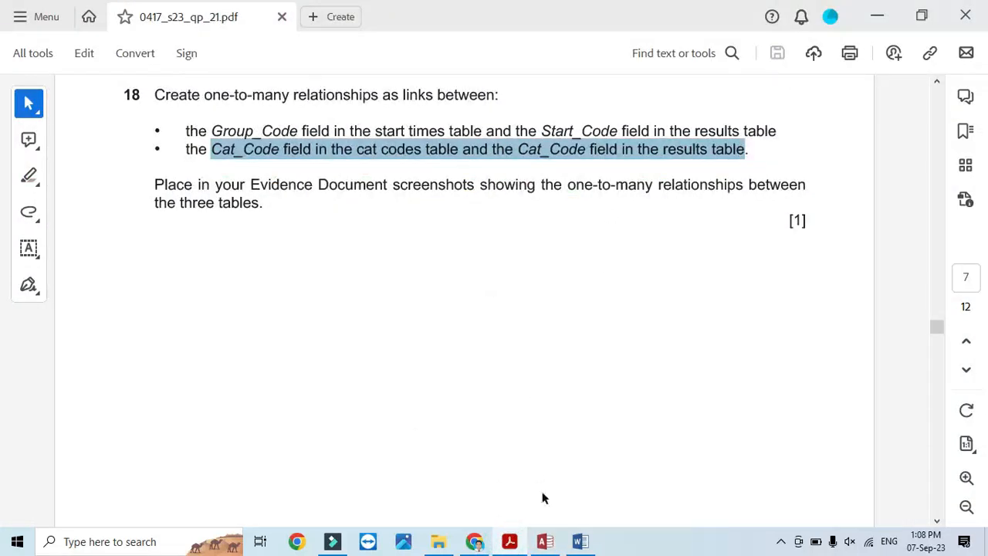
click(523, 544)
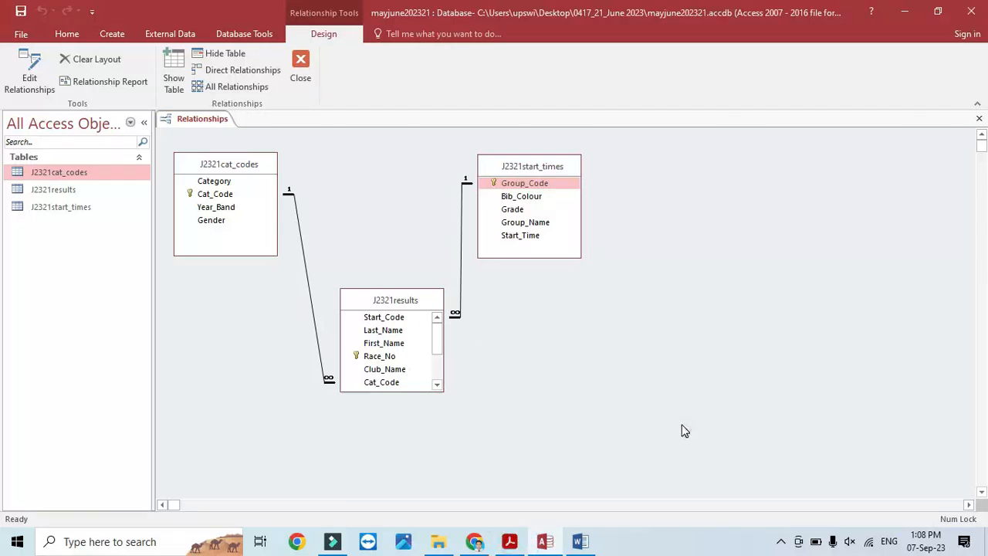
key(super+shift+s)
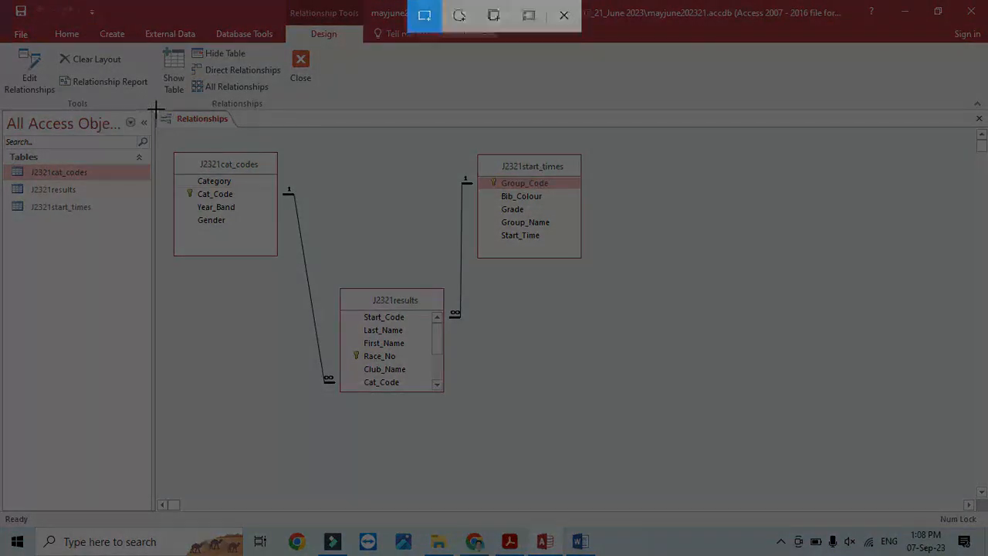
drag(156, 110, 592, 415)
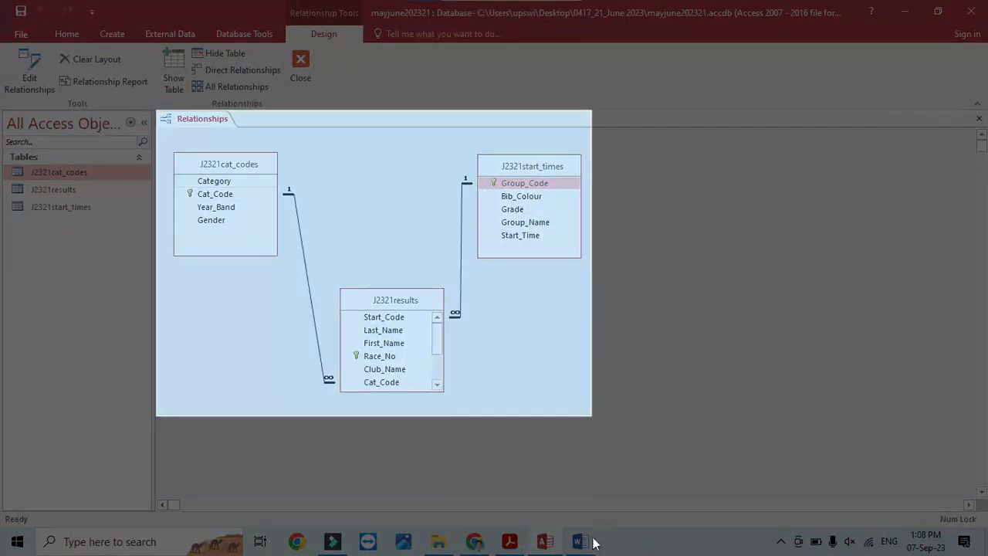
- Paste the relationships screenshot under Step 18 evidence in Word, and close the Relationships layout in Access
click(581, 542)
click(348, 476)
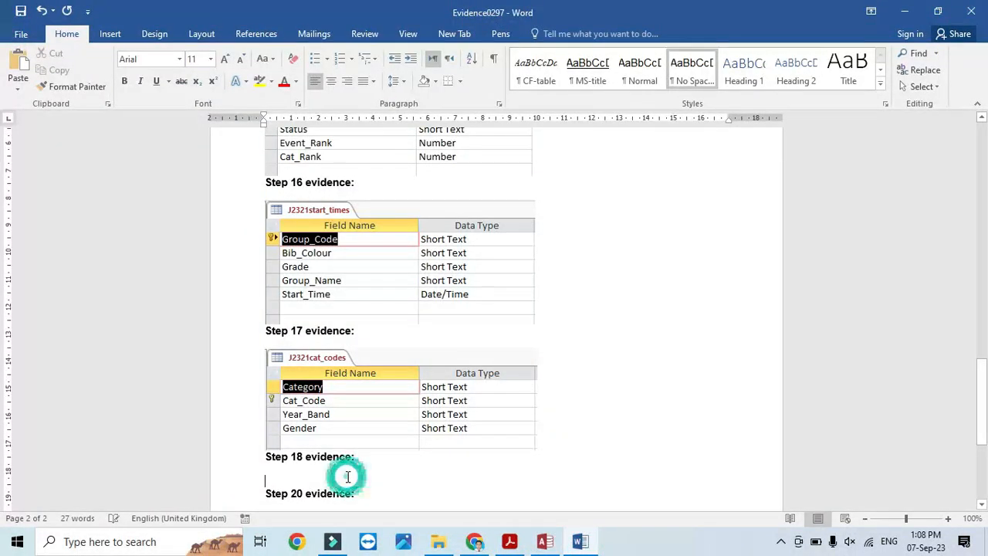
key(ctrl+v)
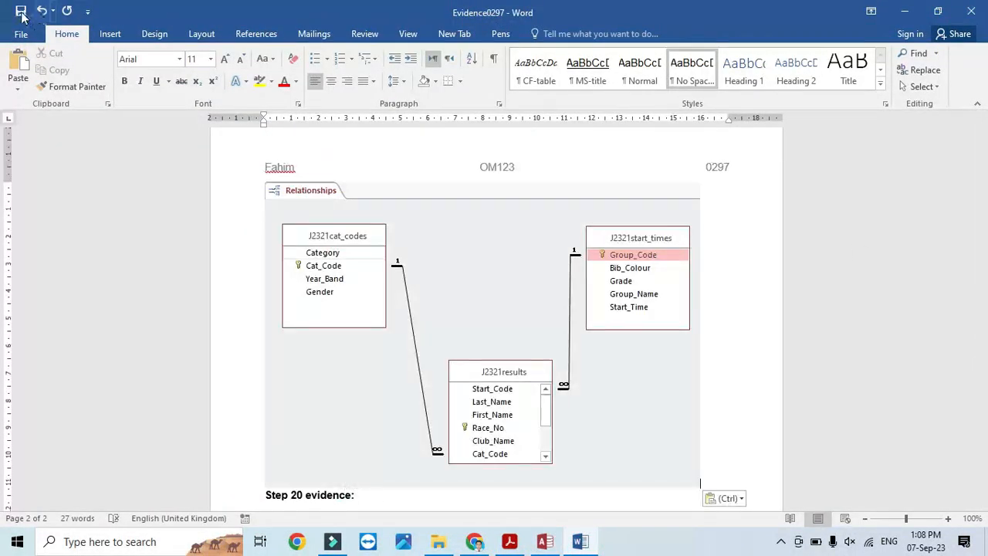
click(542, 543)
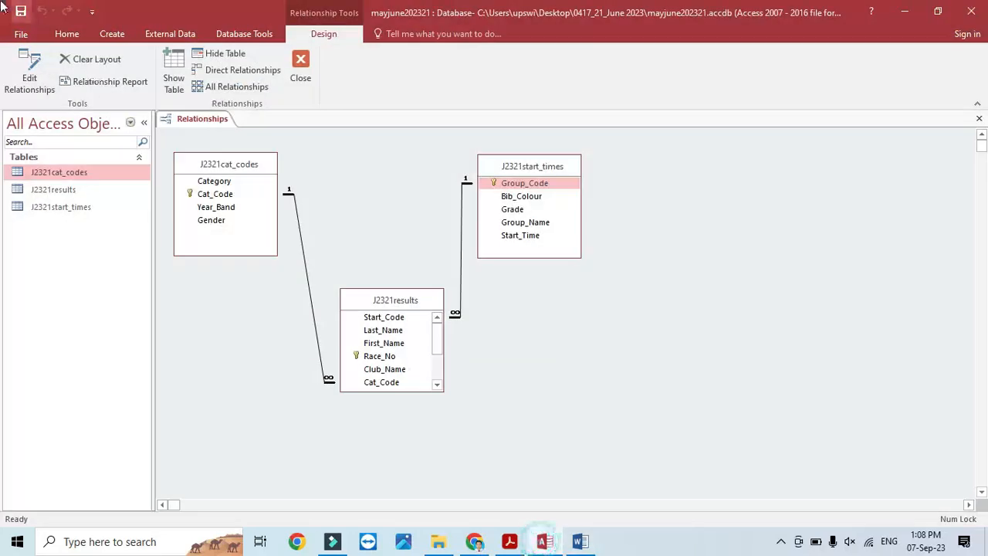
click(300, 68)
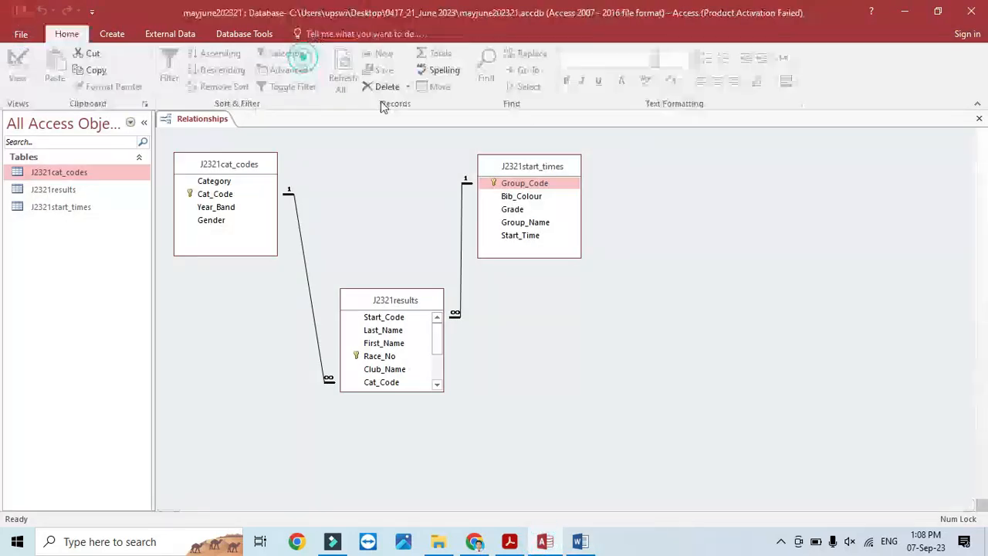
- Read question 19 in the exam paper and open the J2321results table in Access at a new blank record
click(510, 541)
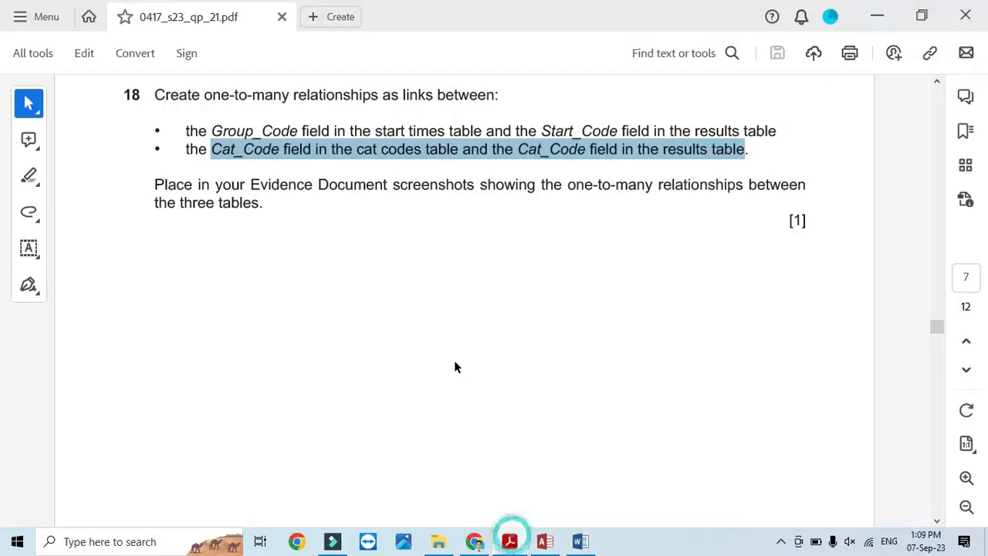
scroll(454, 363, down, 10)
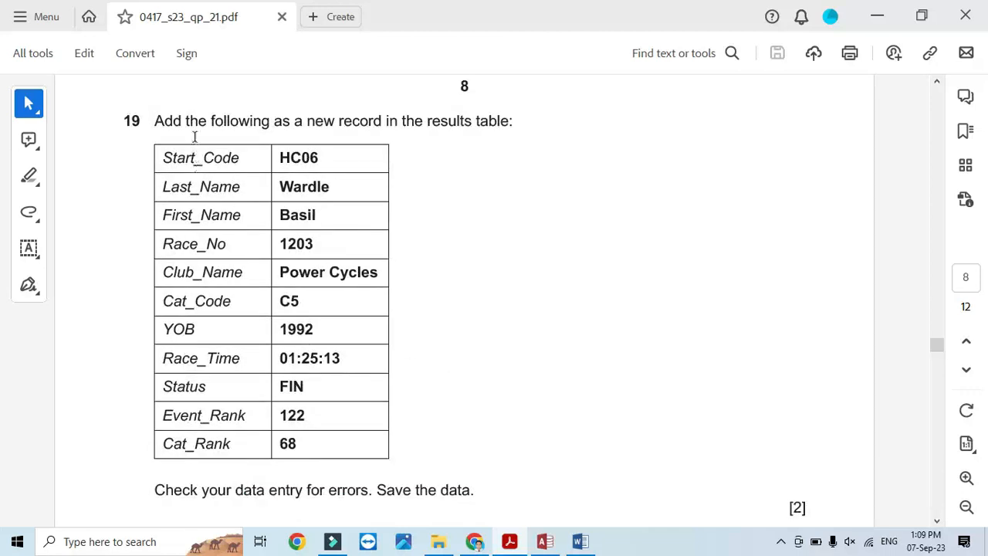
drag(157, 123, 230, 122)
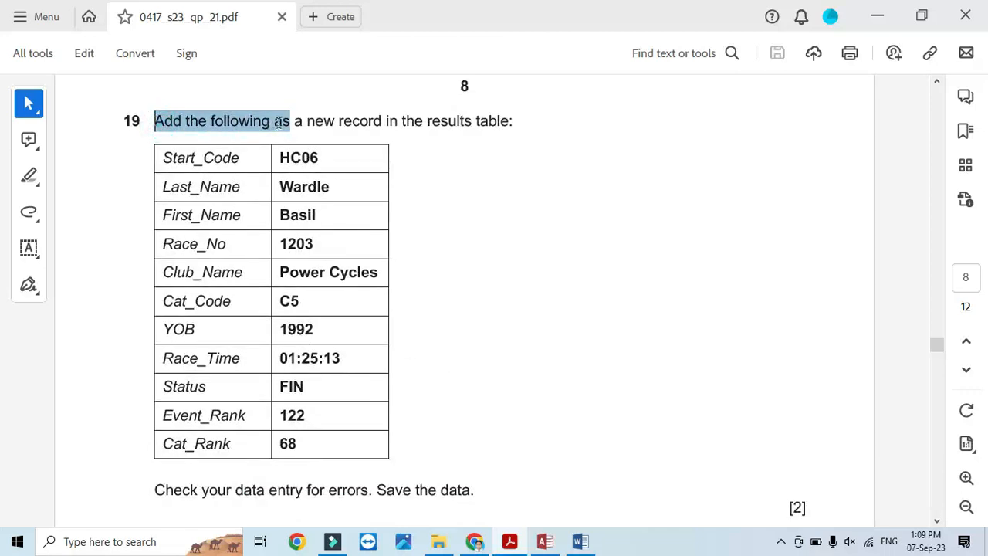
drag(279, 122, 511, 128)
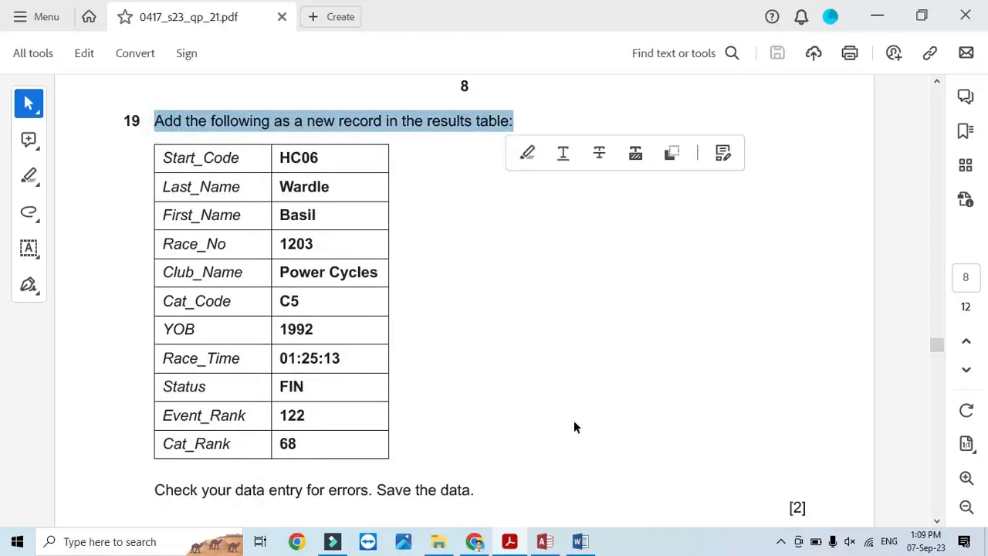
click(548, 545)
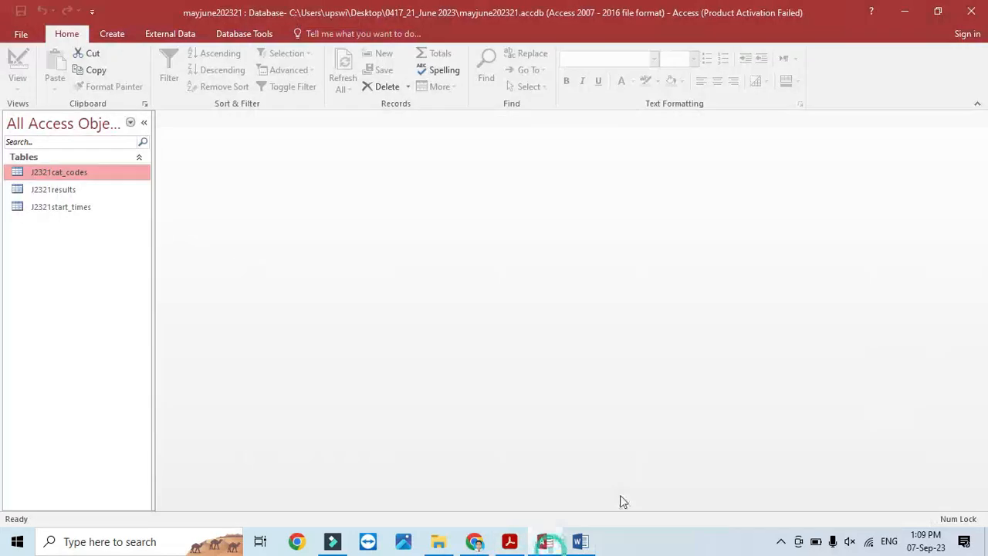
double_click(70, 192)
click(280, 504)
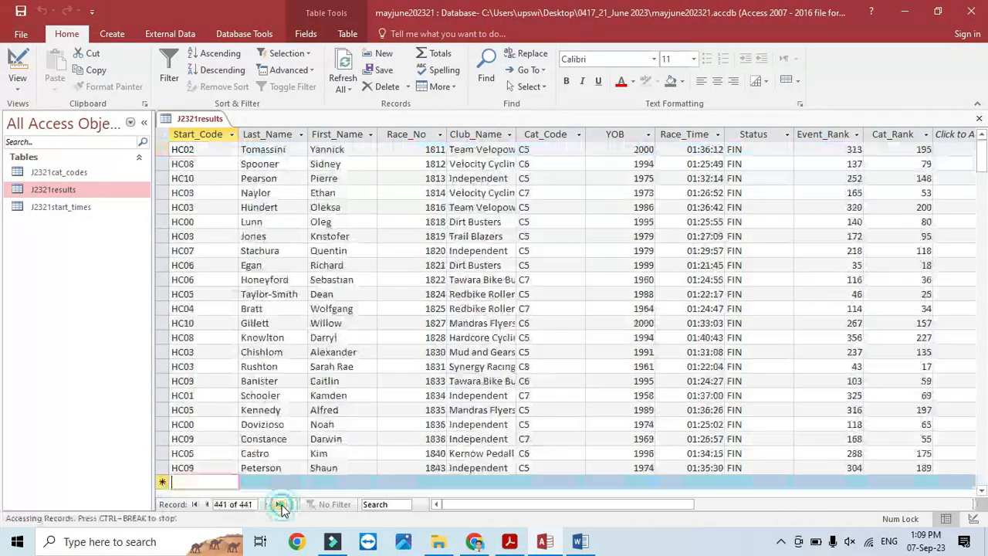
- Check the Start_Code in question 19 and enter HC06 as the new record's Start_Code in J2321results
click(509, 543)
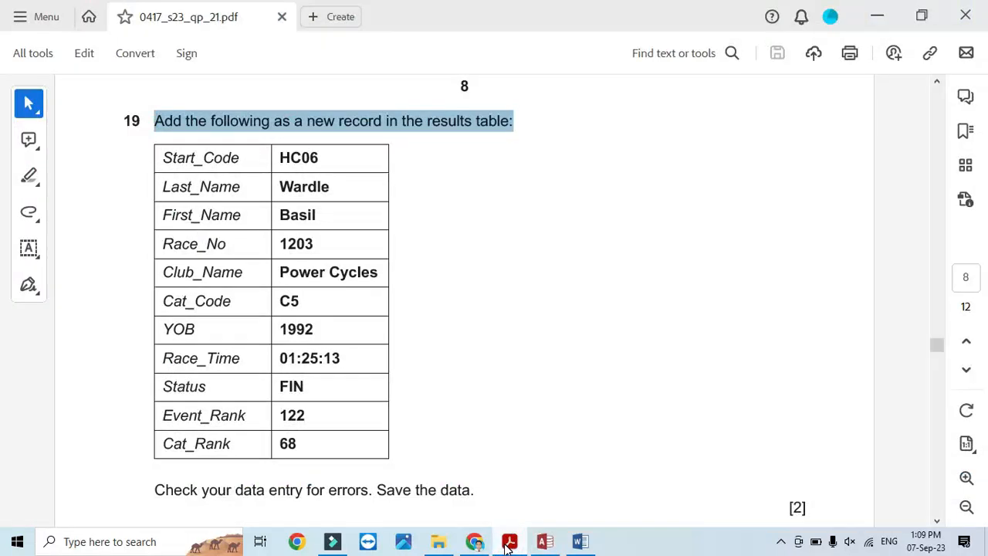
click(509, 543)
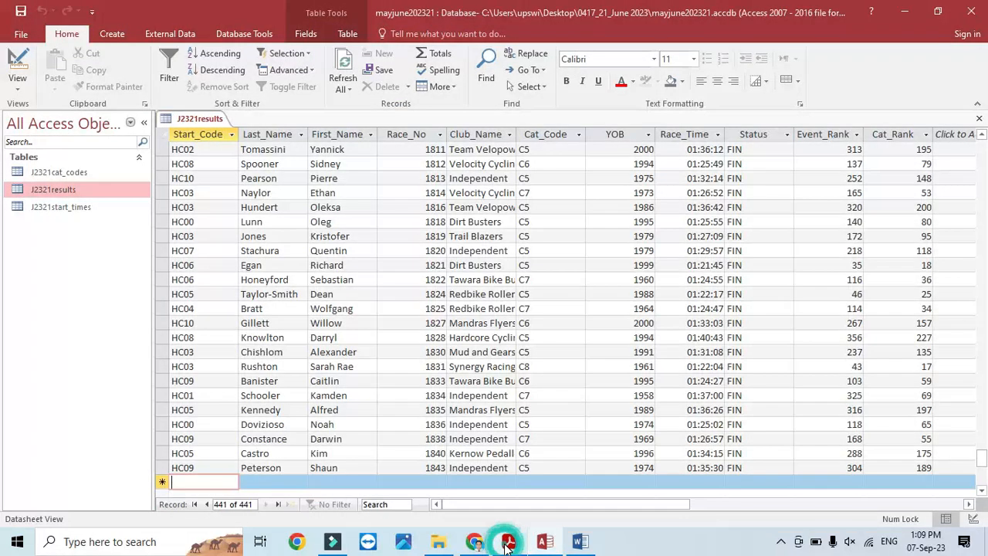
key(Caps_Lock)
text(HC06)
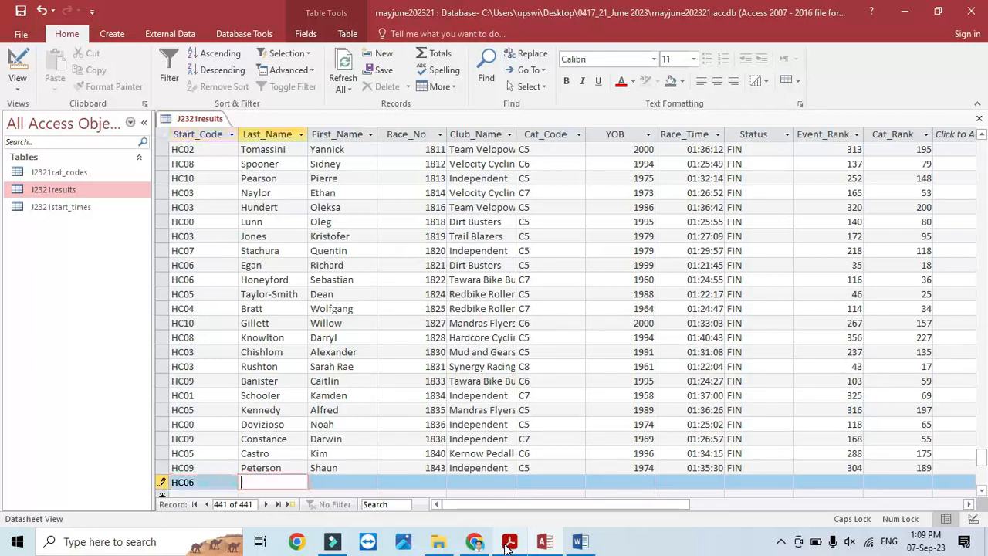
- Fill in the new record's Last_Name and First_Name with the cyclist's names given in question 19
click(509, 542)
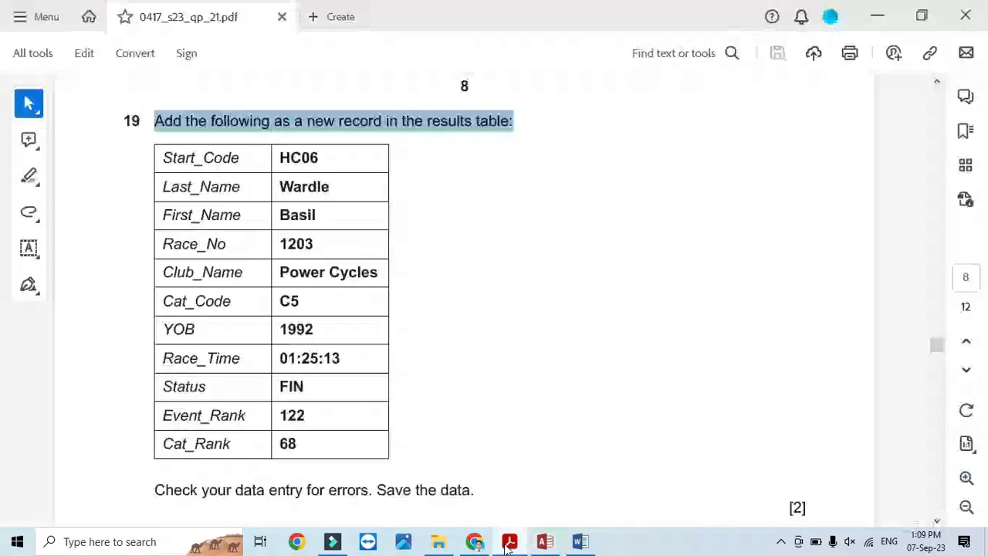
click(508, 542)
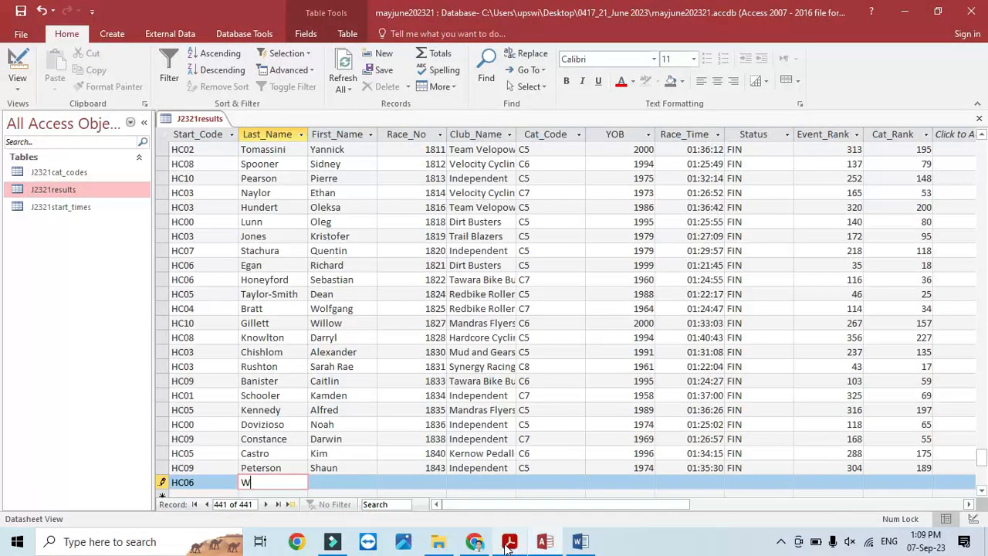
text(Waed)
key(Tab)
click(509, 543)
click(509, 542)
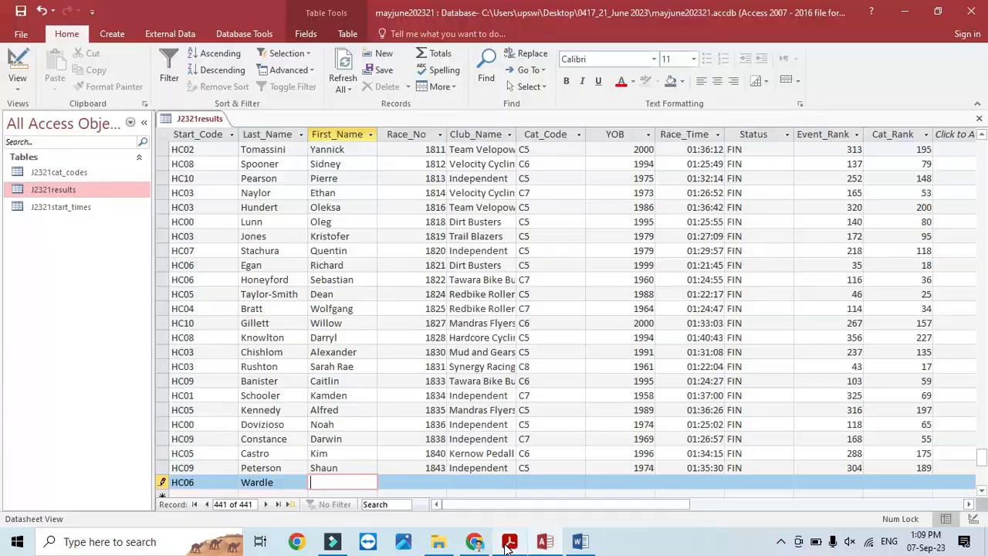
key(Caps_Lock)
text(Basil)
key(Tab)
- Look up the Race_No in question 19 and set it to 1203 in the new record
click(508, 543)
click(509, 543)
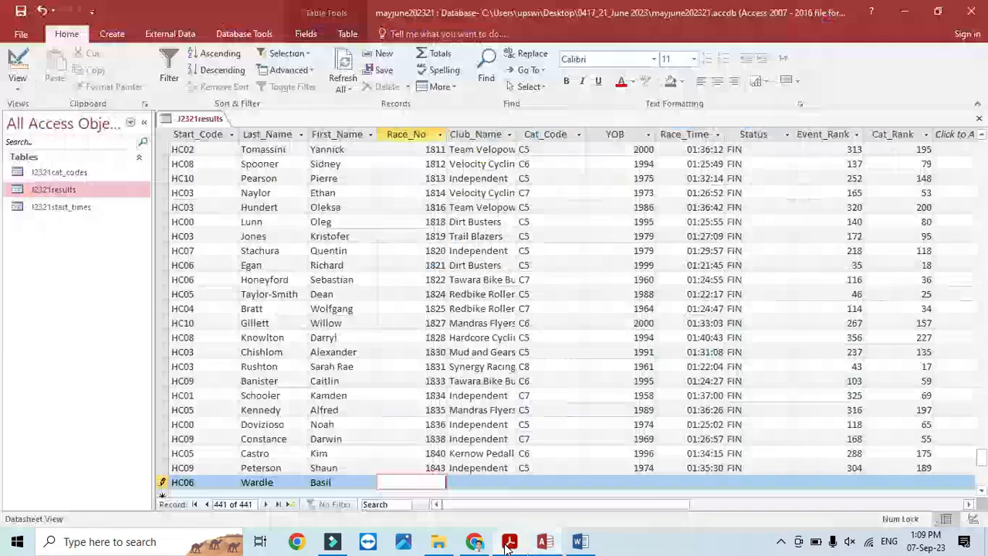
text(1203)
key(Tab)
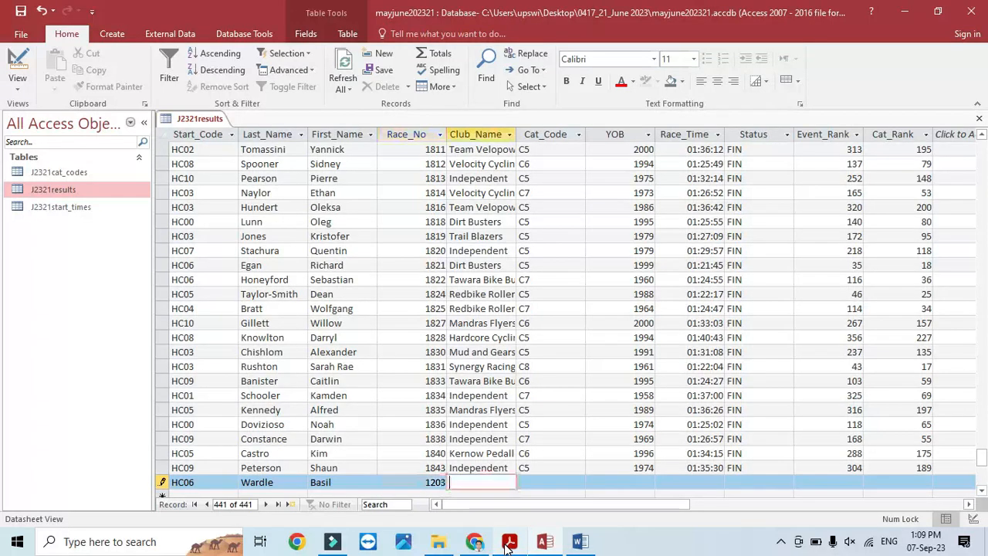
- Enter Power Cycles as the new record's Club_Name, checking the spelling against the exam paper
click(509, 543)
click(509, 543)
text(P)
key(Caps_Lock)
text(ower Cycle)
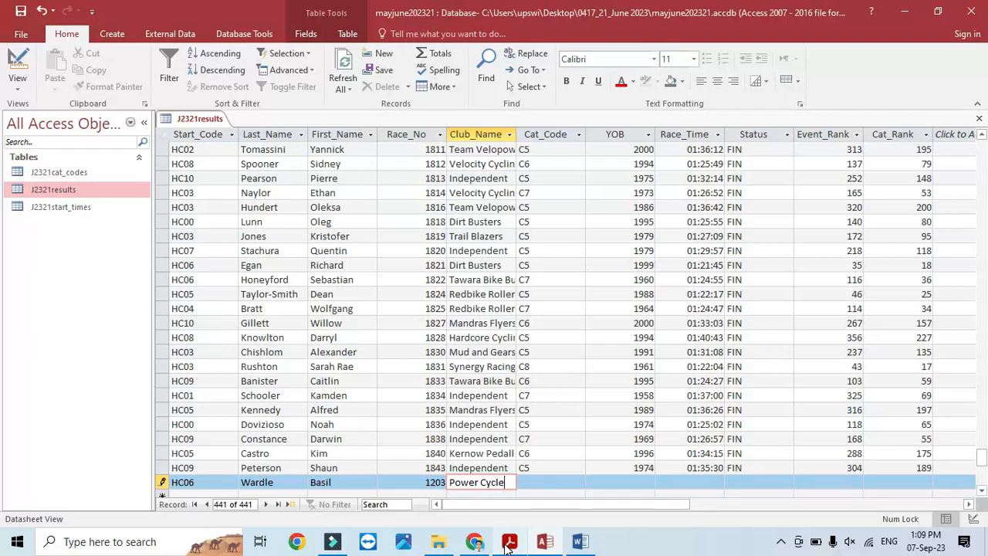
click(509, 541)
click(508, 541)
text(s)
key(Tab)
- Set the new record's Cat_Code to C5 and fill in YOB with the year of birth from question 19
click(509, 542)
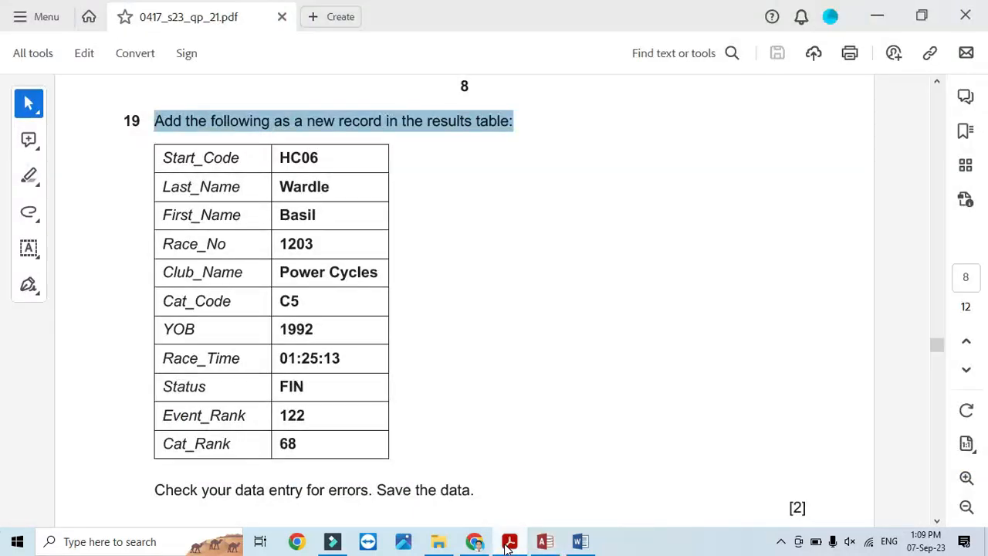
key(alt+Tab)
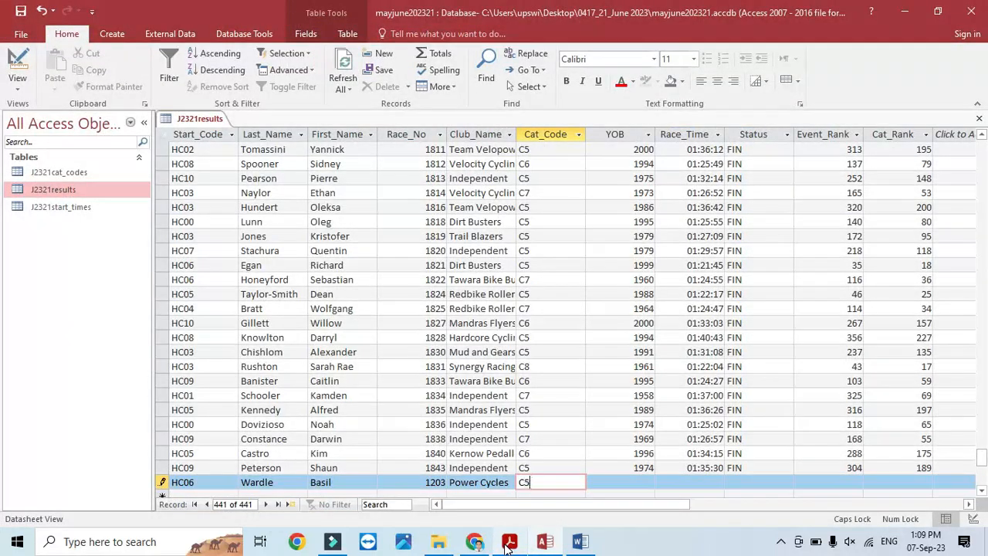
text(C5)
key(Tab)
click(508, 543)
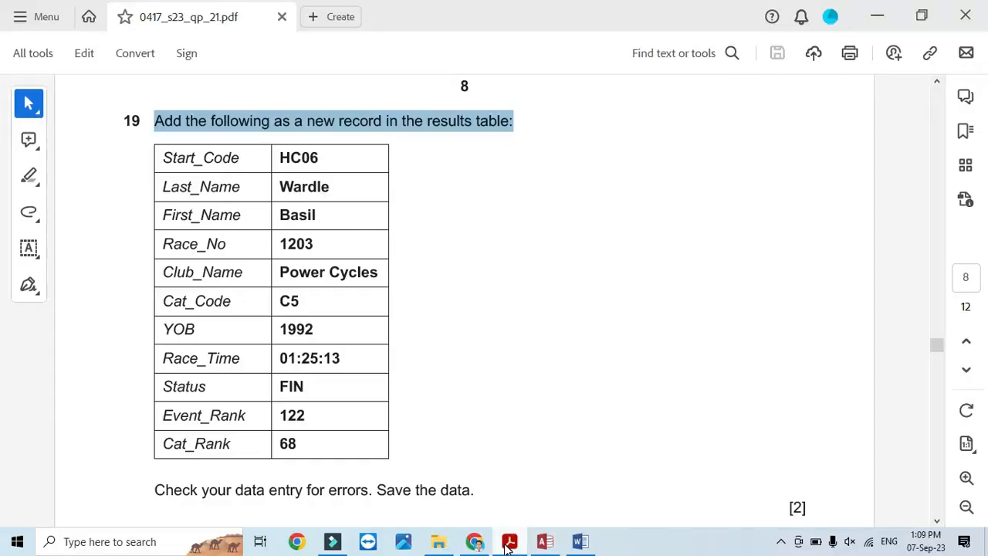
key(alt+Tab)
text(1)
key(Tab)
- Enter 01:25:13 as the new record's Race_Time, checking the value against question 19
key(alt+Tab)
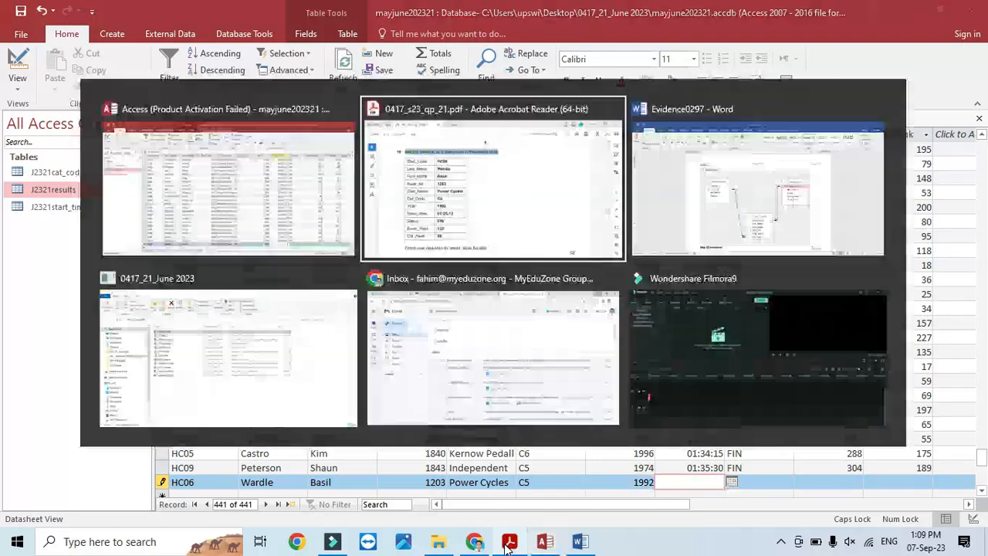
key(alt+Tab)
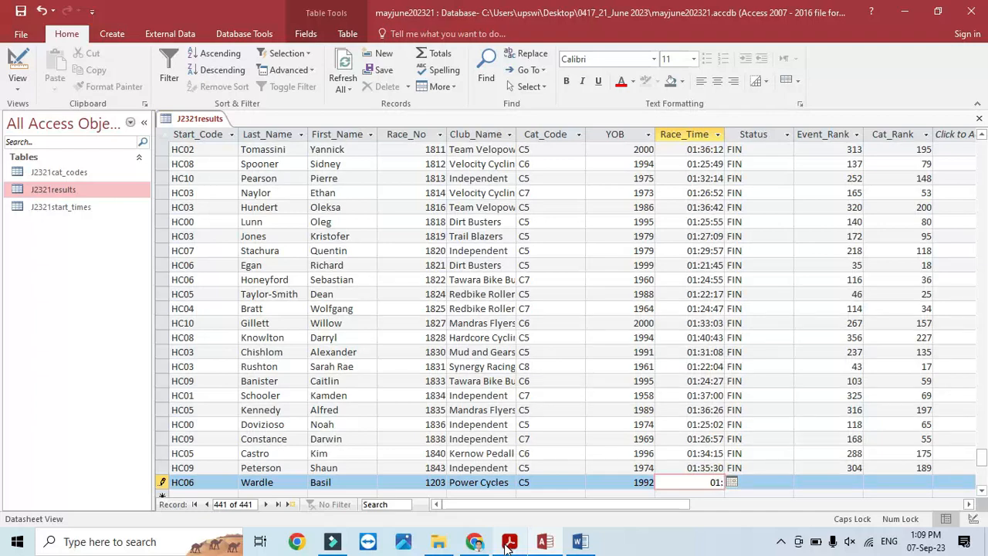
key(alt+Tab)
key(alt+Tab)
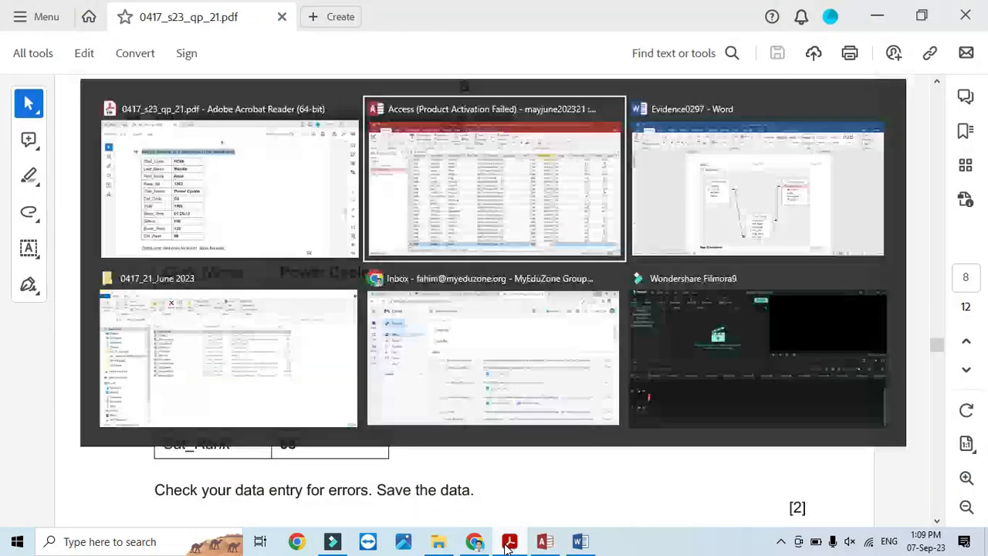
text(25:13)
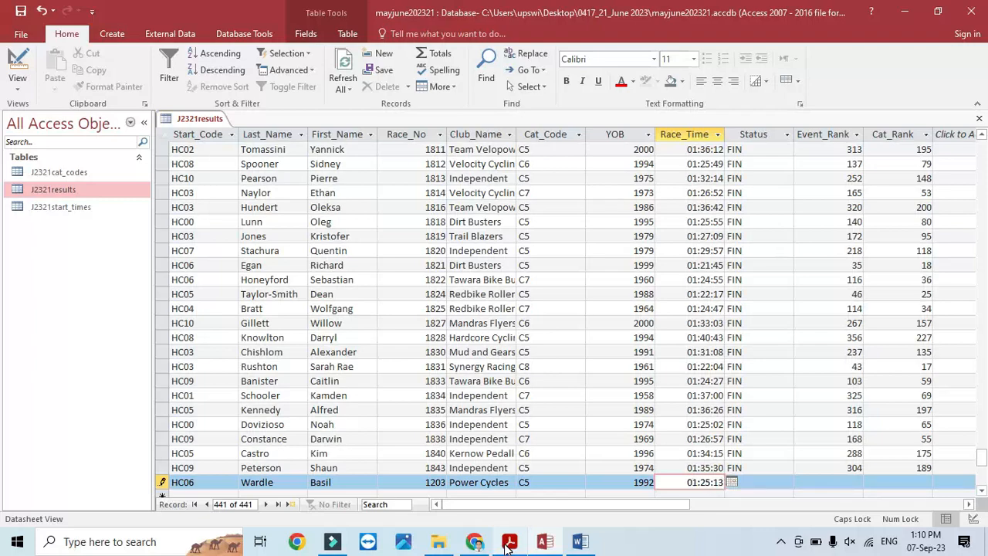
- Check the Status value in the exam paper and enter it in capitals as FIN in the new record
key(alt+Tab)
key(alt+Tab)
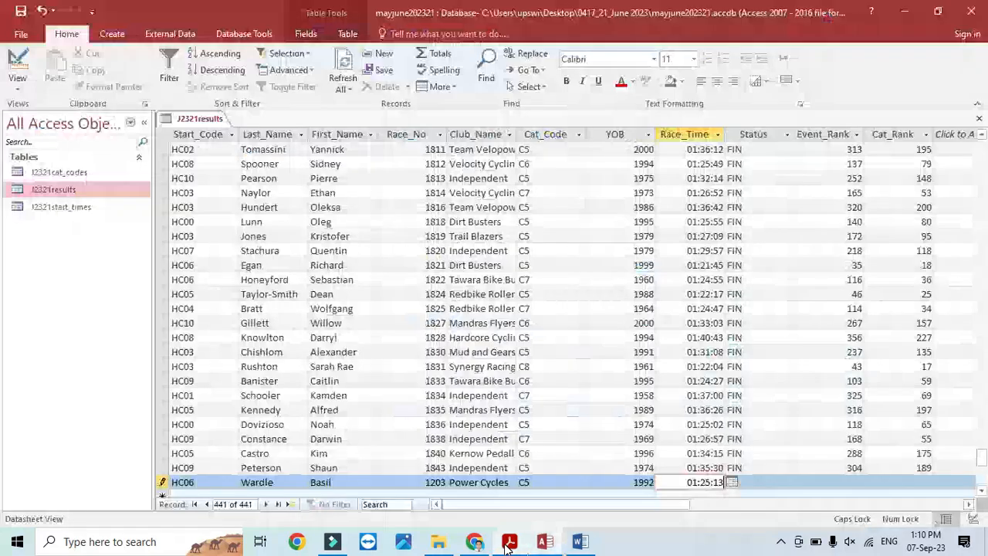
key(Tab)
text(fin)
key(Tab)
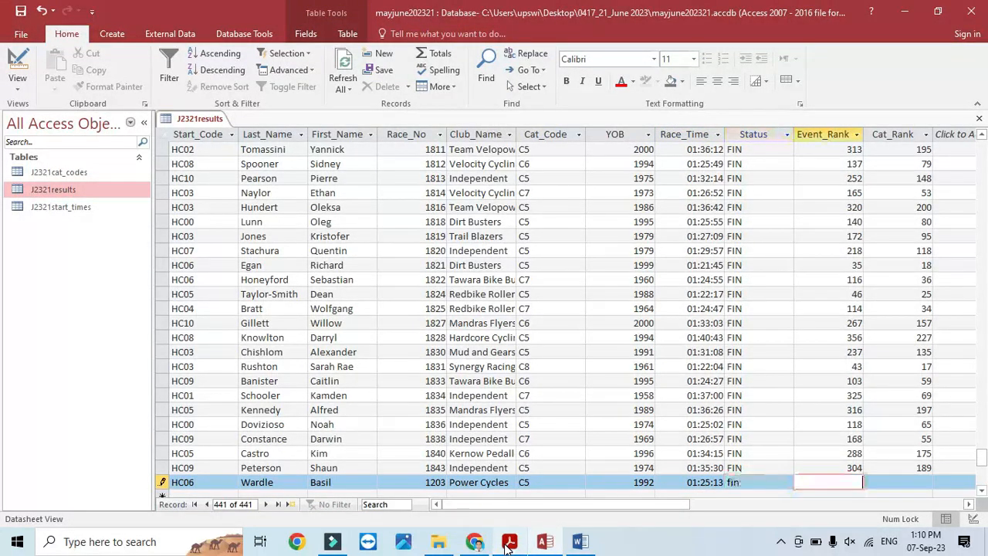
key(shift+Tab)
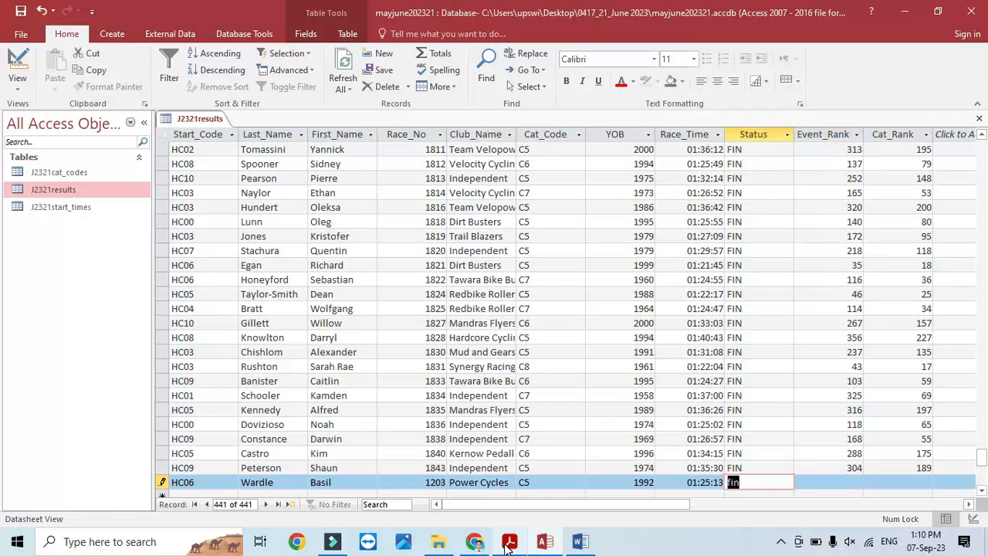
key(Caps_Lock)
text(FIN)
key(Tab)
key(Tab)
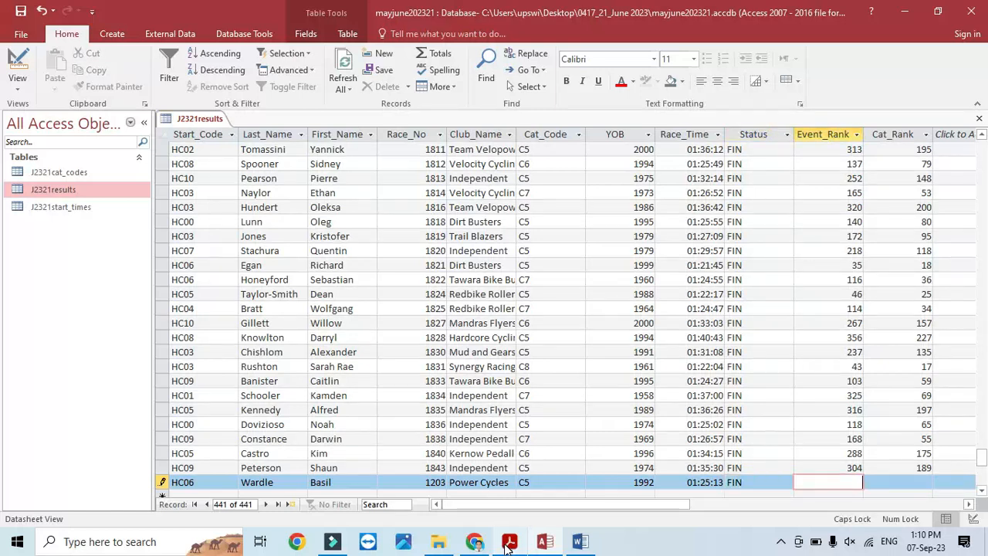
- Complete the new record with Event_Rank 122 and Cat_Rank 68, and close the J2321results table
click(509, 542)
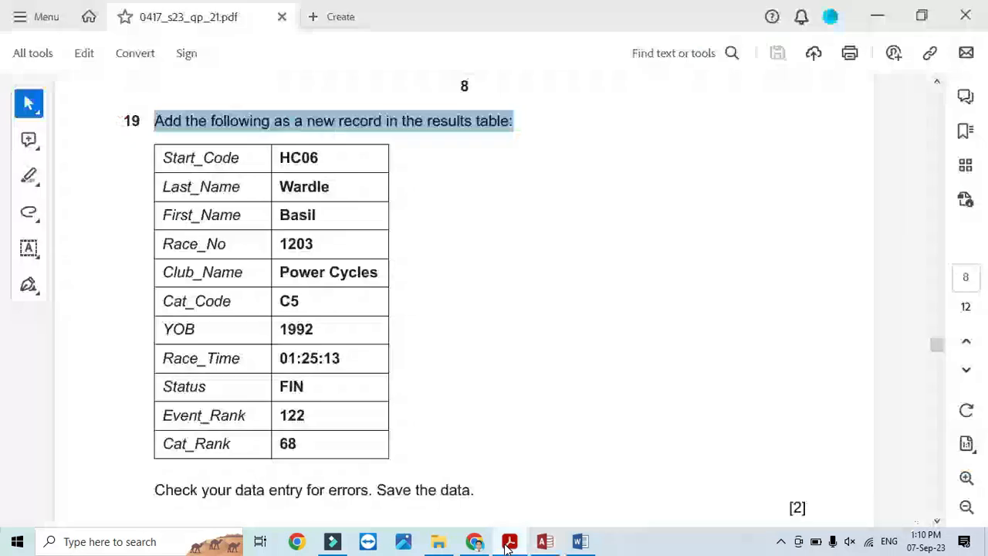
click(508, 543)
text(122)
key(Tab)
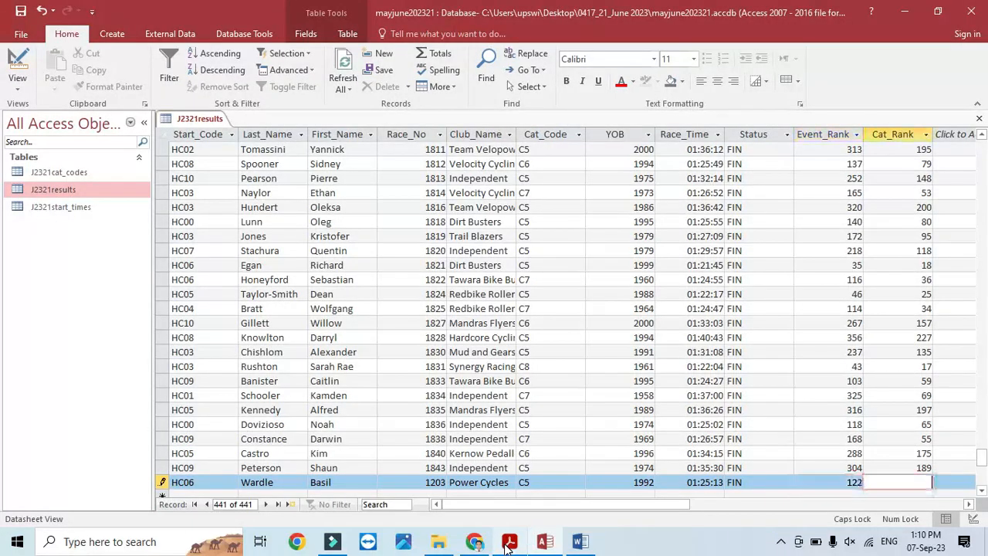
click(509, 542)
click(509, 543)
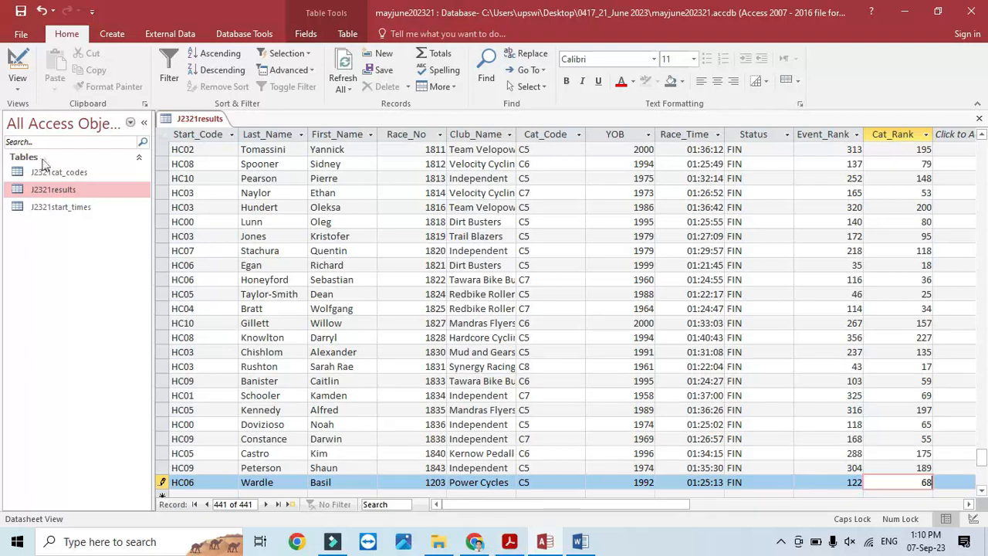
click(979, 118)
- Check which tables question 20 uses in the exam paper, and start a simple query with the Query Wizard in Access
key(alt+Tab)
scroll(353, 393, down, 5)
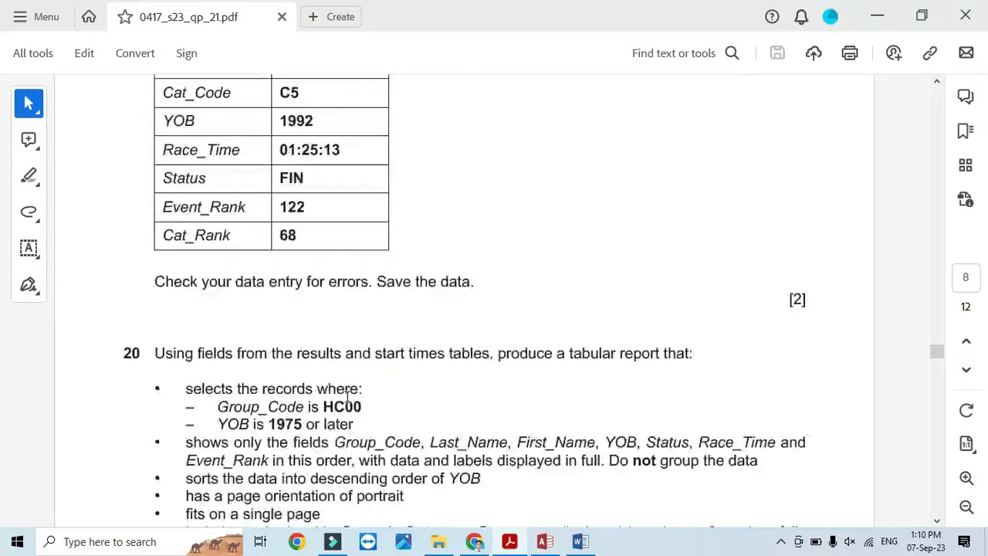
scroll(346, 399, down, 1)
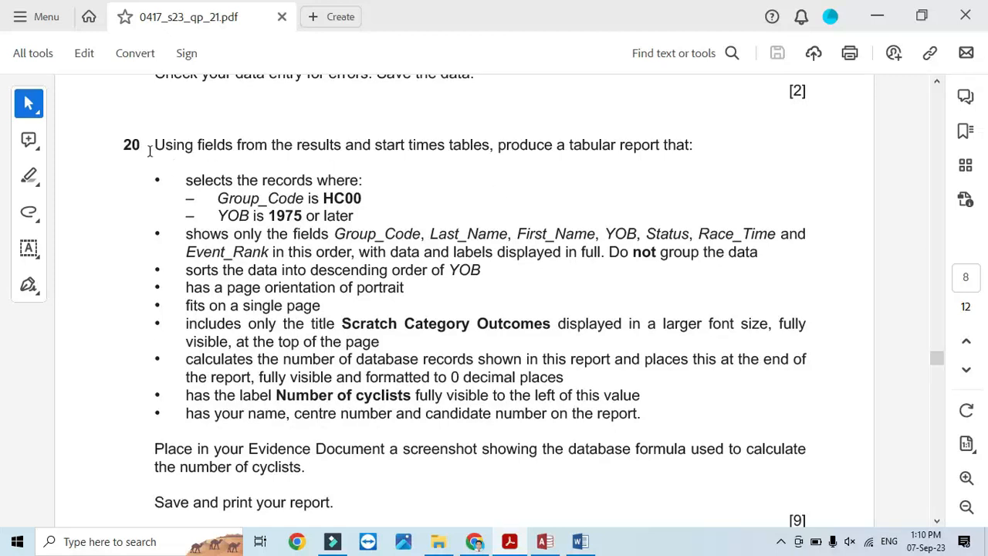
drag(152, 147, 470, 153)
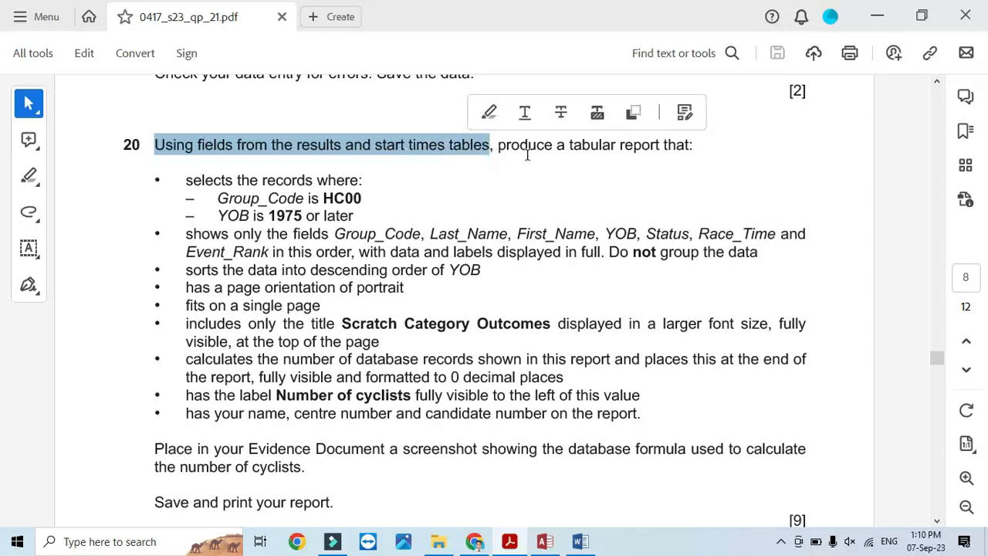
key(alt+Tab)
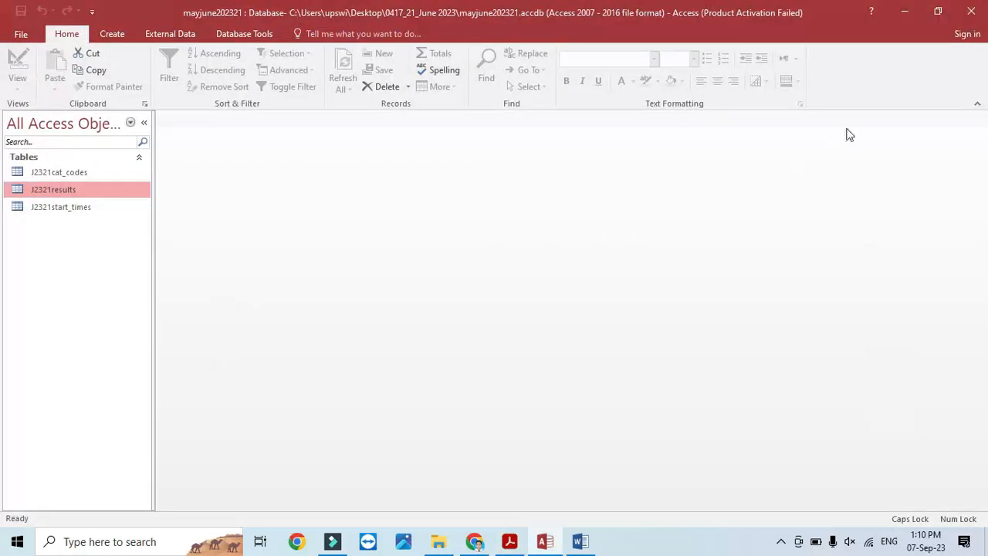
click(112, 34)
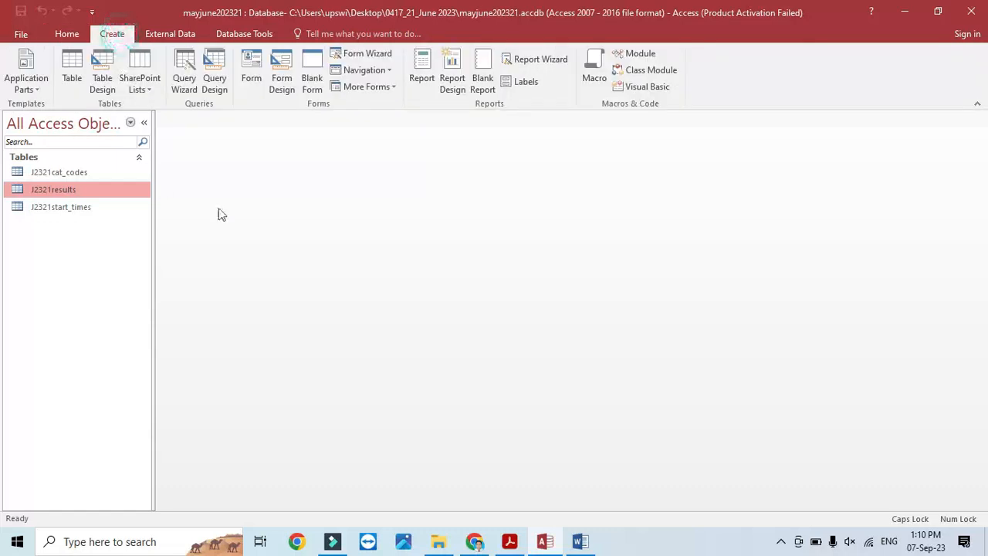
click(191, 68)
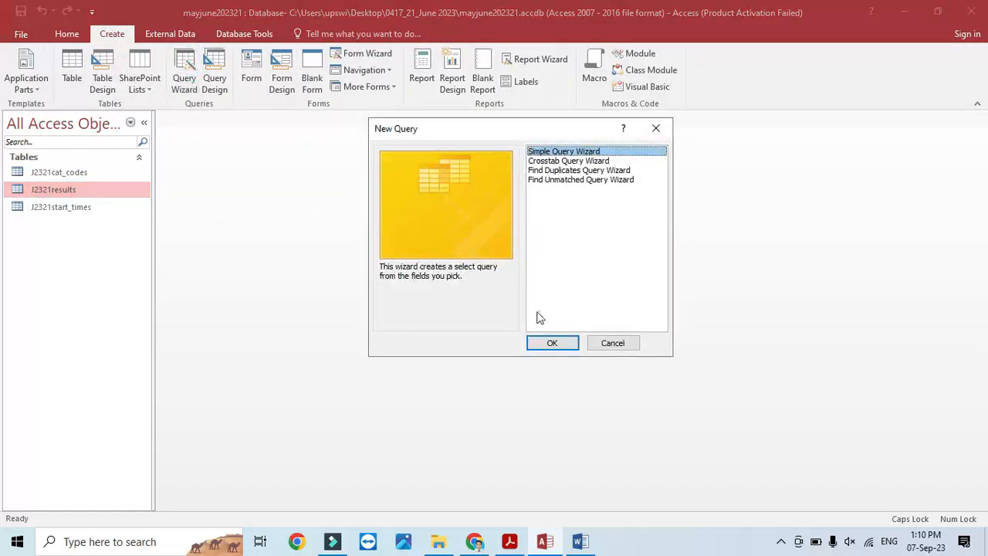
click(549, 343)
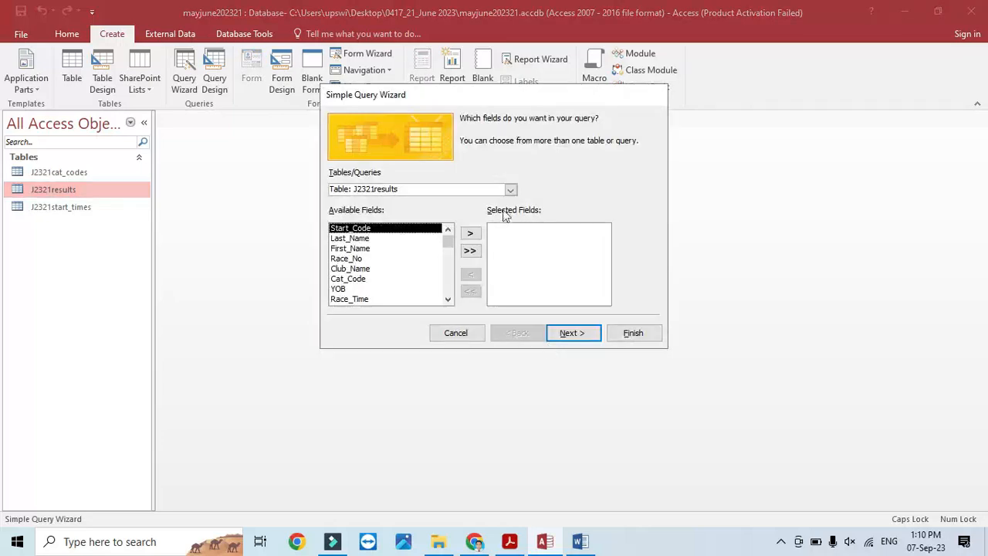
- Add all fields from the J2321results and J2321start_times tables to the query
click(469, 250)
key(alt+Tab)
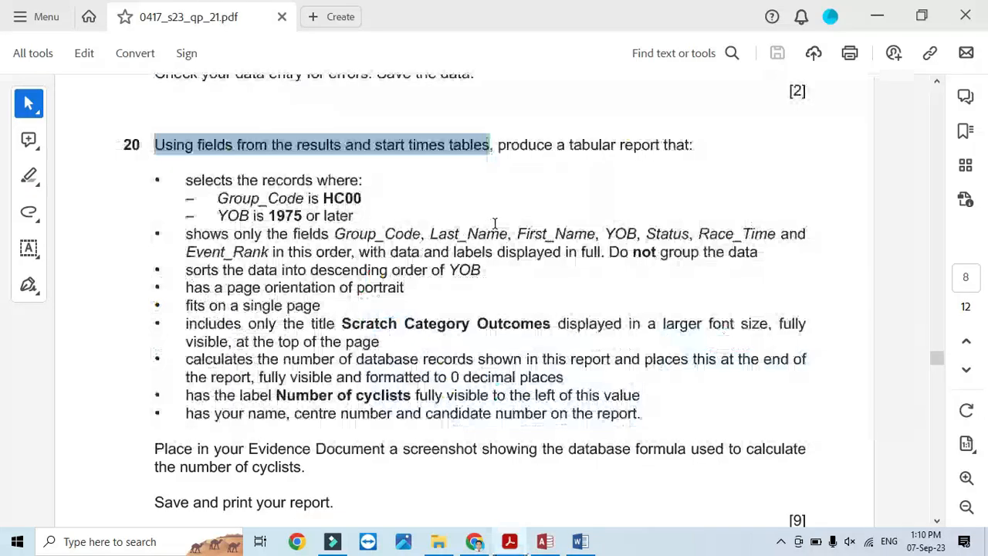
key(alt+Tab)
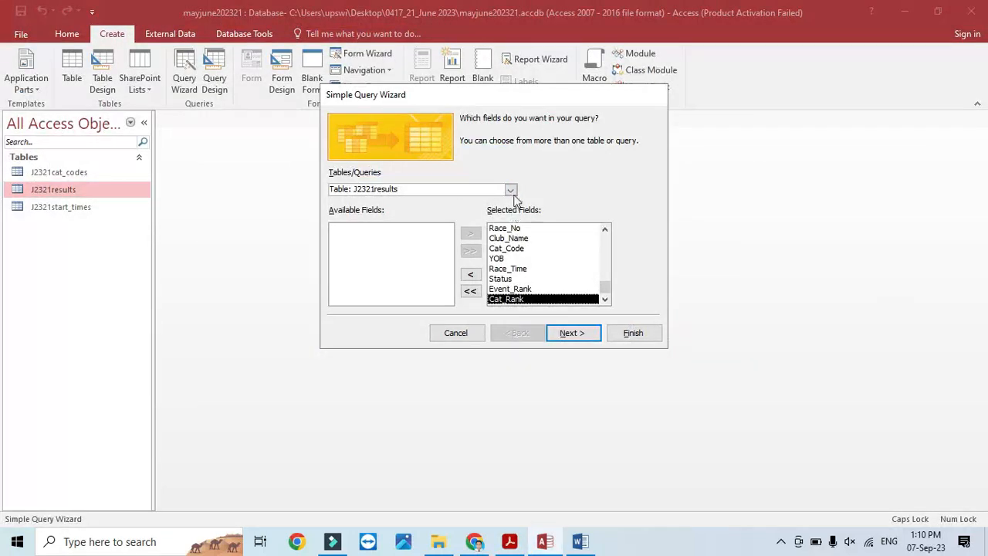
click(510, 190)
click(403, 222)
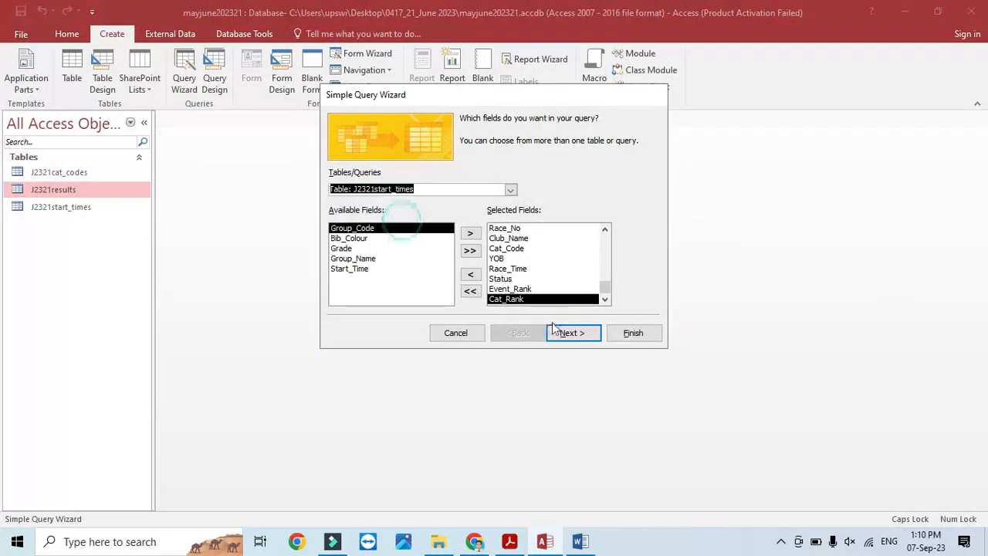
click(570, 334)
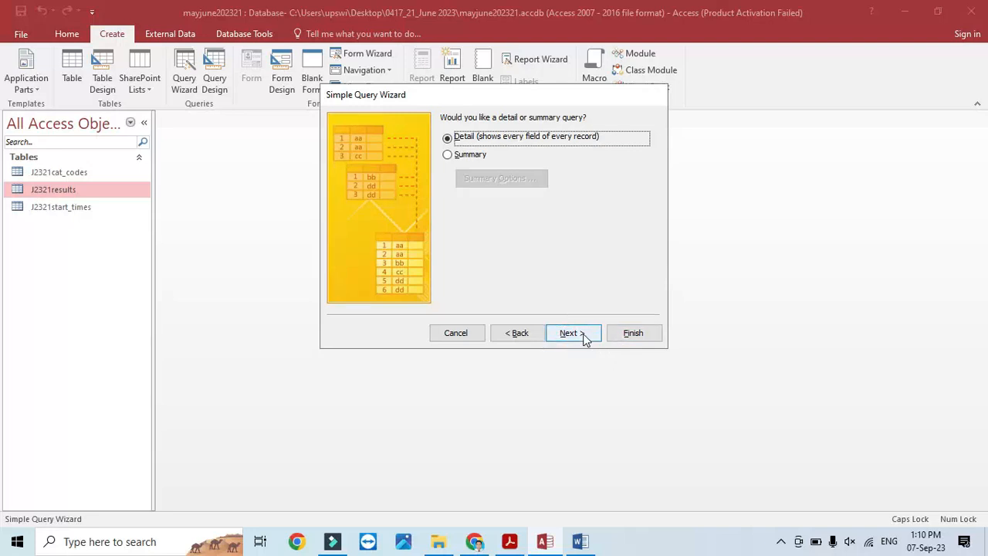
click(517, 333)
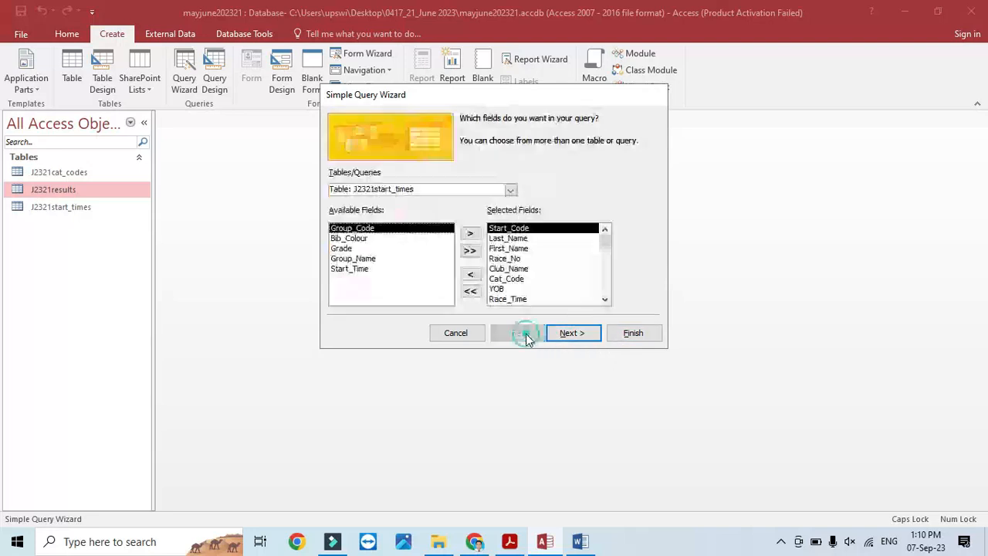
click(471, 252)
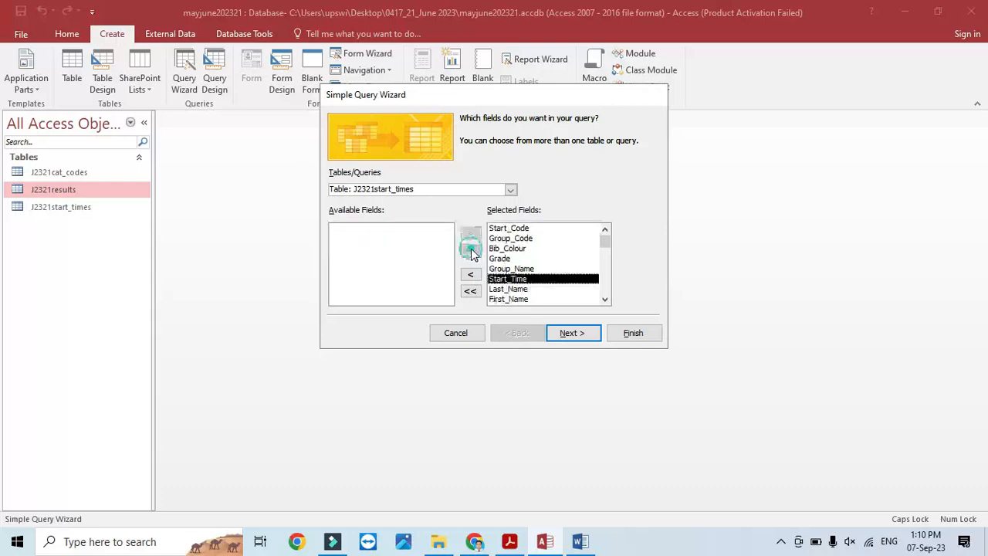
- Keep the query as a detail query, title it 20, and finish the wizard with the query's design open for modification
click(571, 333)
click(584, 333)
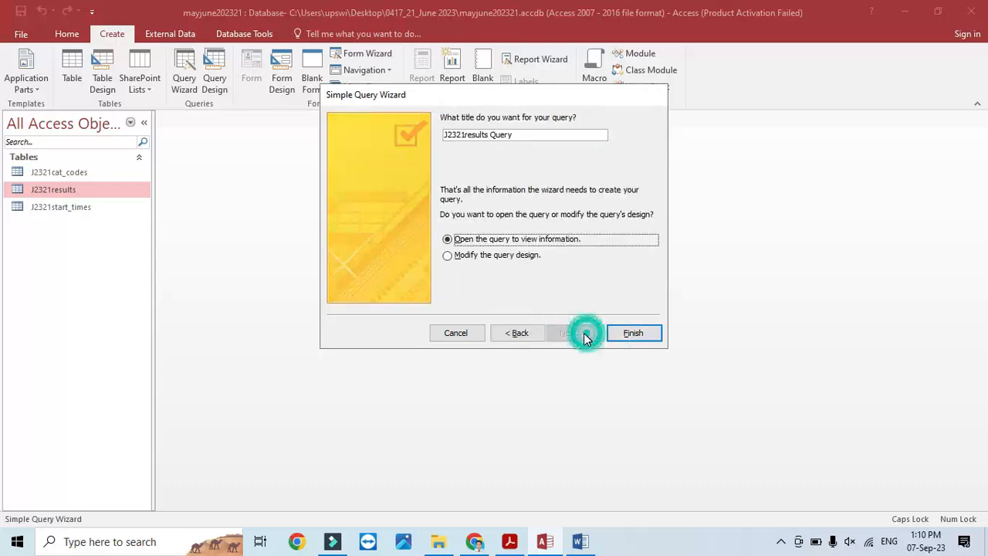
click(476, 257)
triple_click(531, 136)
key(alt+Tab)
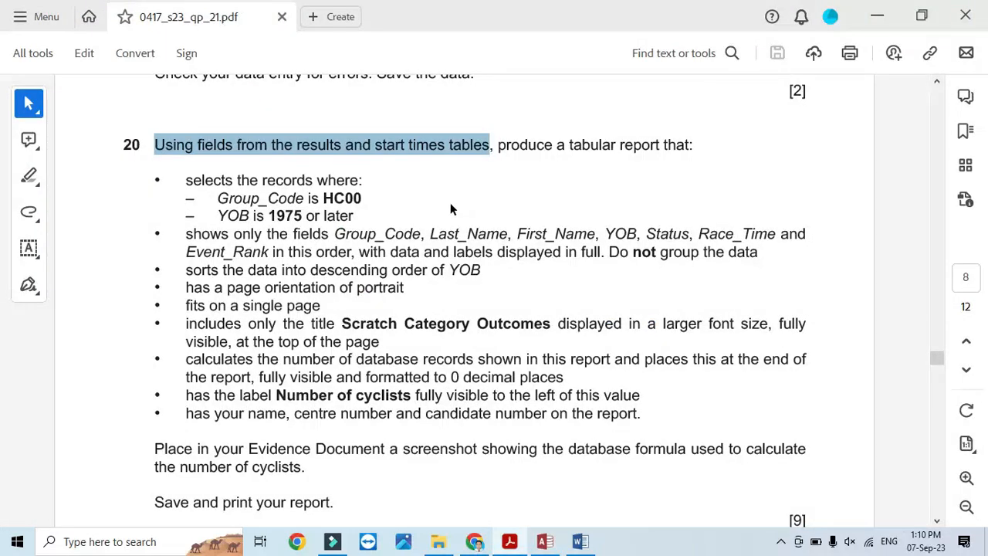
key(alt+Tab)
text(20)
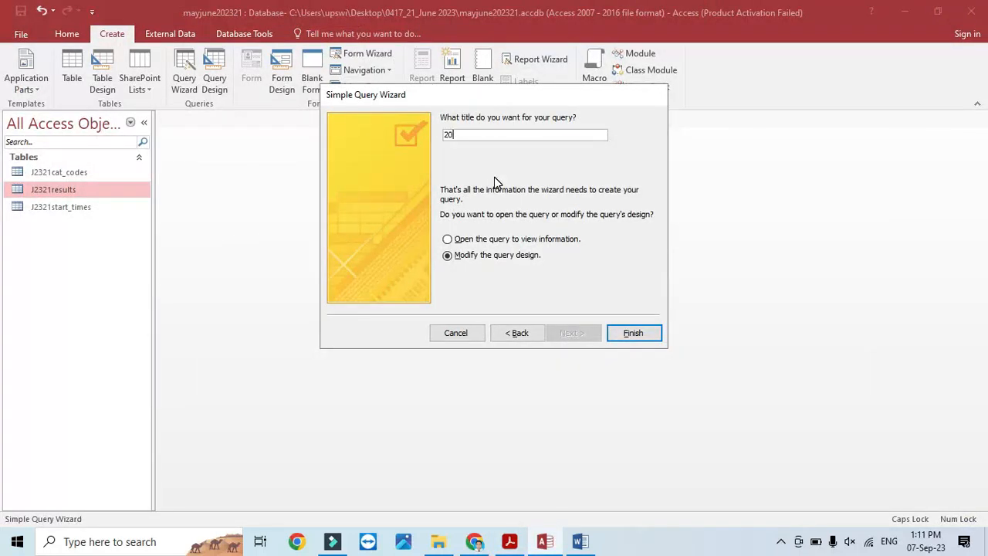
click(630, 340)
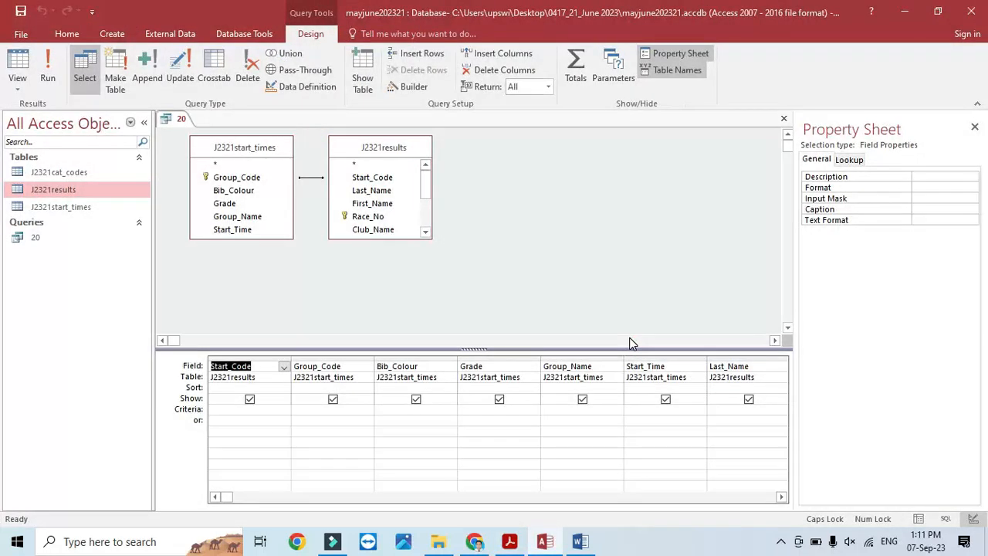
- Check the Group_Code condition in question 20 and enter HC00 as the Group_Code criterion
key(alt+Tab)
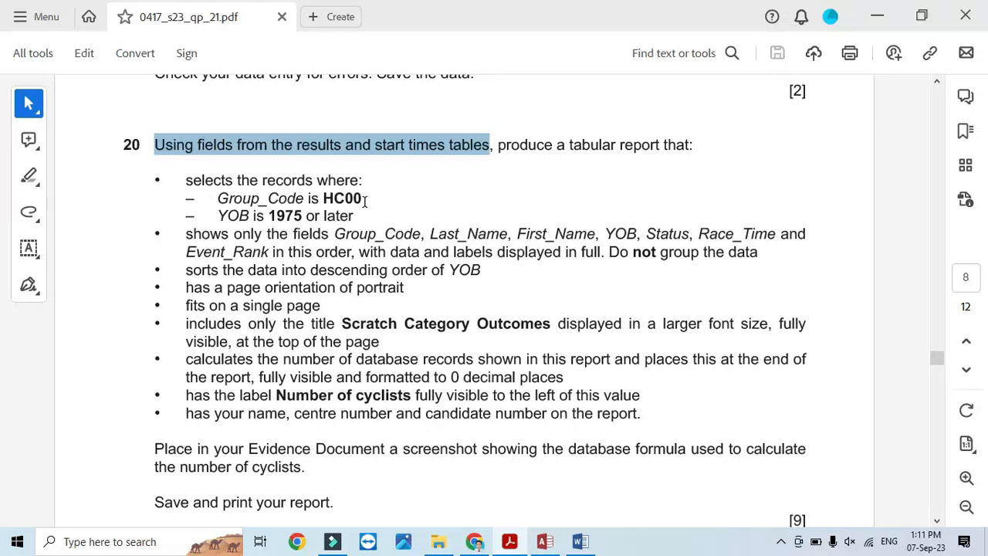
key(alt+Tab)
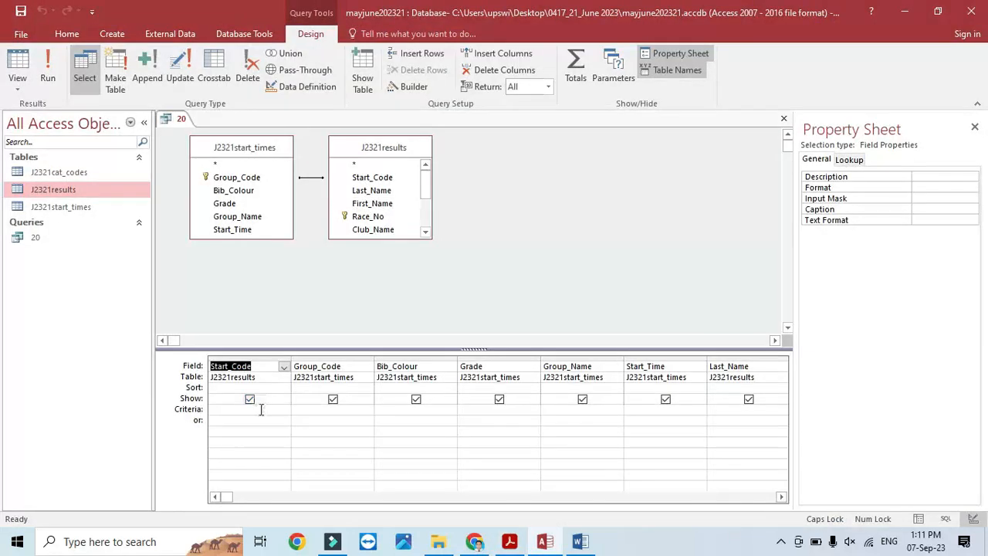
click(349, 409)
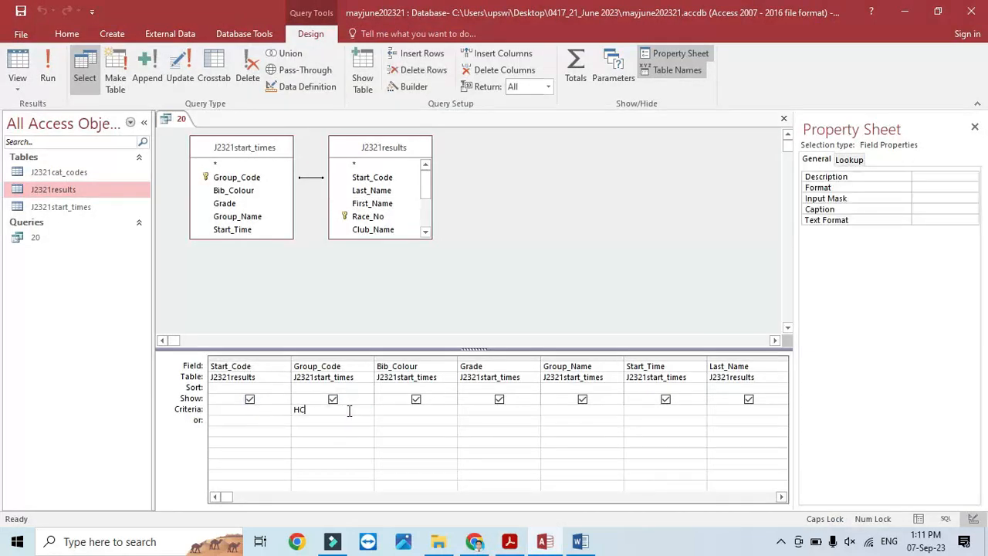
- Check the YOB condition in question 20 and enter >=1975 as the YOB criterion
key(alt+Tab)
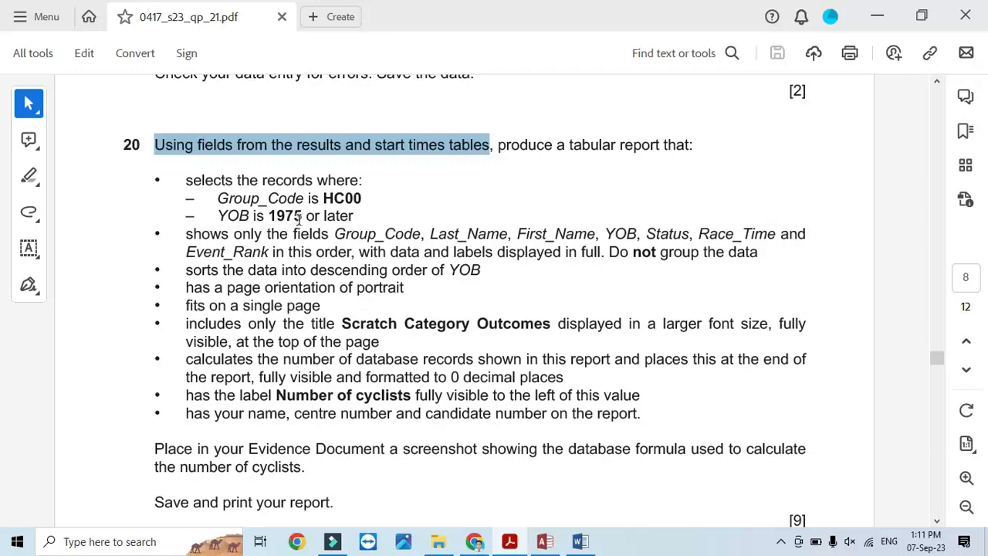
key(alt+Tab)
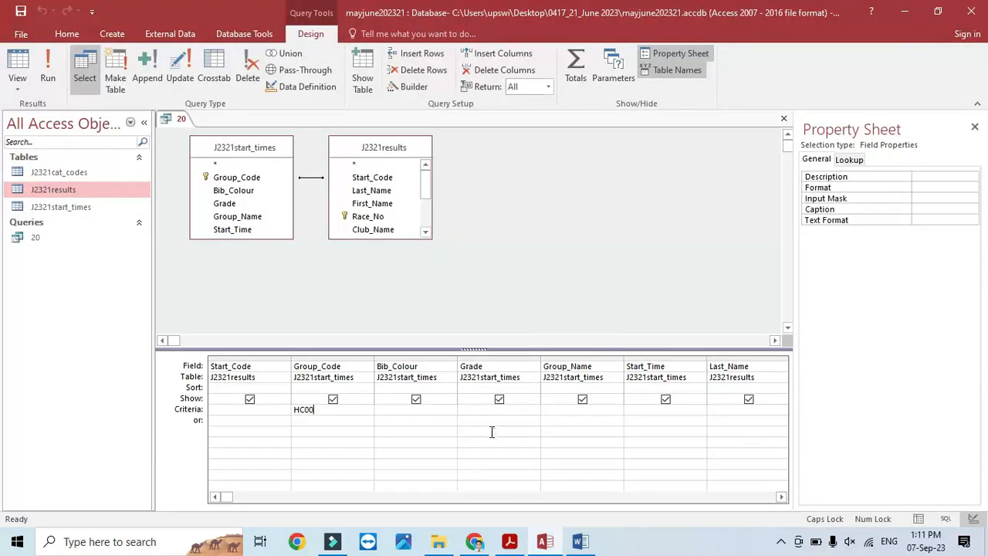
key(alt+Tab)
key(alt+Tab)
click(782, 496)
click(781, 496)
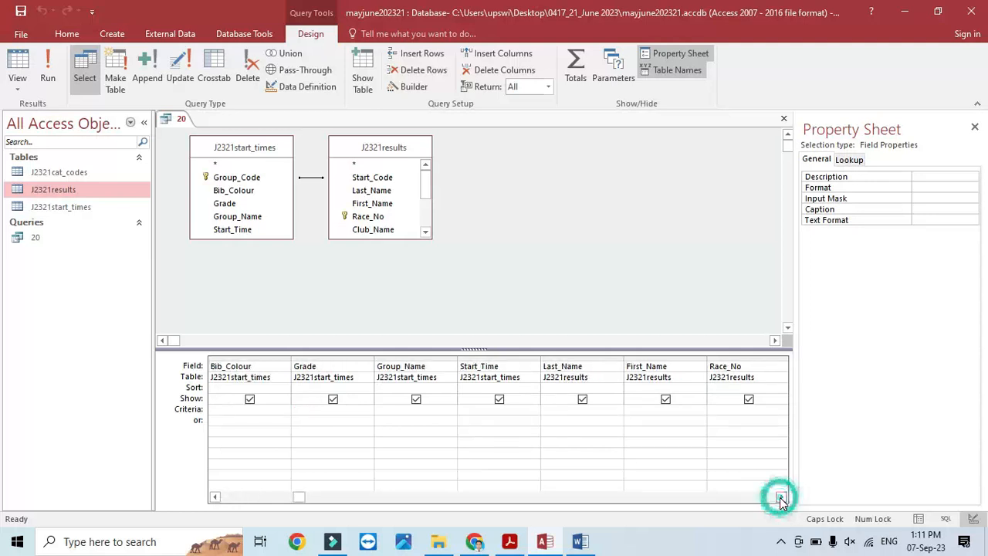
click(781, 497)
click(781, 496)
click(782, 497)
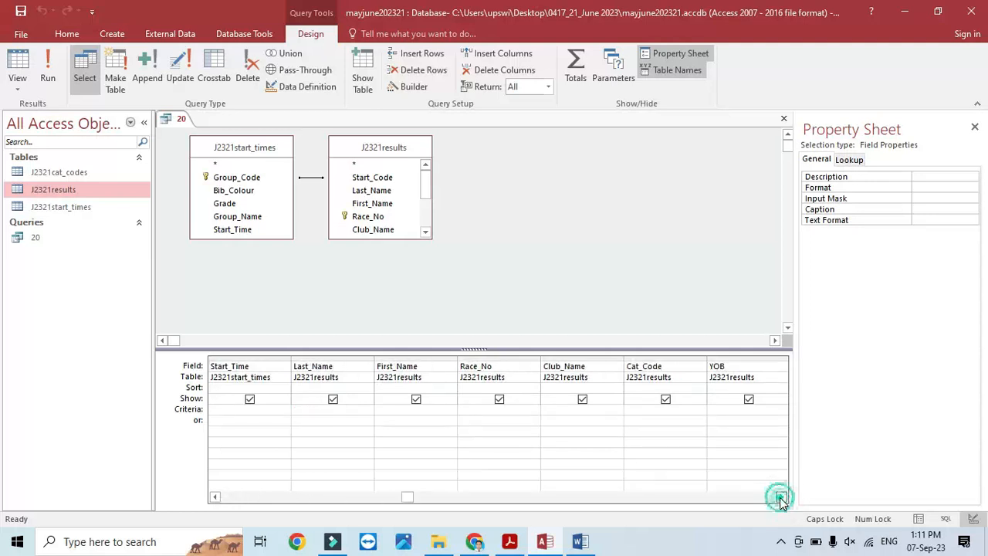
click(781, 497)
click(634, 410)
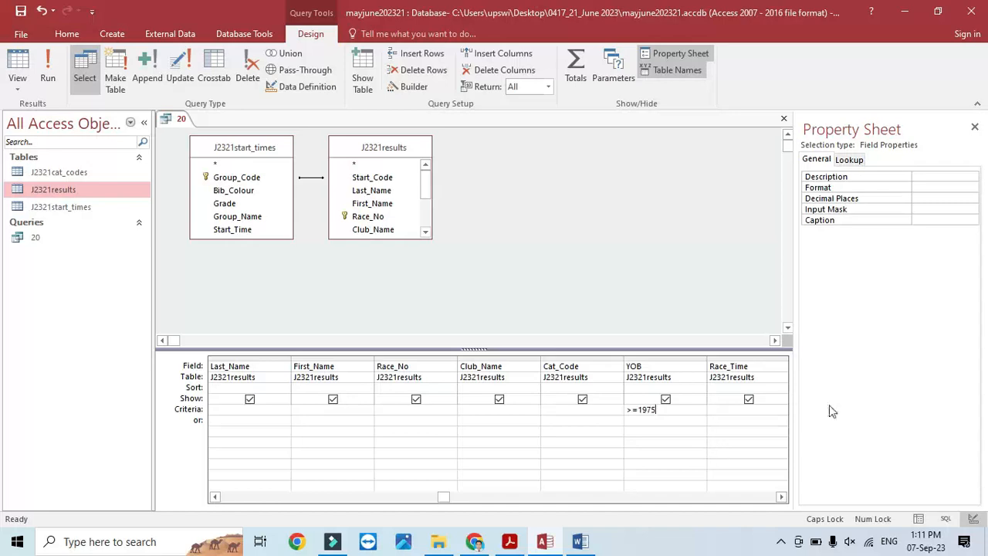
- Run query 20 and look across the columns of the selected records
click(49, 70)
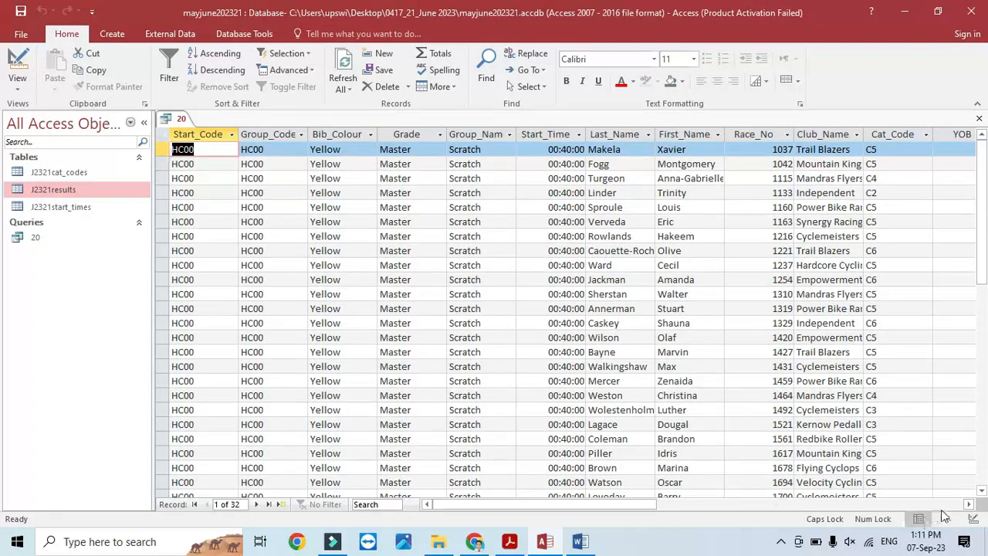
click(969, 504)
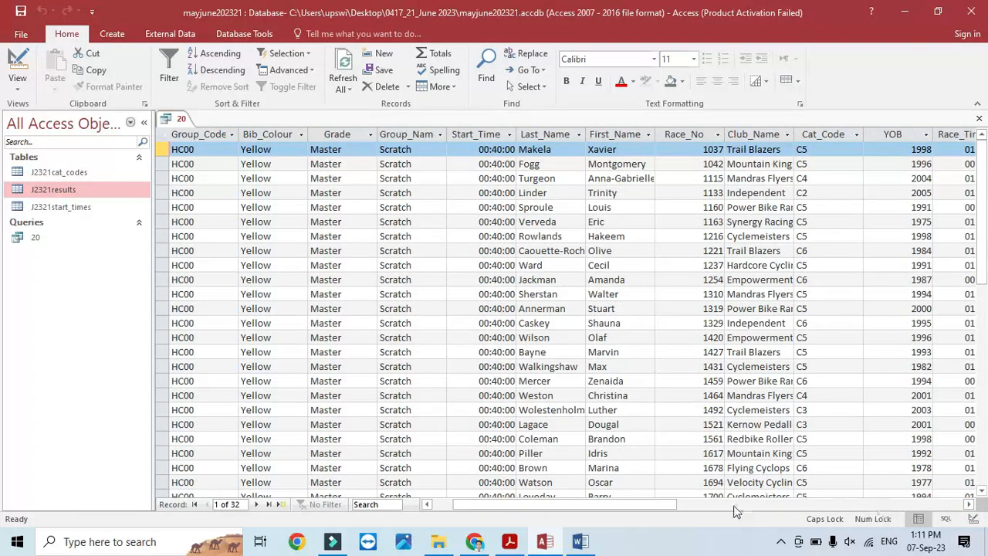
drag(671, 504, 656, 504)
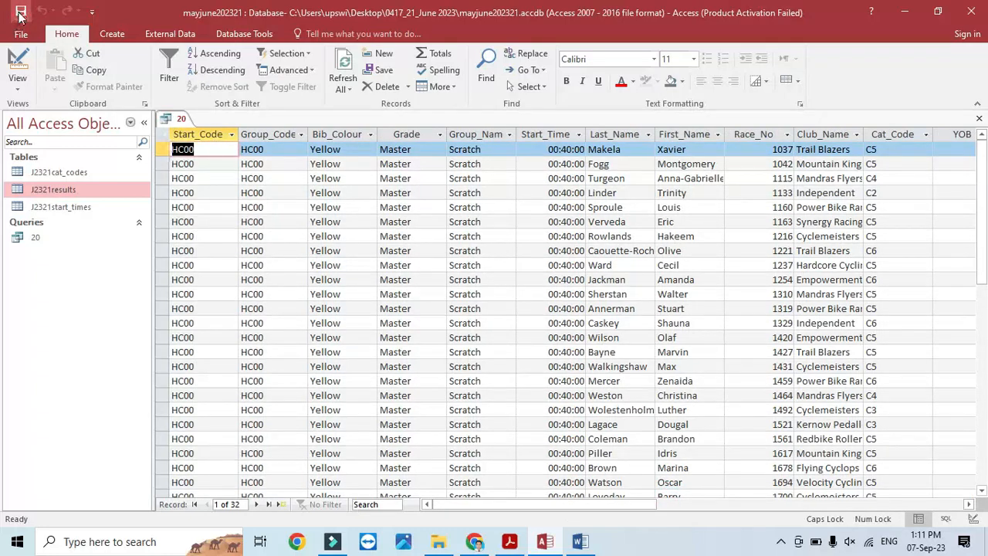
- Check which fields question 20 says the report shows, starting with Group_Code, and open query 20 in Design View
click(509, 541)
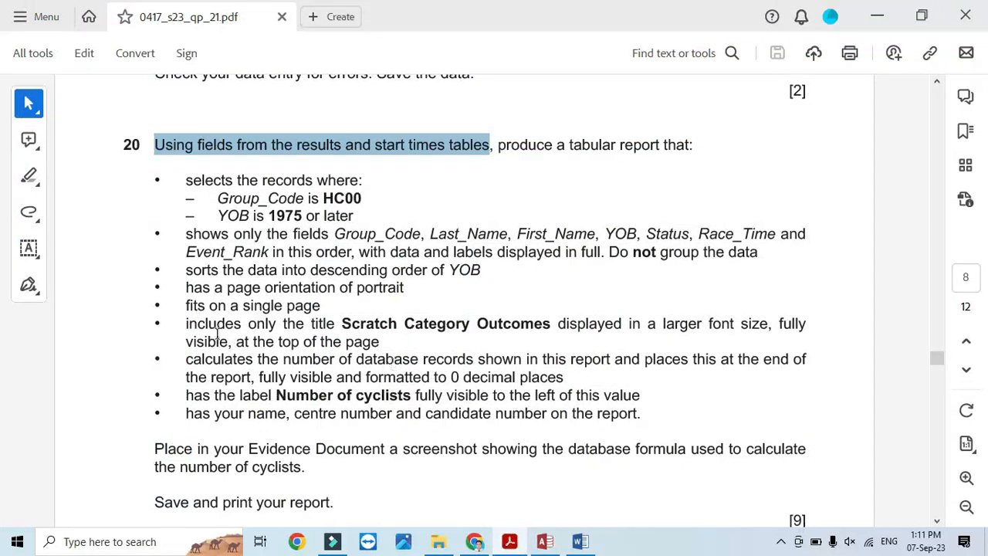
drag(183, 234, 421, 236)
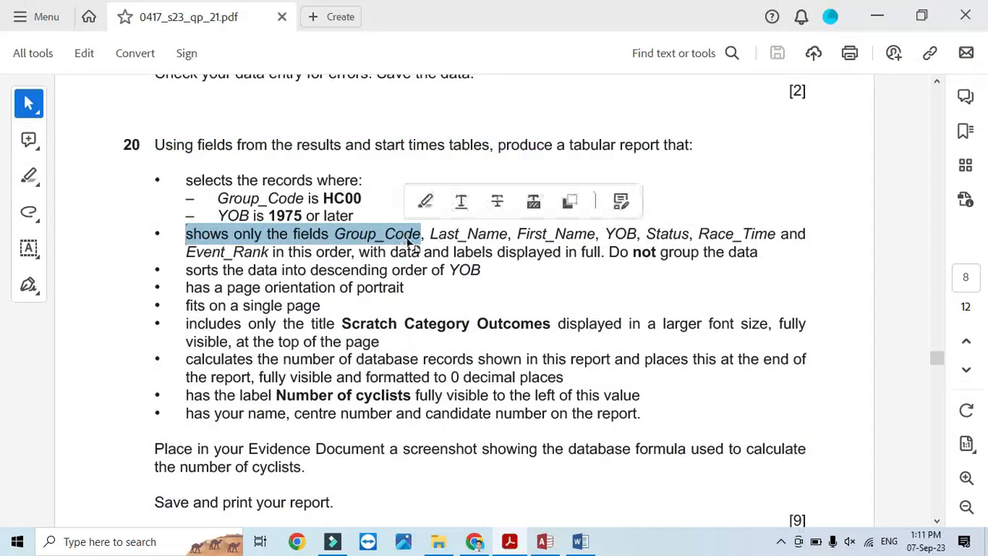
click(546, 543)
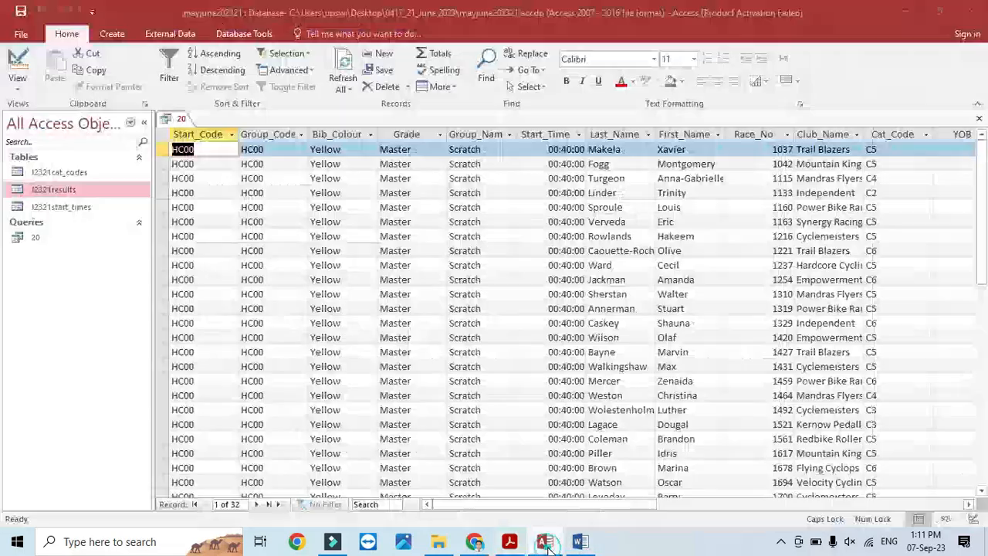
click(18, 62)
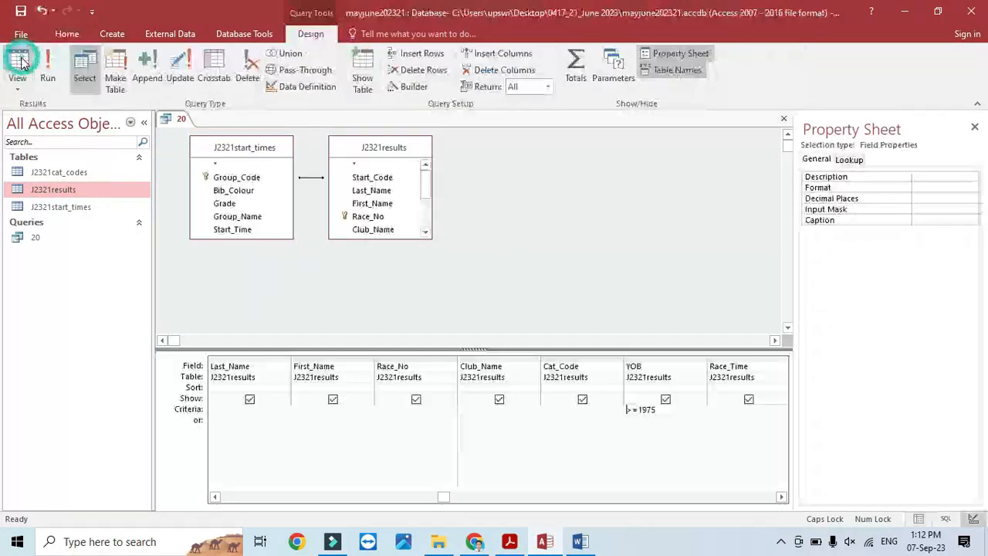
- Compare the query's first columns with question 20's field list and hide Start_Code from the query output
key(alt+Tab)
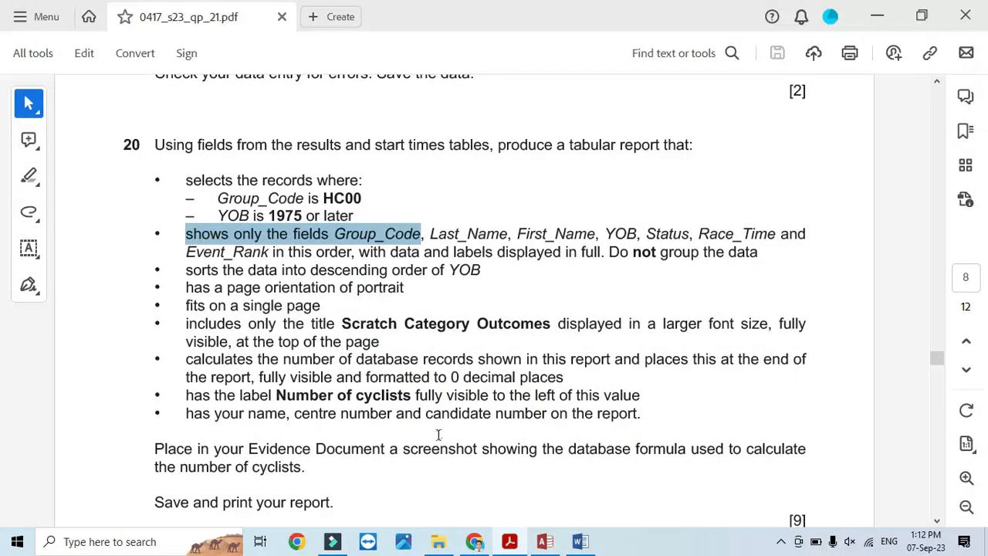
key(alt+Tab)
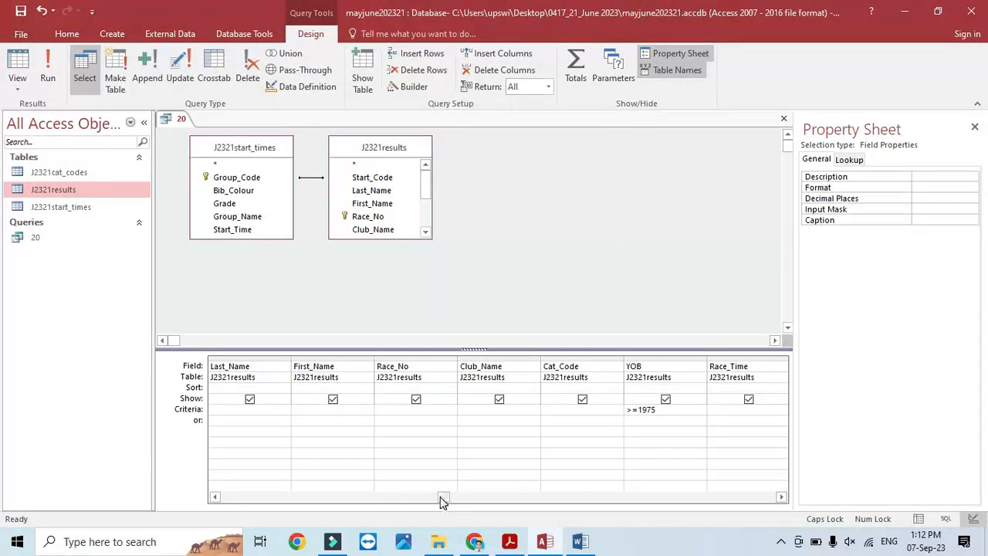
drag(443, 497, 199, 497)
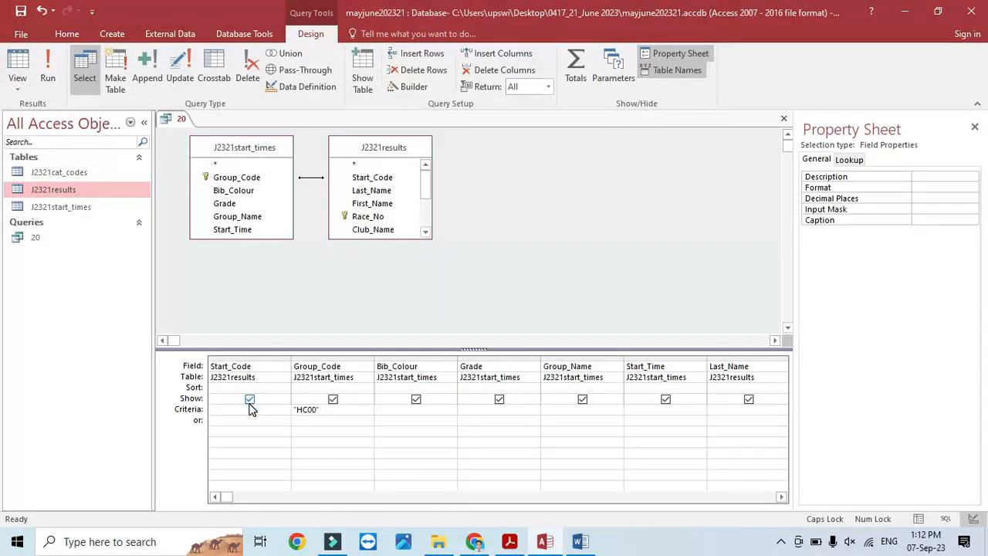
key(alt+Tab)
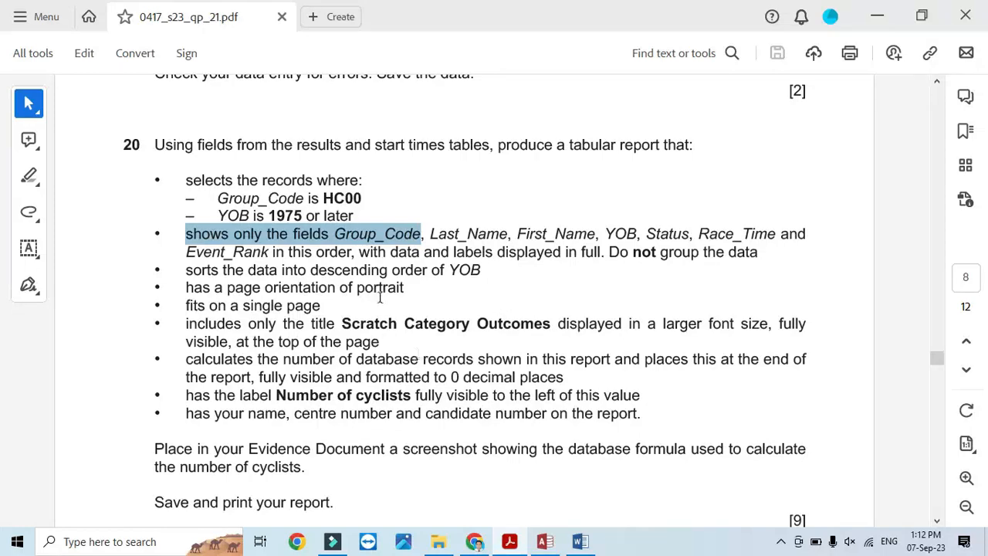
key(alt+Tab)
click(249, 400)
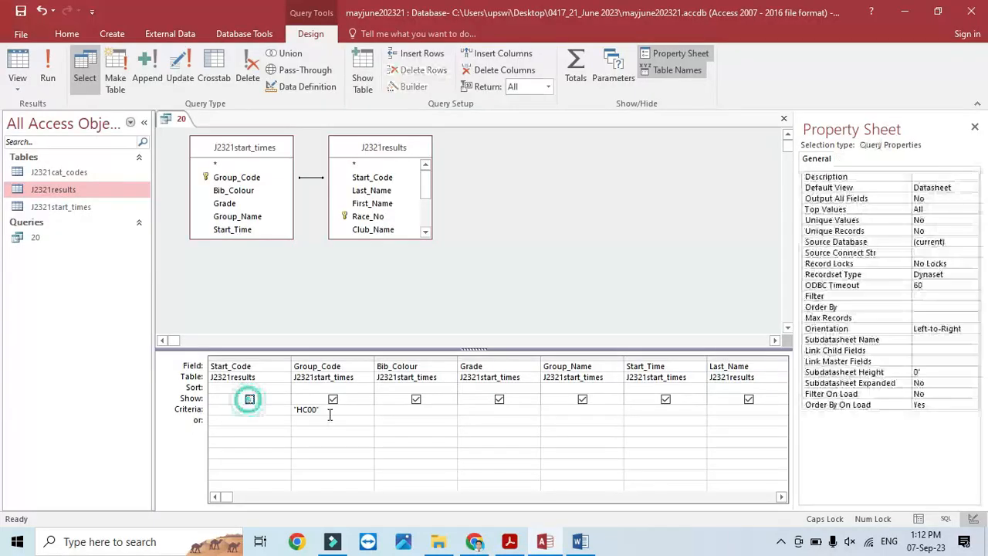
- Recheck question 20's field list and hide Bib_Colour and Grade from the query output
key(alt+Tab)
key(alt+Tab)
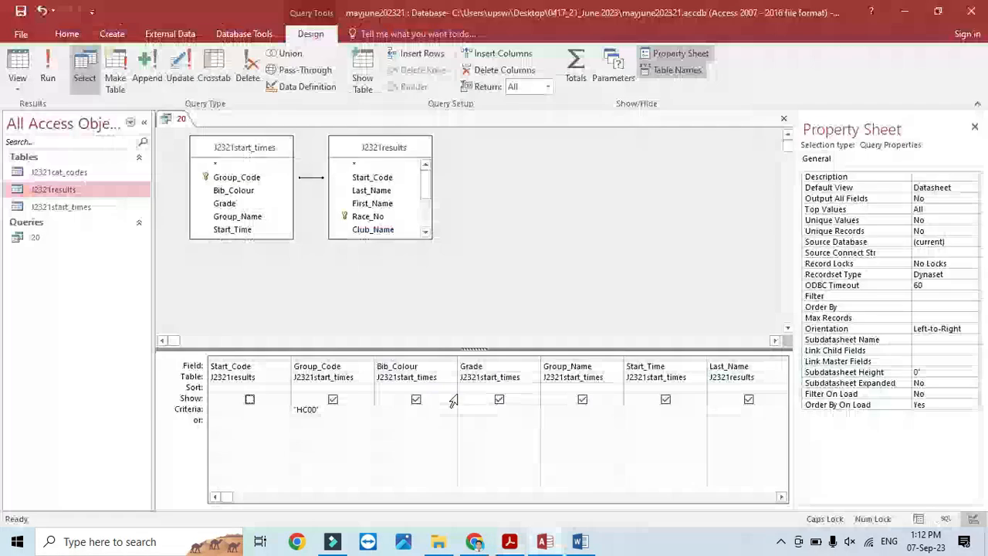
click(416, 399)
click(498, 399)
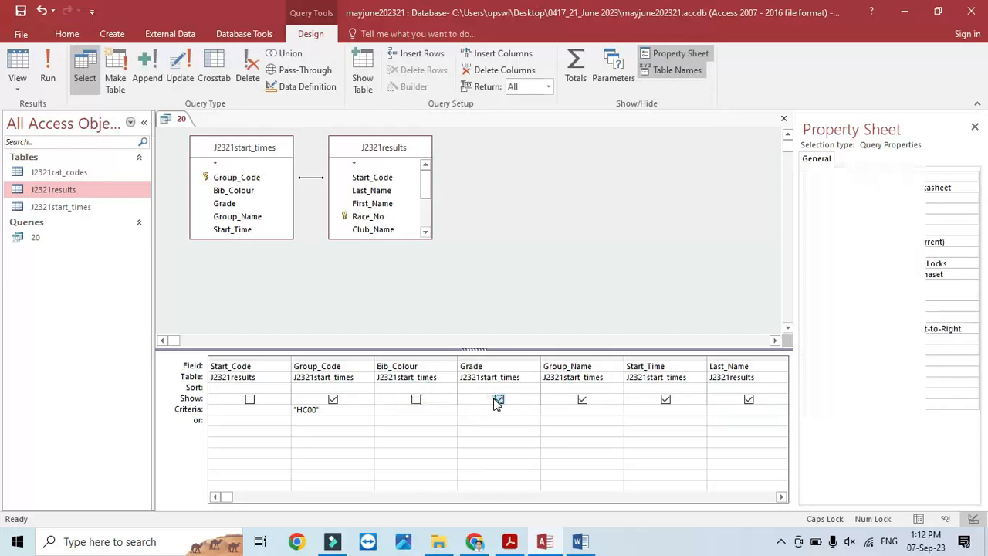
- Check Group_Name and Start_Time against question 20's field list and hide both from the query output
key(alt+Tab)
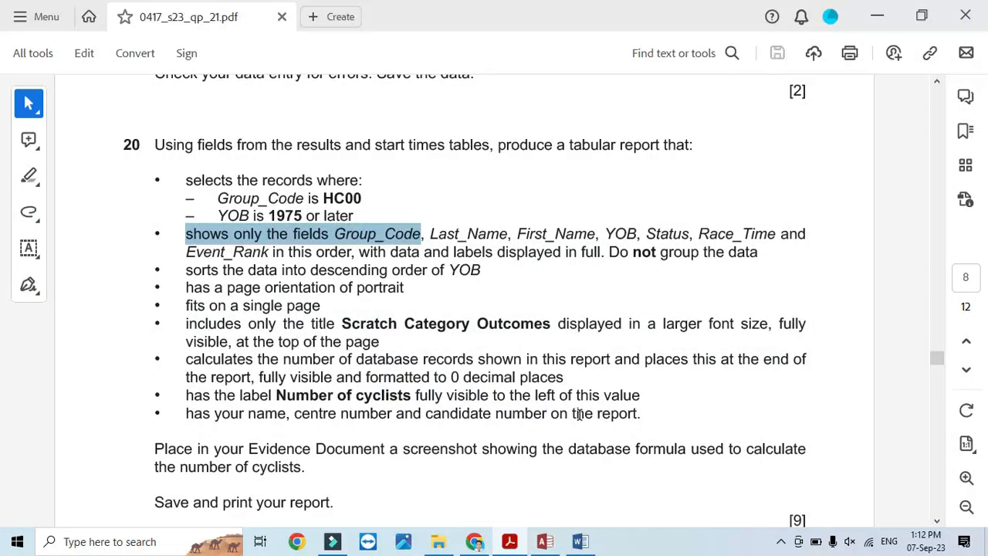
key(alt+Tab)
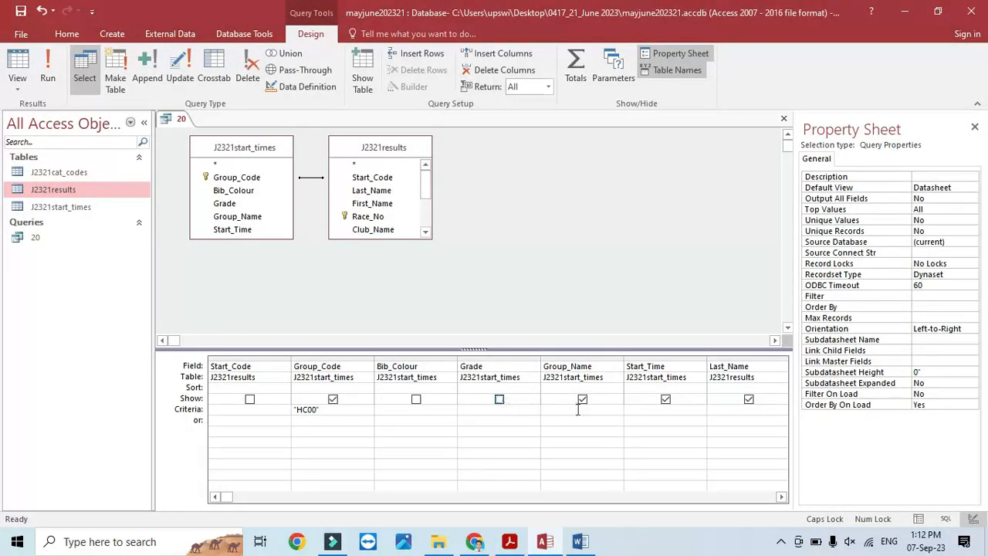
click(583, 399)
key(alt+Tab)
key(alt+Tab)
click(666, 399)
- Check the Last_Name, First_Name and Race_No columns against question 20's field list and hide Race_No from the output
key(alt+Tab)
key(alt+Tab)
click(782, 496)
click(781, 497)
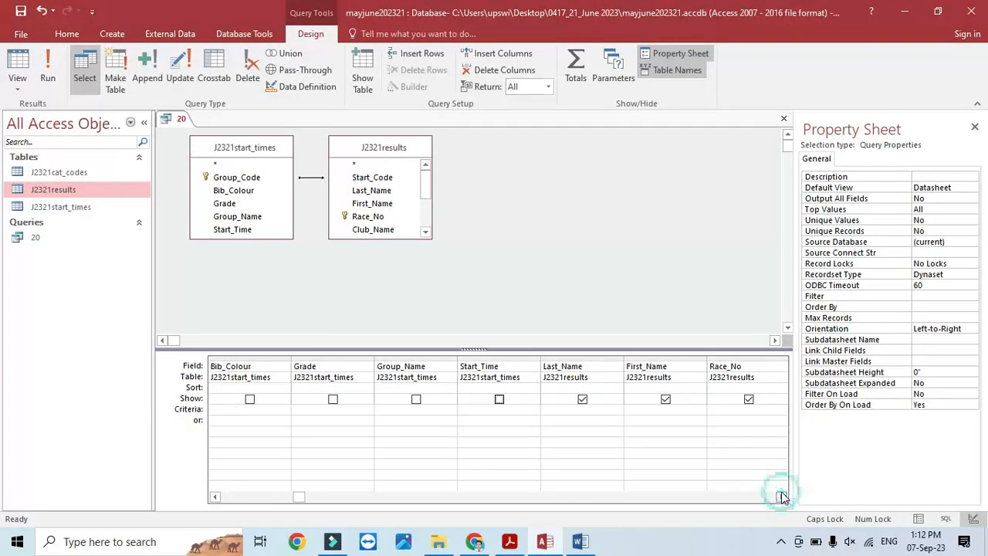
click(782, 497)
key(alt+Tab)
key(alt+Tab)
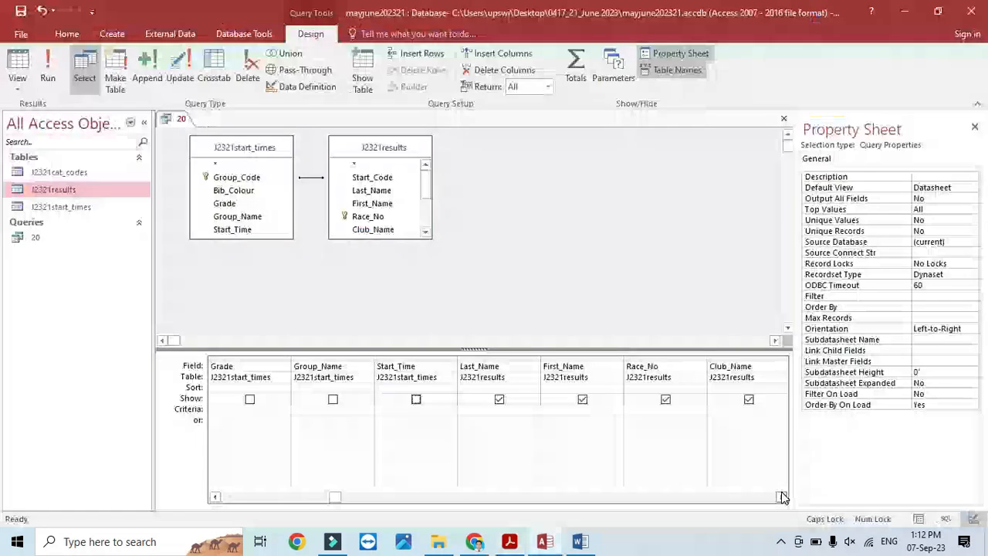
key(alt+Tab)
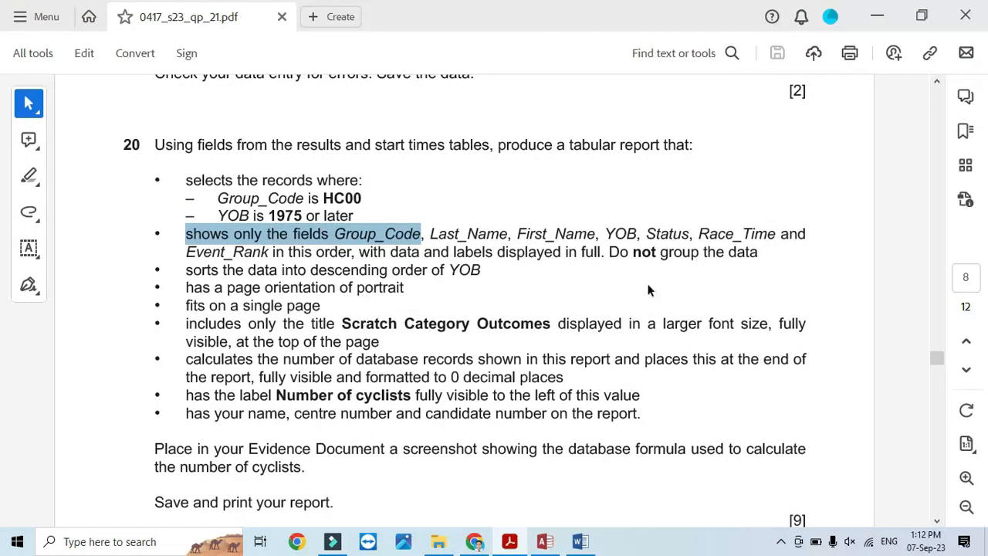
key(alt+Tab)
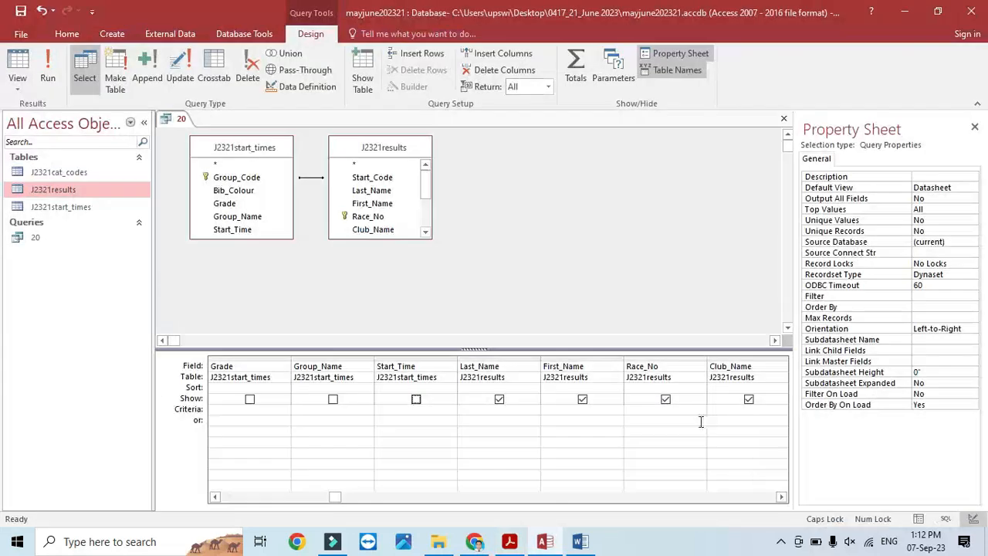
click(666, 399)
- Check Club_Name against question 20's field list and hide it from the query output
key(alt+Tab)
key(alt+Tab)
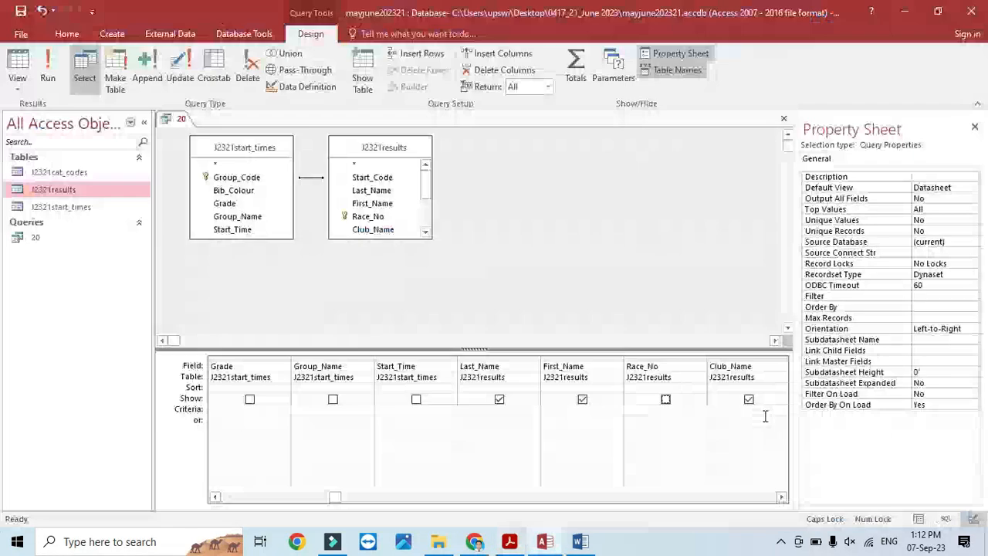
click(749, 402)
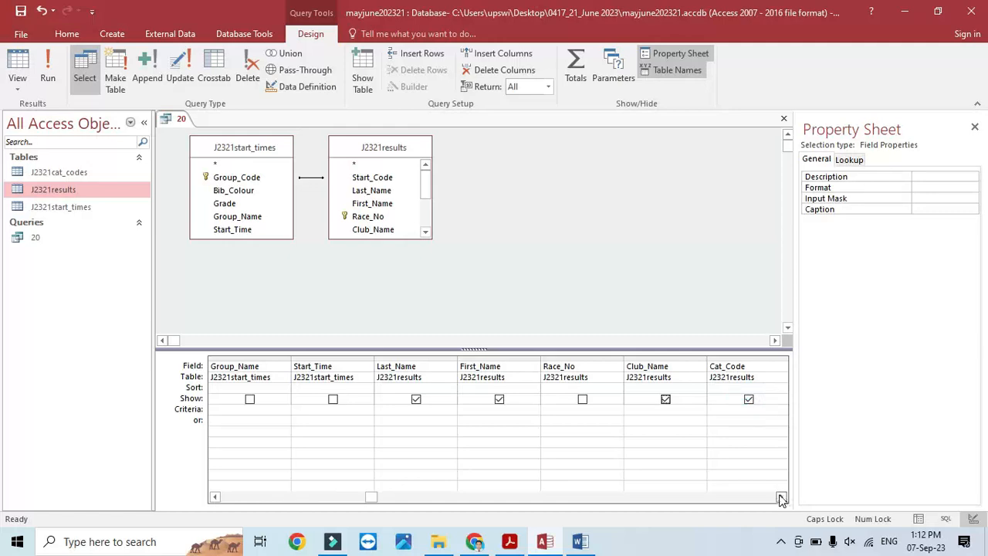
click(666, 399)
- Check Cat_Code and YOB against question 20's field list and try to hide Cat_Code from the query output
key(alt+Tab)
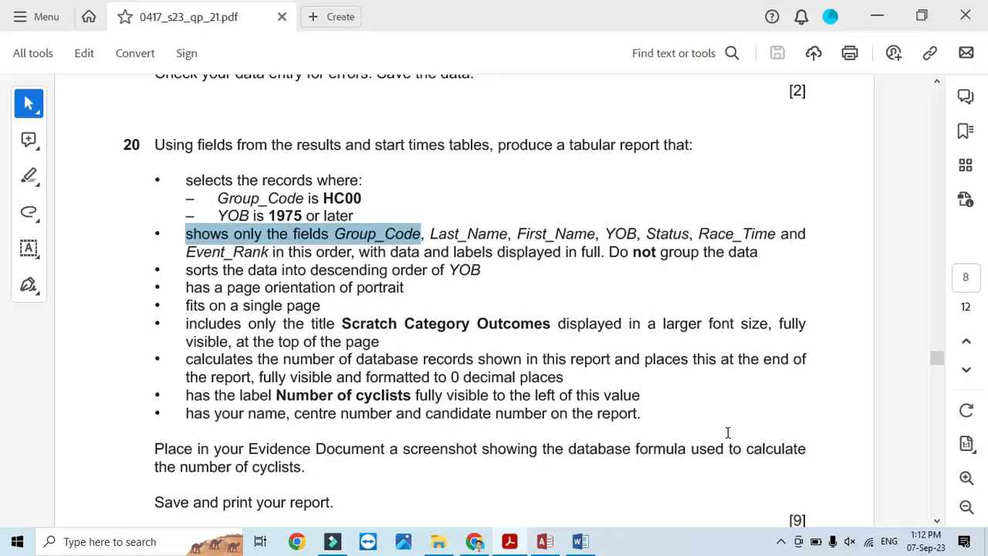
key(alt+Tab)
click(748, 400)
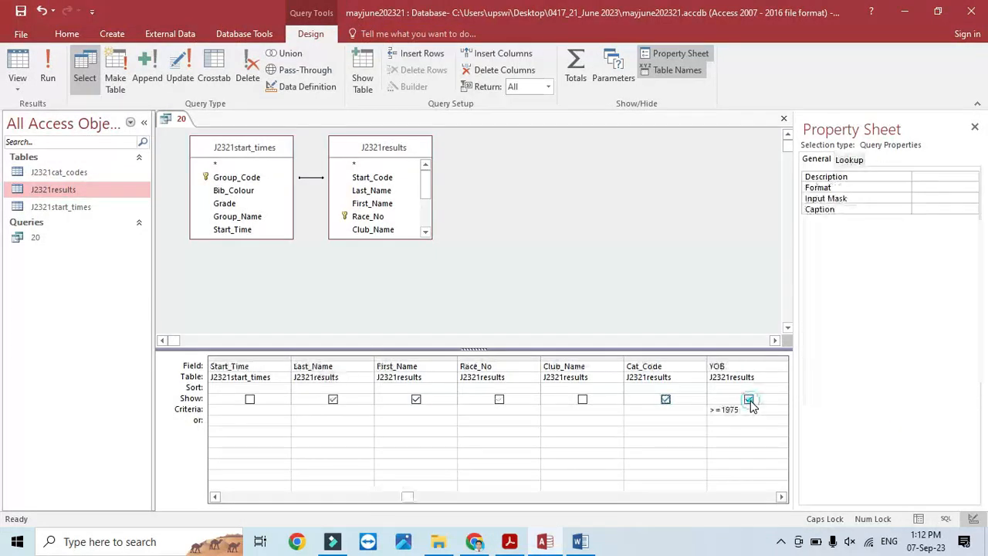
key(alt+Tab)
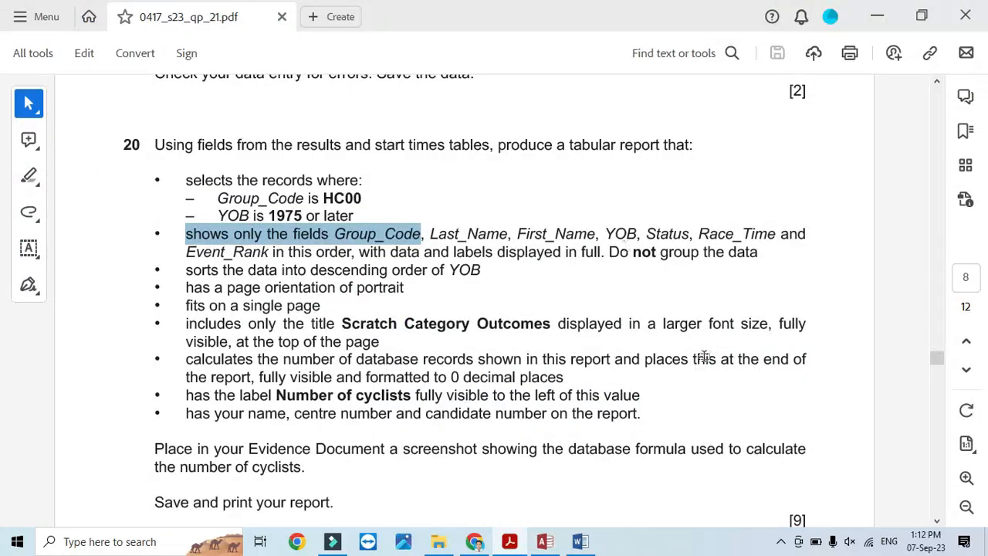
key(alt+Tab)
click(781, 497)
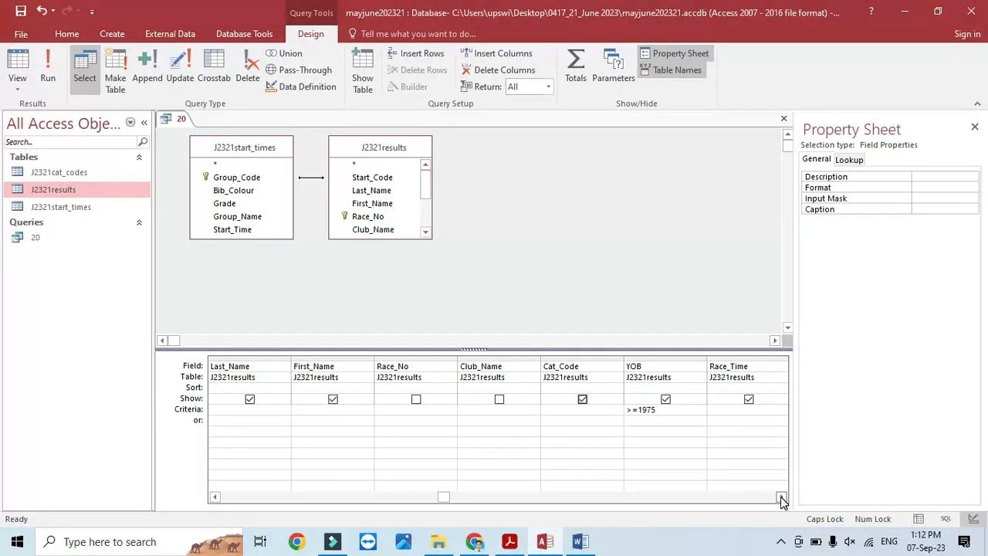
- Hide Race_Time from the query output, check it against question 20's field list, and show it again
click(753, 407)
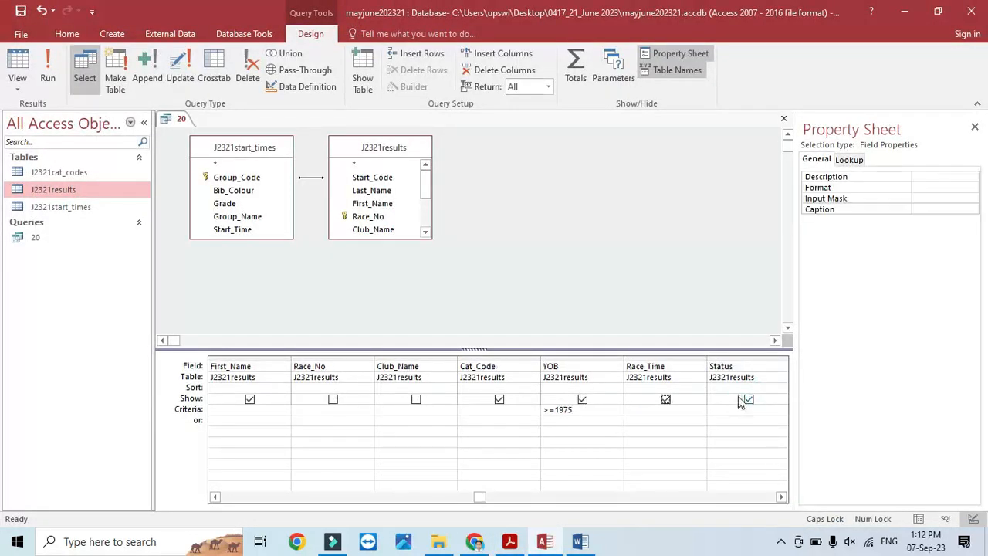
click(667, 402)
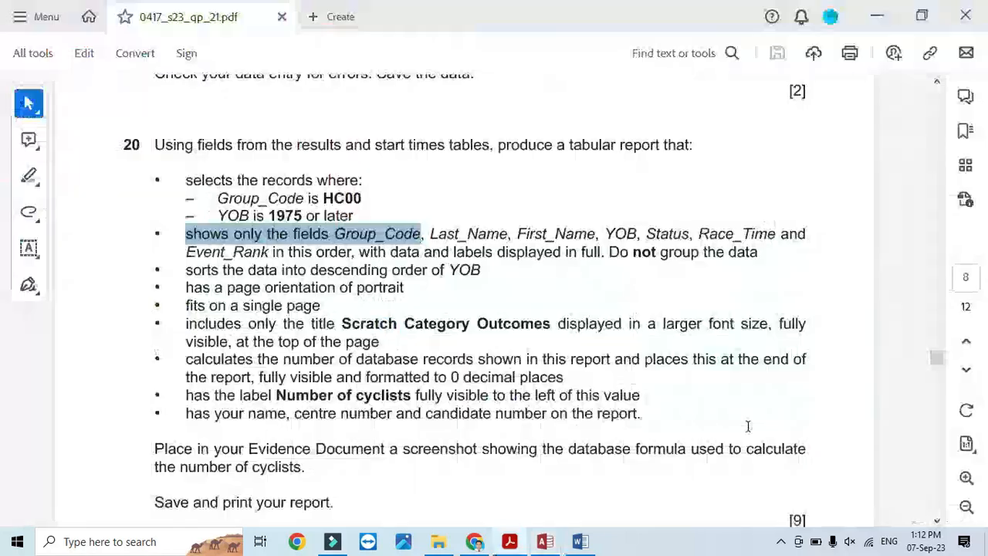
key(alt+Tab)
key(alt+Tab)
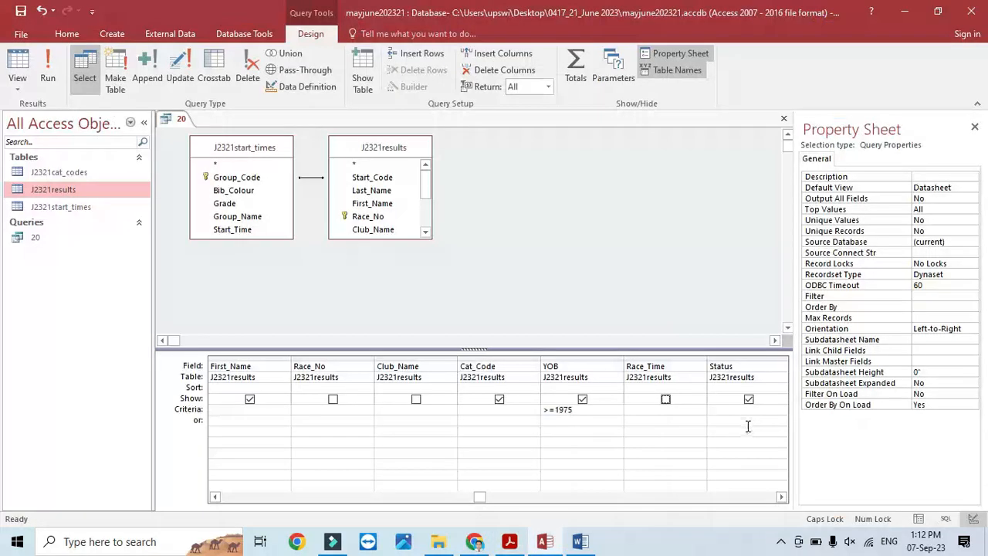
click(667, 401)
key(alt+Tab)
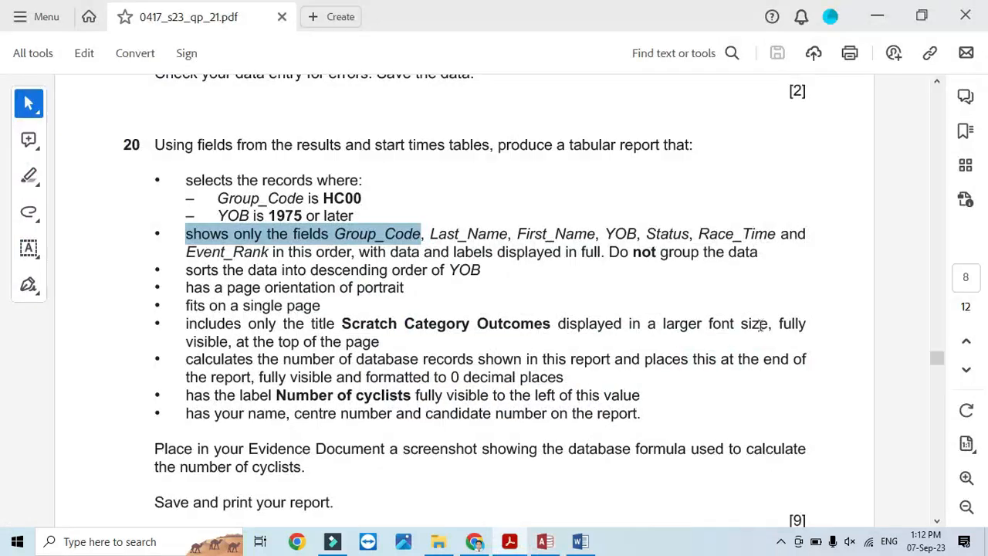
key(alt+Tab)
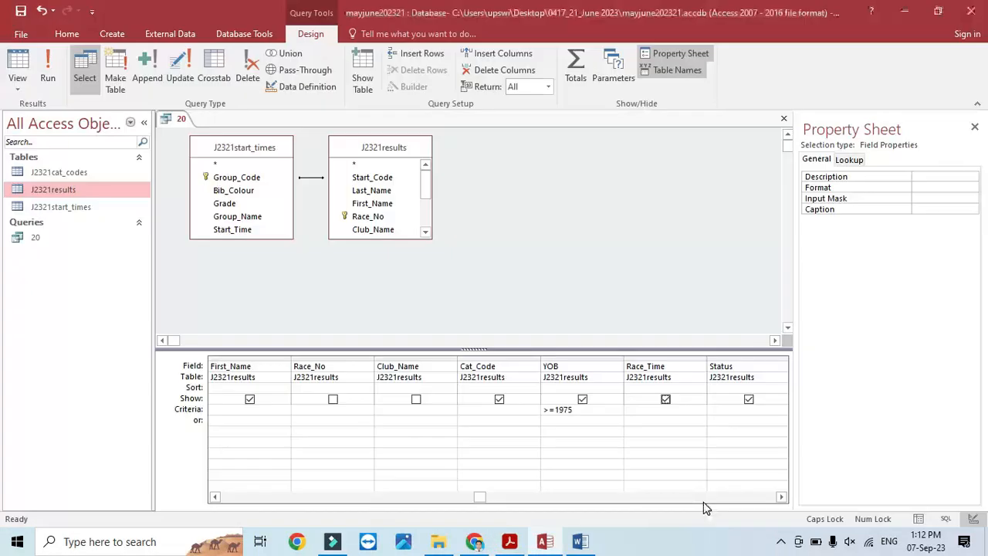
- Exclude the Cat_Rank field from the output of query 20 and run the query
click(781, 497)
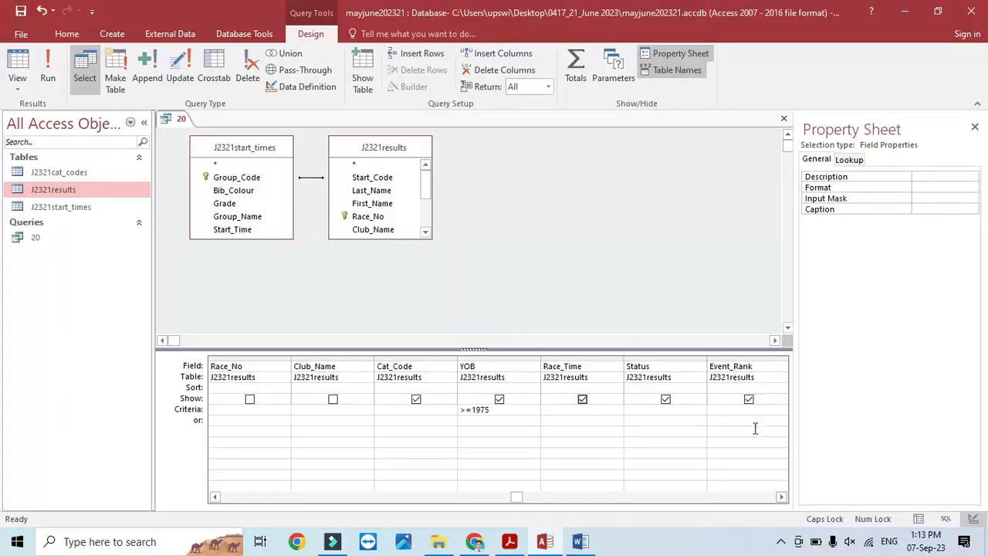
click(781, 497)
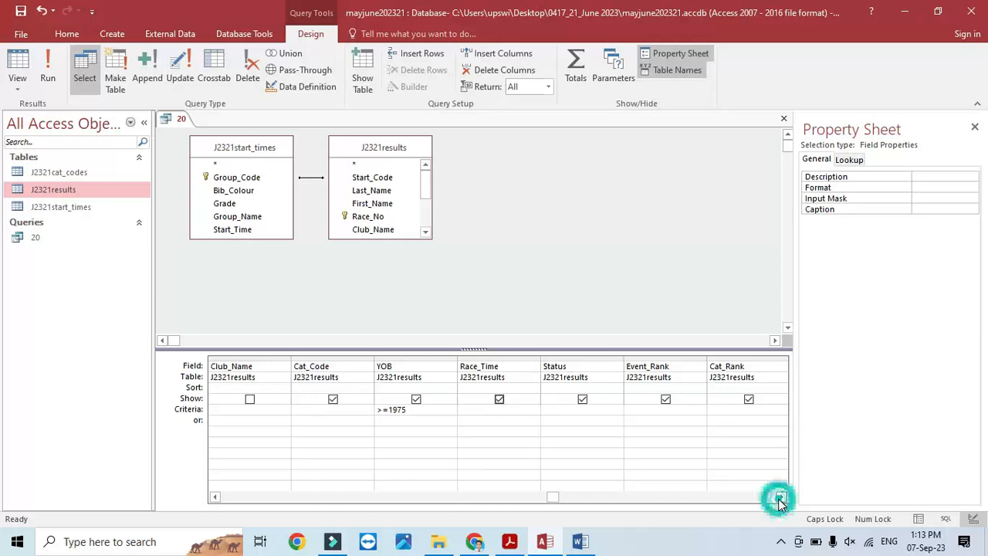
click(748, 399)
click(666, 399)
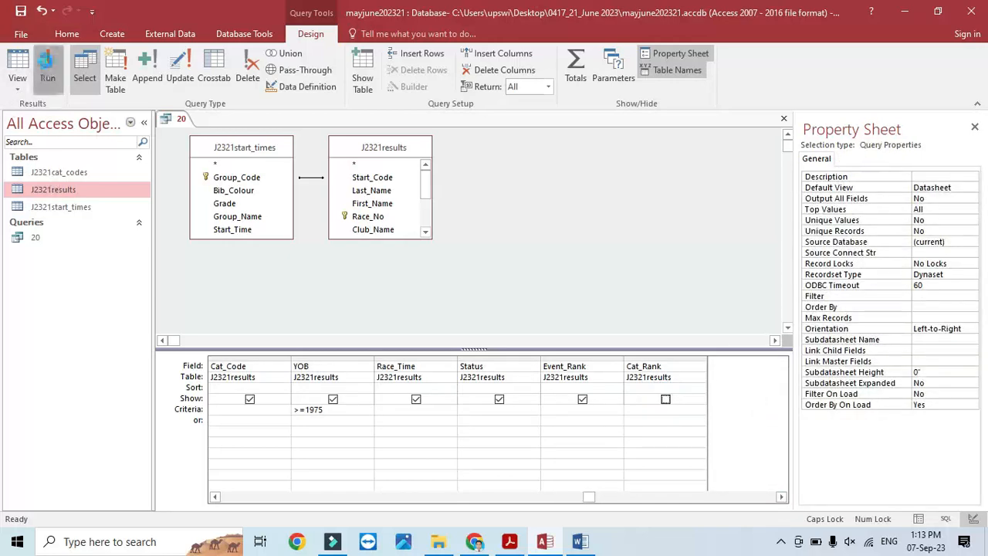
click(48, 69)
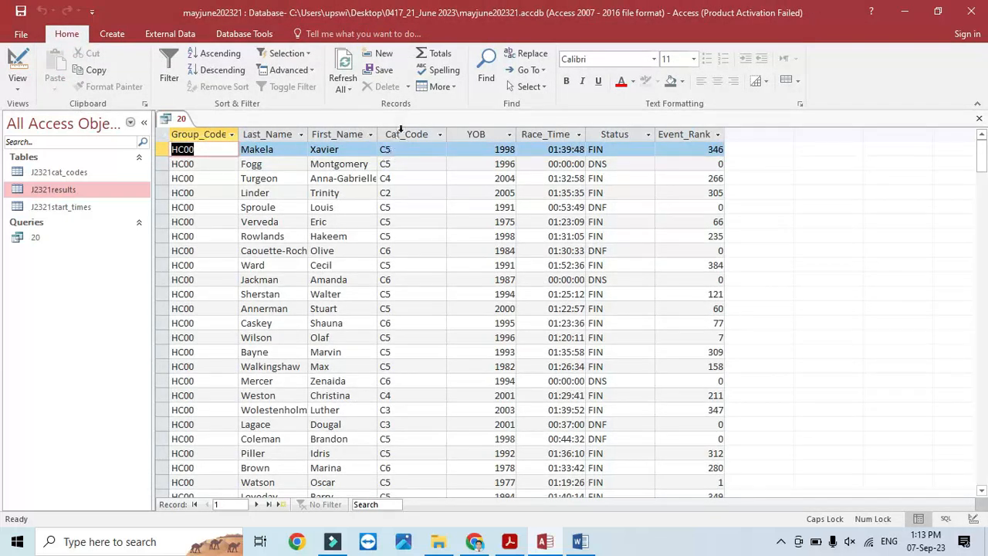
- Check the question paper's required field list, hide Cat_Code in query 20, and save and rerun the query
key(alt+Tab)
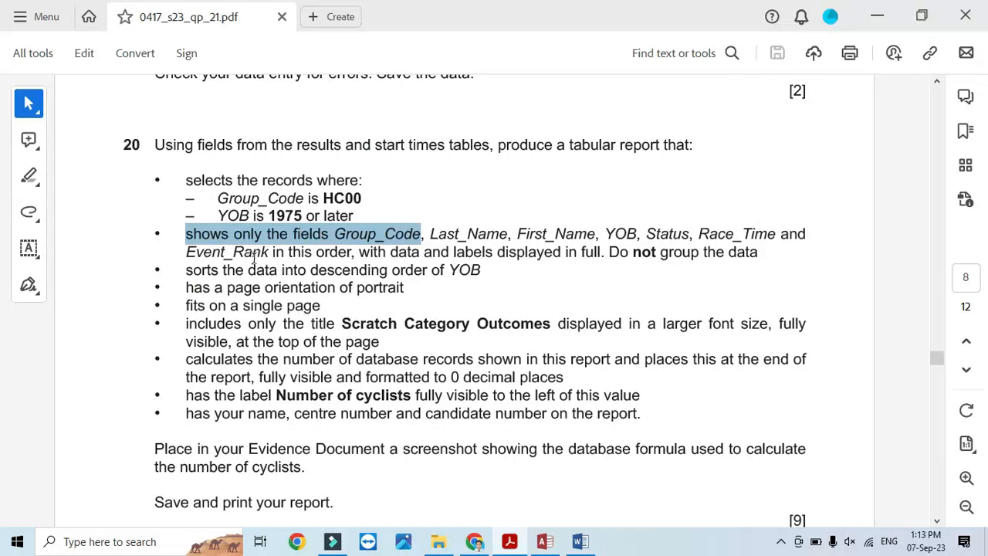
key(alt+Tab)
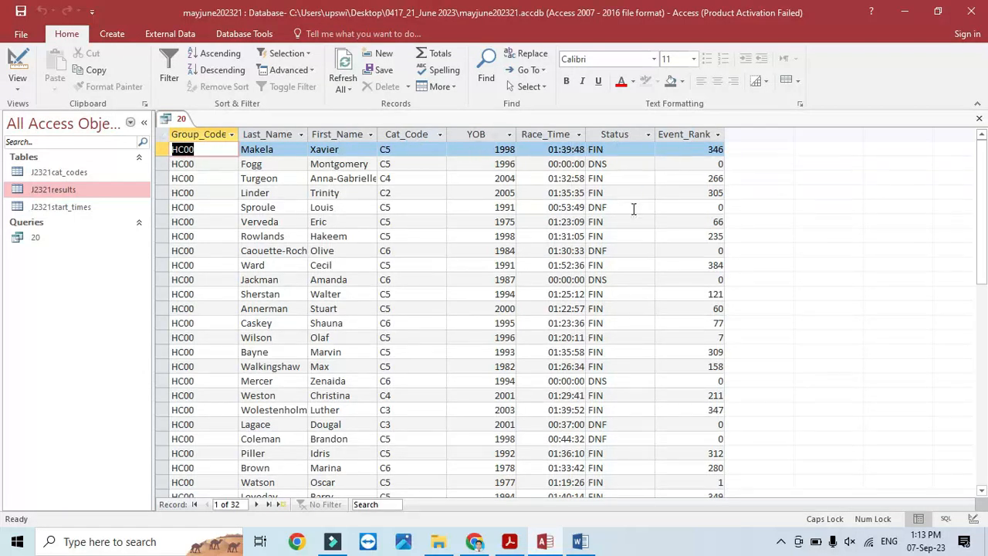
key(alt+Tab)
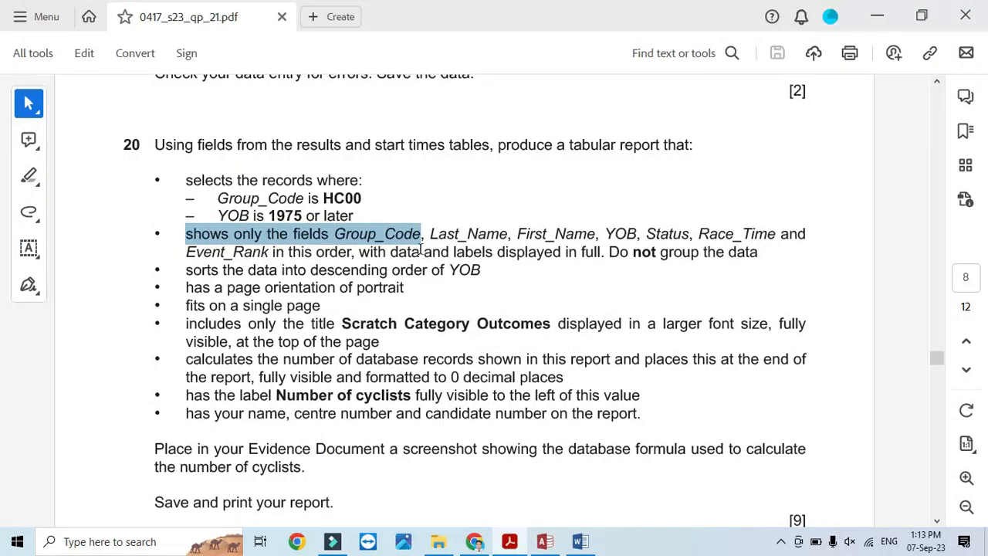
key(alt+Tab)
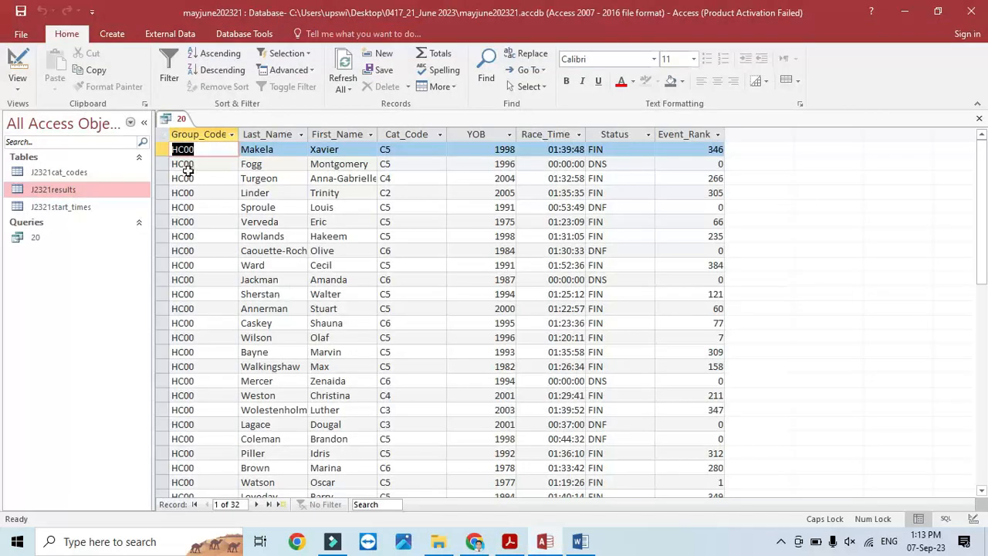
click(17, 69)
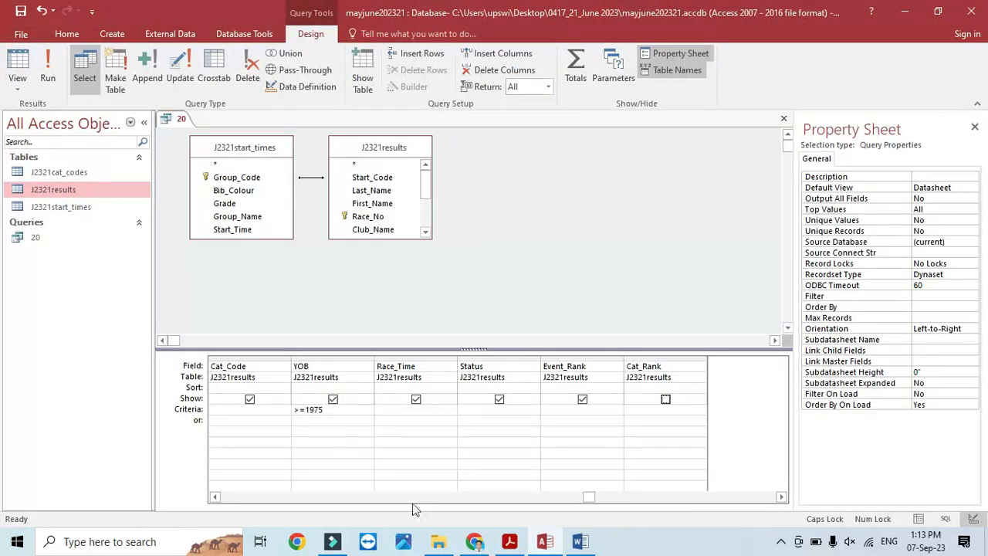
click(249, 399)
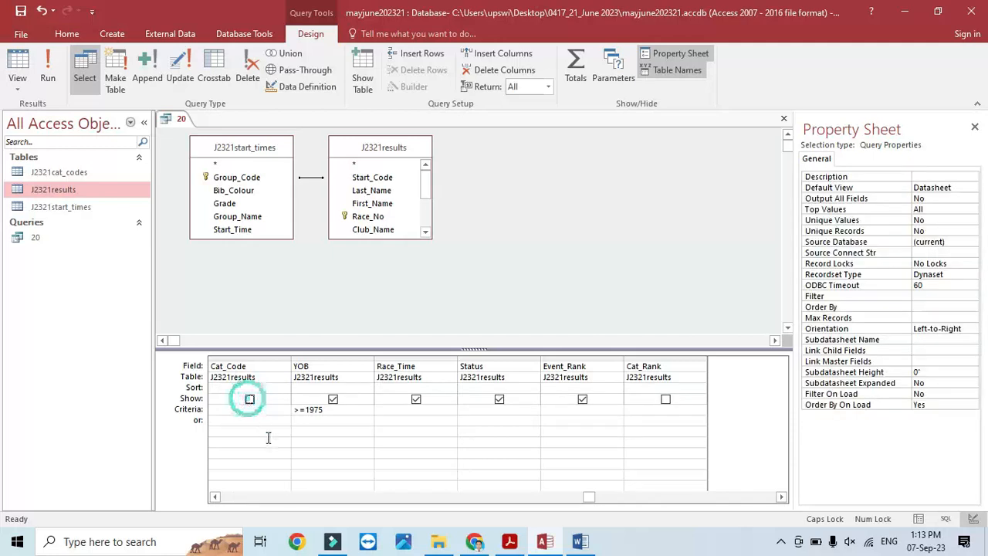
click(21, 11)
click(44, 61)
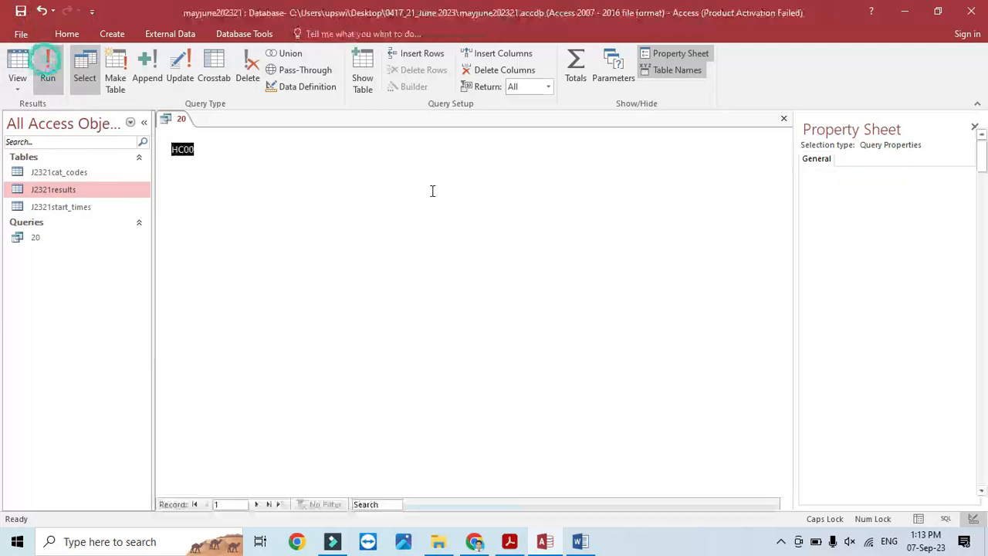
- Set the YOB field in query 20 to sort descending, as the question paper requires
key(alt+Tab)
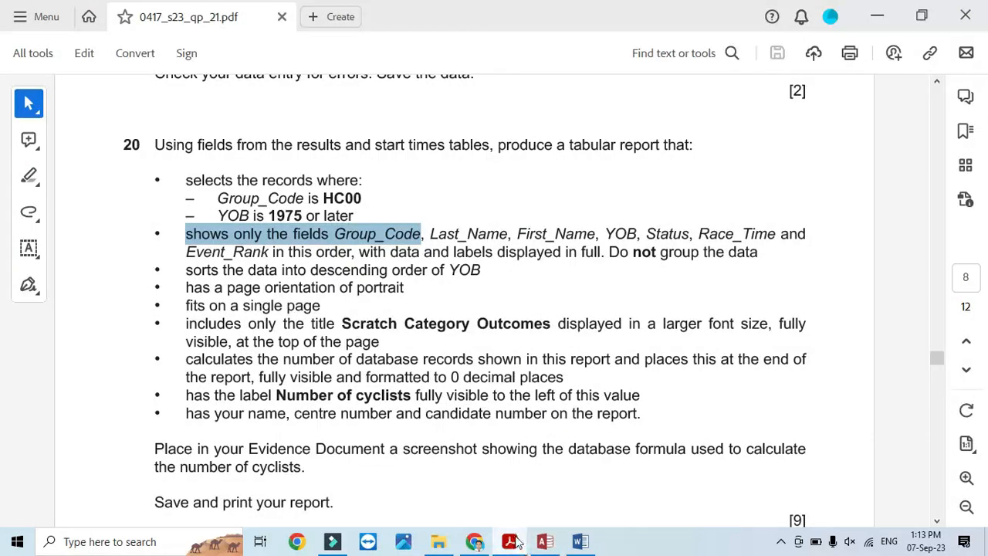
drag(186, 272, 481, 278)
key(alt+Tab)
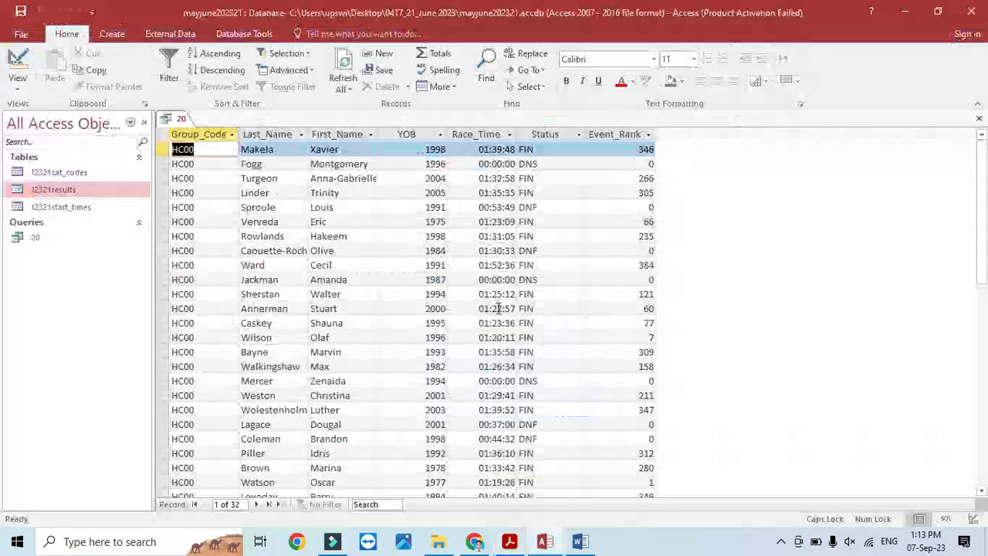
click(25, 60)
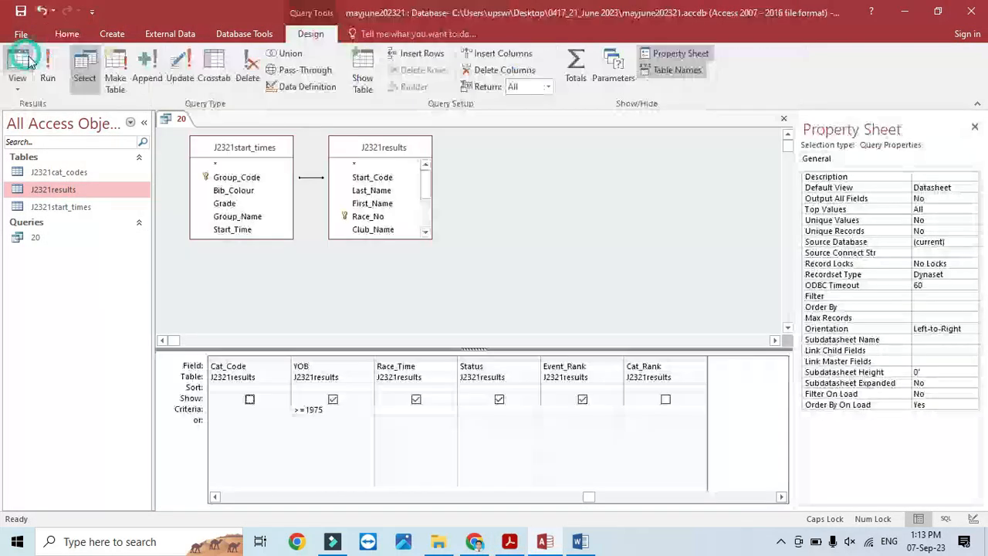
click(365, 386)
click(345, 410)
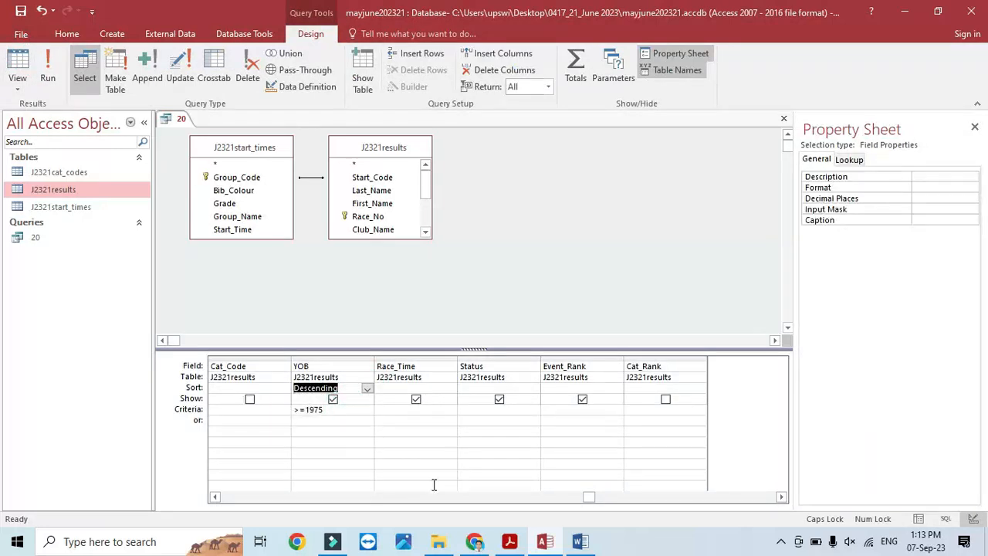
- Review the remaining report requirements in the question paper, close query 20 and start the Report Wizard based on it
key(alt+Tab)
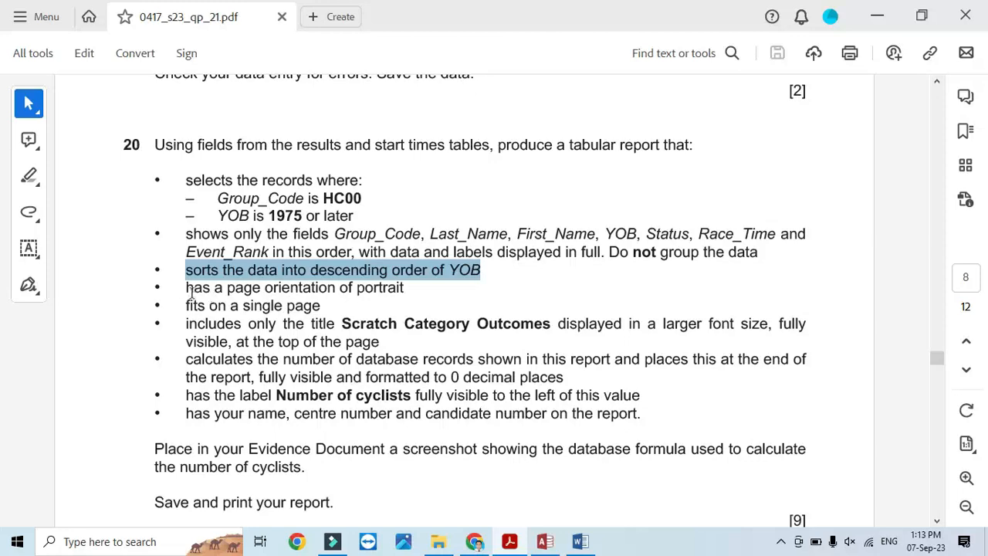
drag(191, 292, 633, 426)
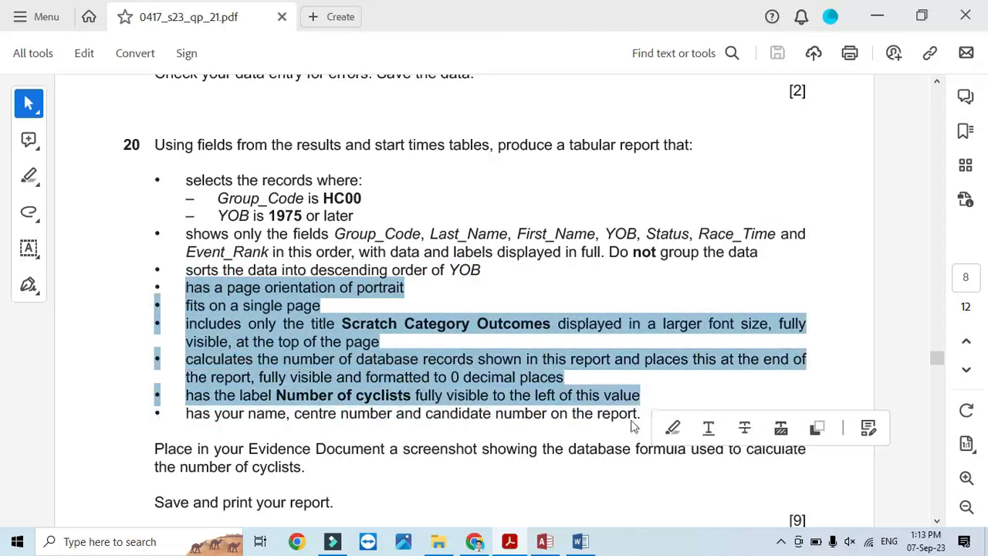
key(alt+Tab)
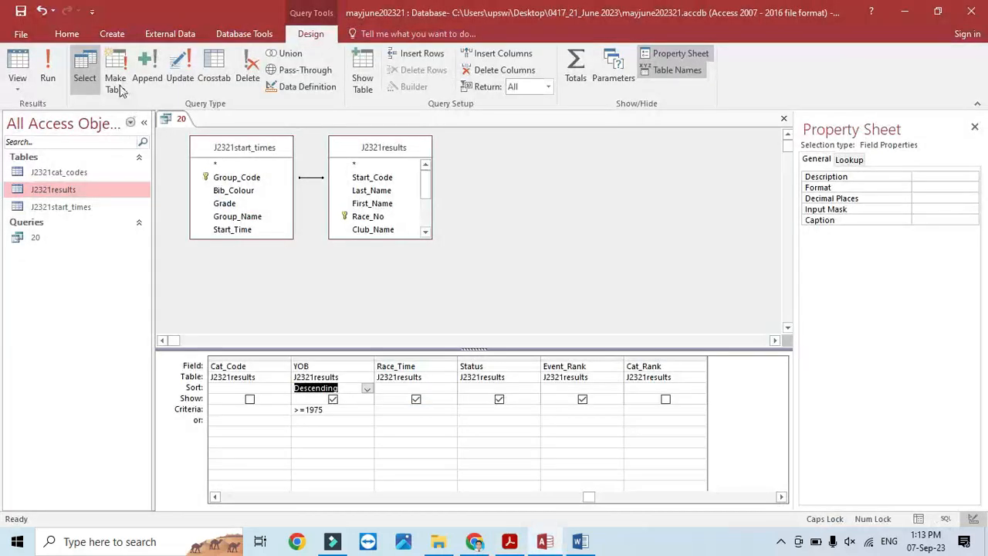
click(782, 121)
click(67, 239)
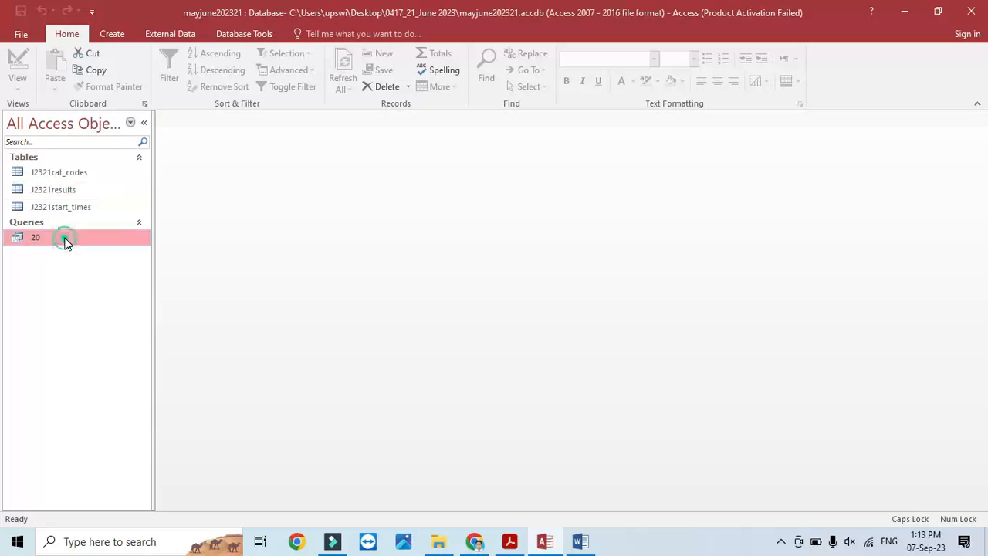
click(112, 34)
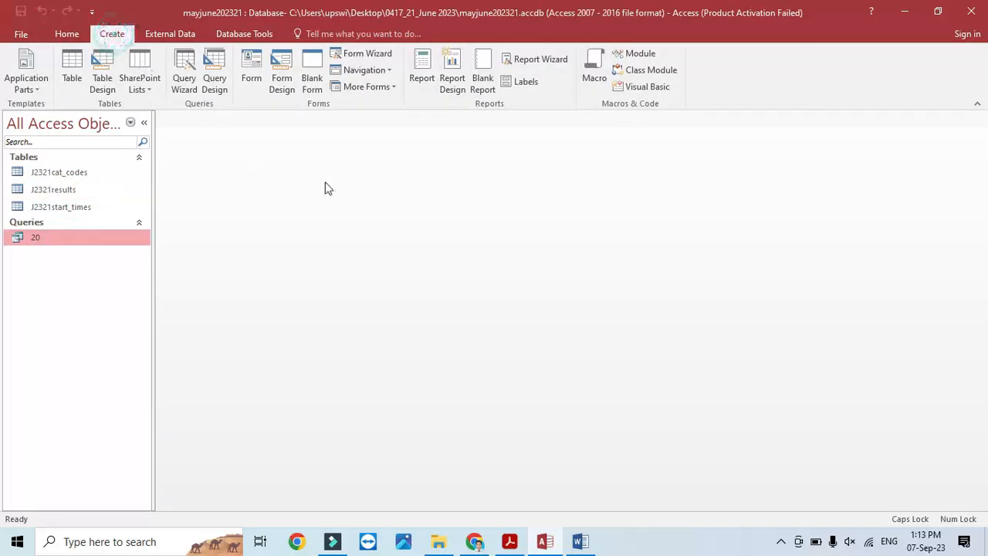
click(533, 62)
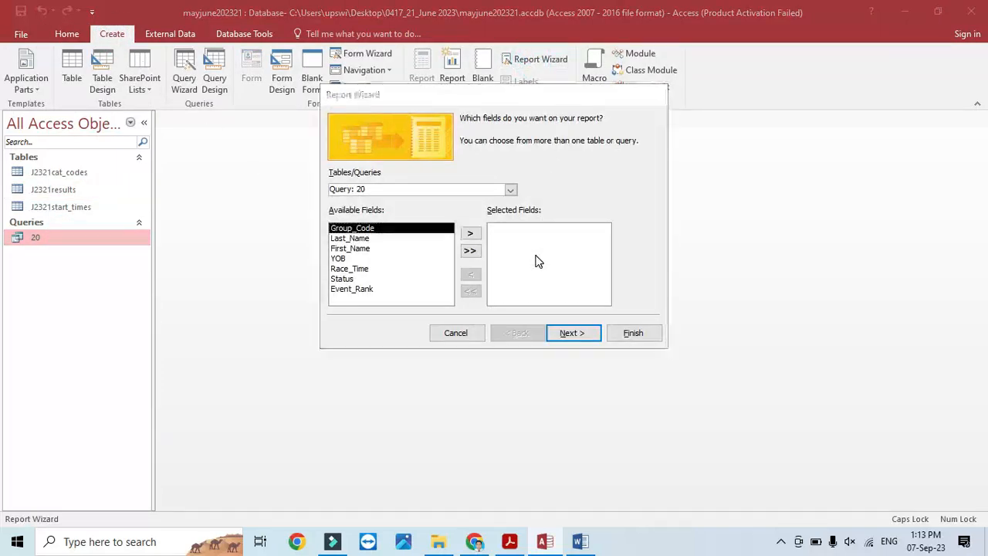
- Add Group_Code, Last_Name and First_Name from query 20 to the report, following the field order in the question paper
key(alt+Tab)
key(alt+Tab)
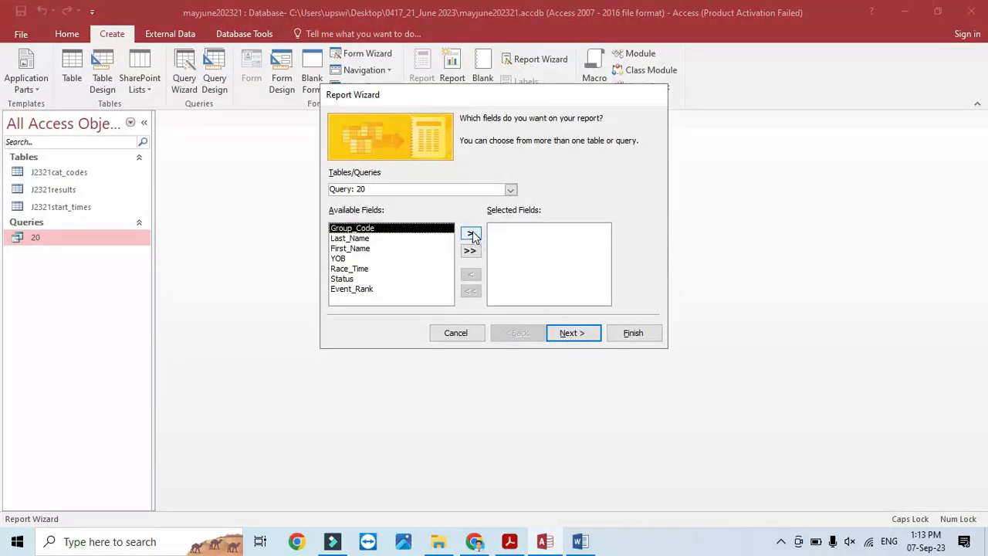
click(471, 234)
click(471, 234)
key(alt+Tab)
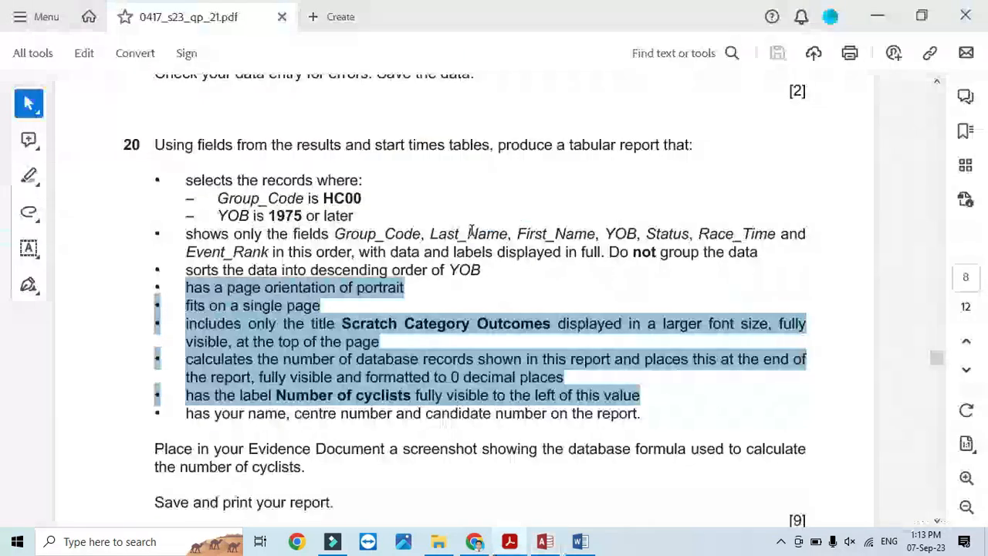
key(alt+Tab)
click(471, 234)
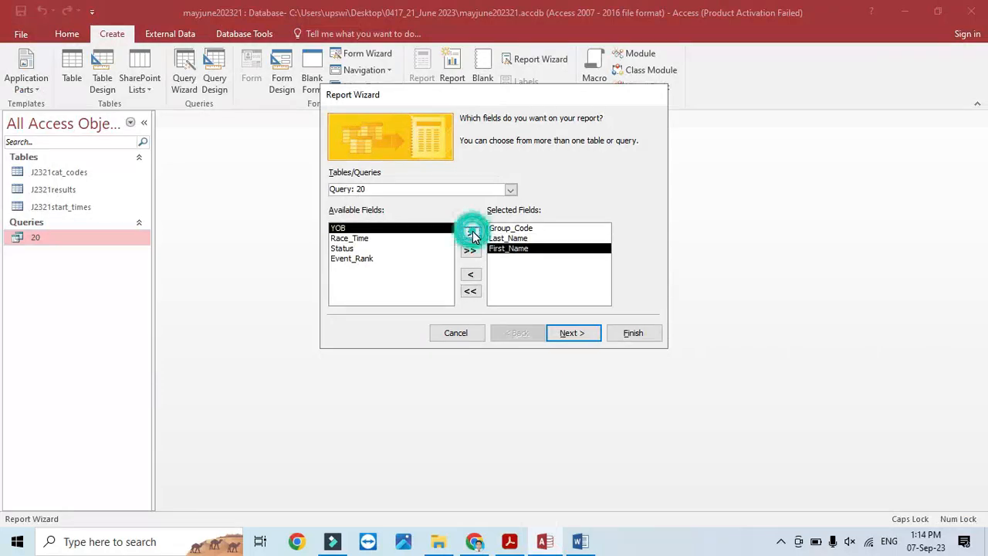
- Add YOB and Status as the report's next fields, checking the order against the question paper
key(alt+Tab)
key(alt+Tab)
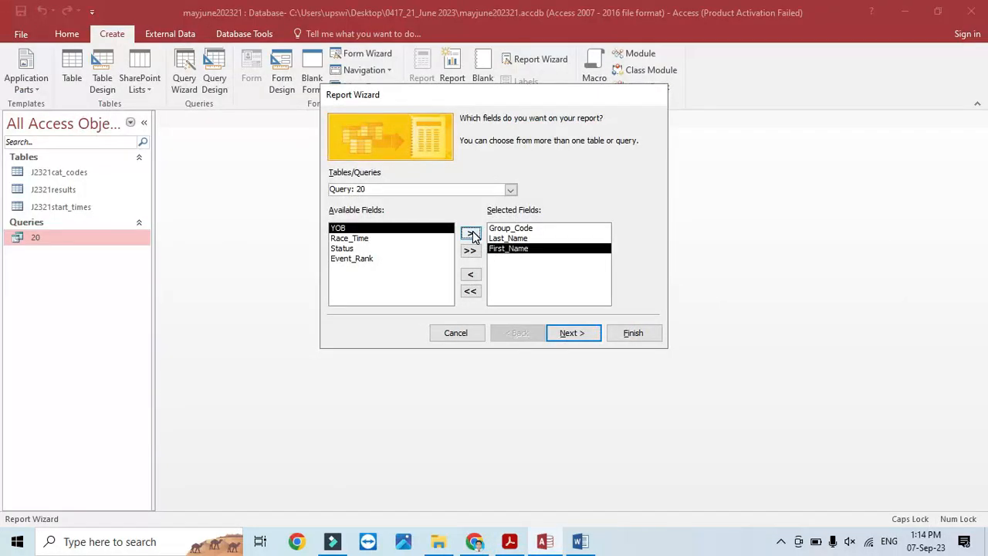
click(471, 234)
key(alt+Tab)
key(alt+Tab)
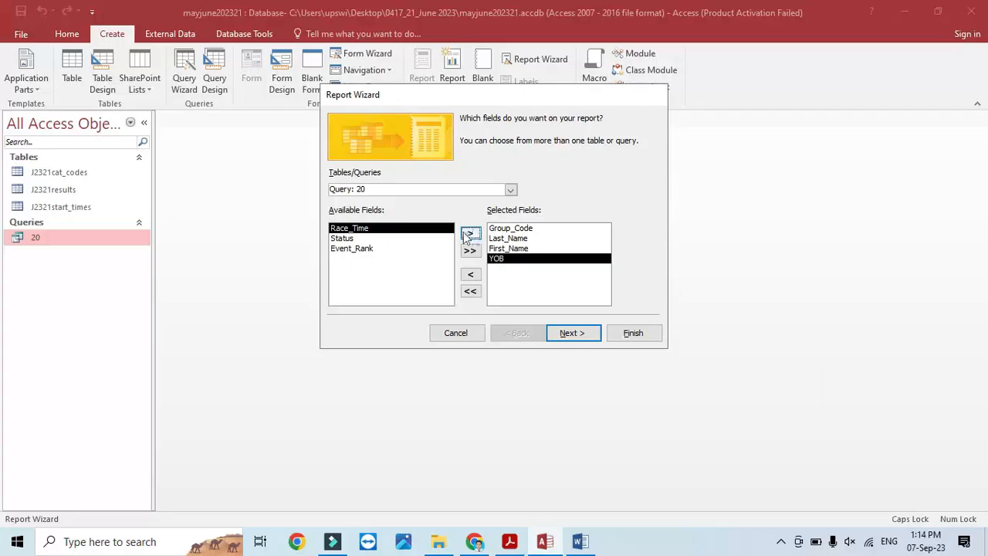
click(352, 239)
click(470, 233)
- Add Race_Time and Event_Rank as the report's last fields, checking the order against the question paper
key(alt+Tab)
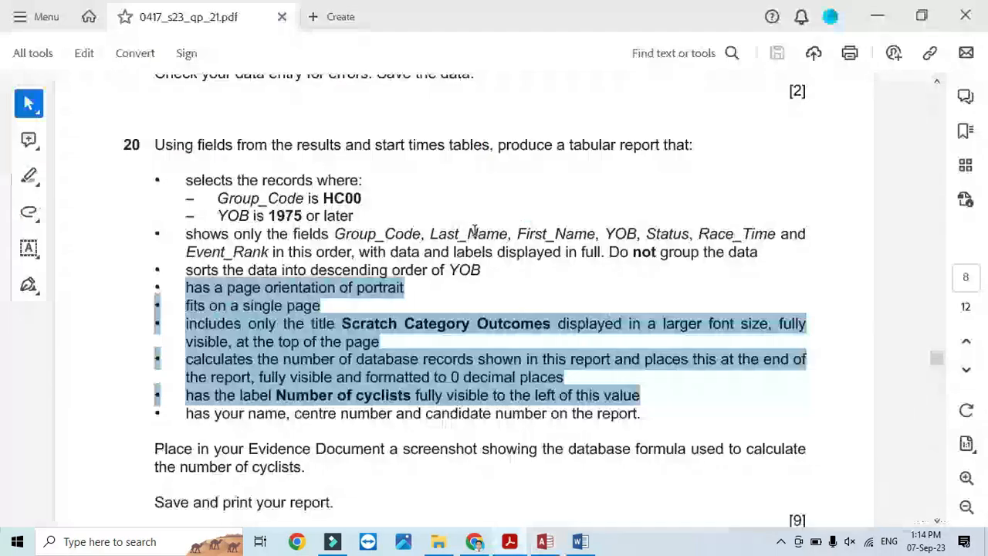
key(alt+Tab)
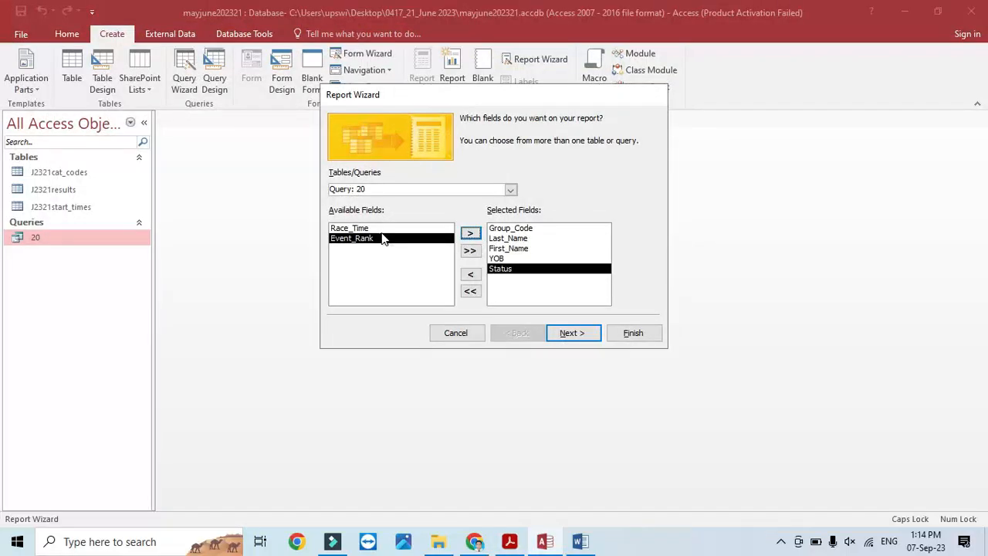
click(363, 228)
click(469, 232)
key(alt+Tab)
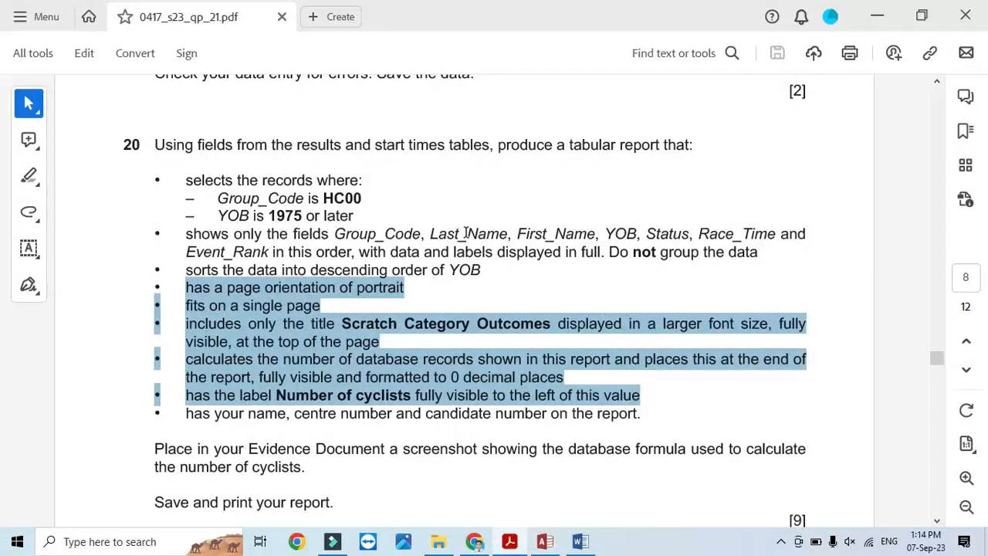
key(alt+Tab)
click(470, 233)
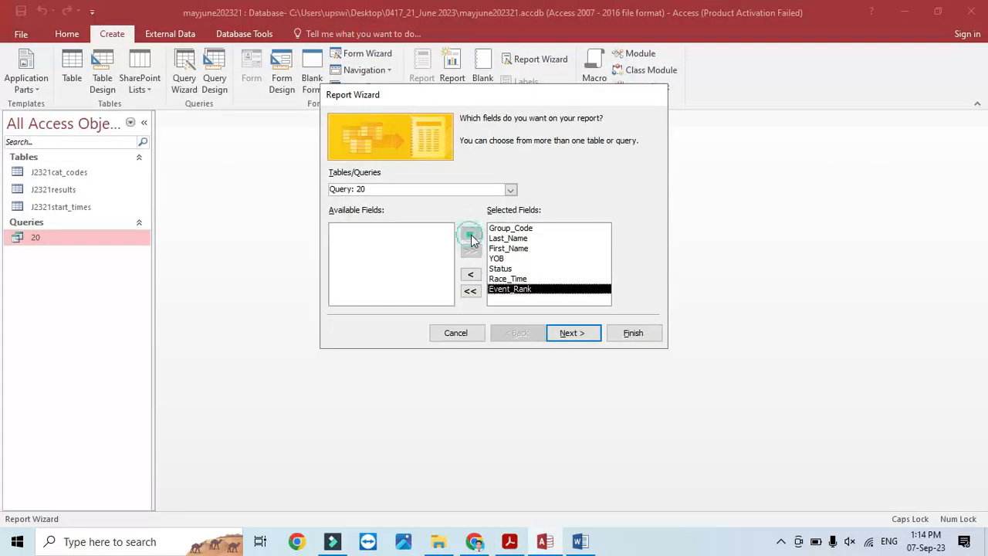
- Set the report to view data by J2321results, without grouping levels or wizard sorting, and proceed to the layout options
click(585, 332)
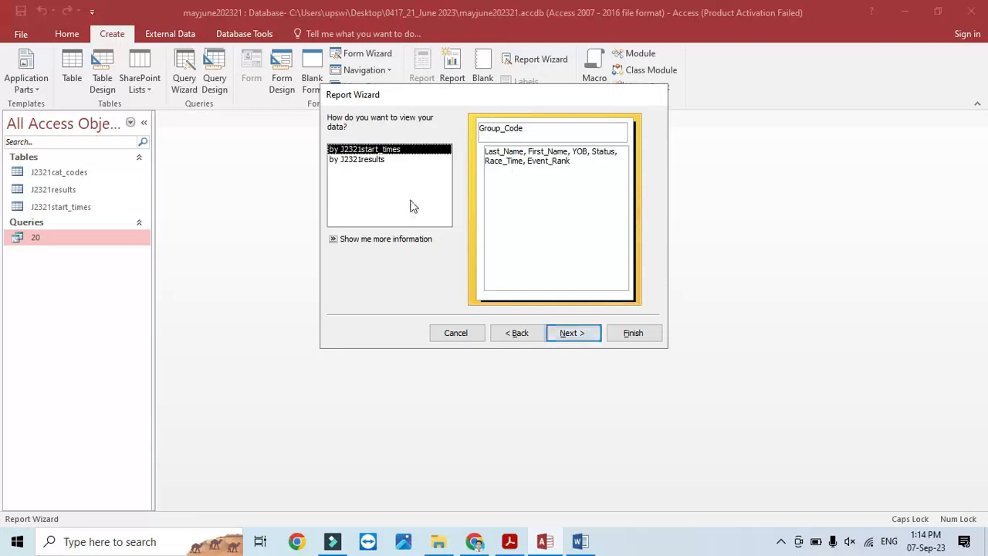
click(375, 159)
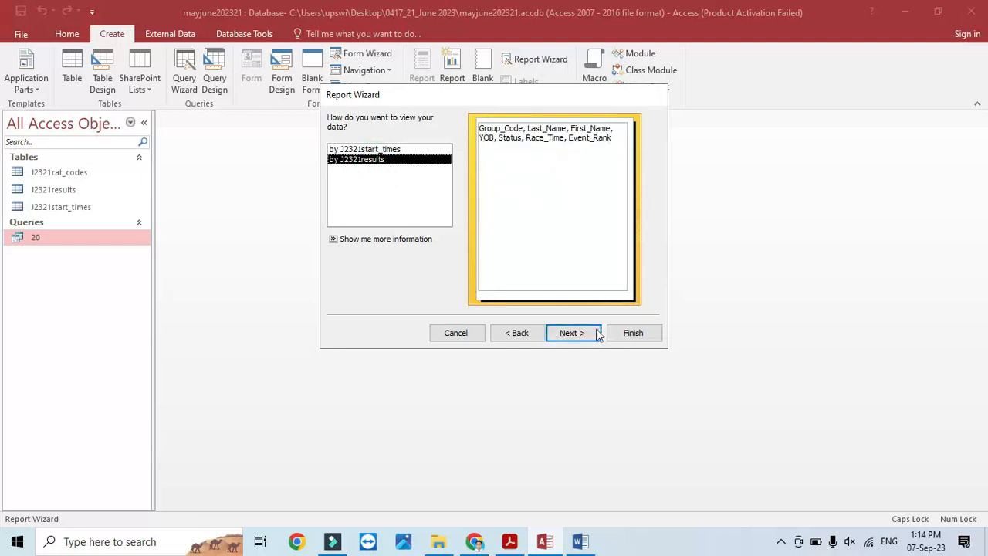
click(572, 332)
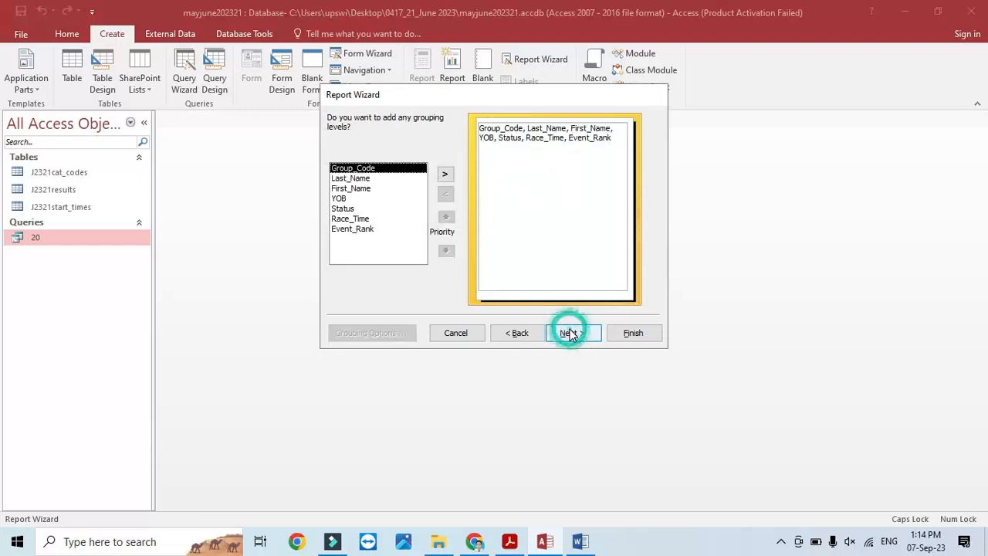
click(571, 333)
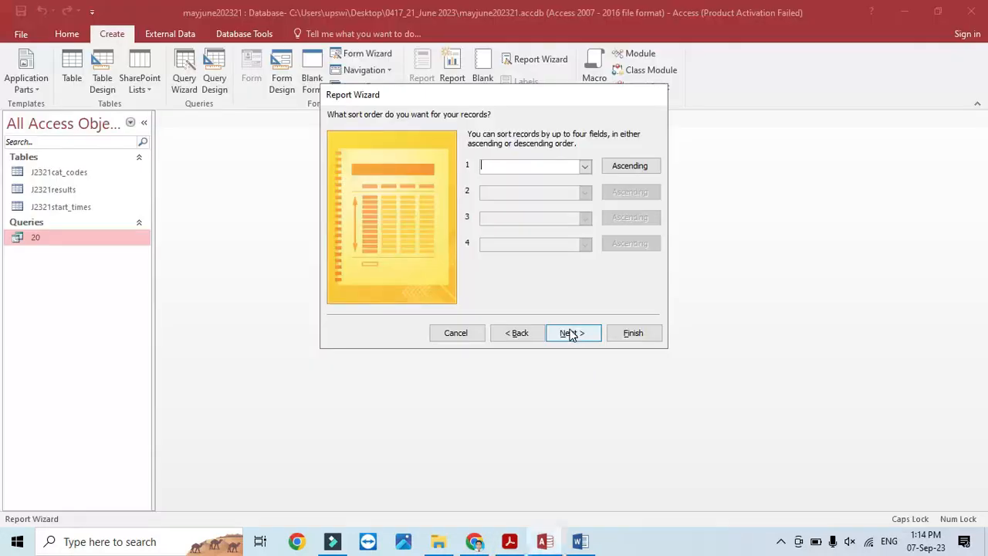
click(570, 333)
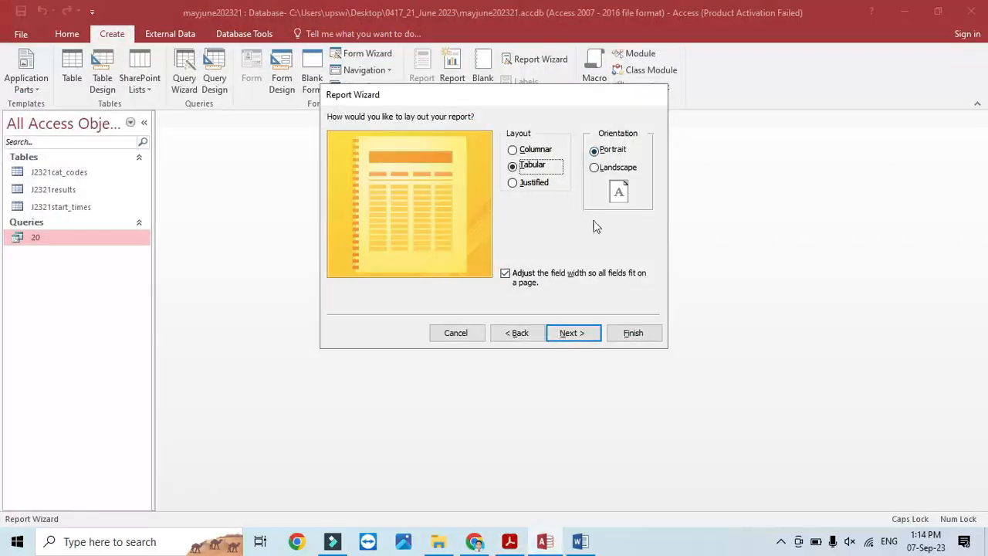
- Accept the tabular portrait layout, title the report Scratch Category Outcomes using the question paper's wording, and finish the wizard with the report preview
click(575, 334)
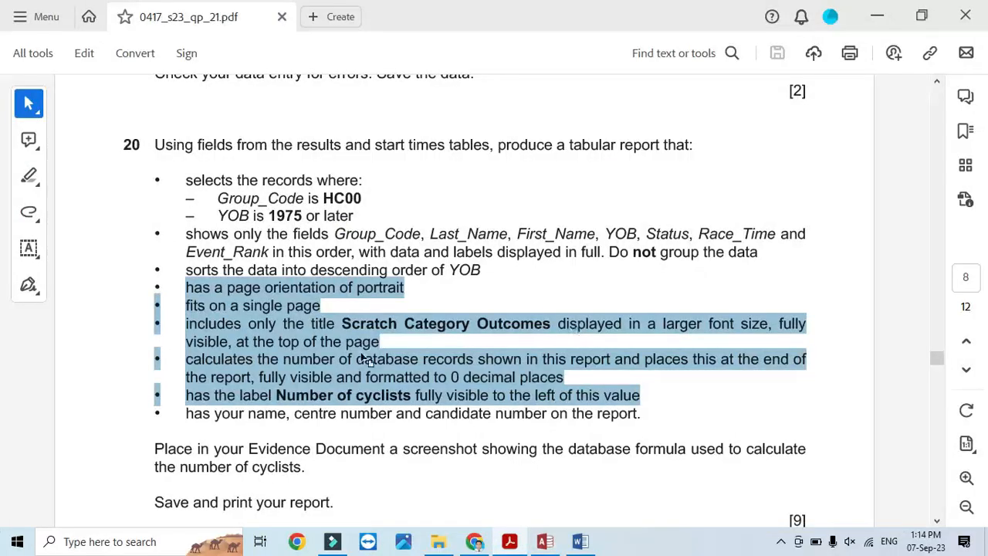
drag(340, 325, 532, 340)
key(ctrl+c)
key(alt+Tab)
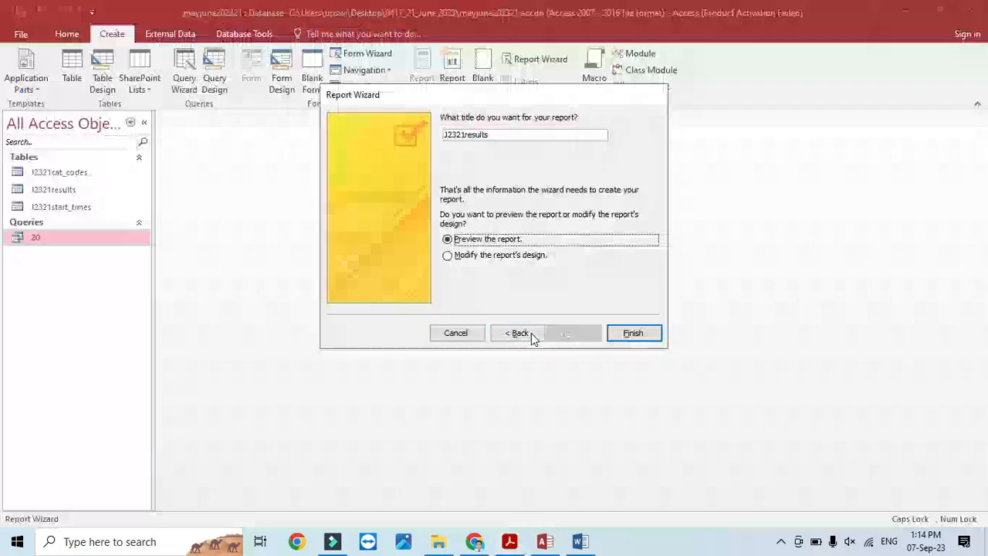
drag(494, 133, 442, 135)
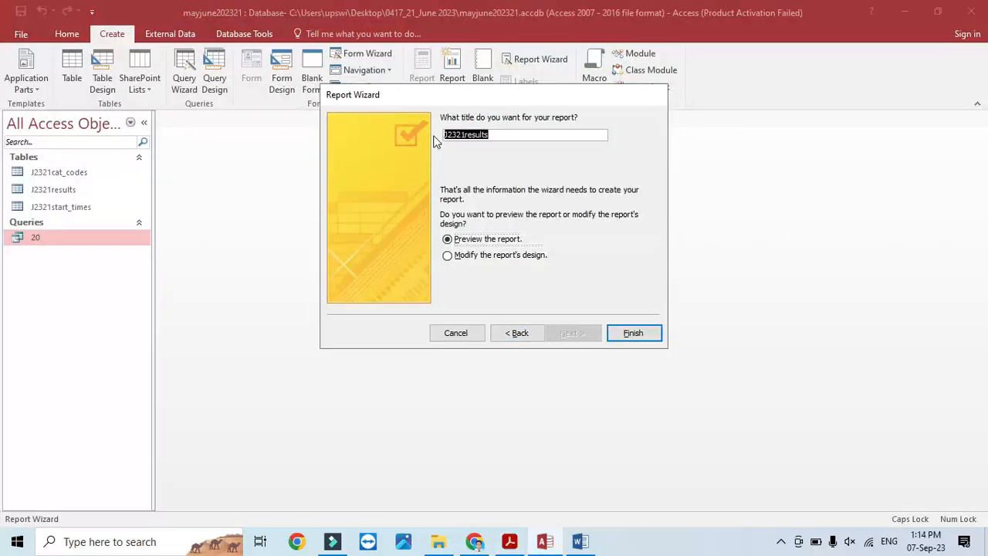
key(ctrl+v)
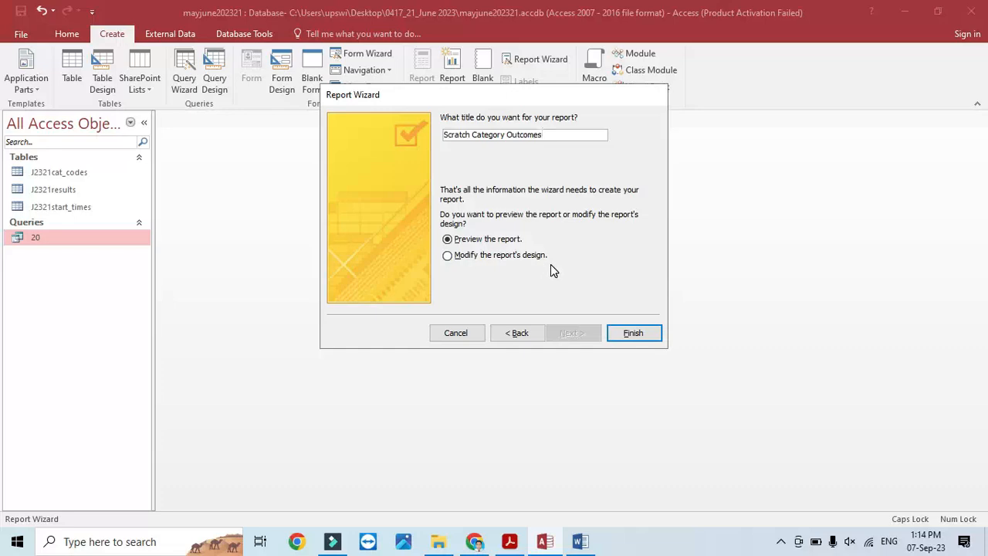
key(alt+Tab)
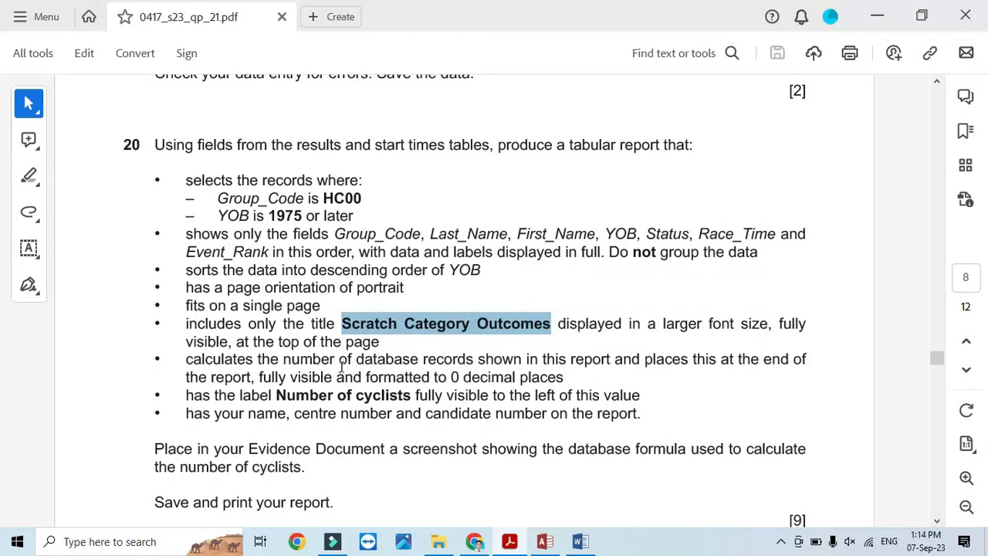
key(alt+Tab)
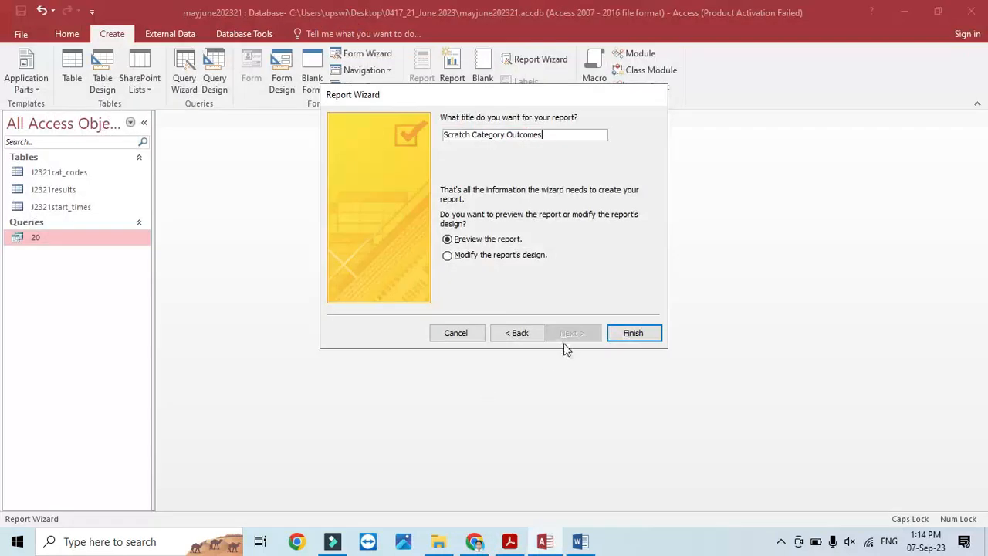
click(633, 334)
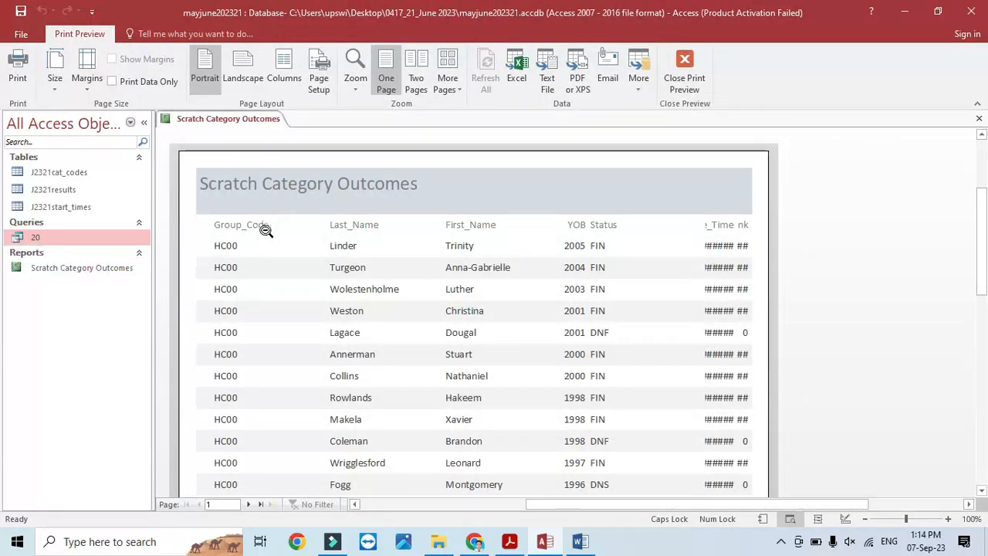
- Switch the report to Layout View, then move the Group_Code label and data to the page's left edge and narrow them to fit
right_click(232, 121)
click(267, 194)
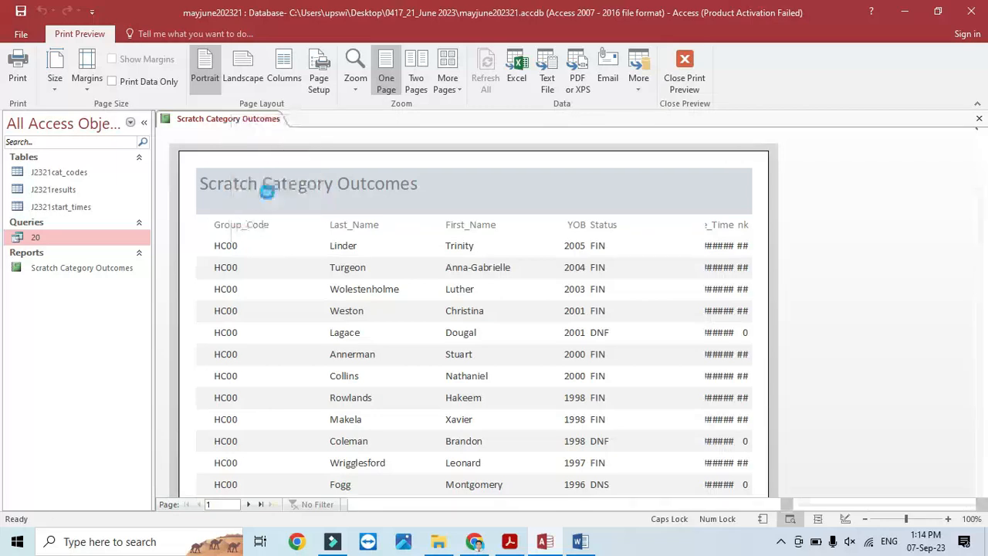
click(234, 202)
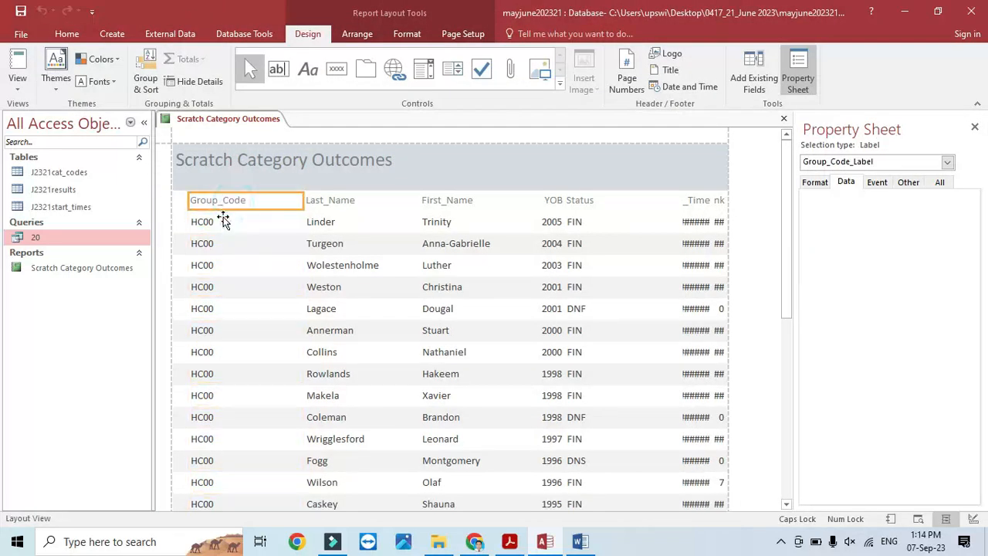
shift+click(223, 221)
drag(193, 206, 177, 199)
drag(301, 184, 240, 185)
- Shift the Last_Name and First_Name columns left beside Group_Code and narrow each to fit its labels and data
click(334, 184)
shift+click(331, 200)
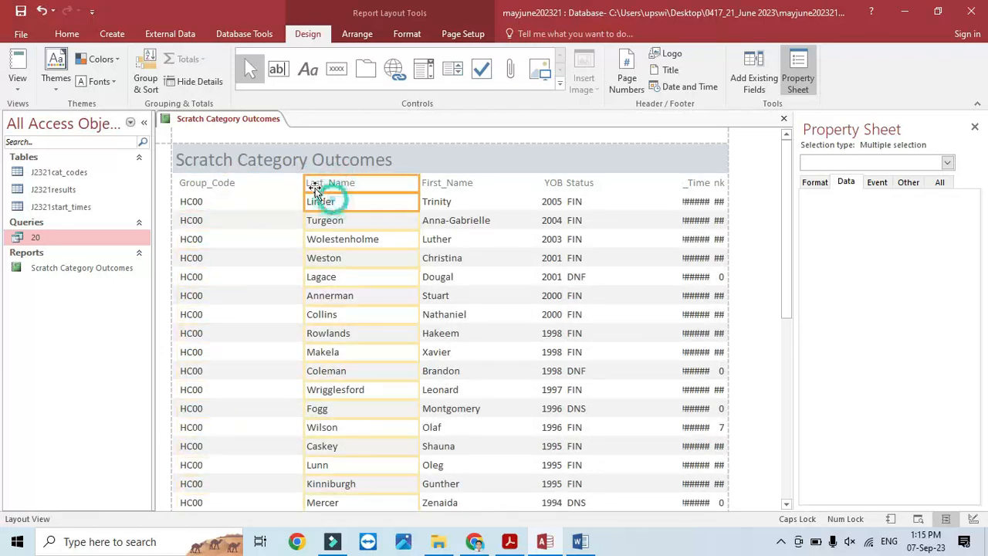
drag(307, 183, 242, 183)
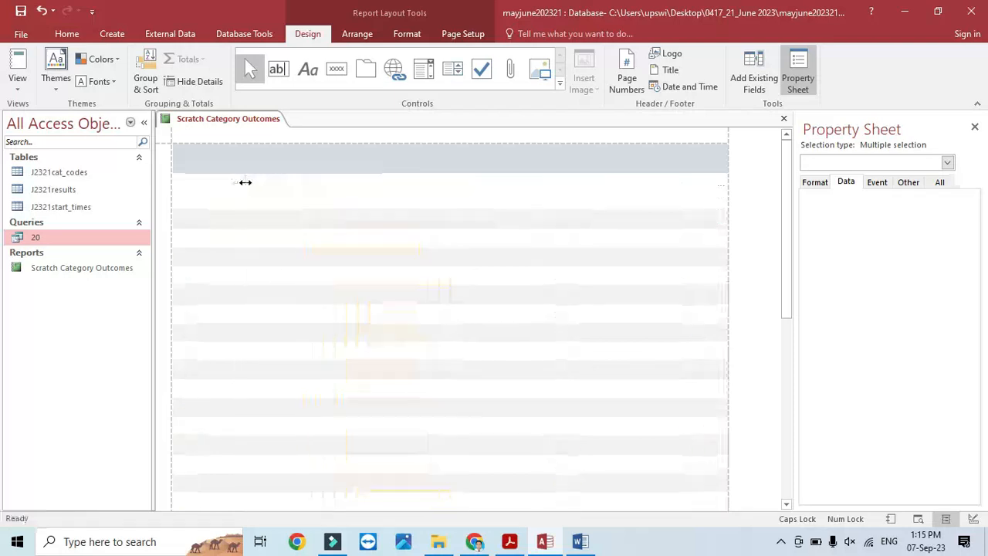
drag(415, 185, 333, 188)
click(437, 185)
shift+click(436, 201)
drag(419, 185, 325, 186)
drag(533, 185, 416, 187)
- Shift the YOB and Status columns left beside First_Name and narrow each to fit its contents
click(549, 185)
shift+click(545, 200)
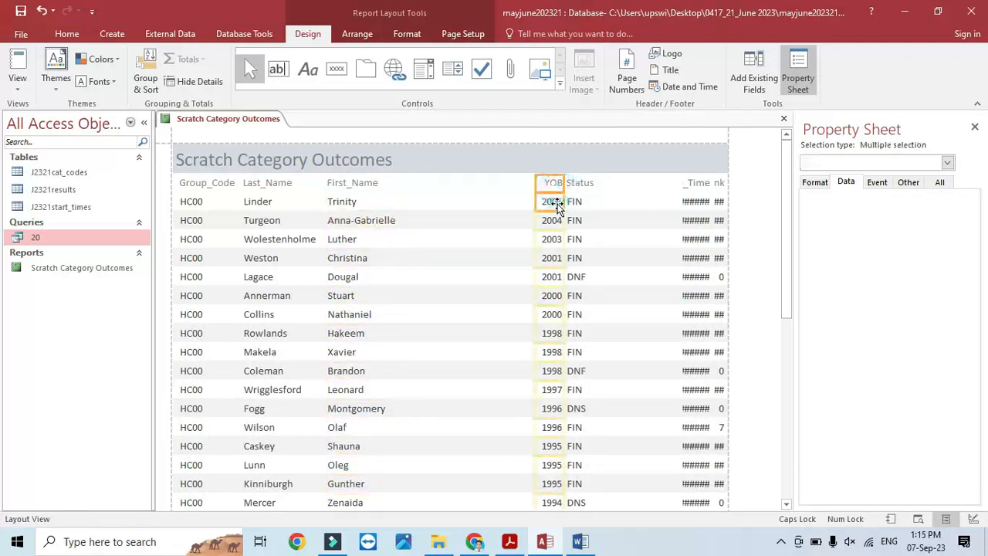
drag(534, 187, 421, 188)
drag(562, 181, 472, 182)
click(570, 185)
shift+click(575, 201)
drag(567, 184, 473, 183)
drag(679, 184, 515, 183)
- Extend the Race_Time and Event_Rank columns leftwards and bring in their right edges so labels and values show in full
click(693, 185)
shift+click(691, 197)
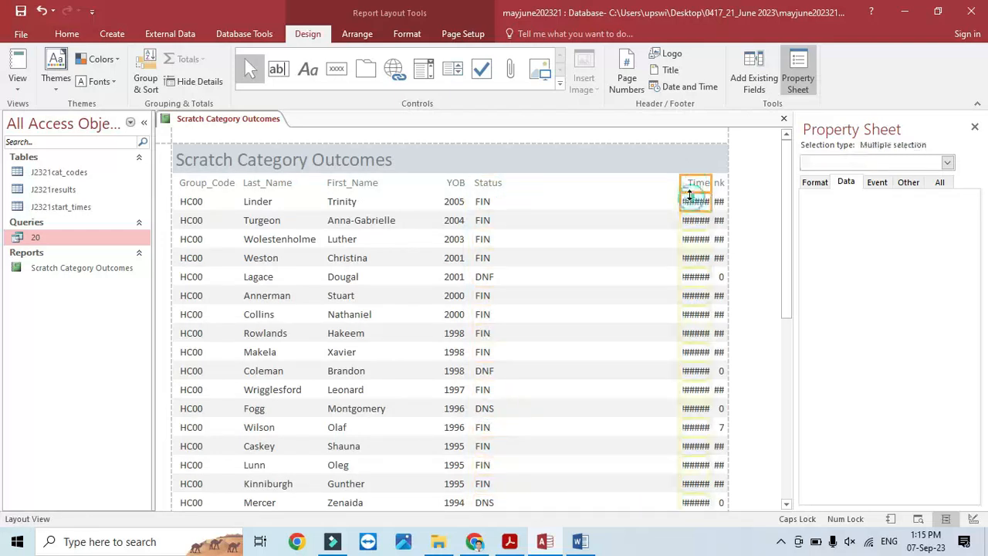
drag(681, 182, 510, 183)
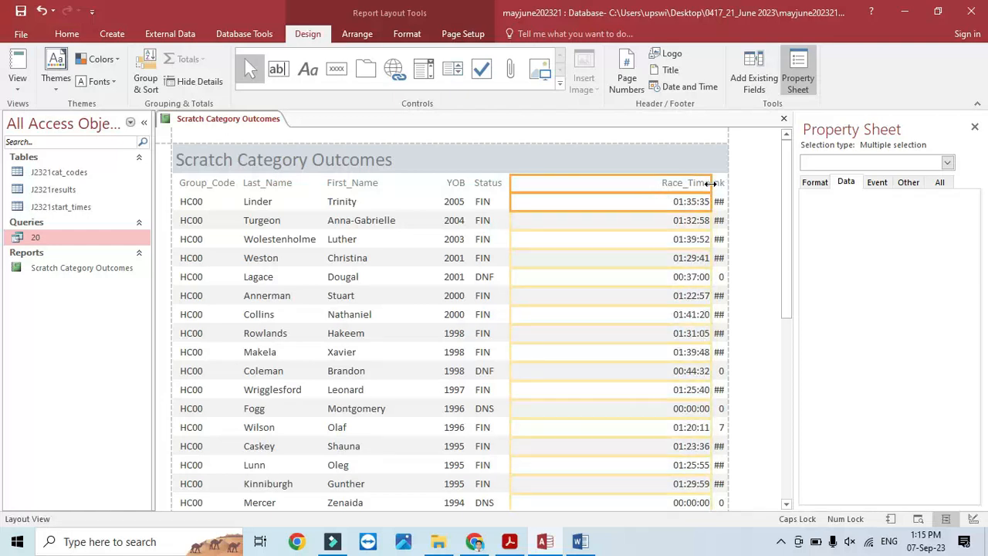
drag(710, 183, 579, 183)
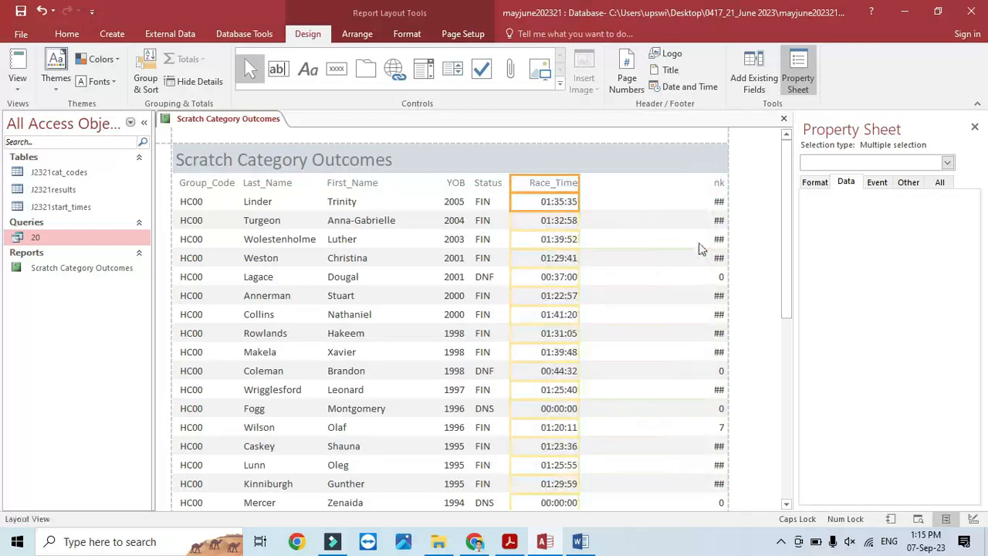
click(719, 185)
shift+click(718, 197)
drag(714, 184, 586, 186)
drag(724, 182, 673, 188)
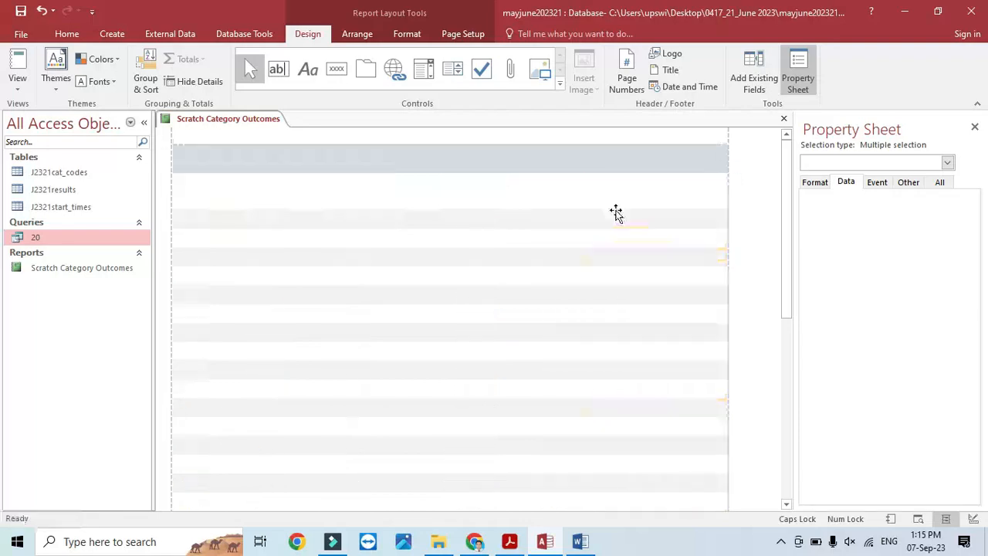
scroll(421, 349, down, 4)
scroll(421, 349, down, 3)
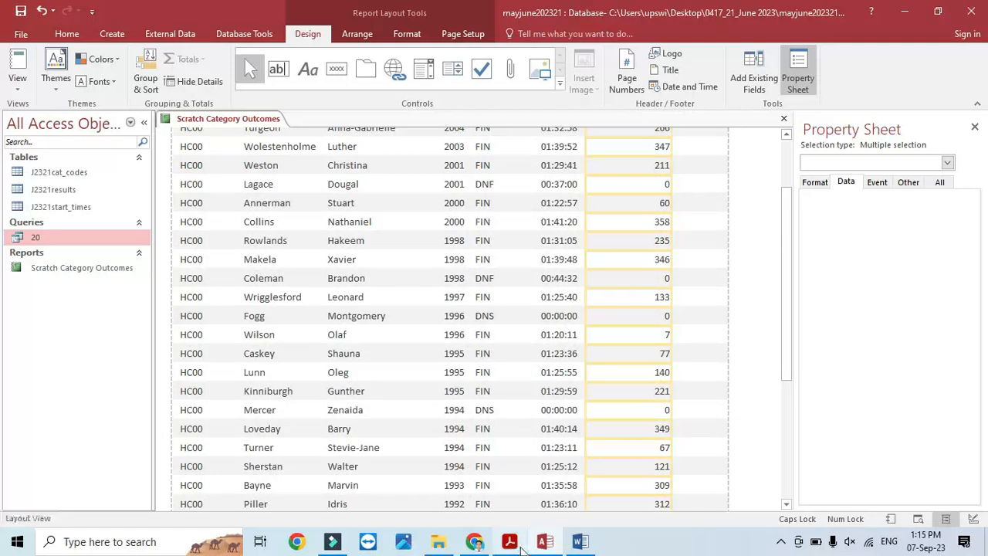
- Check the question paper's requirements for the record count at the end of the report, its decimal places and its label
key(alt+Tab)
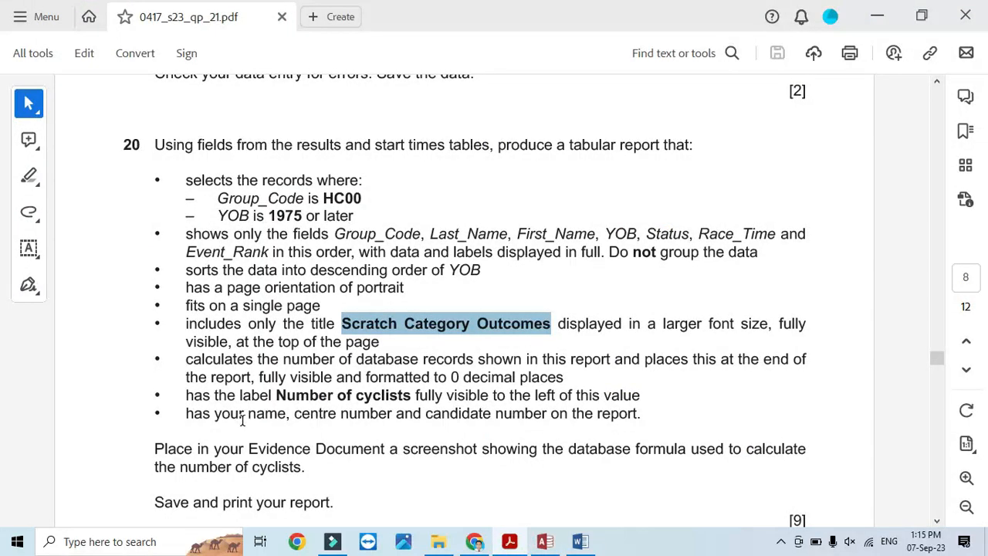
drag(186, 361, 243, 357)
drag(285, 361, 566, 362)
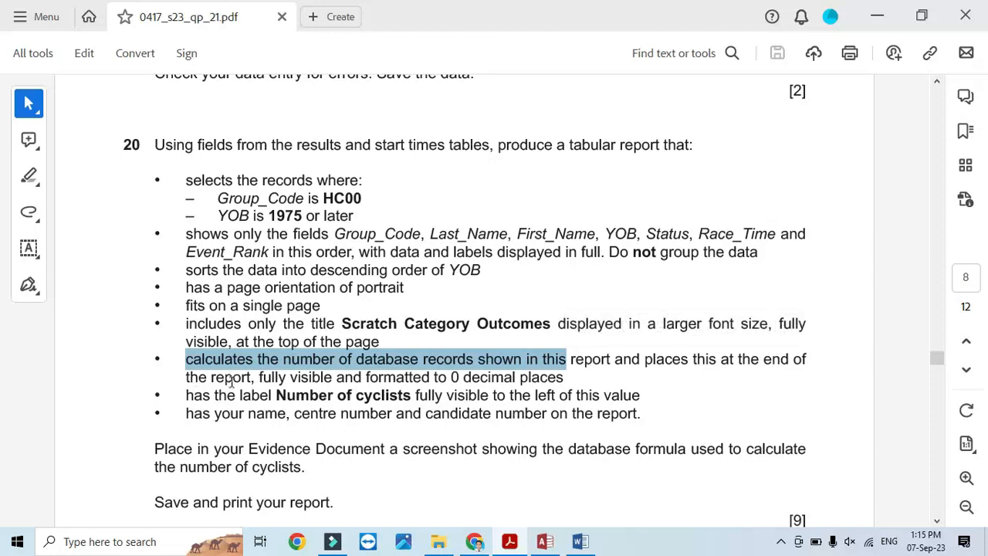
drag(259, 377, 563, 377)
key(alt+Tab)
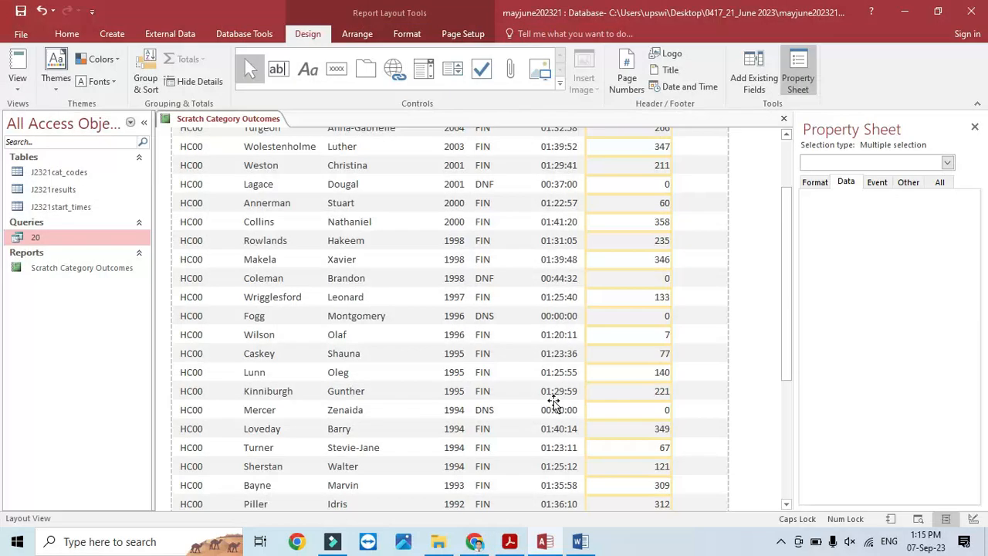
click(355, 244)
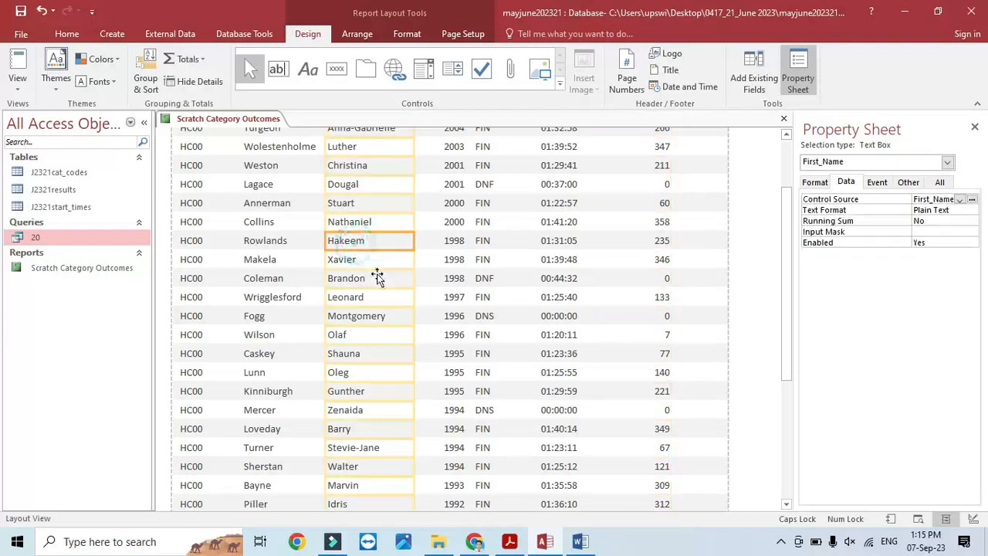
scroll(378, 278, up, 3)
key(alt+Tab)
key(alt+Tab)
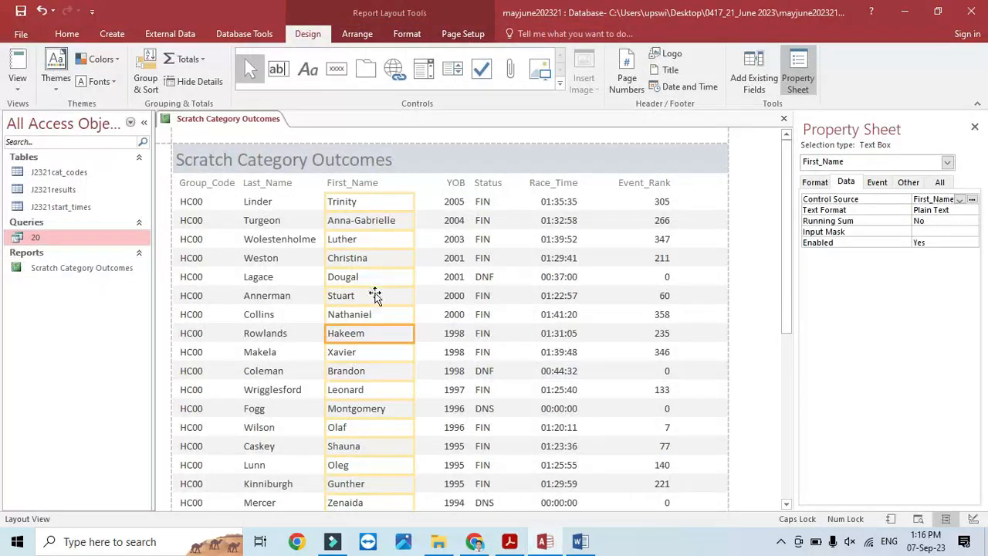
key(alt+Tab)
click(646, 395)
key(Down)
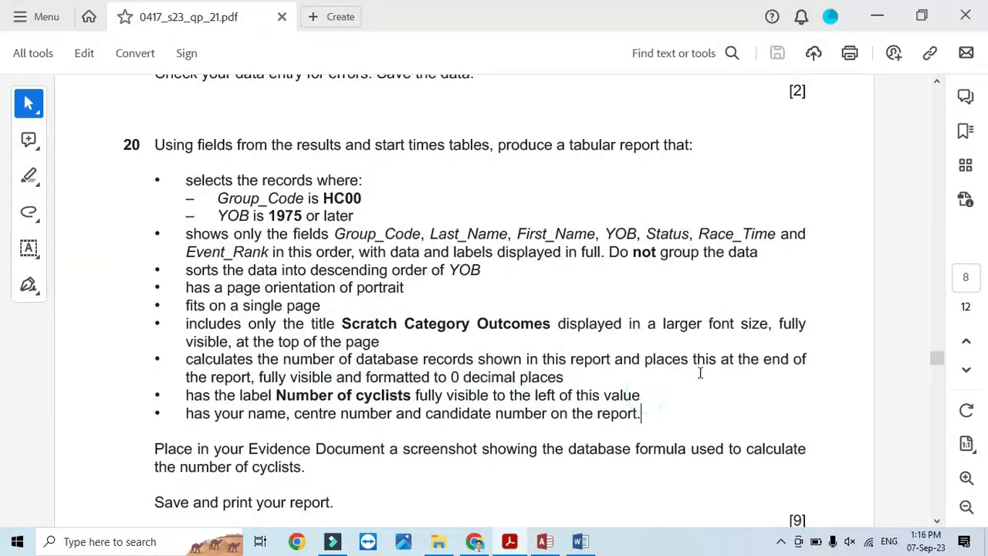
key(alt+Tab)
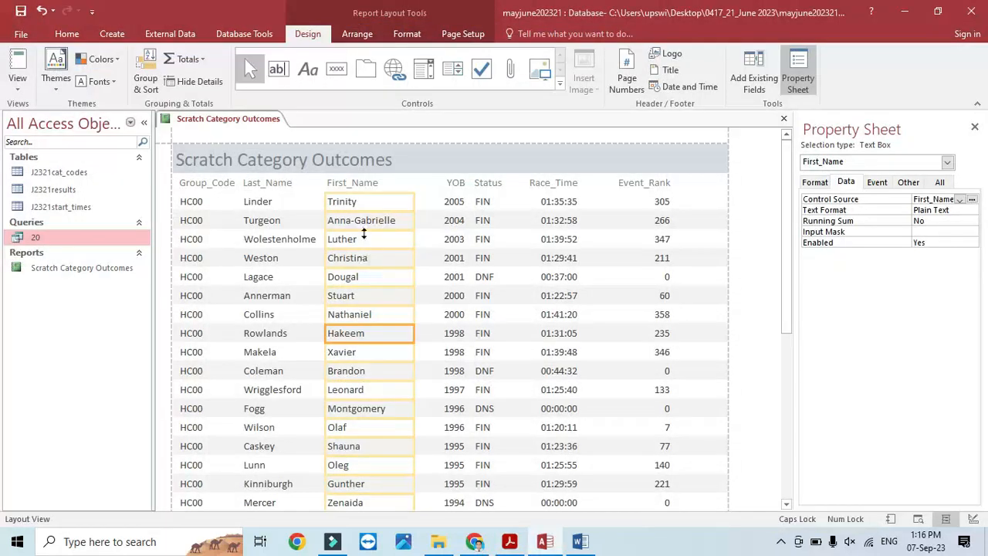
- Add a Count Records total for First_Name at the end of the report and select it
right_click(345, 199)
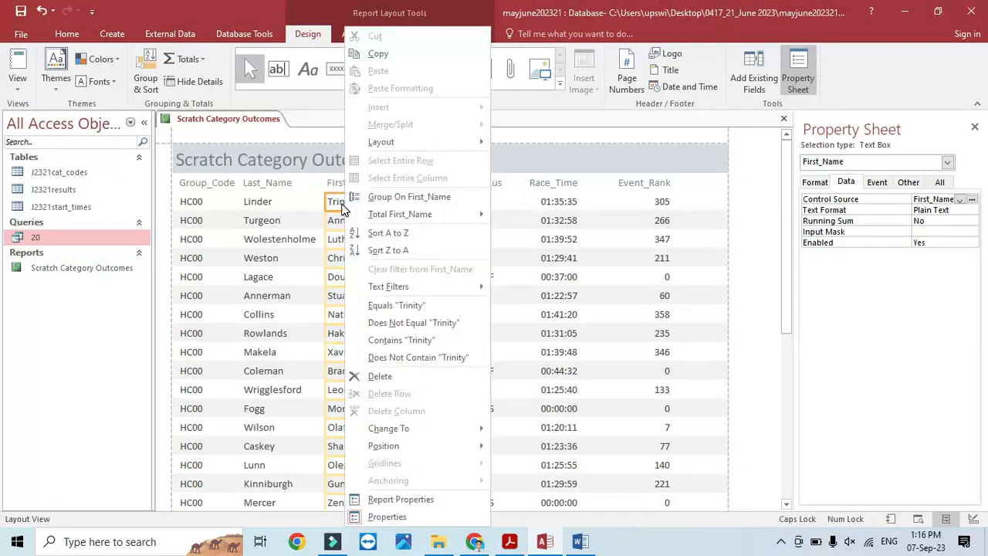
mouse_move(393, 215)
click(544, 249)
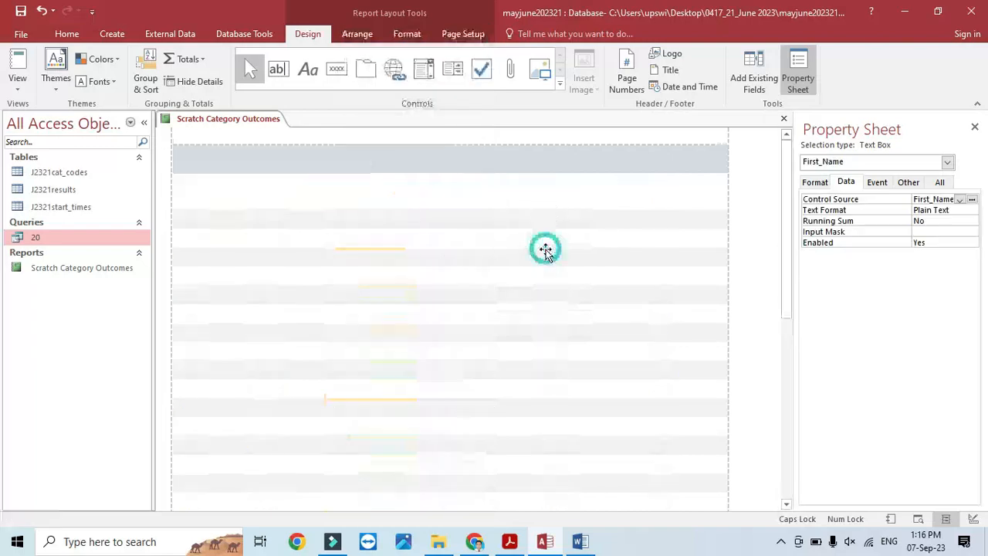
scroll(386, 362, down, 5)
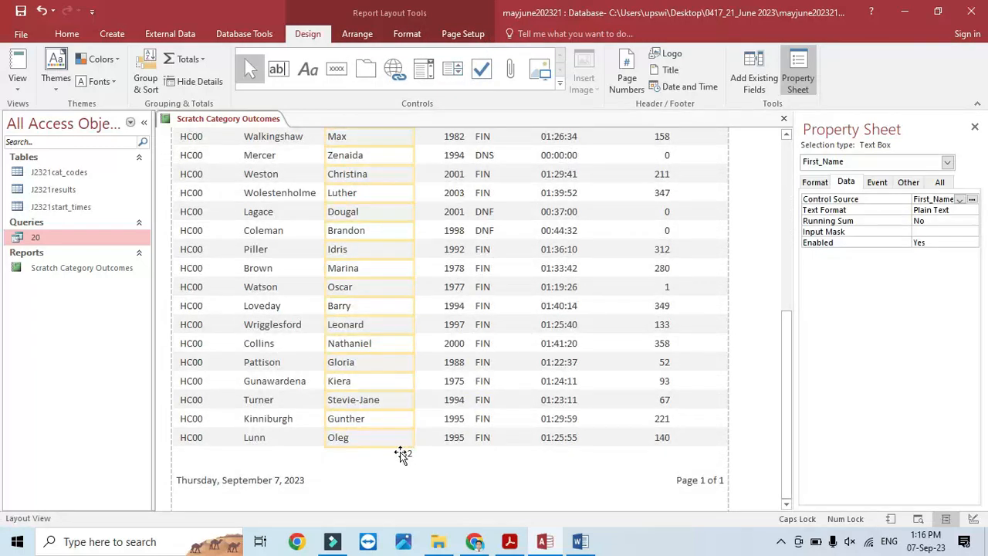
click(399, 452)
- Add a caption to the record count reading Number of cyclists, as in the question paper, and widen its label leftwards
key(alt+Tab)
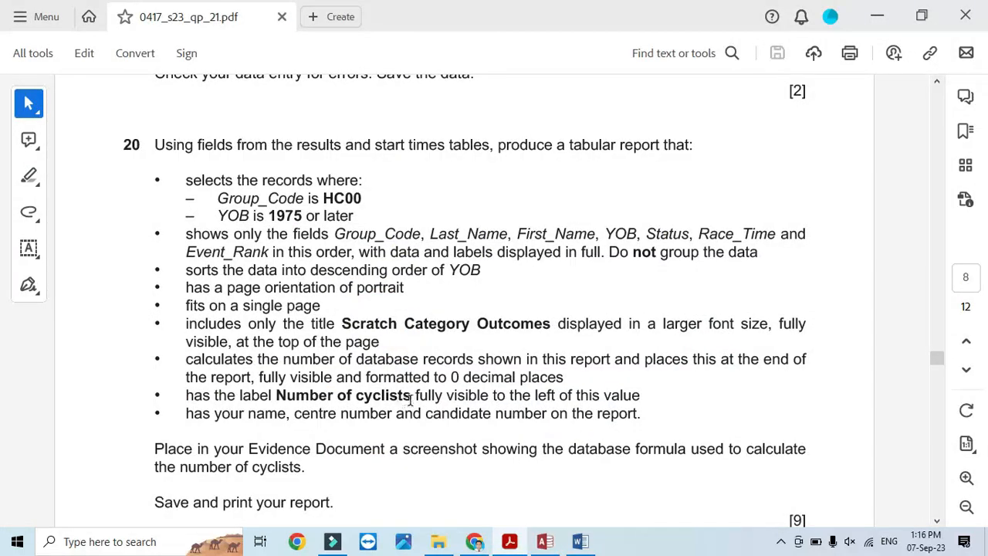
drag(410, 399, 273, 397)
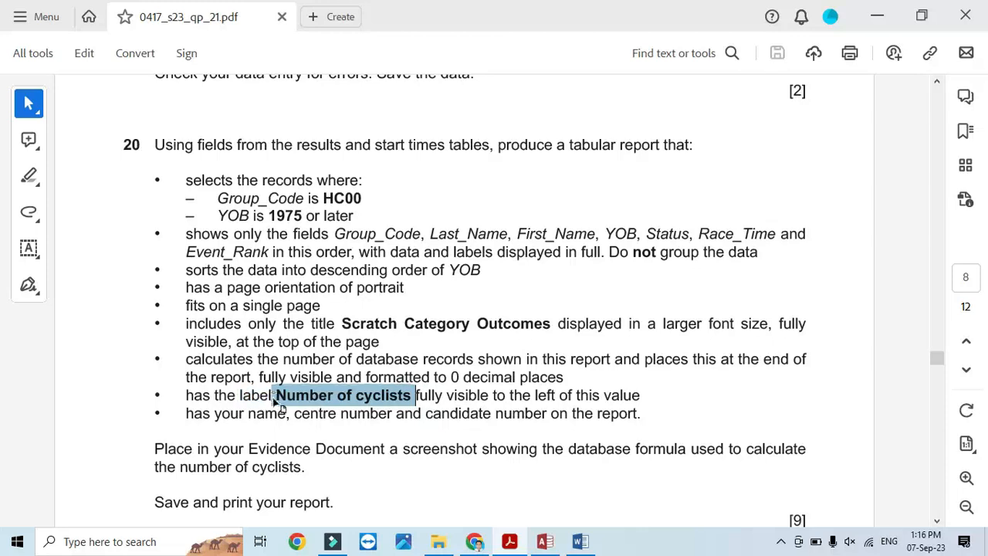
key(alt+Tab)
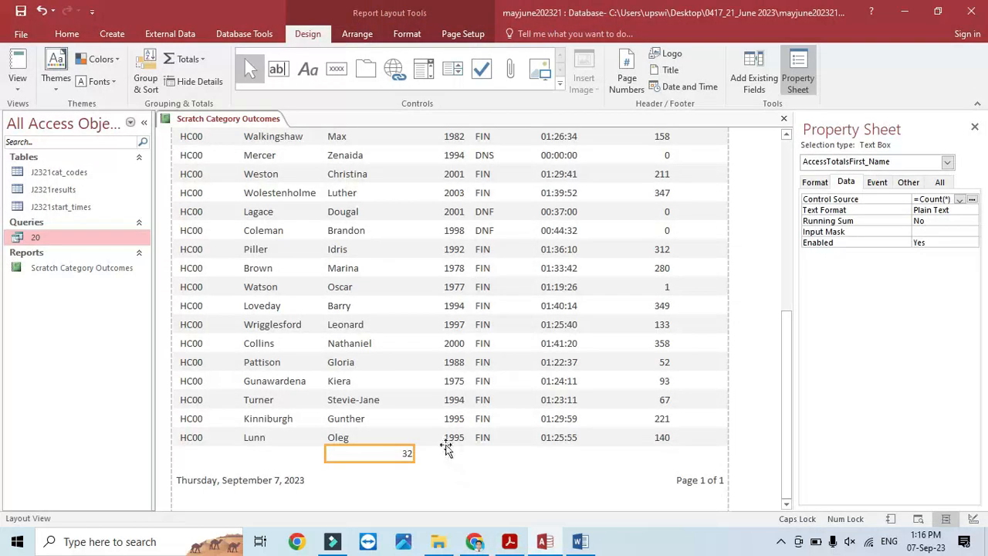
right_click(392, 452)
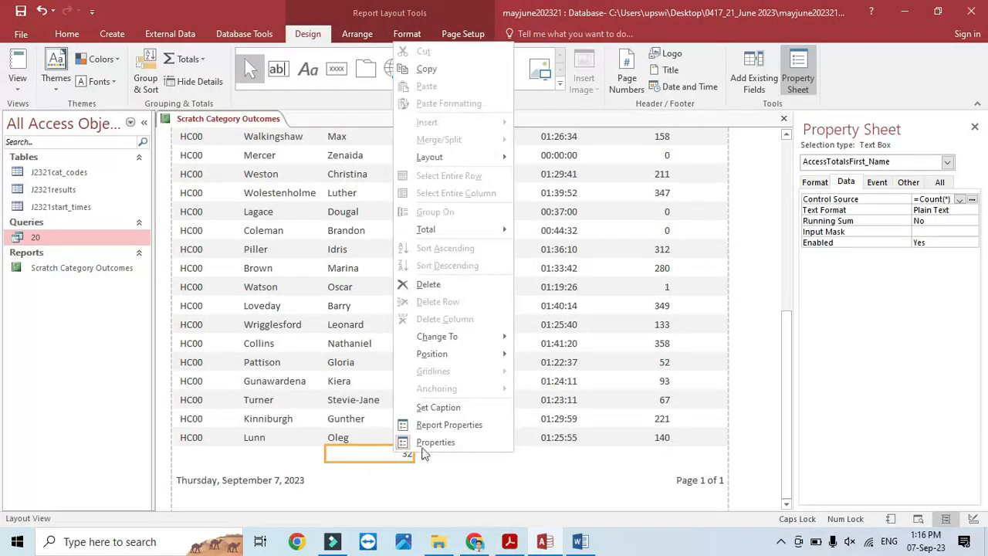
click(439, 409)
click(321, 417)
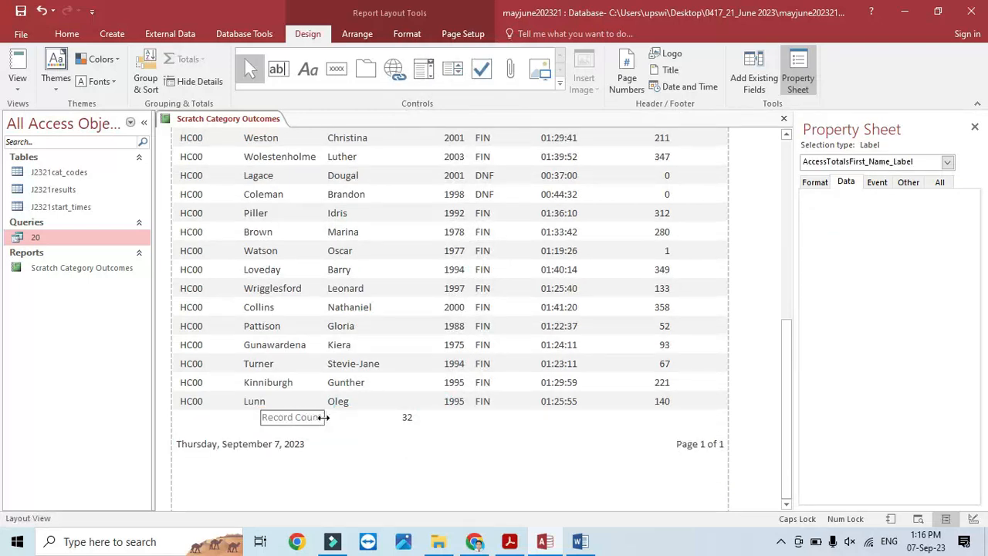
drag(321, 417, 263, 417)
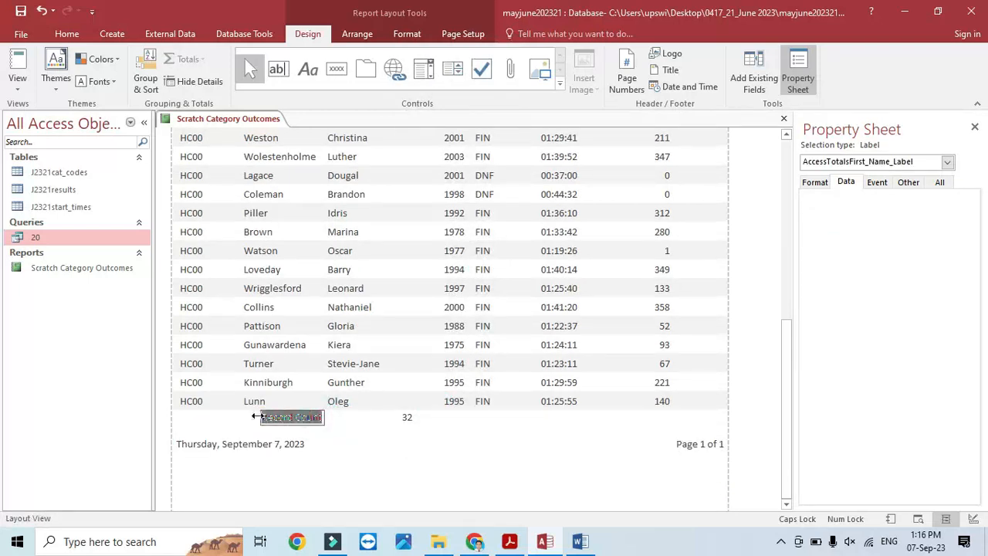
text(Number of cyclists)
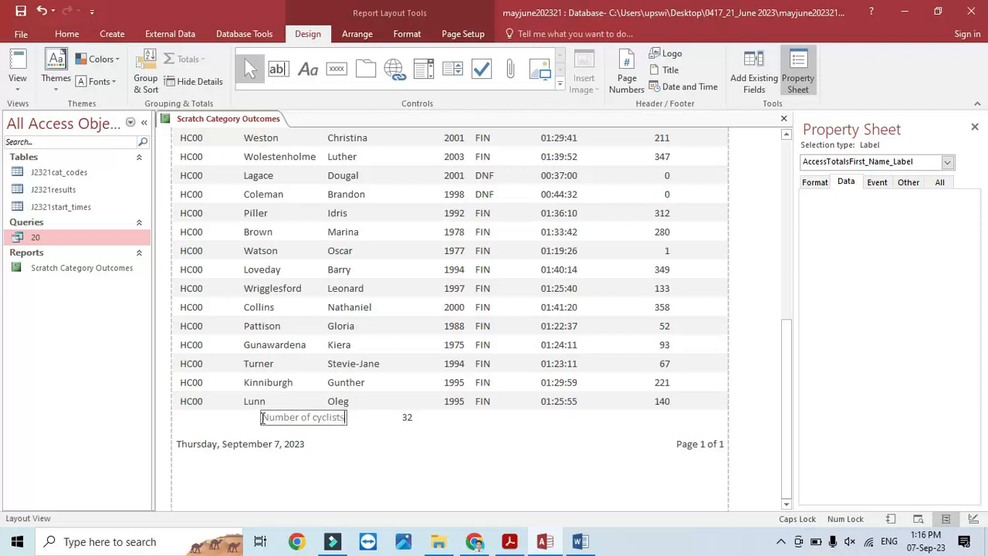
drag(259, 416, 213, 416)
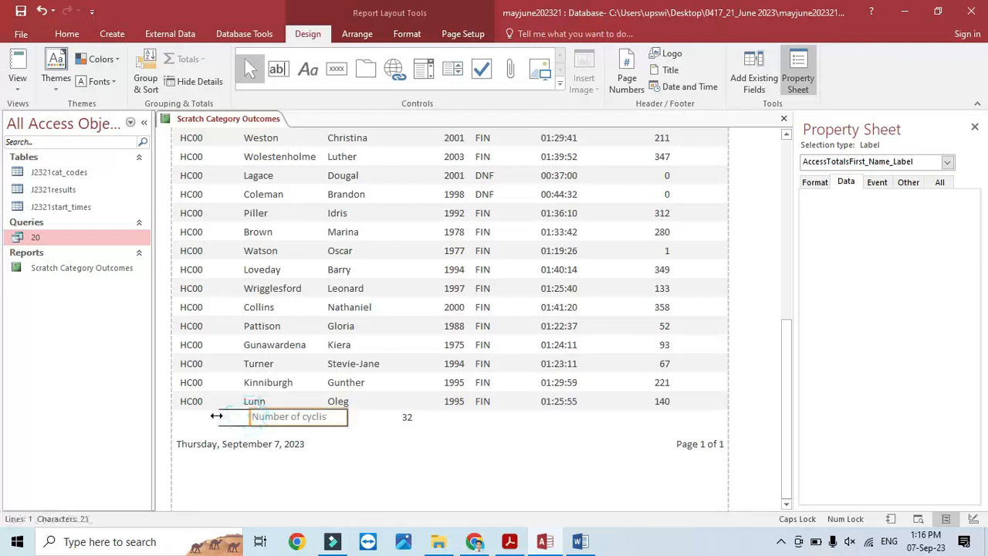
- Check the question paper's requirement for the name, centre number and candidate number on the report
click(378, 419)
click(509, 542)
scroll(280, 369, down, 2)
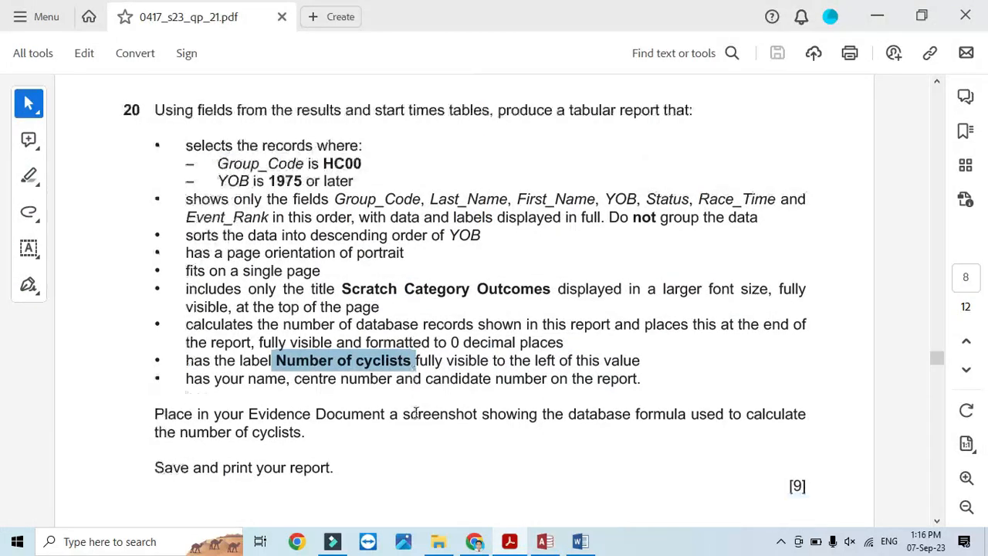
drag(186, 344, 644, 347)
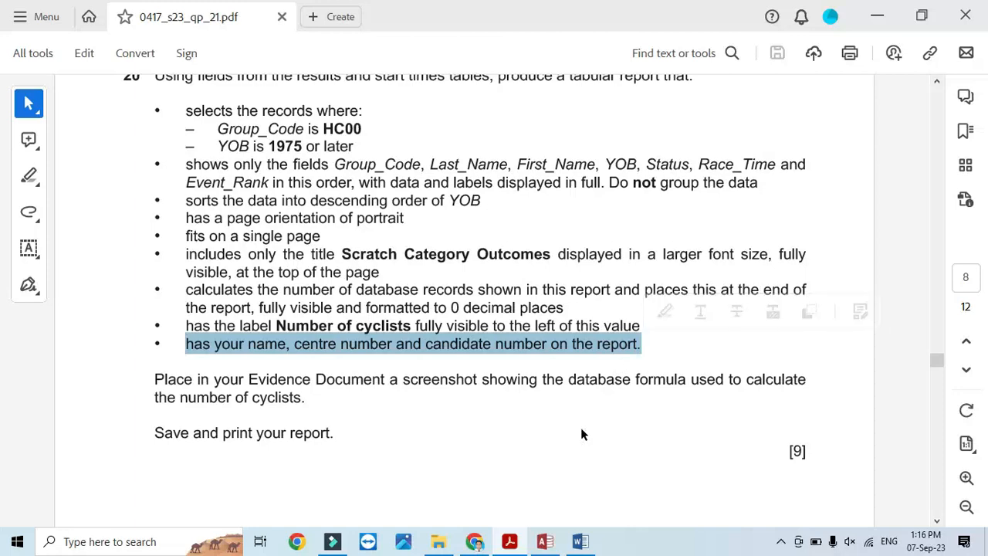
key(alt+Tab)
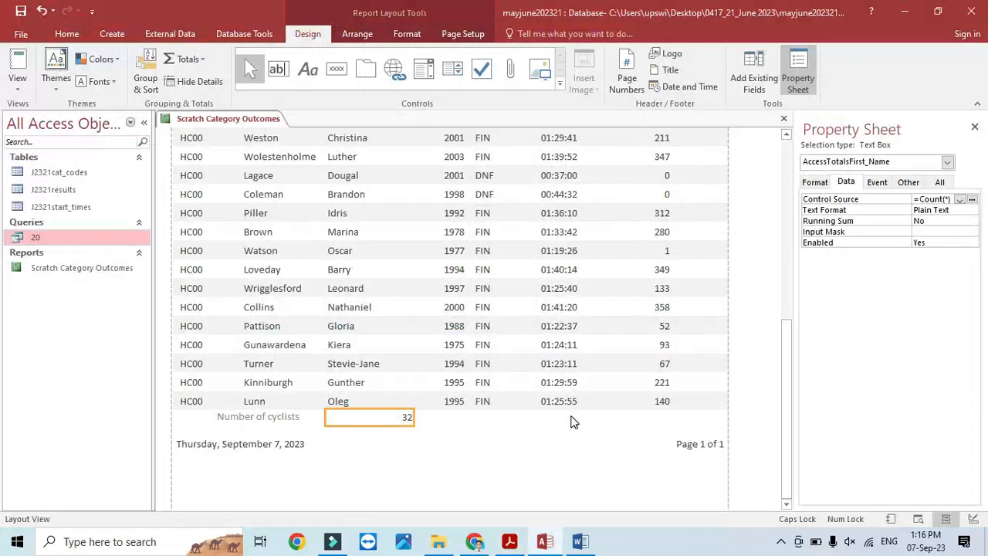
- In the report's Design View, add a label to the Page Footer with the candidate's name, centre number and candidate number
right_click(234, 119)
click(272, 219)
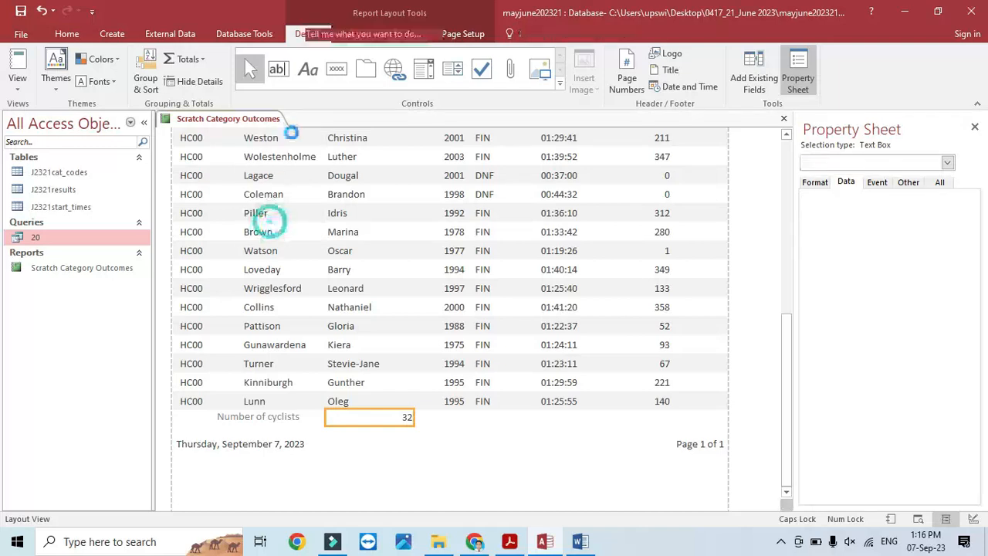
click(310, 35)
click(305, 71)
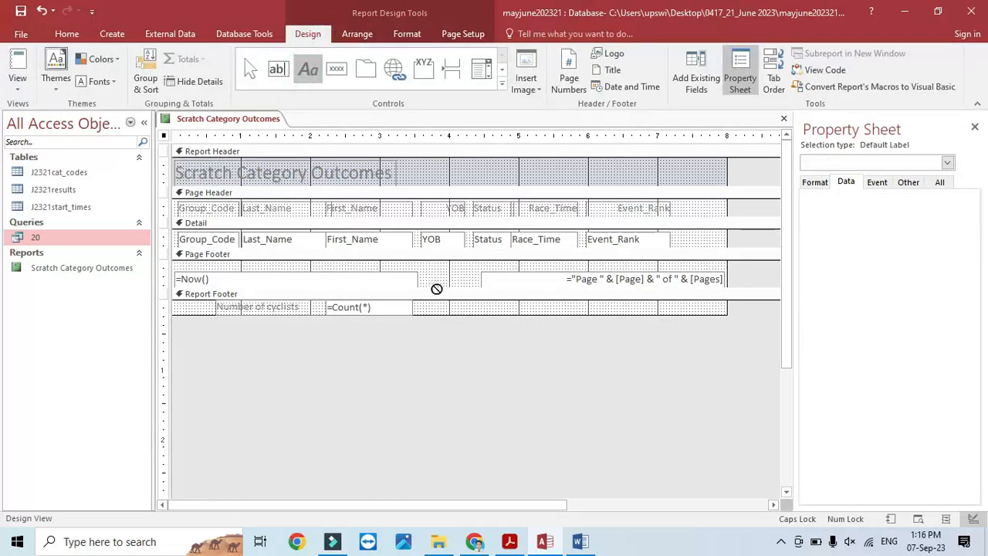
key(alt+Tab)
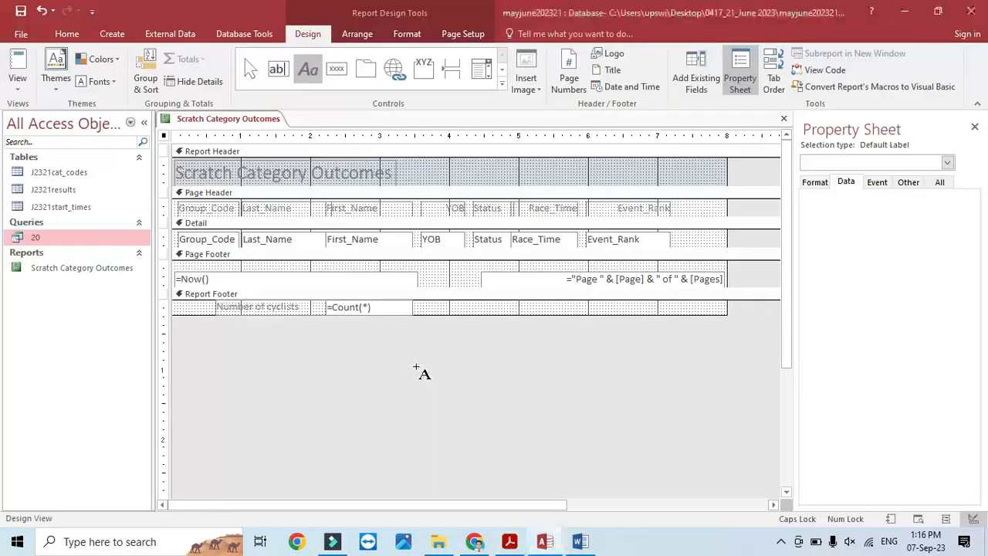
key(alt+Tab)
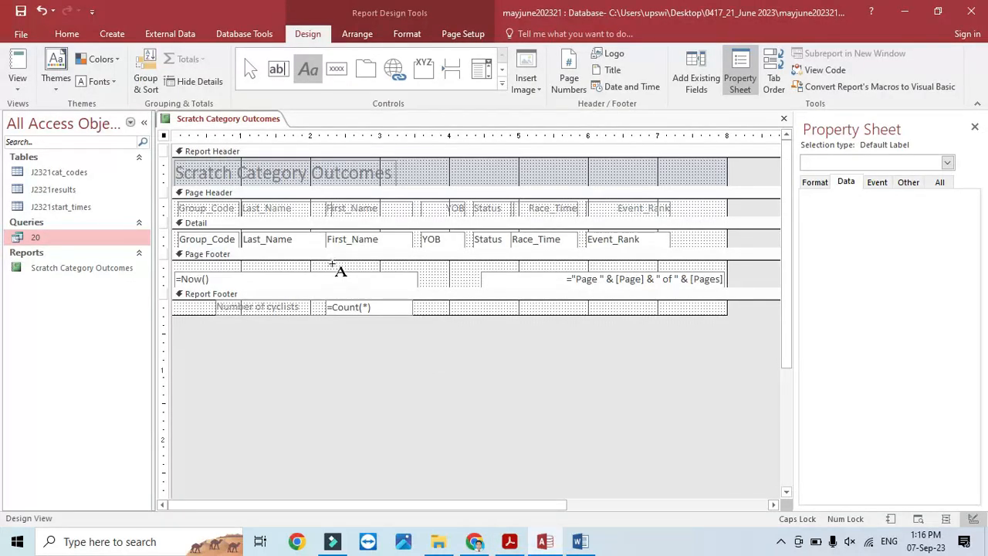
click(340, 267)
drag(448, 278, 530, 290)
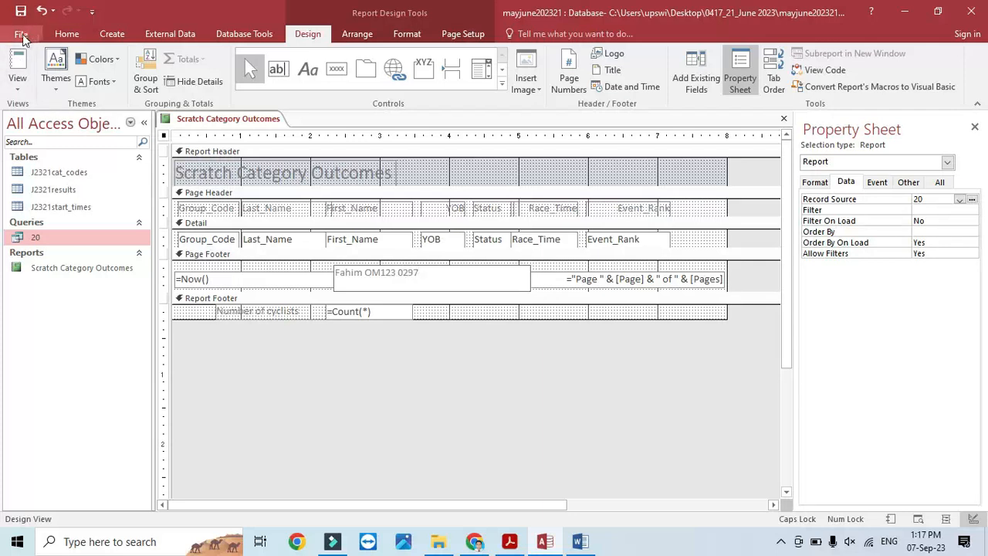
key(Return)
- Preview the printed report and examine its end, including the record count and the page footer
click(17, 87)
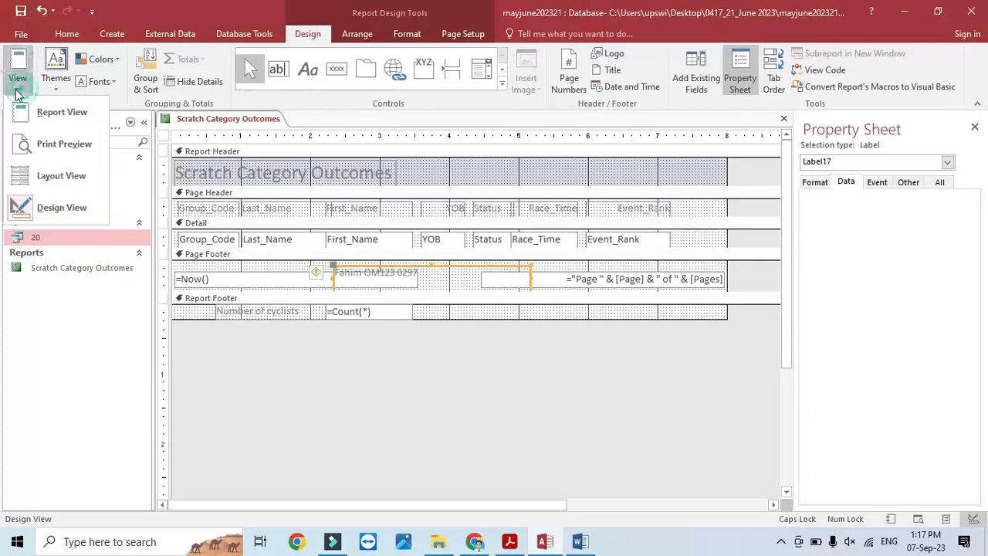
click(64, 144)
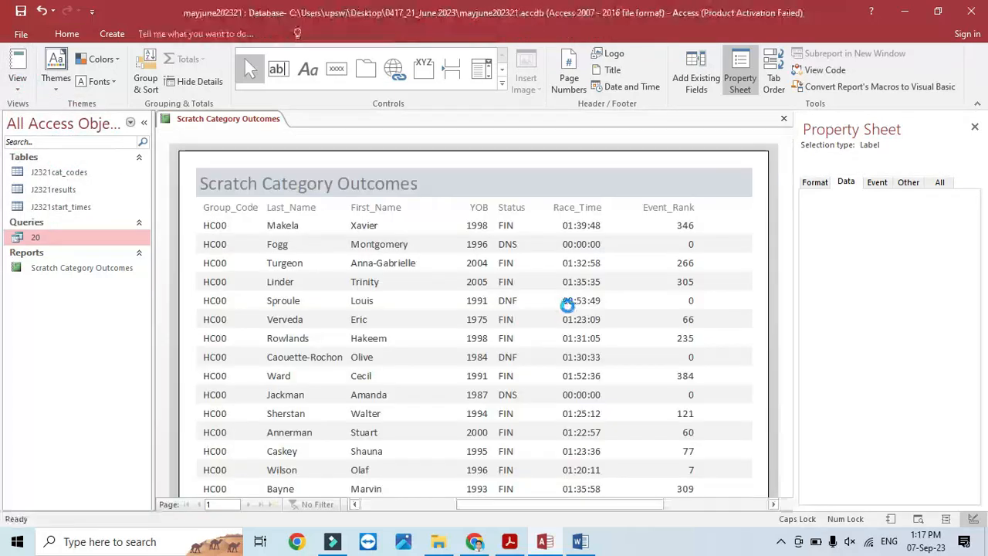
scroll(584, 345, down, 3)
scroll(584, 345, down, 5)
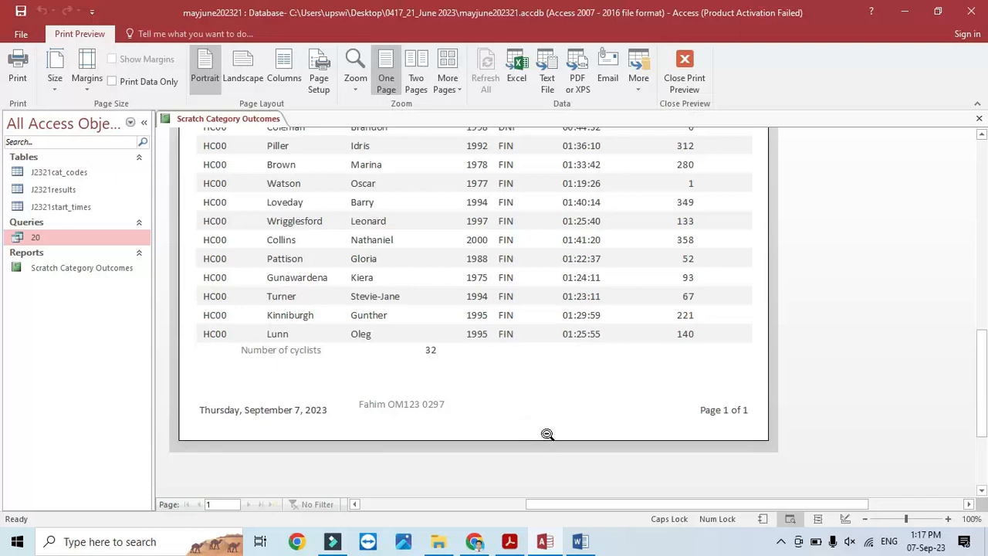
- Capture a screenshot of the Number of cyclists label and its =Count(*) formula in Design View, as the question paper asks
key(alt+Tab)
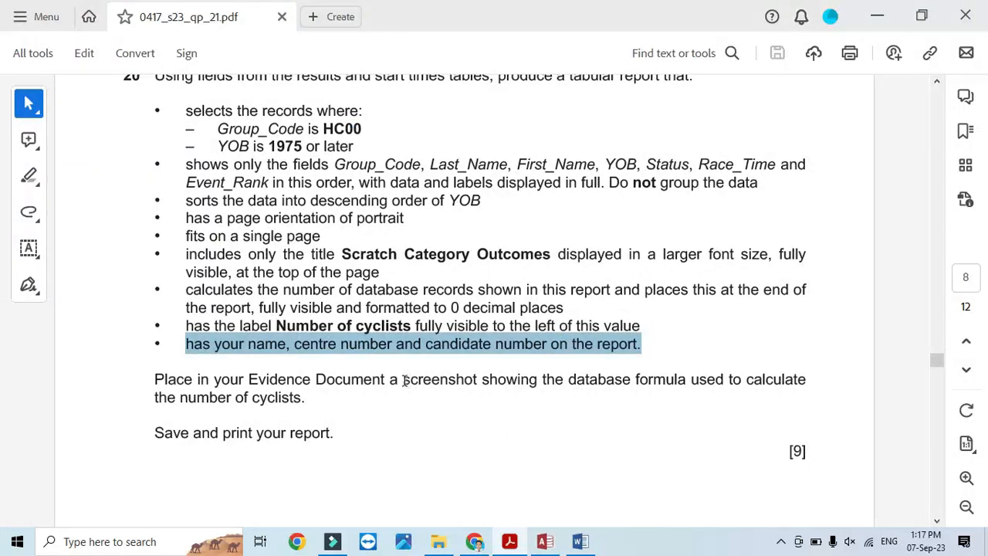
drag(405, 381, 685, 381)
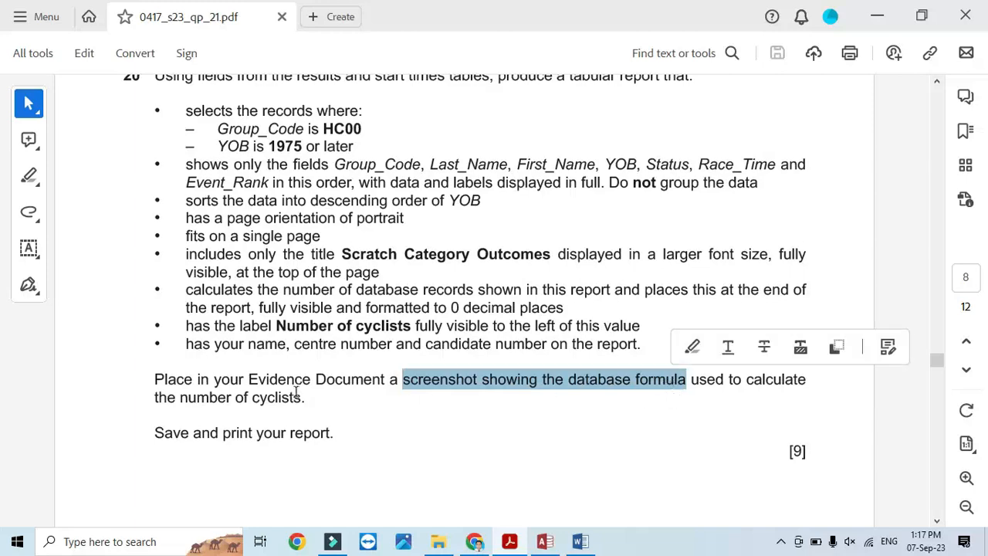
key(alt+Tab)
right_click(238, 119)
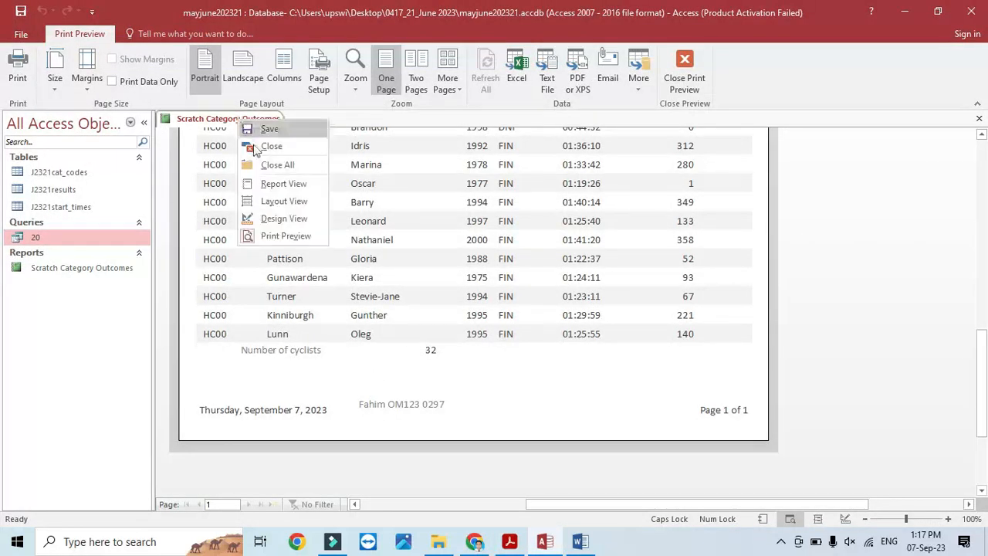
click(284, 219)
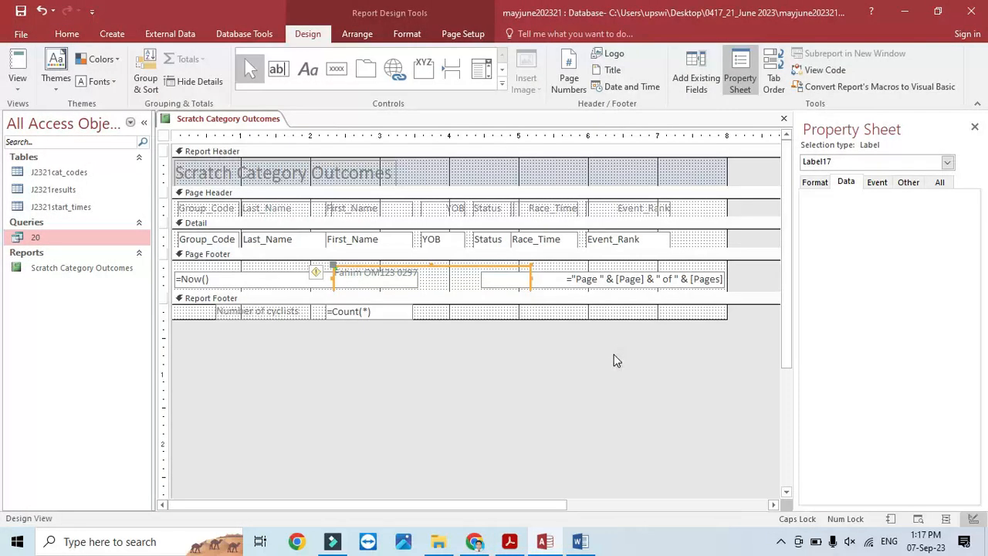
click(382, 313)
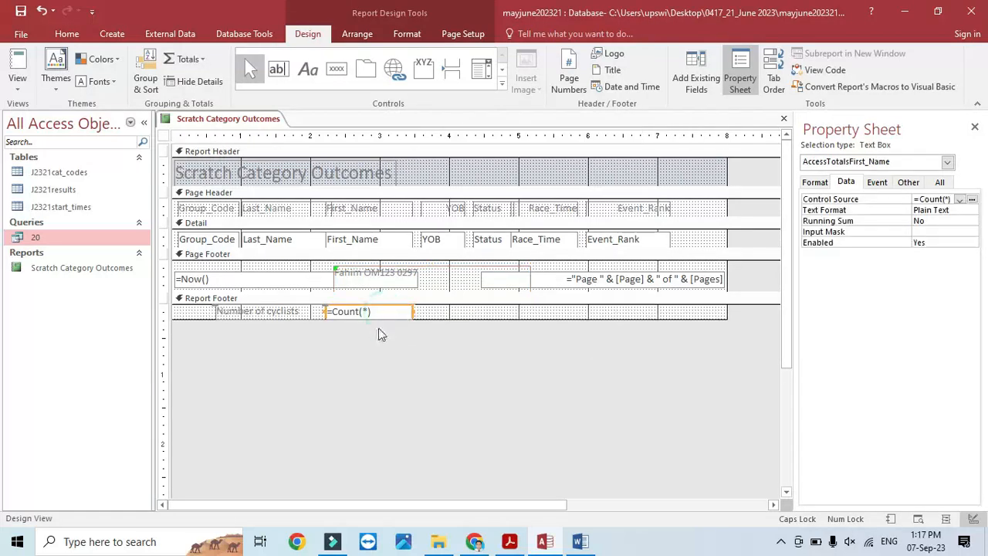
key(super+shift+s)
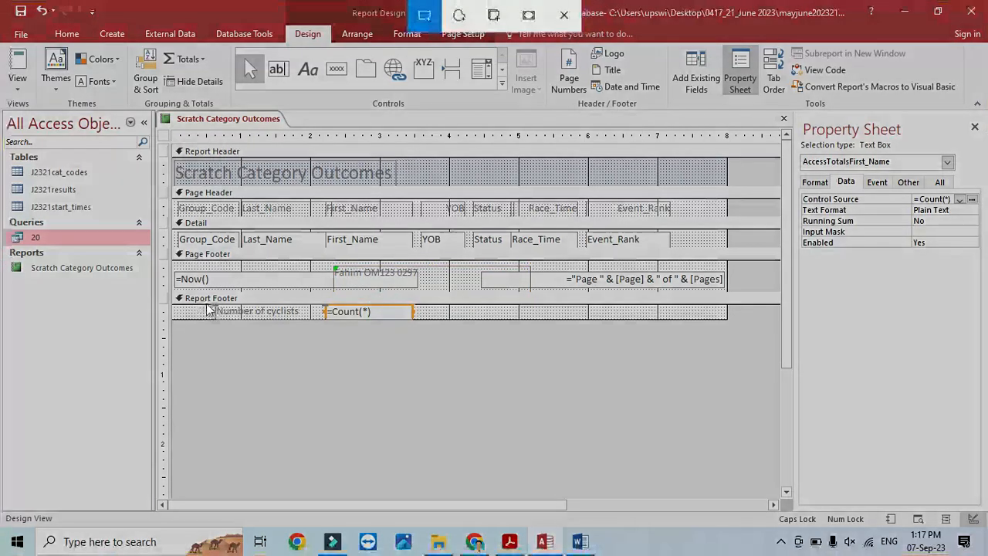
drag(208, 299, 426, 323)
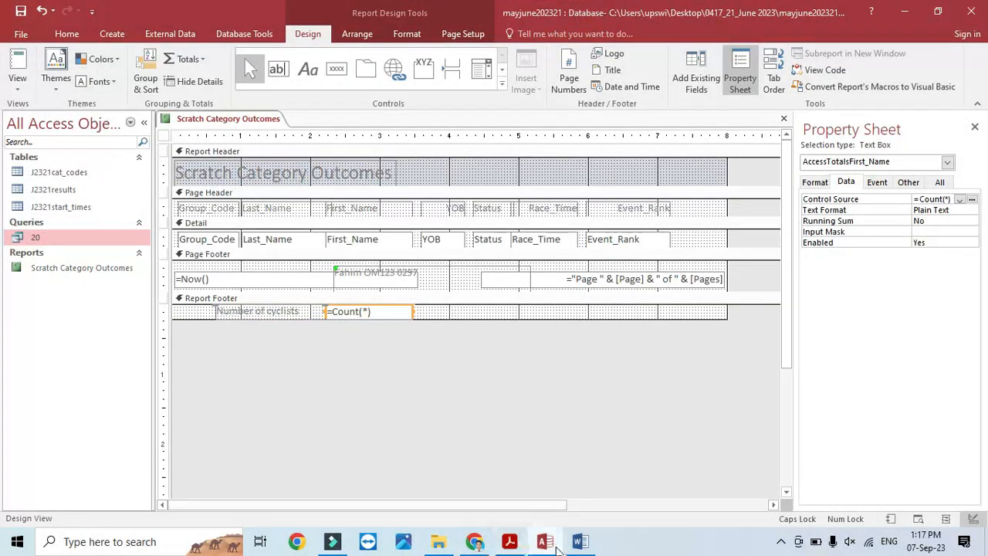
- Paste the formula screenshot under Step 20 evidence in the Word document and close the Scratch Category Outcomes report in Access
click(581, 541)
scroll(444, 455, down, 3)
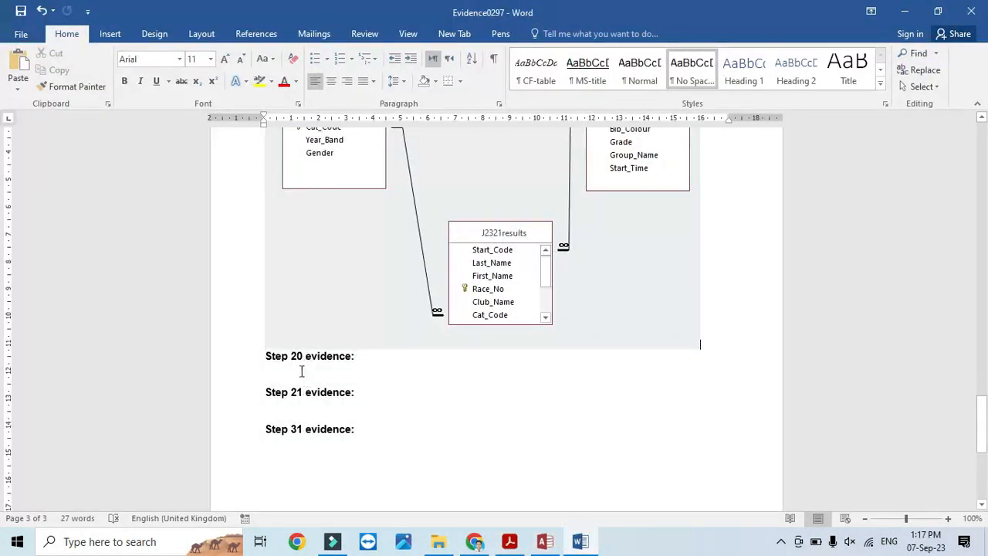
click(301, 371)
key(ctrl+v)
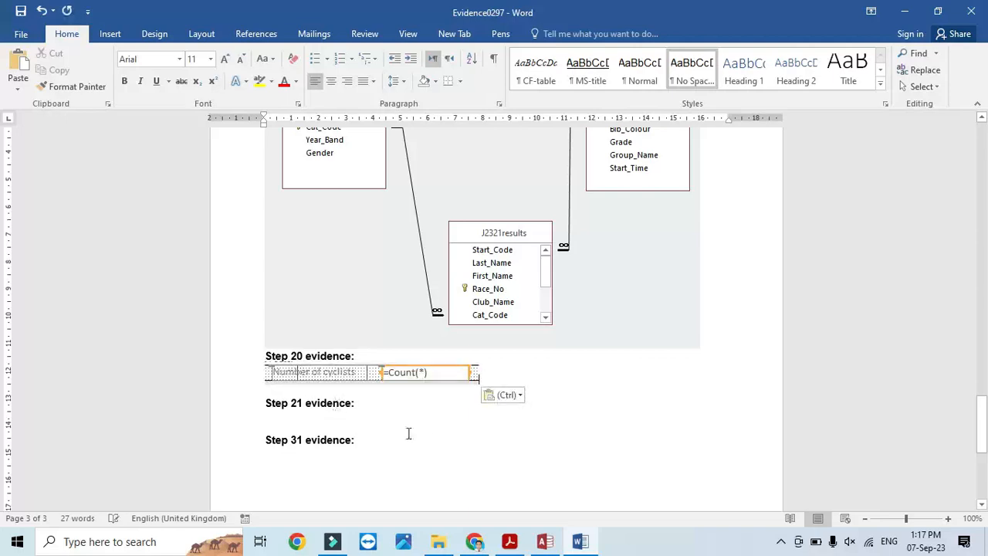
key(alt+Tab)
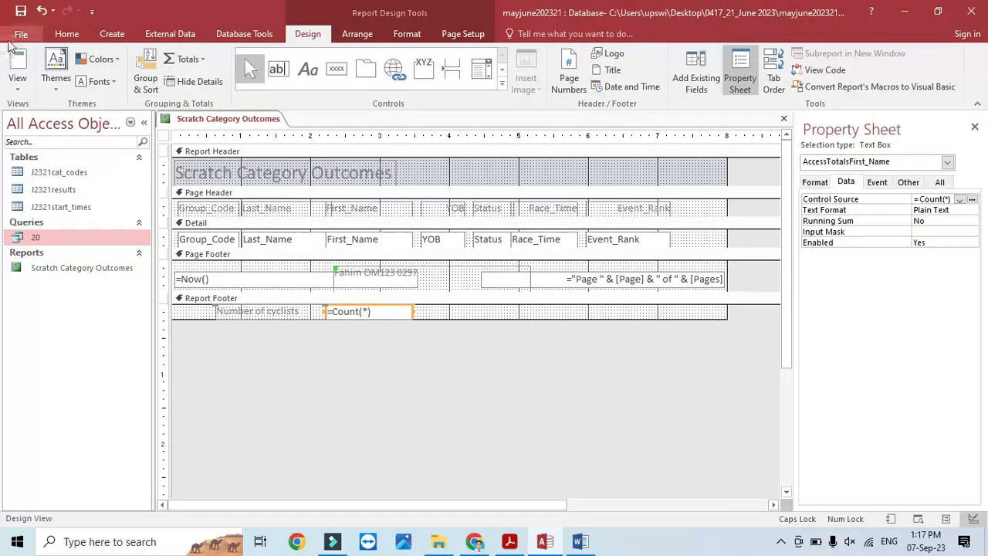
click(783, 118)
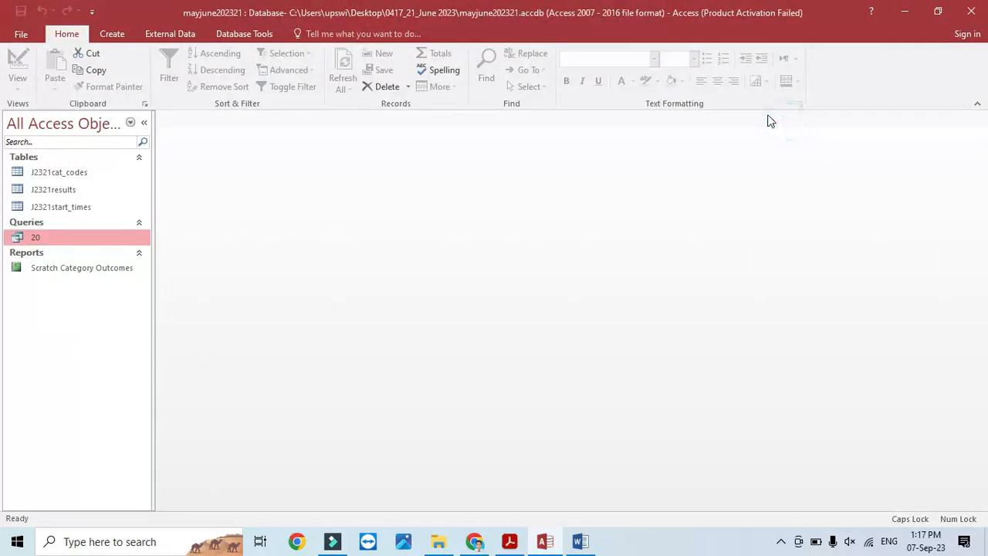
- Read question 21 in the question paper, noting which tables the next tabular report must use
click(510, 542)
scroll(440, 419, down, 6)
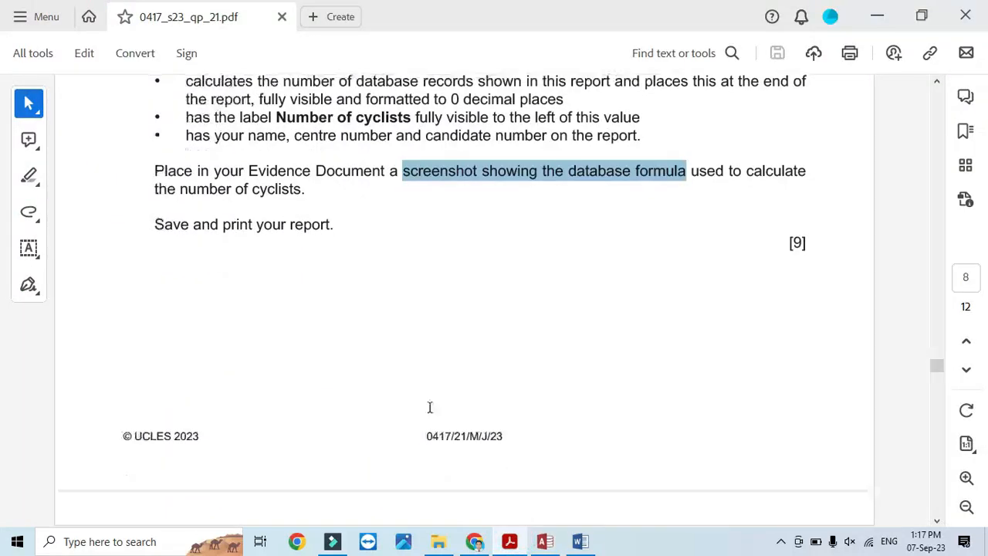
scroll(429, 406, down, 5)
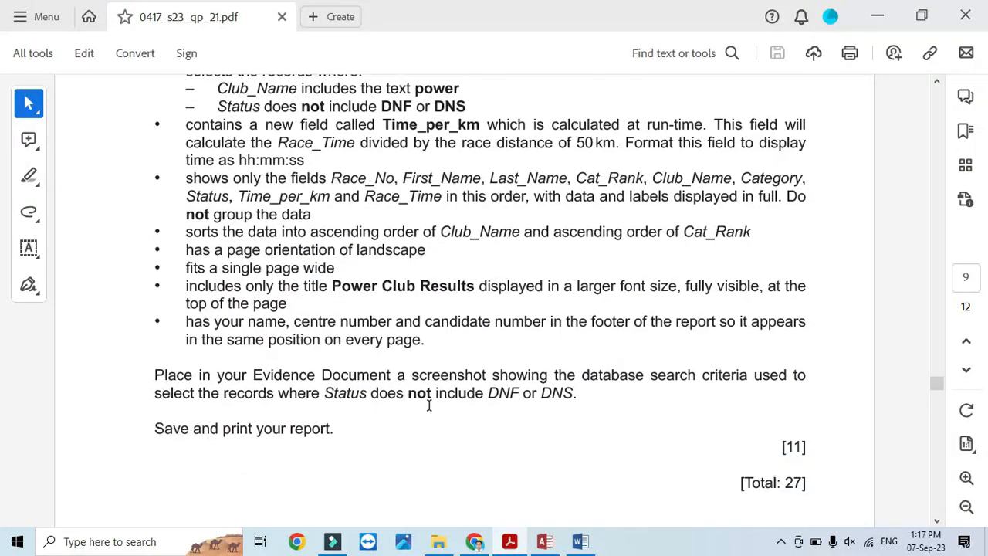
scroll(429, 406, up, 2)
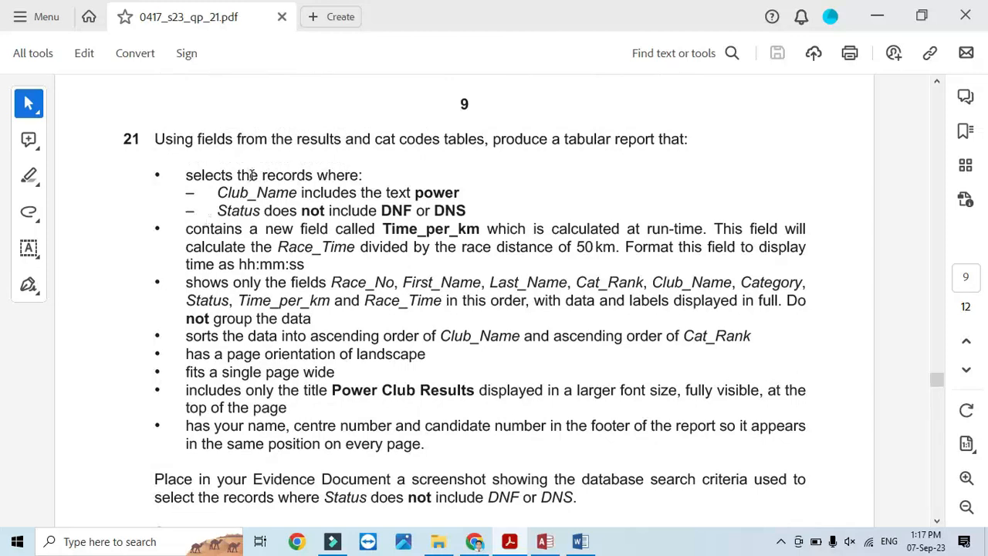
drag(298, 145, 482, 141)
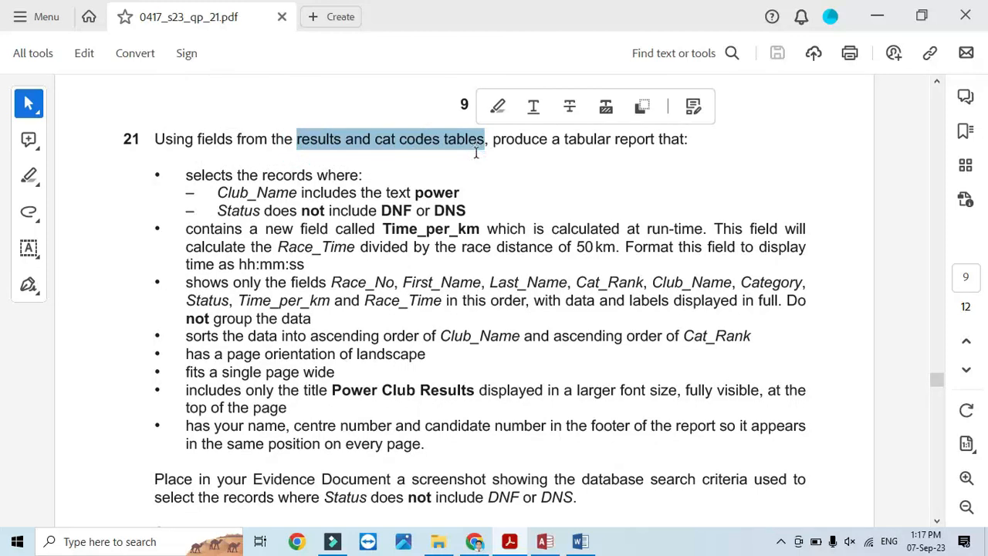
- Start a Simple Query Wizard query in Access with all fields from the J2321cat_codes and J2321results tables
key(alt+Tab)
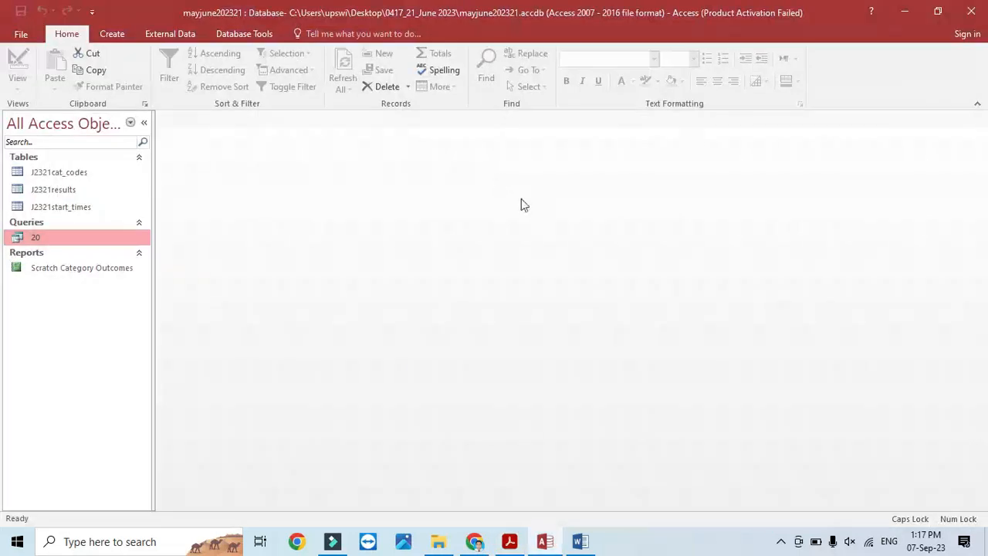
click(116, 34)
click(189, 75)
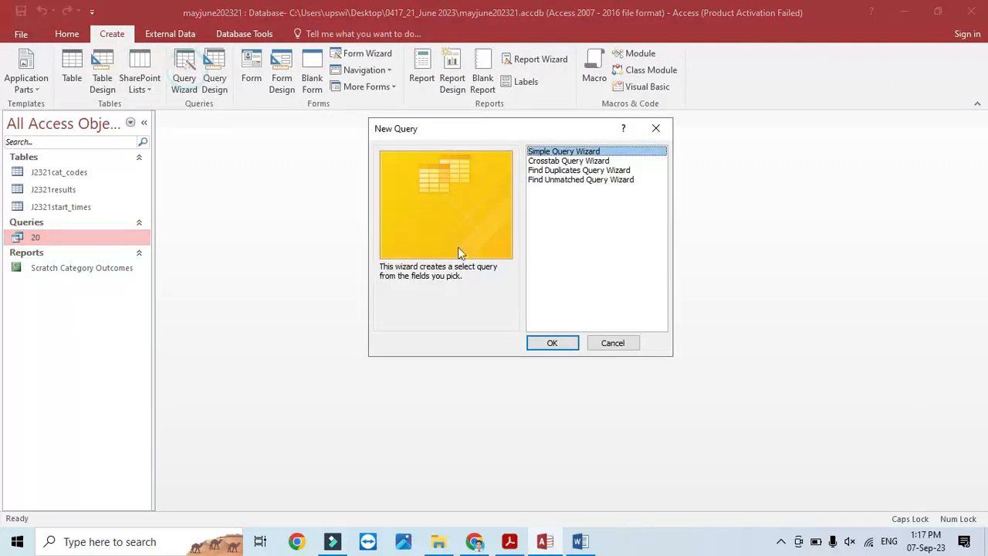
click(543, 340)
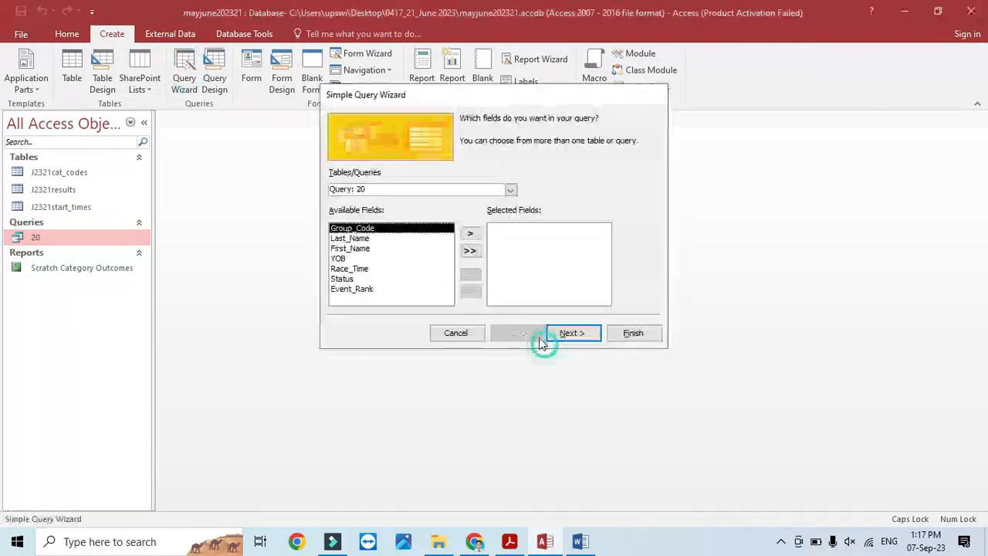
click(509, 190)
click(386, 202)
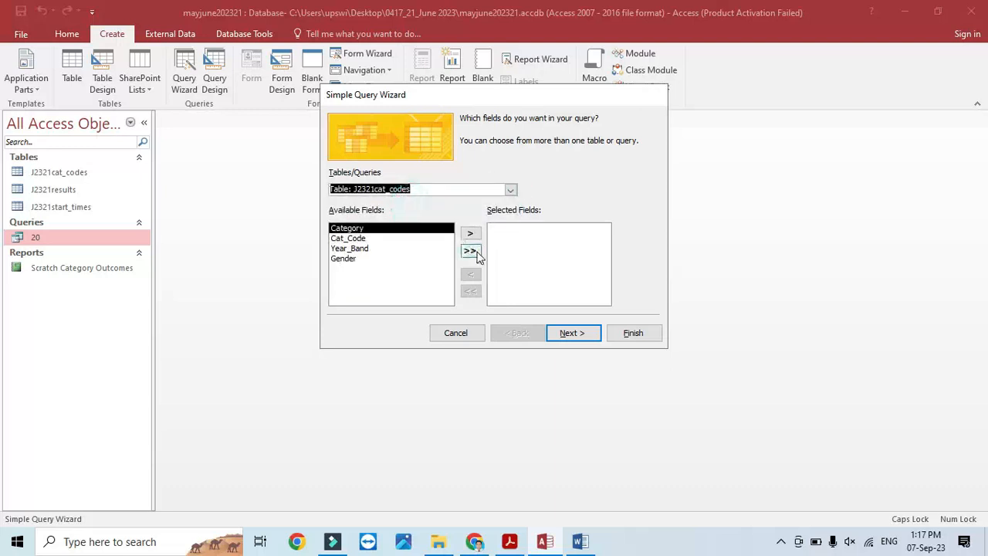
click(469, 250)
click(510, 190)
click(420, 223)
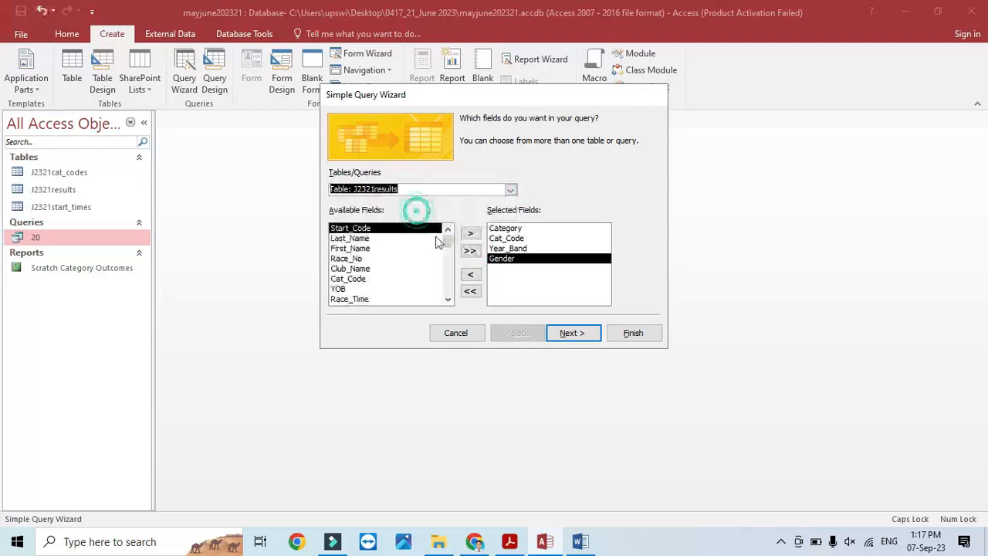
click(469, 250)
- Title the query 21 and finish the wizard with the option to modify the query design
click(564, 335)
click(564, 333)
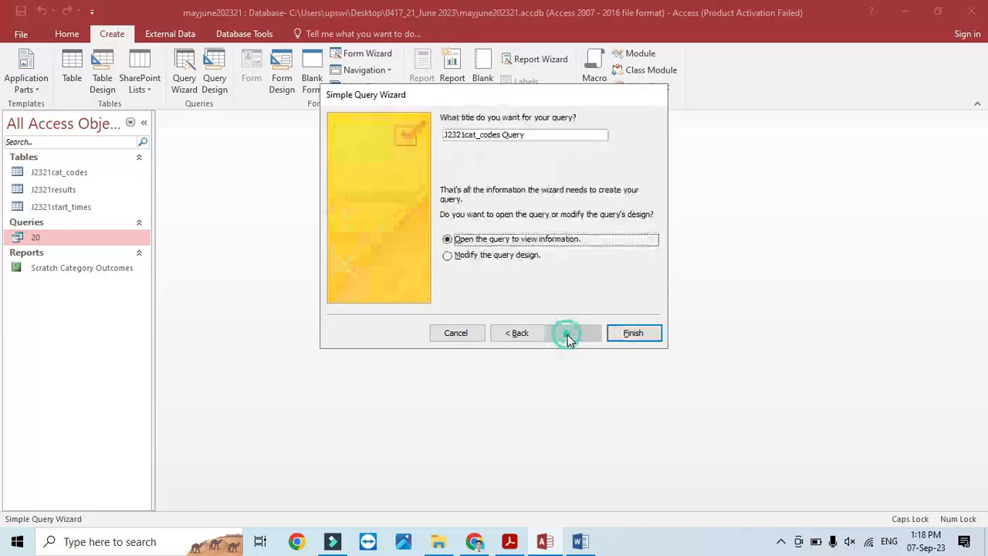
click(448, 255)
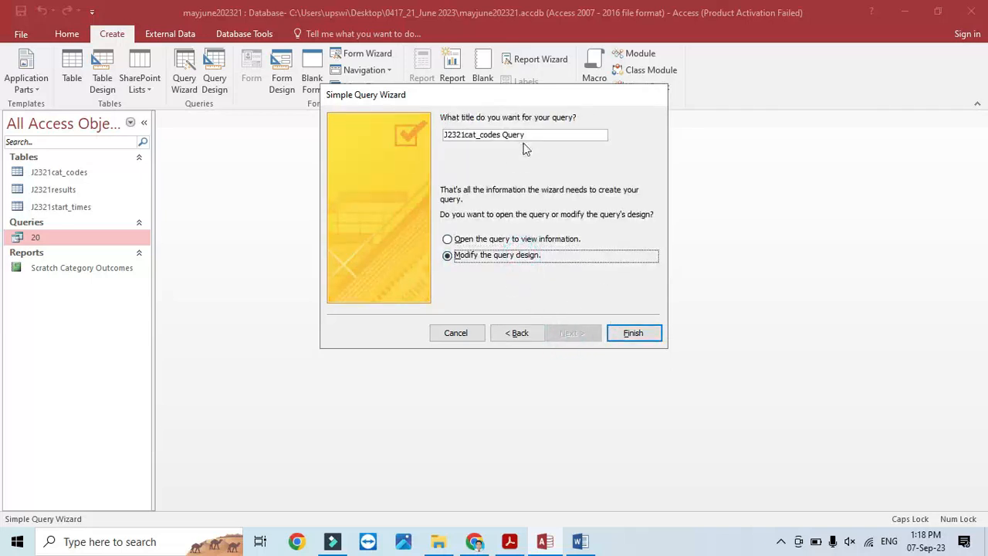
drag(529, 135, 410, 135)
text(21)
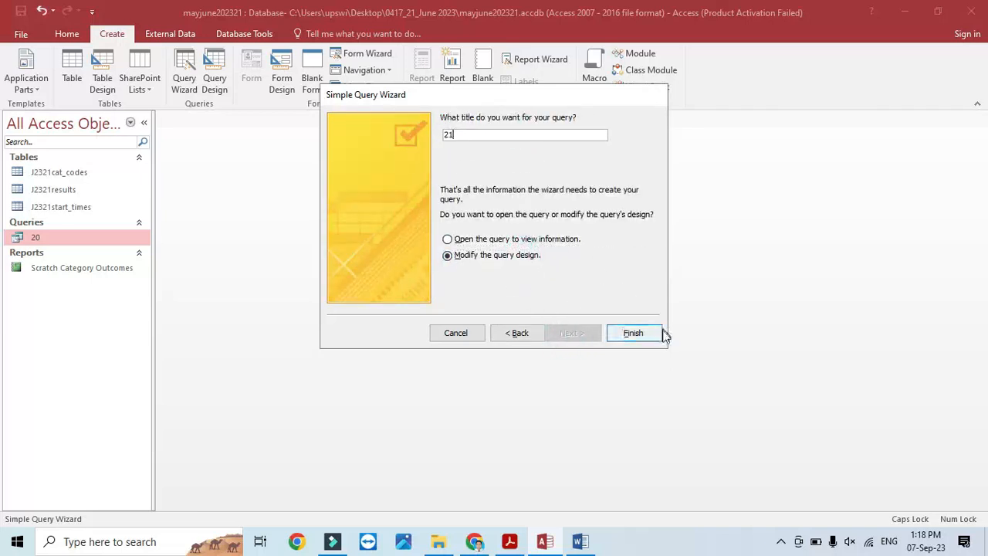
click(634, 335)
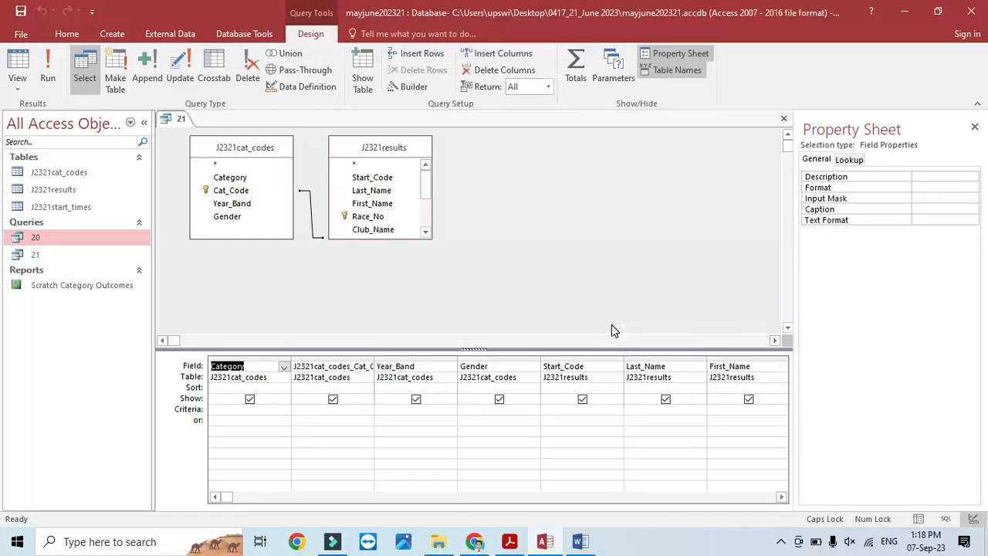
- Following question 21, set the Club_Name criterion in query 21 to *POWER*
key(alt+Tab)
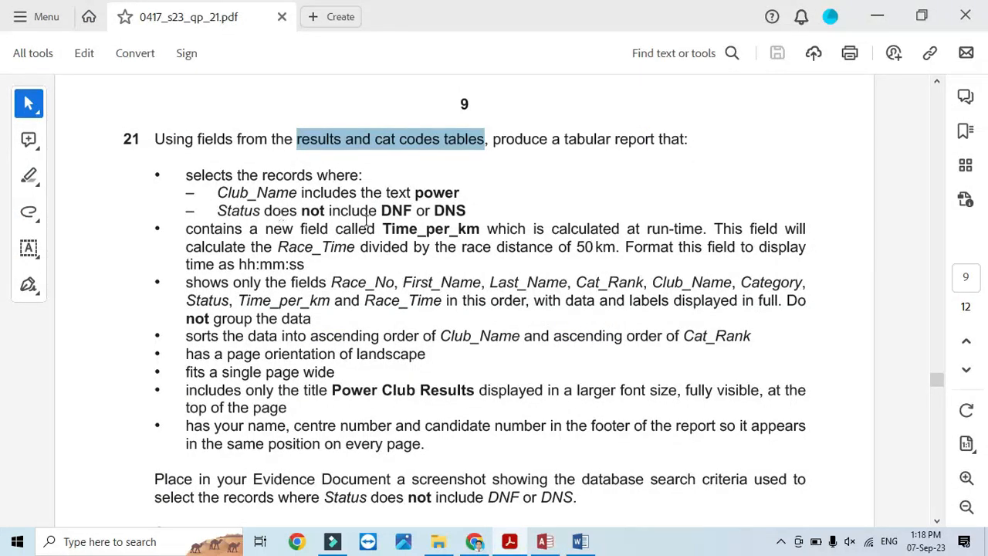
drag(217, 193, 292, 194)
key(ctrl+c)
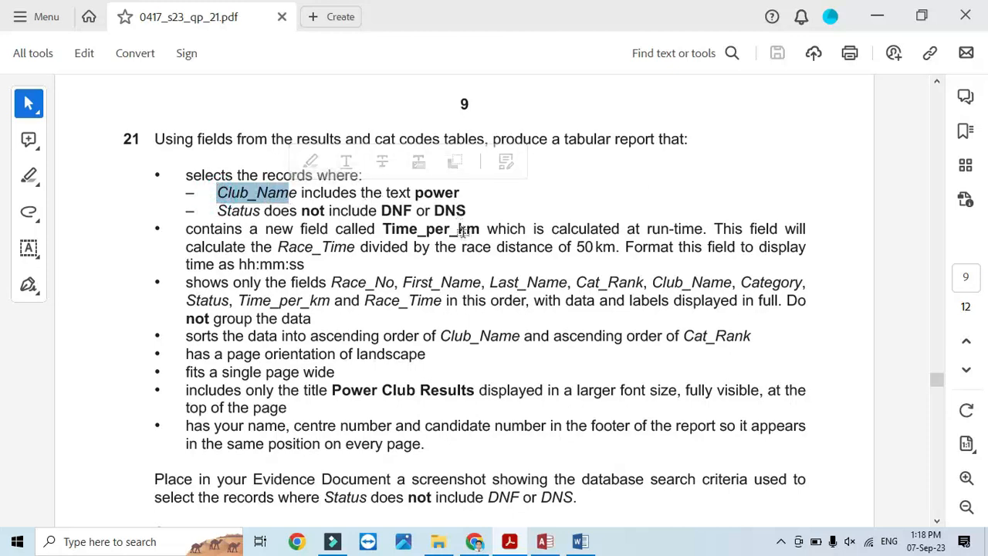
key(alt+Tab)
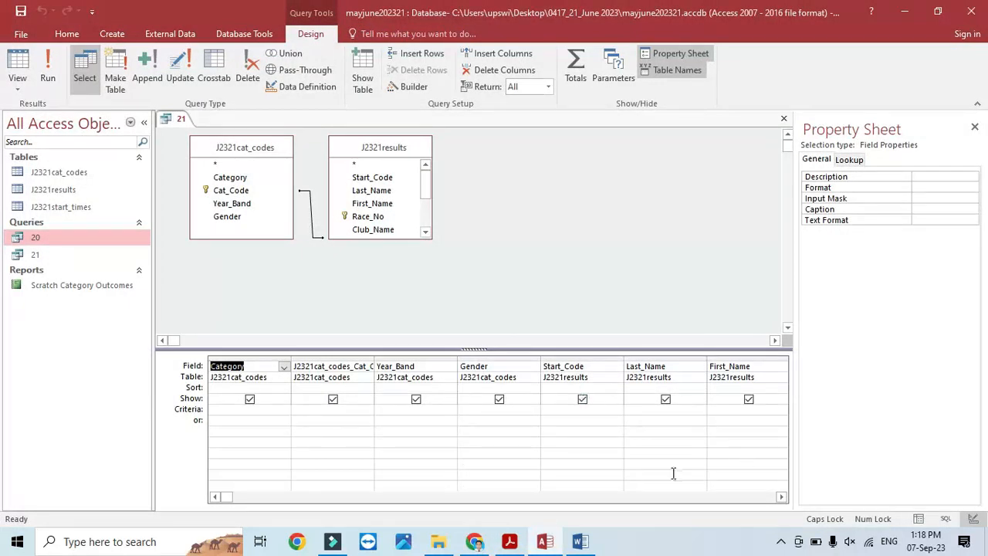
click(781, 497)
click(781, 496)
click(781, 496)
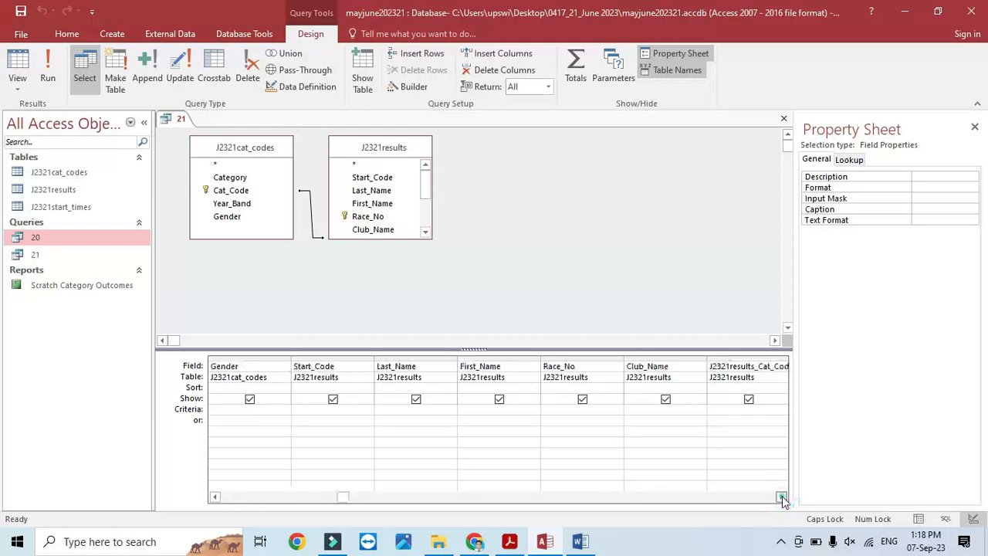
click(665, 409)
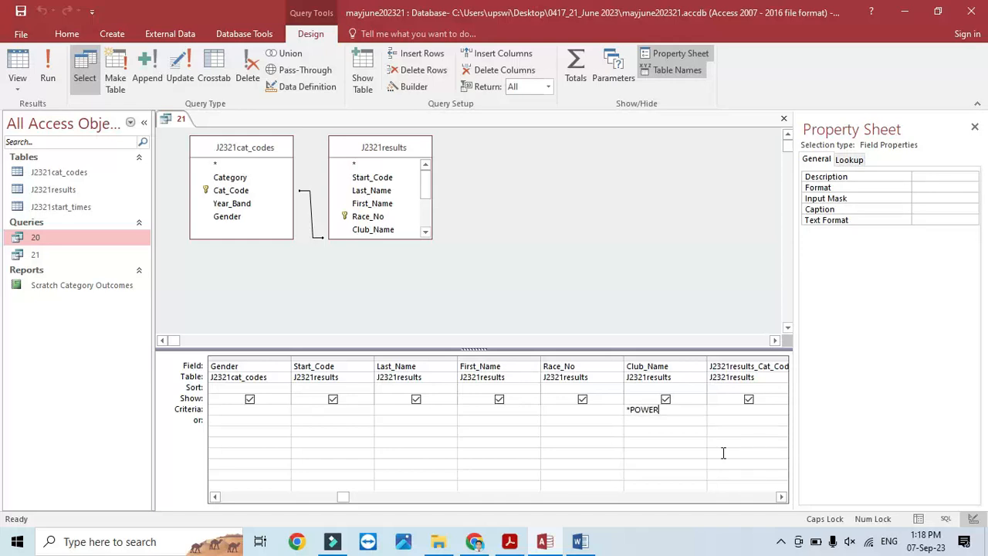
- Check the Status condition in the question paper and set the Status criterion in query 21 to <>DNF or <>DNS
key(alt+Tab)
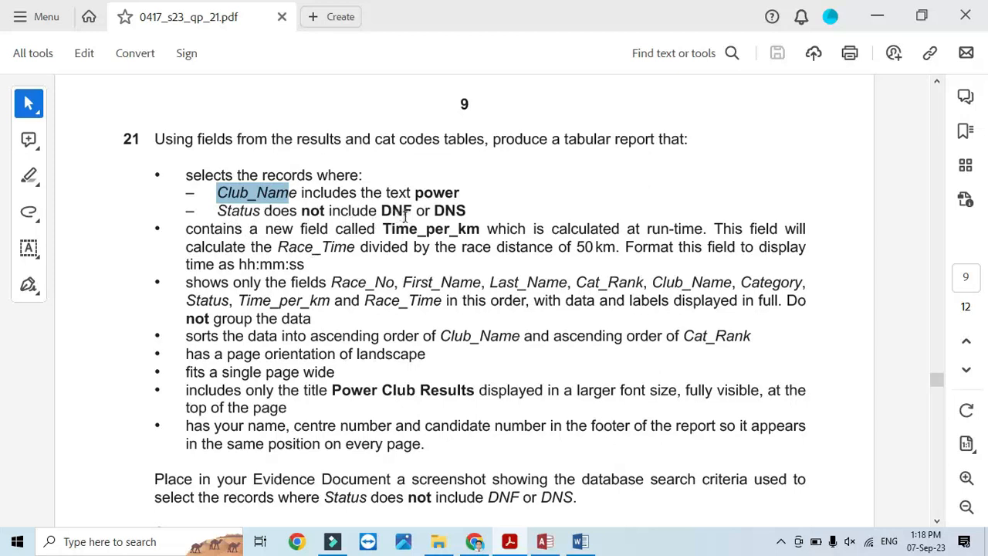
key(alt+Tab)
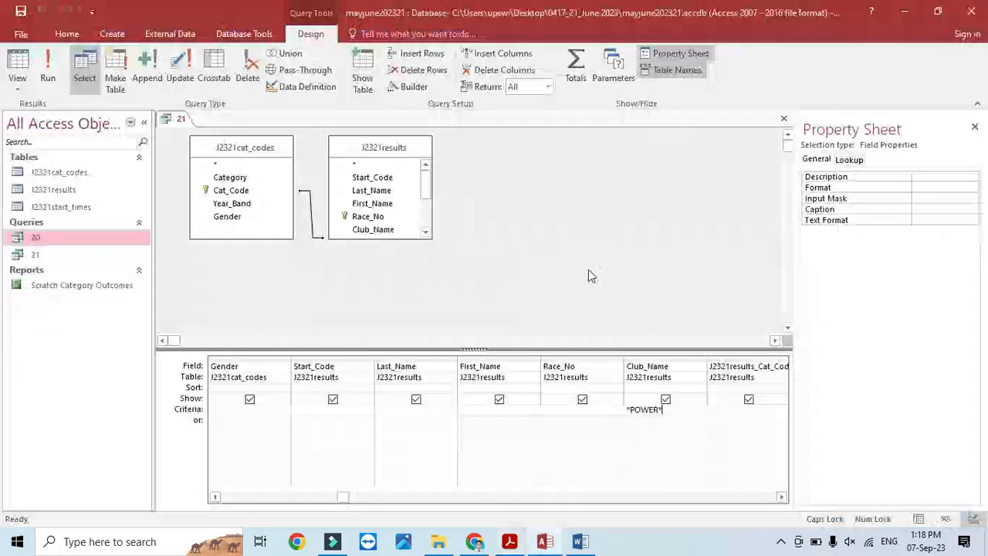
click(781, 497)
click(781, 496)
click(781, 496)
click(781, 496)
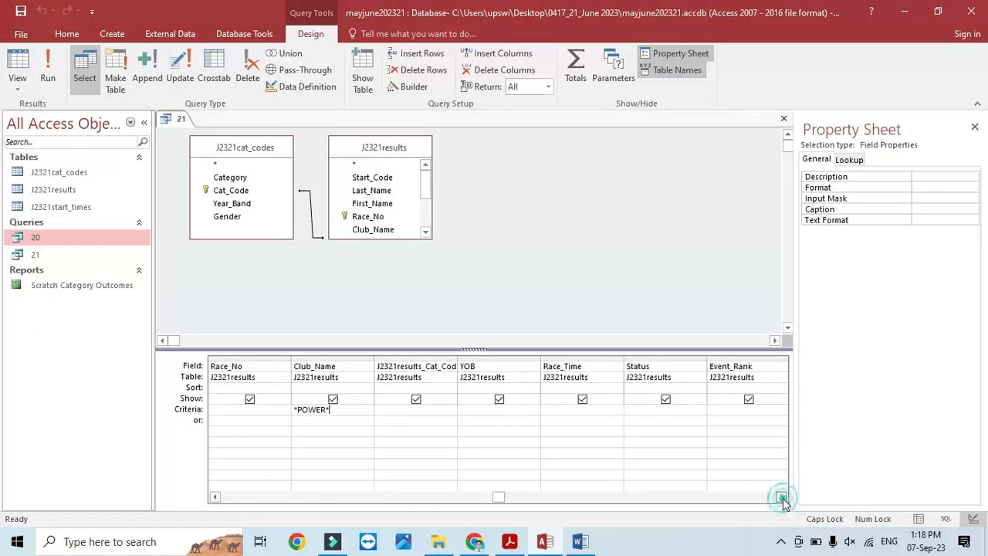
click(663, 415)
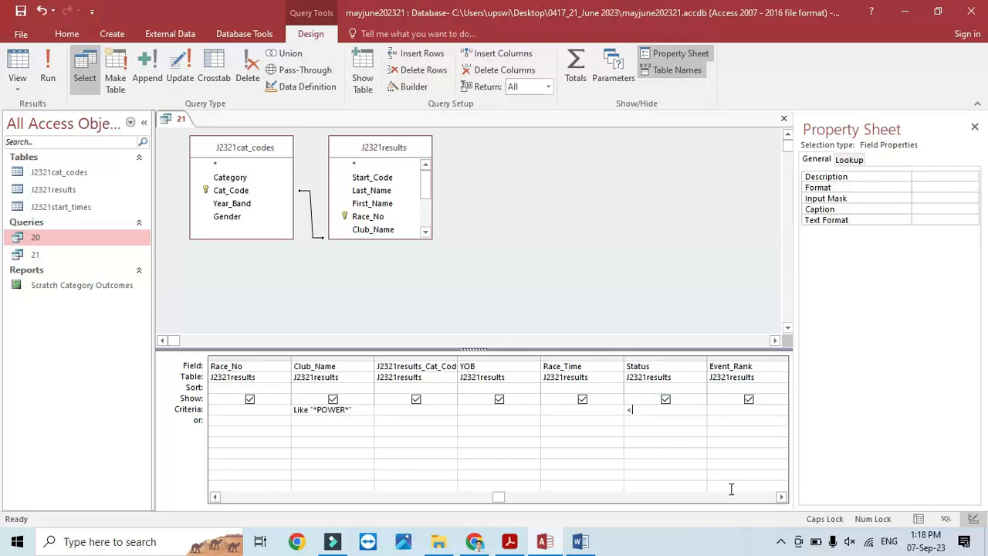
key(alt+Tab)
key(alt+Tab)
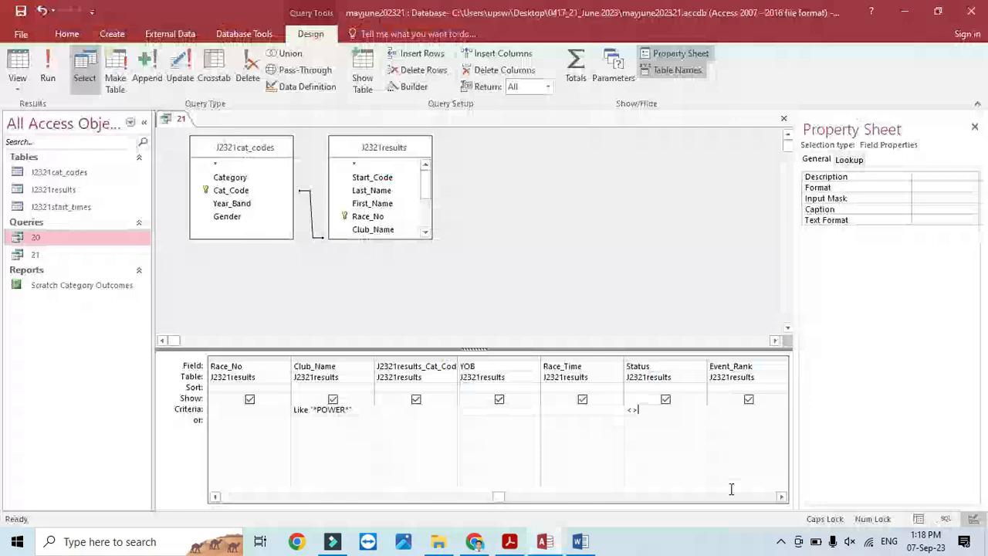
text(<>DNF or <>)
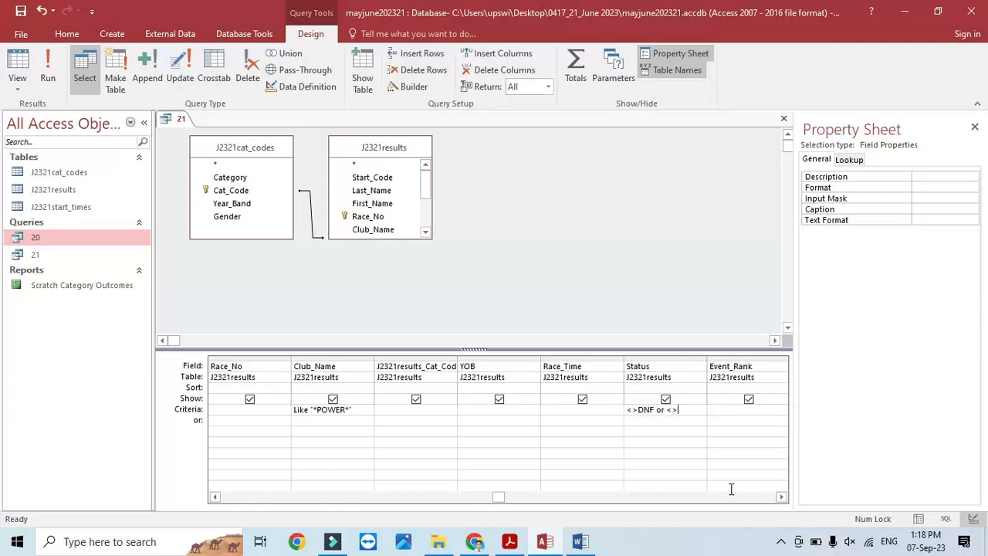
key(alt+Tab)
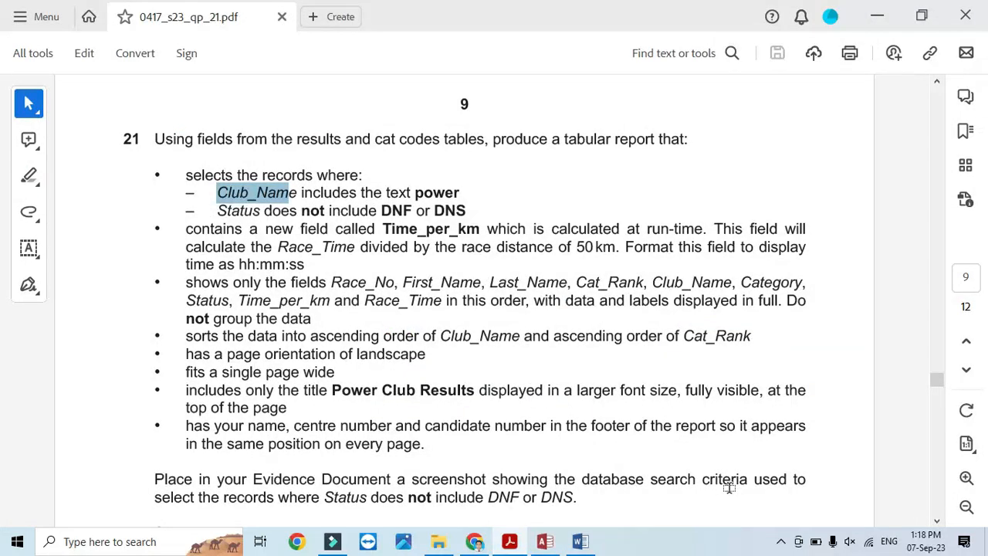
key(alt+Tab)
text(or <>DNS)
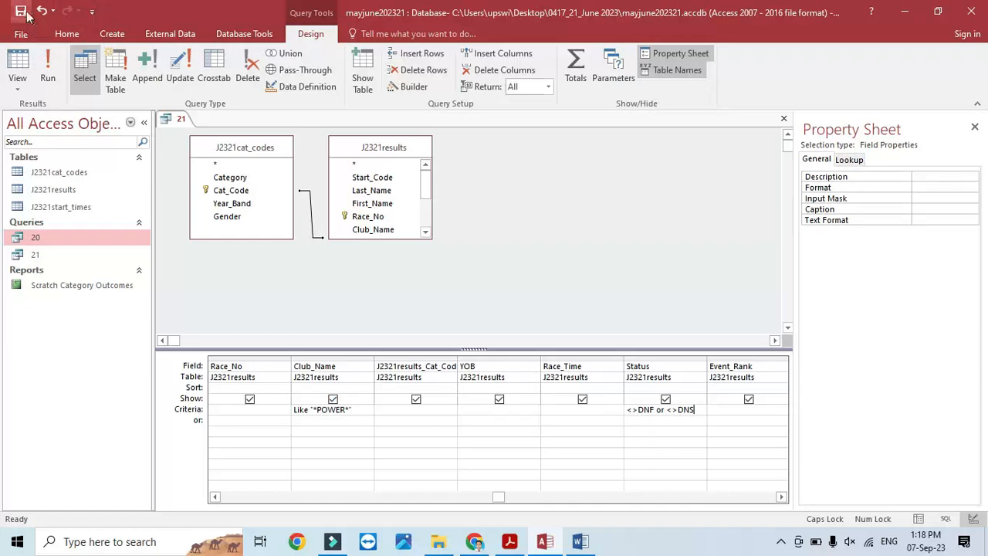
- Run query 21, review the Status values in the records, and return to the query design
click(50, 73)
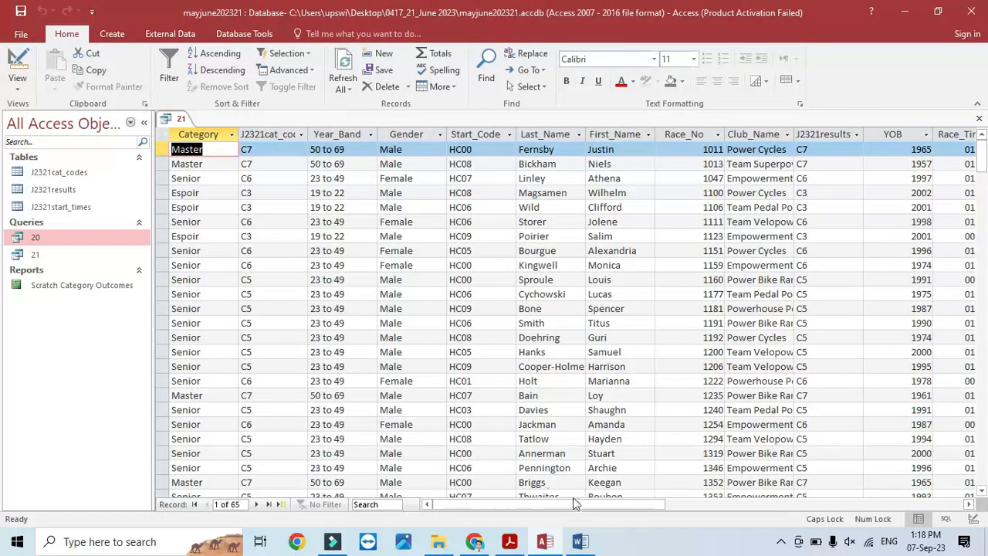
drag(577, 504, 688, 505)
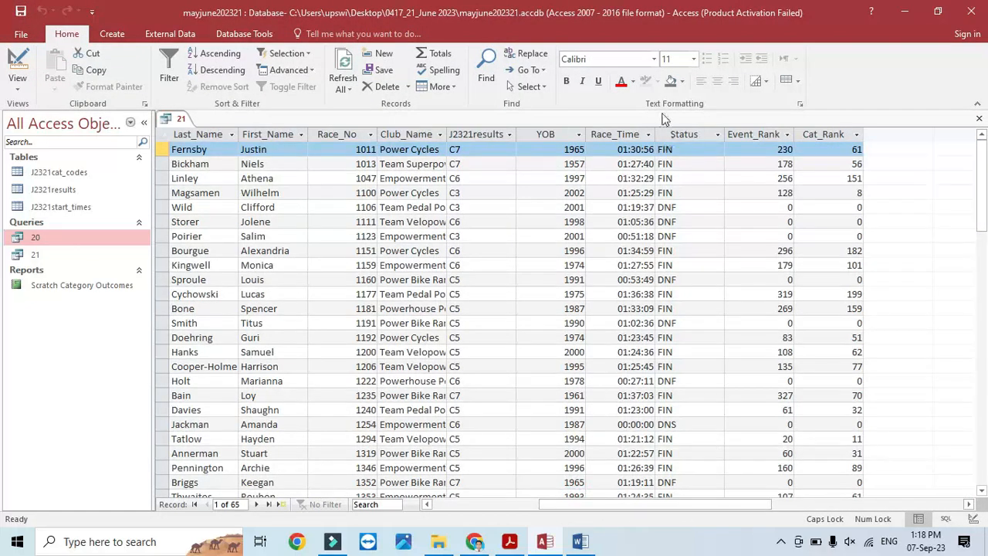
click(682, 281)
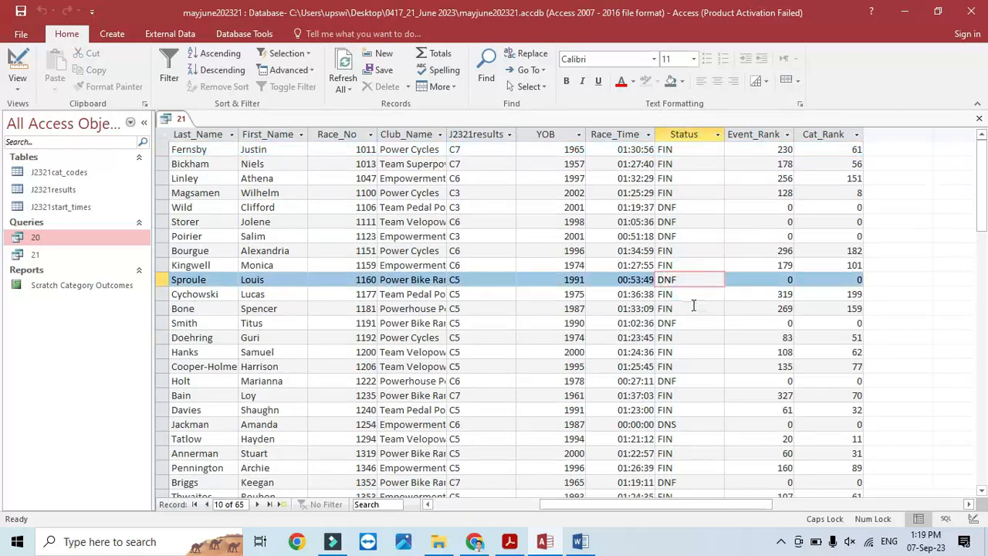
scroll(687, 308, down, 4)
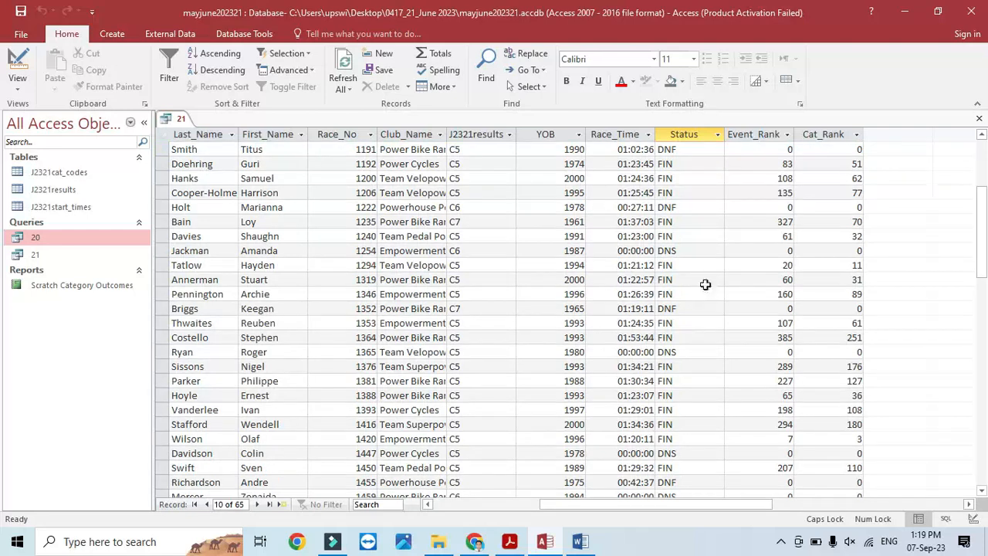
click(24, 65)
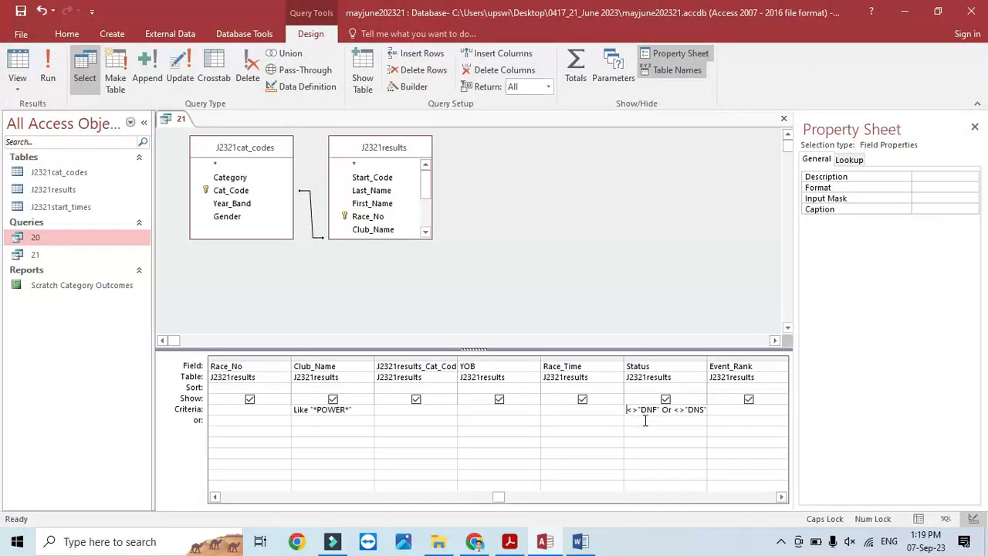
- Try rewriting the Status criterion as NOT"DNF" NOT"DNS" and running query 21
double_click(636, 410)
text(NOT)
key(BackSpace)
key(BackSpace)
key(BackSpace)
key(Delete)
key(Delete)
key(Delete)
text(NO)
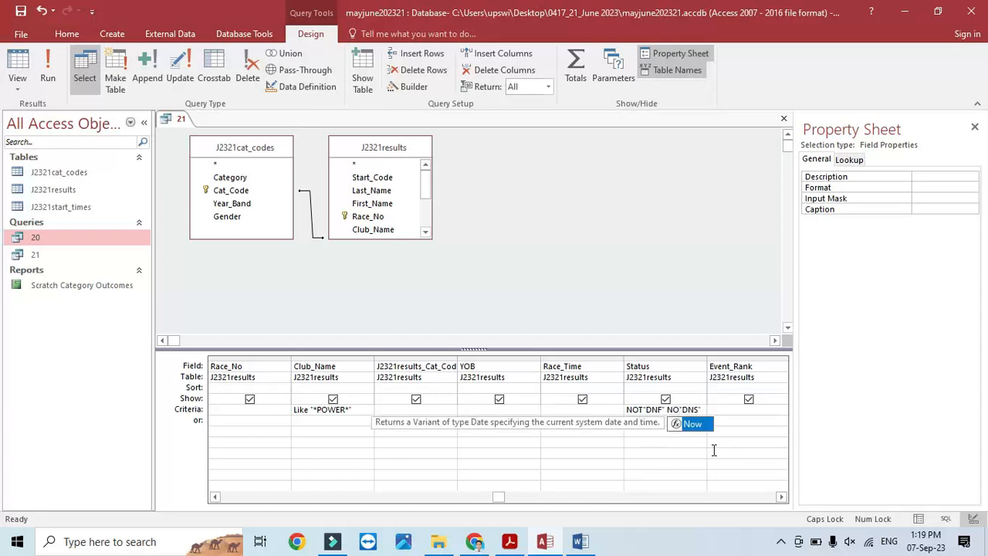
text(T)
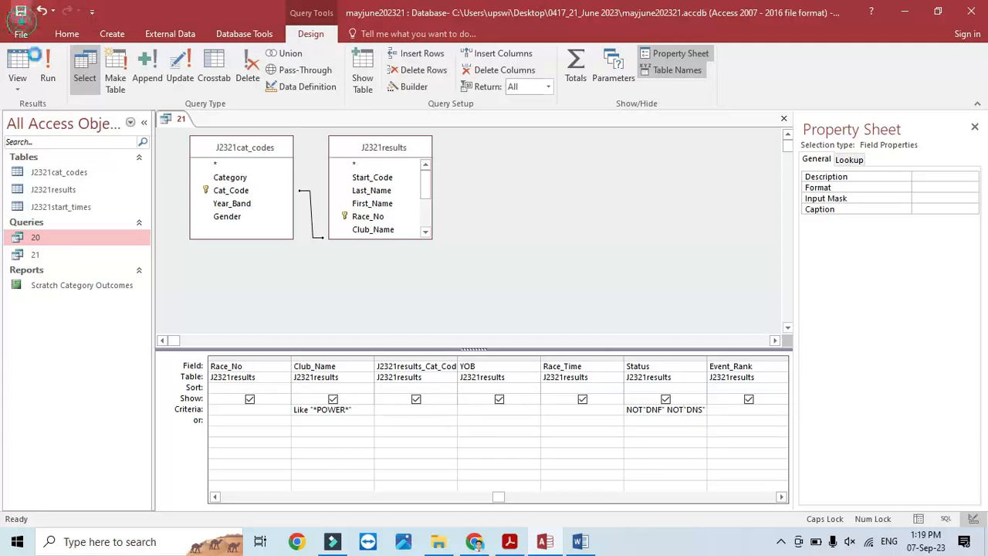
click(47, 64)
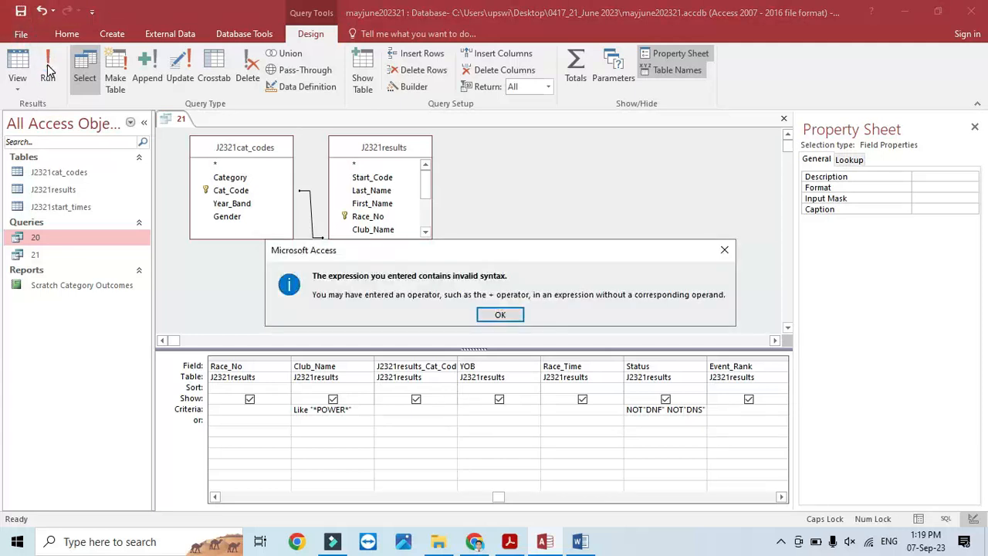
click(498, 317)
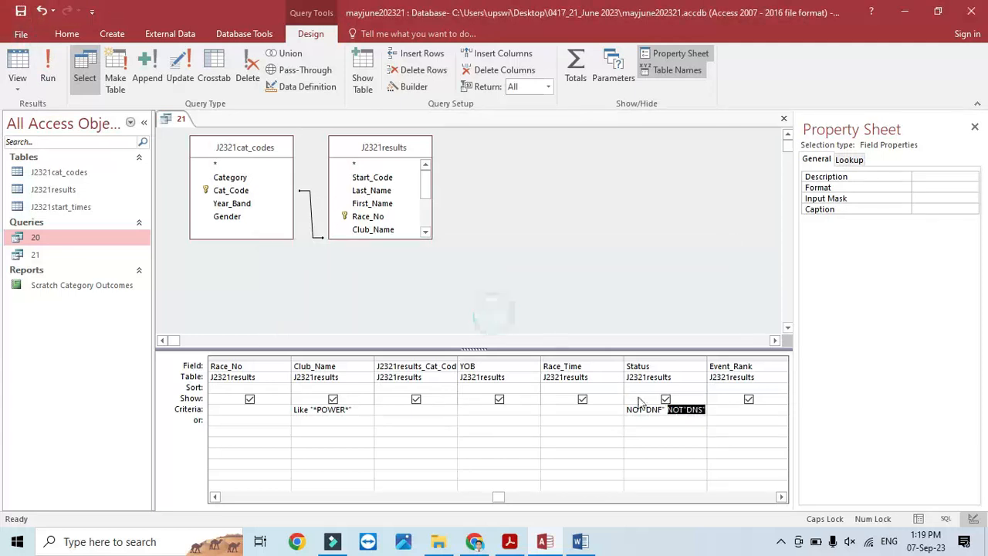
click(691, 419)
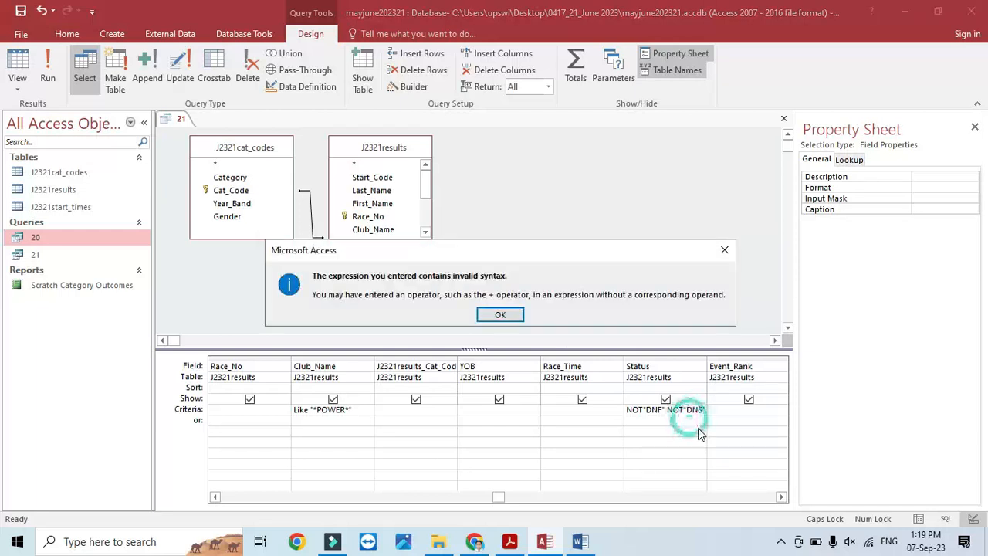
click(506, 315)
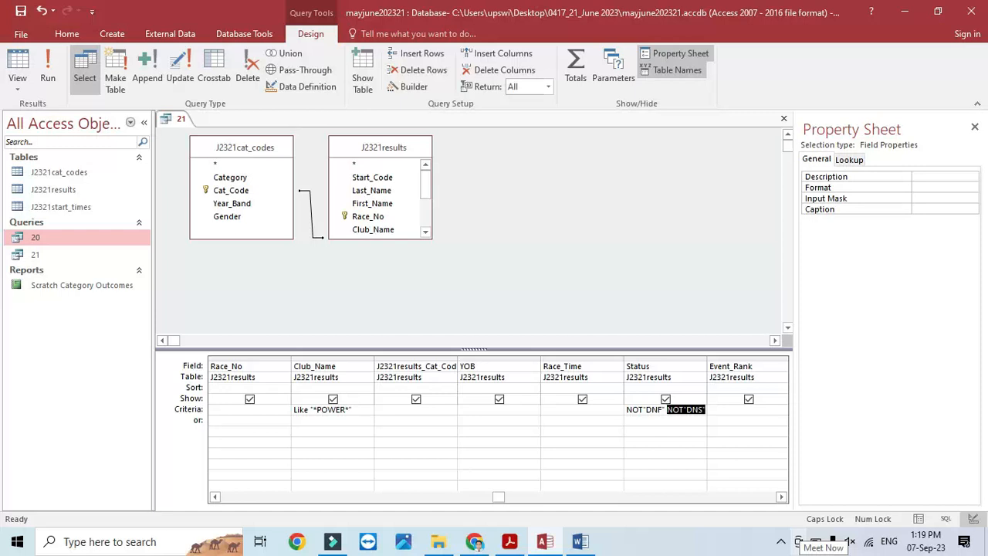
- Change the Status criterion to <>"DNF" AND <>"DNS" and save query 21
click(683, 417)
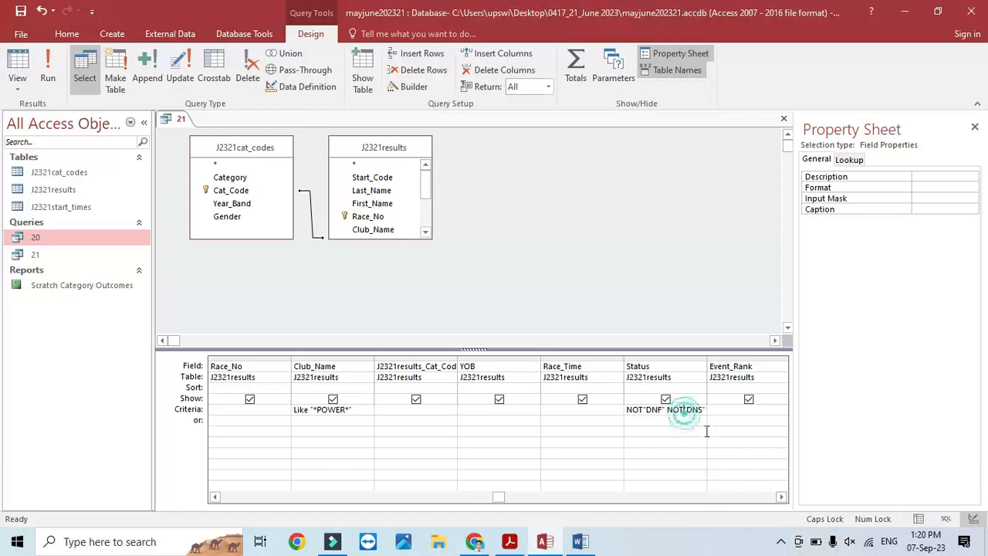
key(BackSpace)
key(BackSpace)
key(BackSpace)
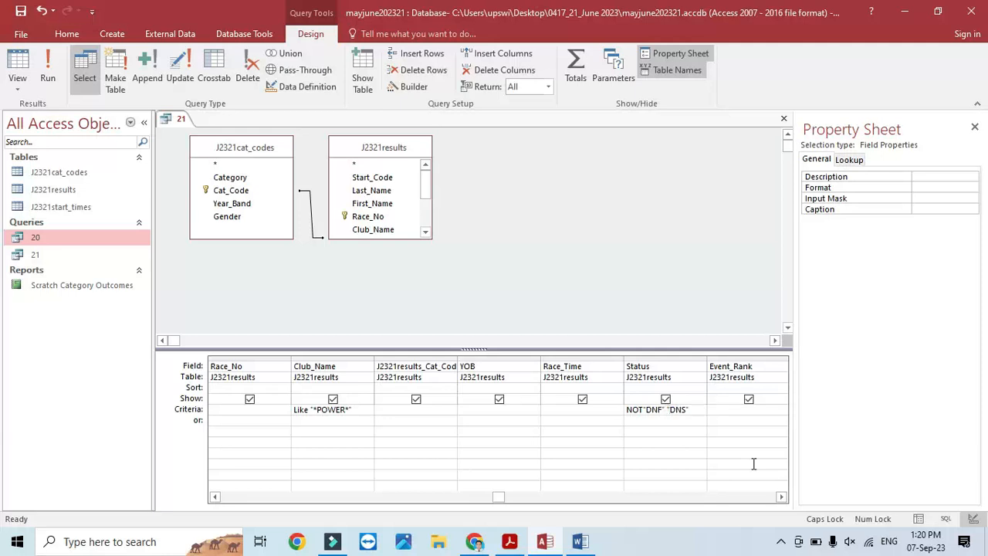
text(AND)
drag(645, 411, 627, 411)
text(<>)
click(21, 11)
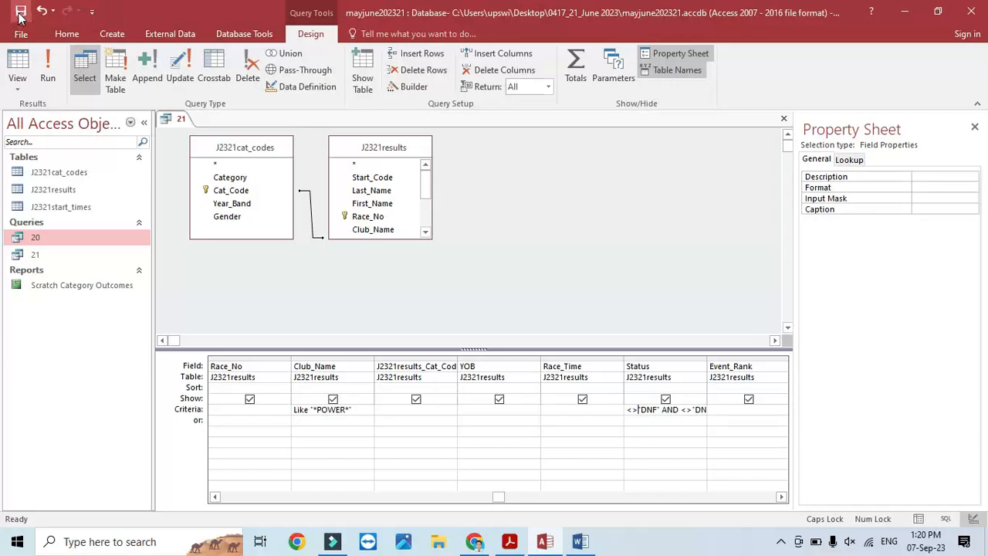
- Run query 21 and check the Status column throughout the resulting records
click(48, 67)
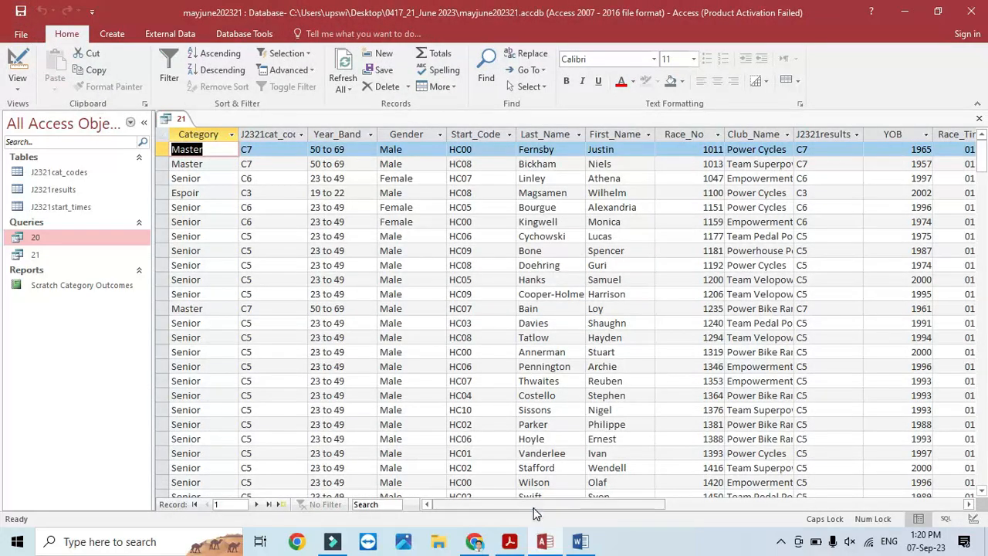
drag(533, 505, 597, 511)
scroll(841, 336, down, 5)
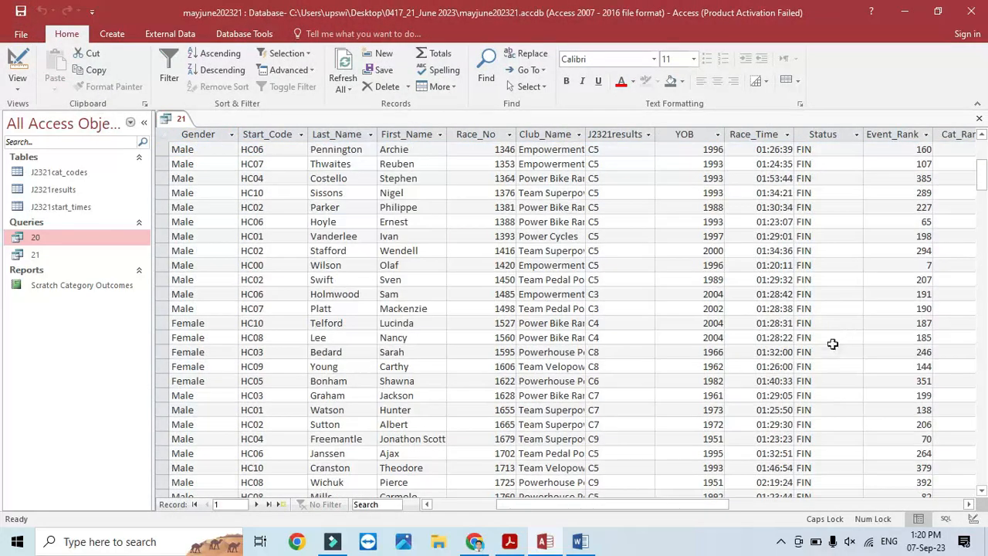
scroll(827, 395, up, 1)
scroll(827, 396, up, 5)
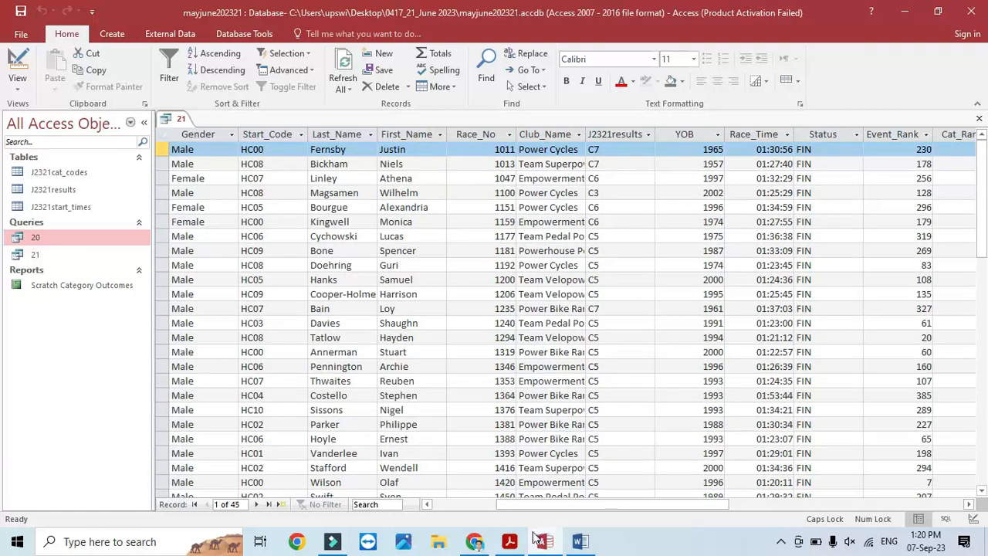
- Read the Time_per_km field requirement of question 21 in the exam paper and return to the database
click(509, 541)
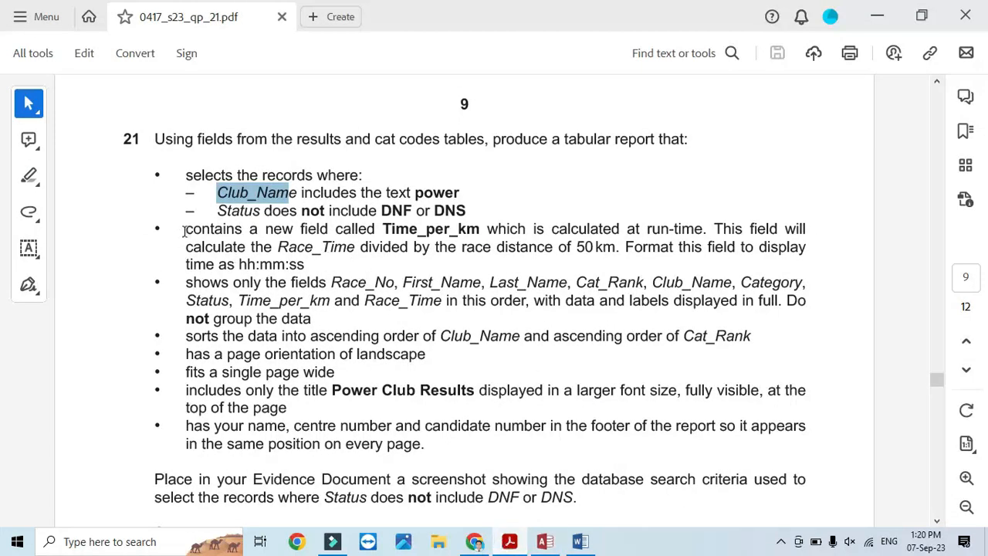
drag(183, 232, 376, 232)
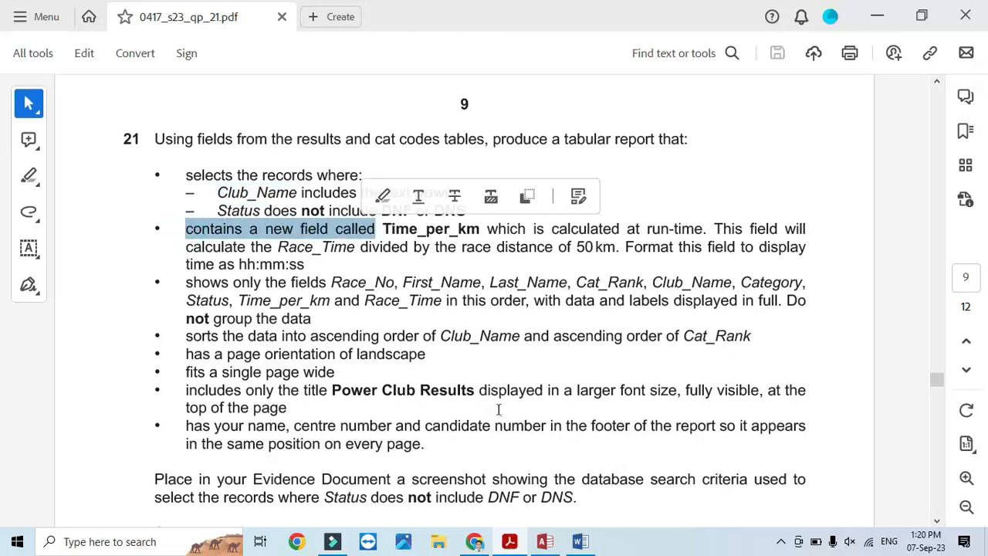
click(545, 542)
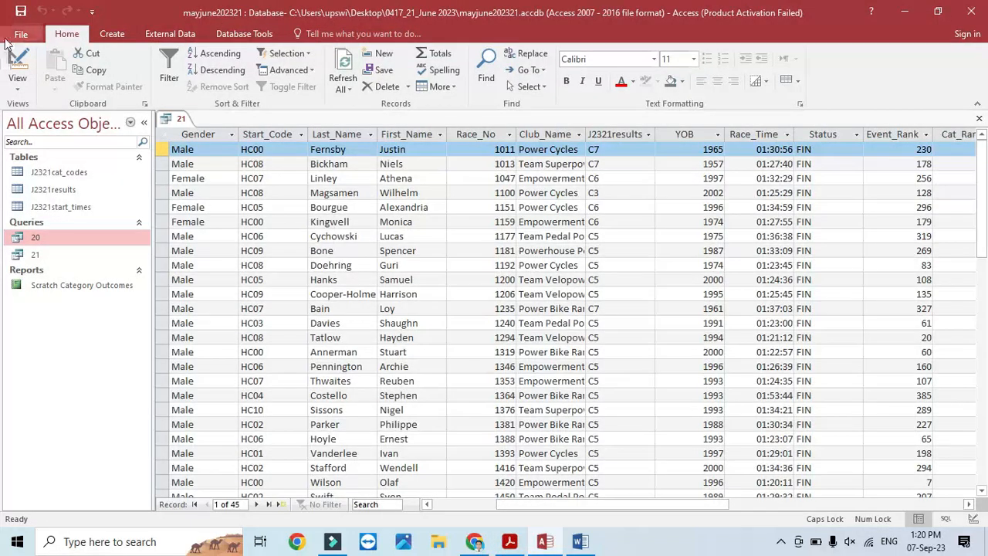
- Start an expression with [Race_Time] and a division operator in the blank column after Cat_Rank in query 21's design
click(17, 61)
click(505, 502)
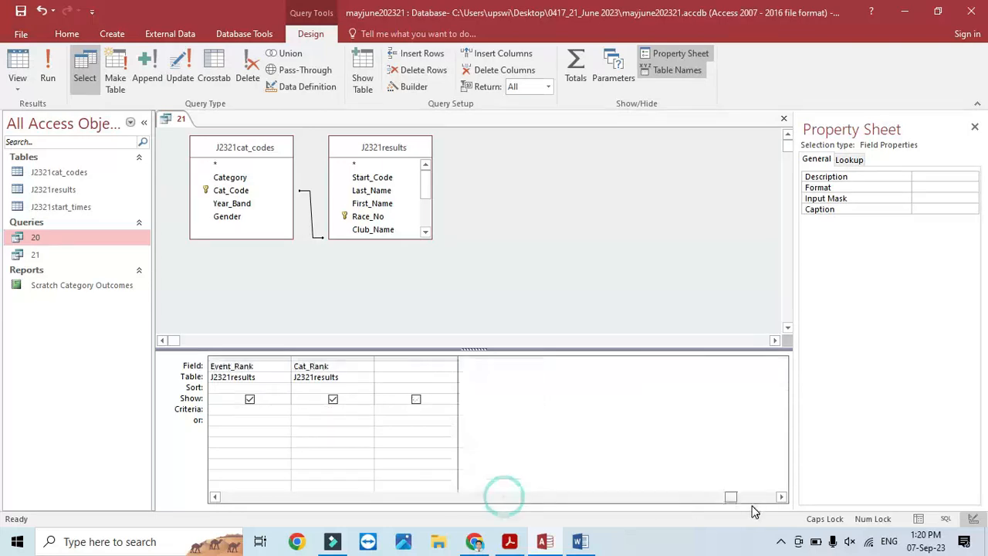
click(412, 368)
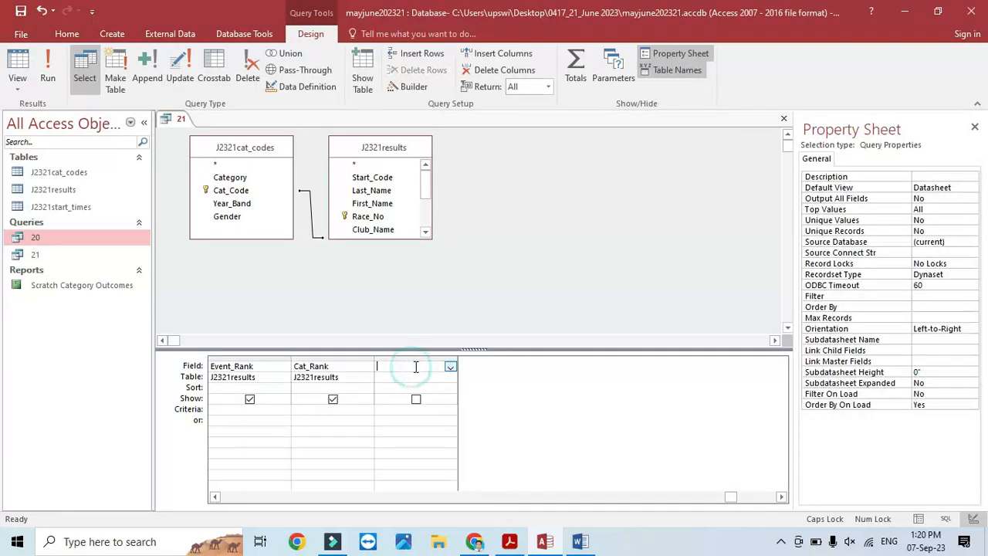
click(412, 87)
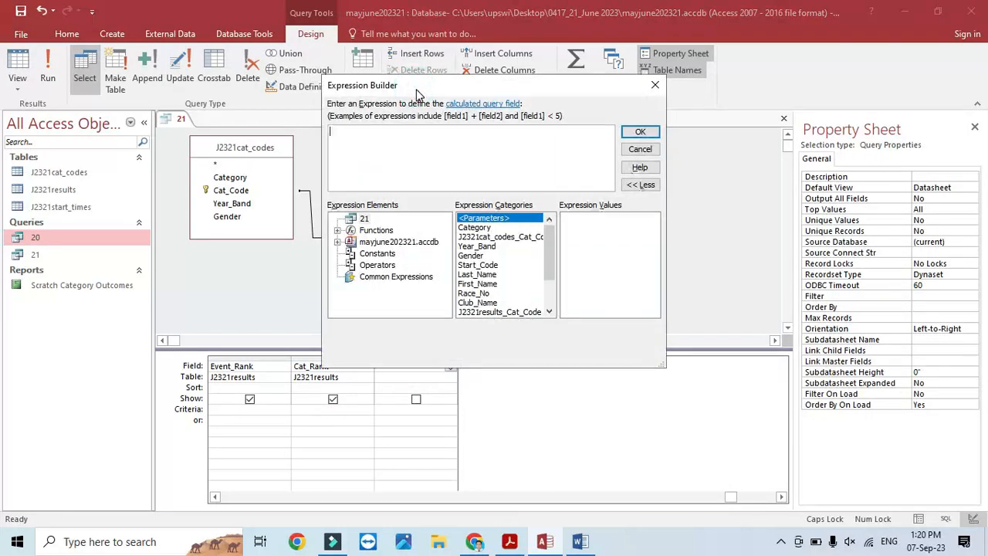
key(alt+Tab)
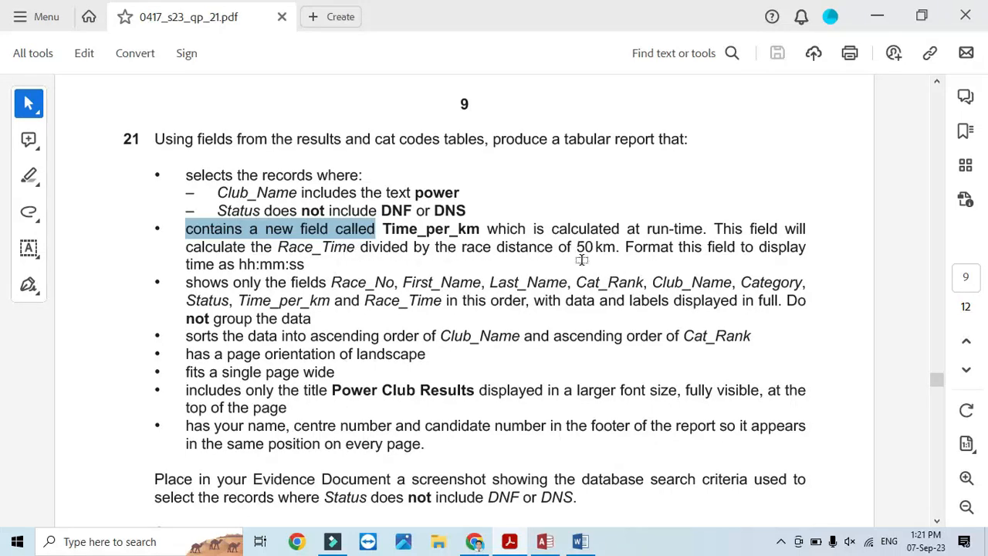
key(alt+Tab)
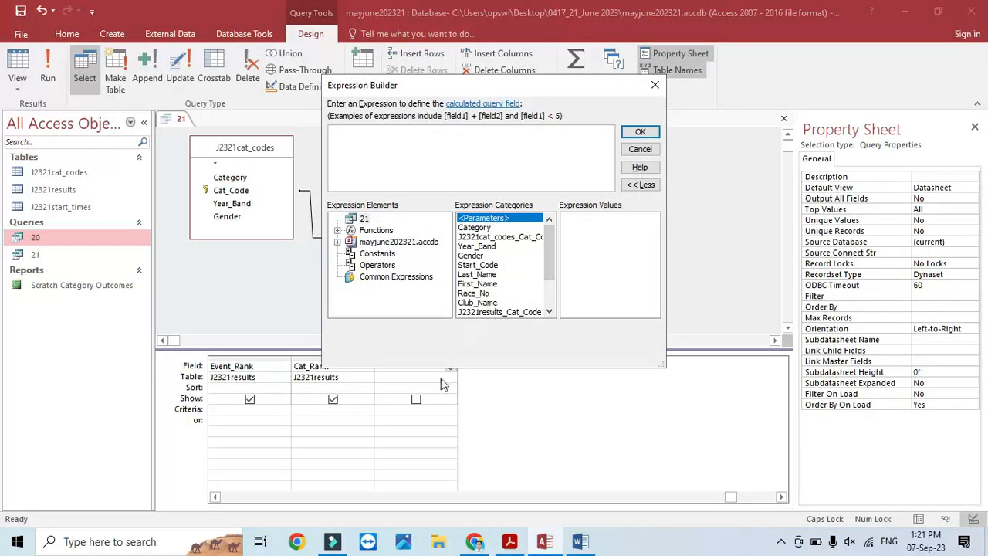
click(549, 312)
click(549, 312)
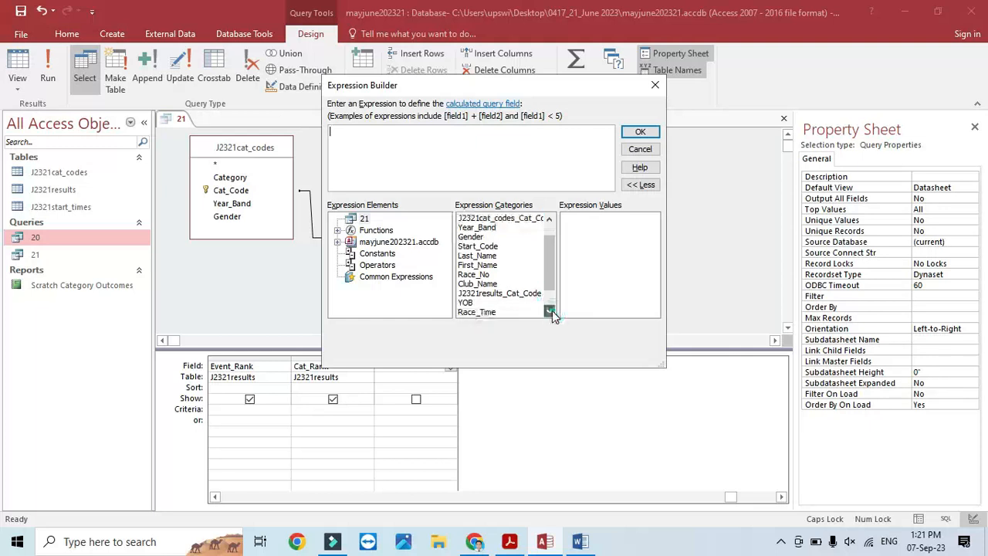
click(550, 312)
double_click(488, 305)
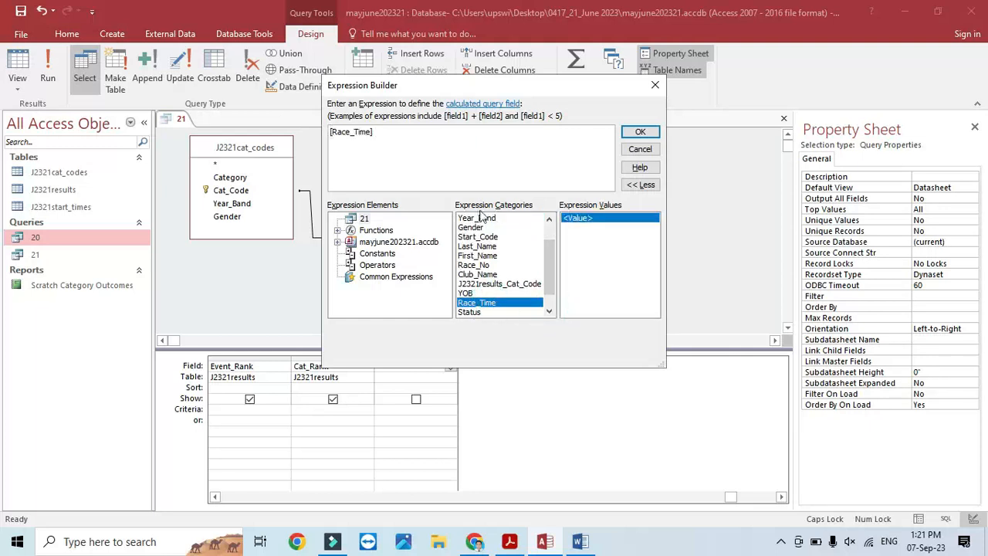
text(/)
- Look through query 21's fields in the Expression Builder for a race distance to divide by
click(550, 312)
click(549, 312)
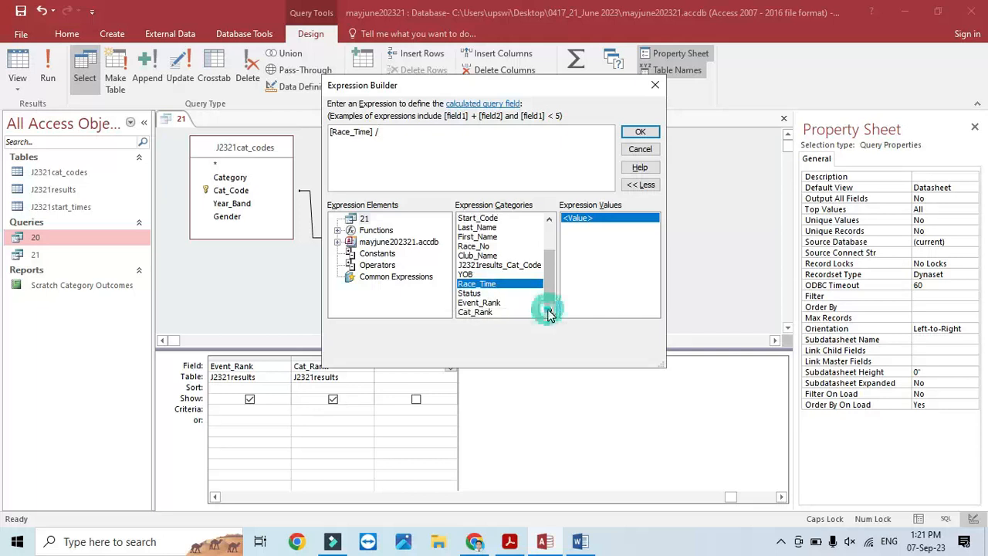
drag(549, 289, 549, 264)
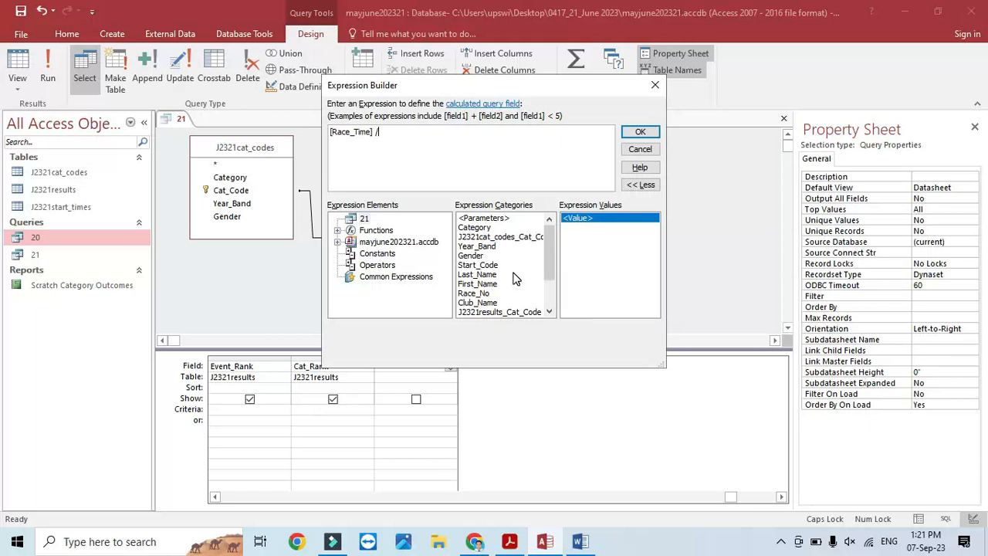
scroll(516, 278, down, 2)
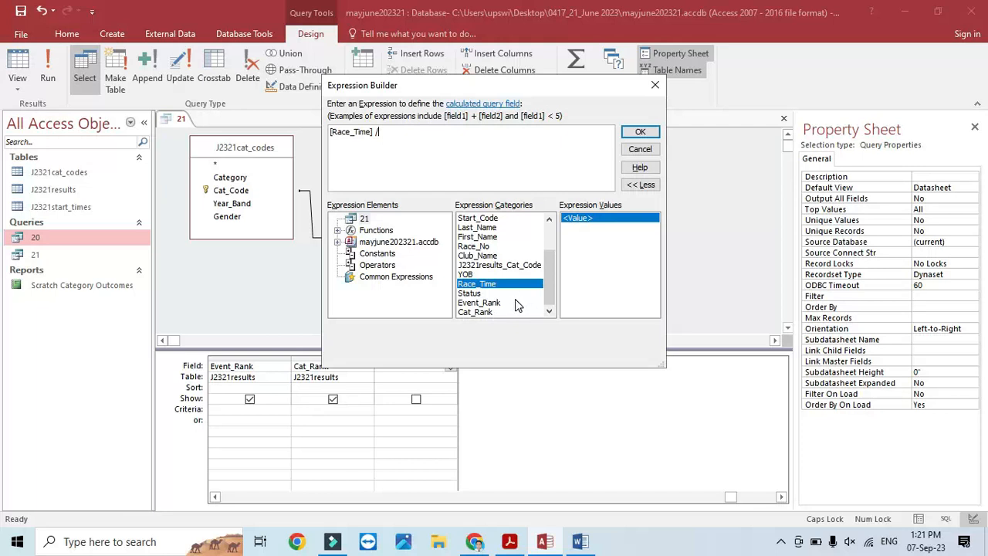
scroll(523, 292, up, 2)
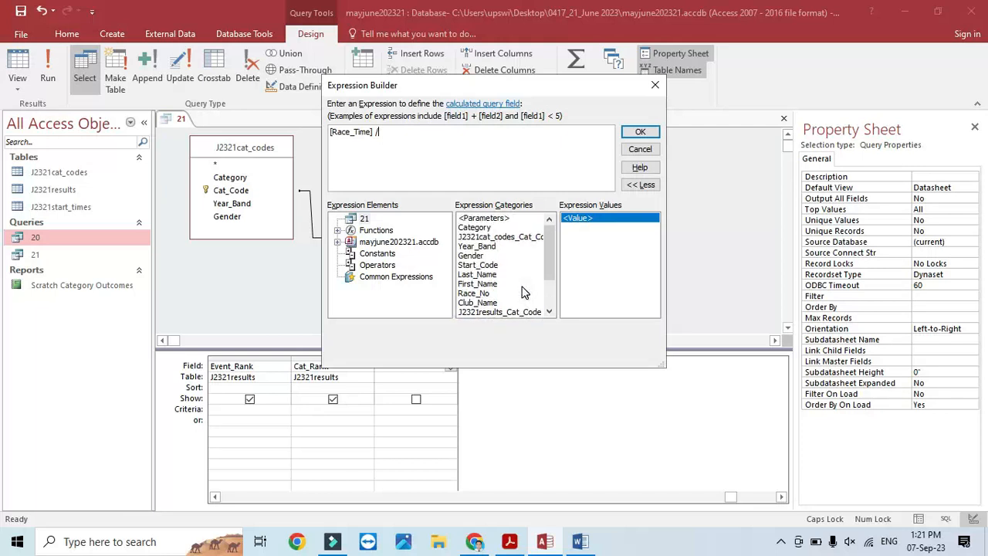
scroll(522, 292, down, 1)
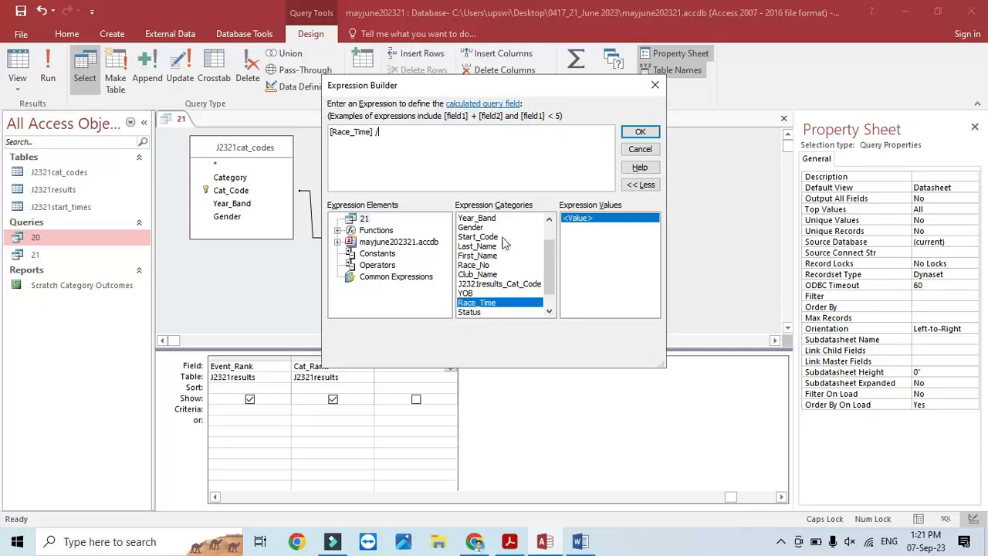
scroll(480, 309, down, 1)
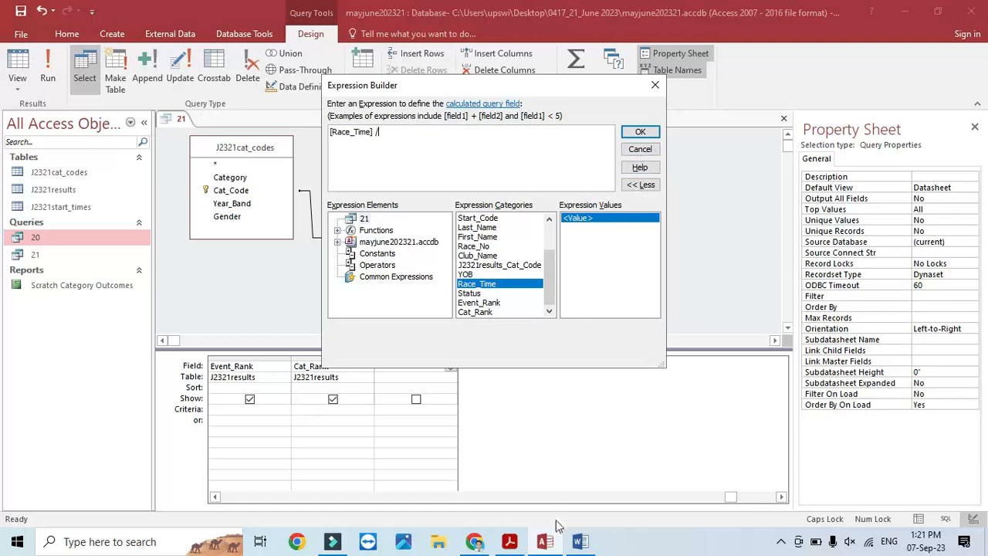
- Check the race distance in question 21 and complete the calculated field's expression as [Race_Time]/50
click(508, 541)
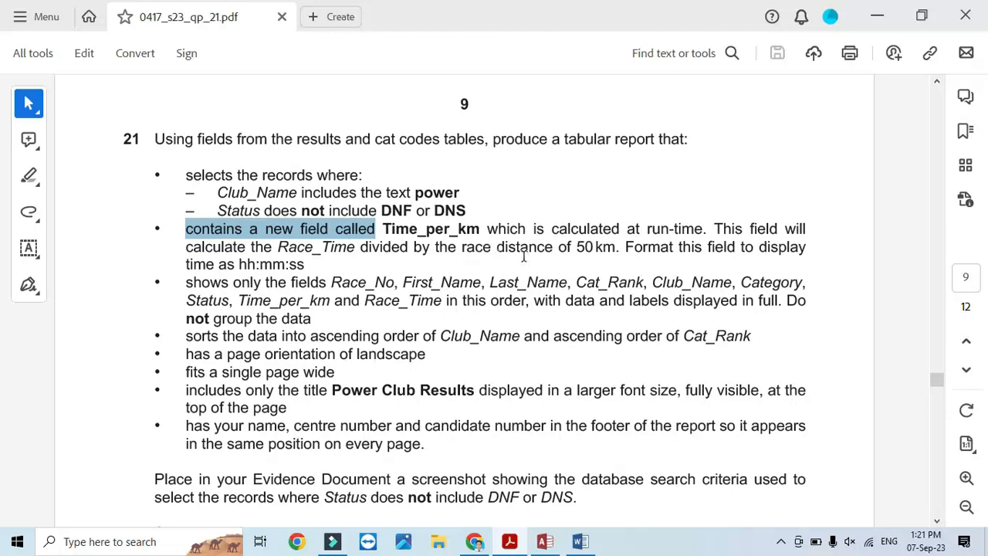
click(580, 542)
click(545, 541)
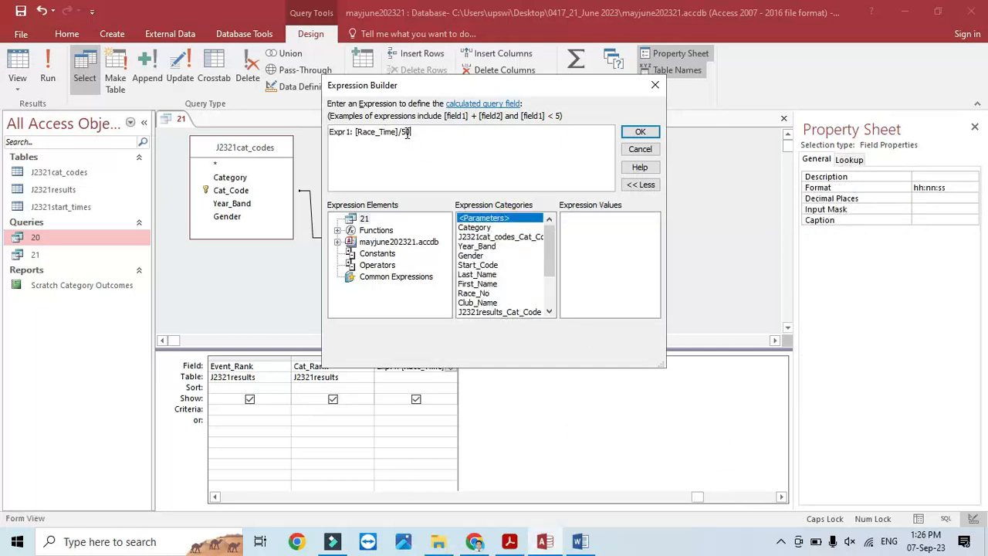
click(638, 132)
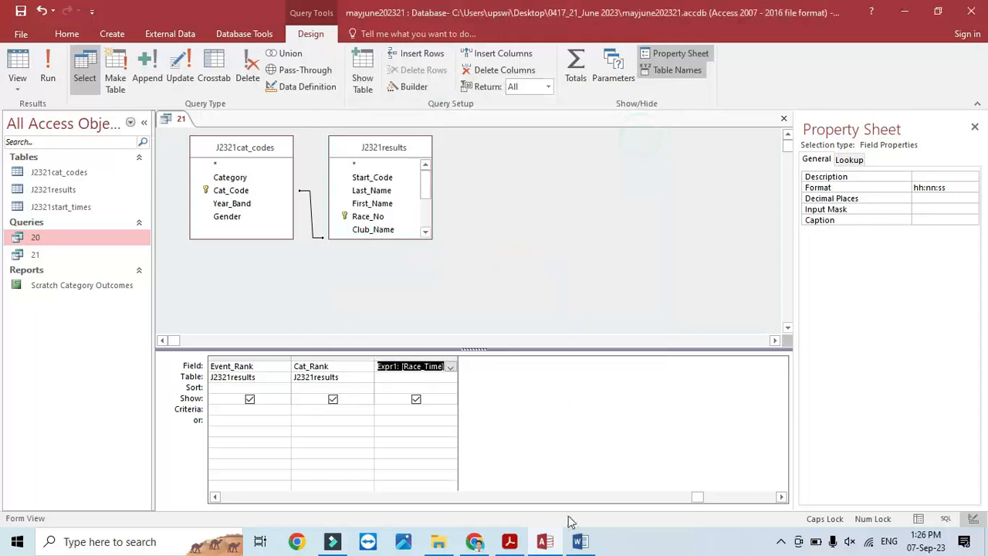
- Copy the name Time_per_km from question 21 and use it to rename the calculated field
click(510, 541)
drag(480, 229, 383, 230)
key(ctrl+c)
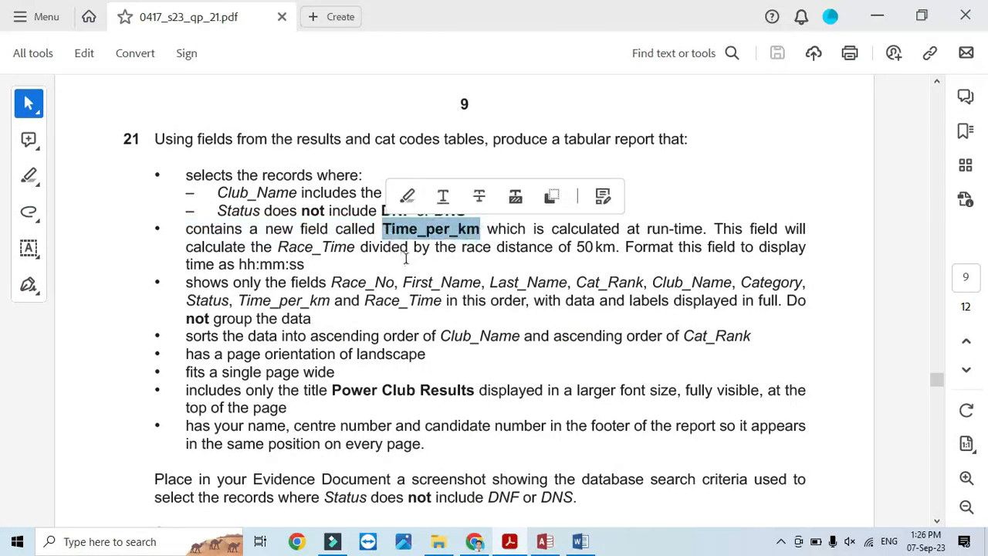
key(alt+Tab)
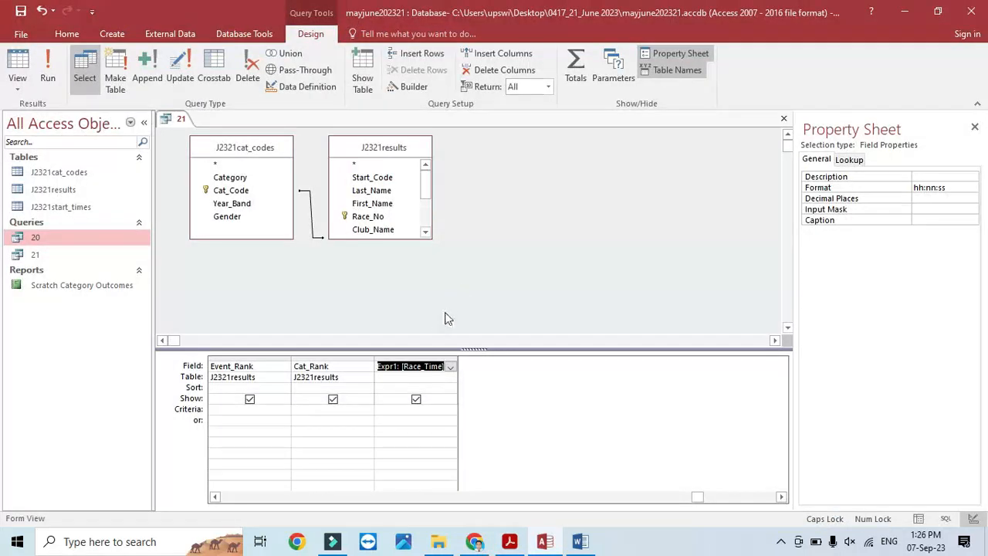
drag(396, 367, 374, 361)
key(ctrl+v)
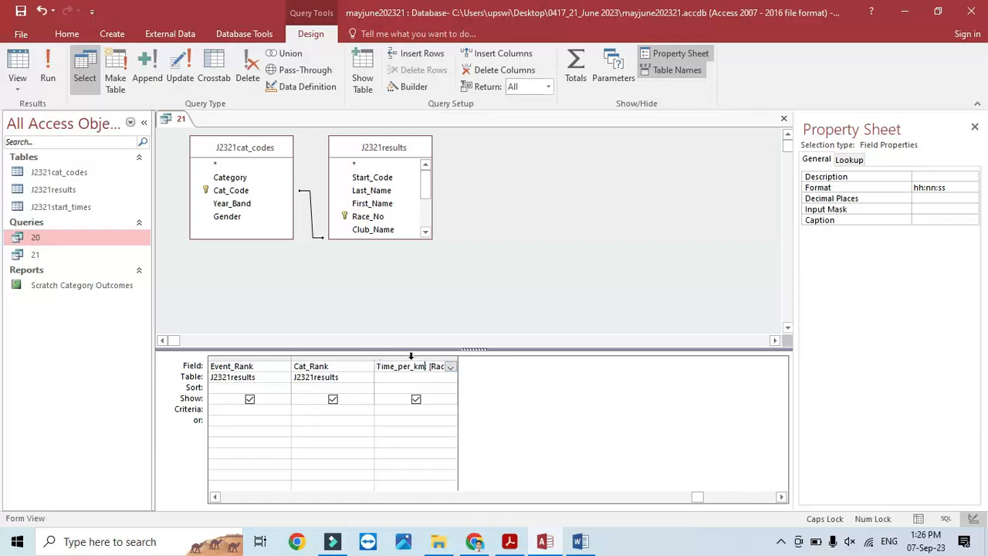
- Run query 21 and examine the calculated Time_per_km column
click(56, 72)
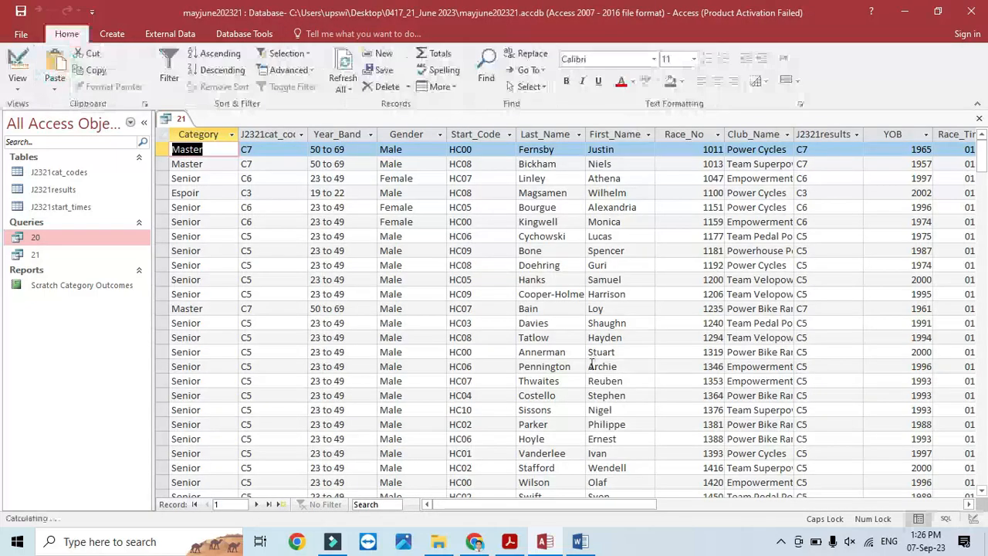
drag(618, 506, 741, 511)
click(849, 141)
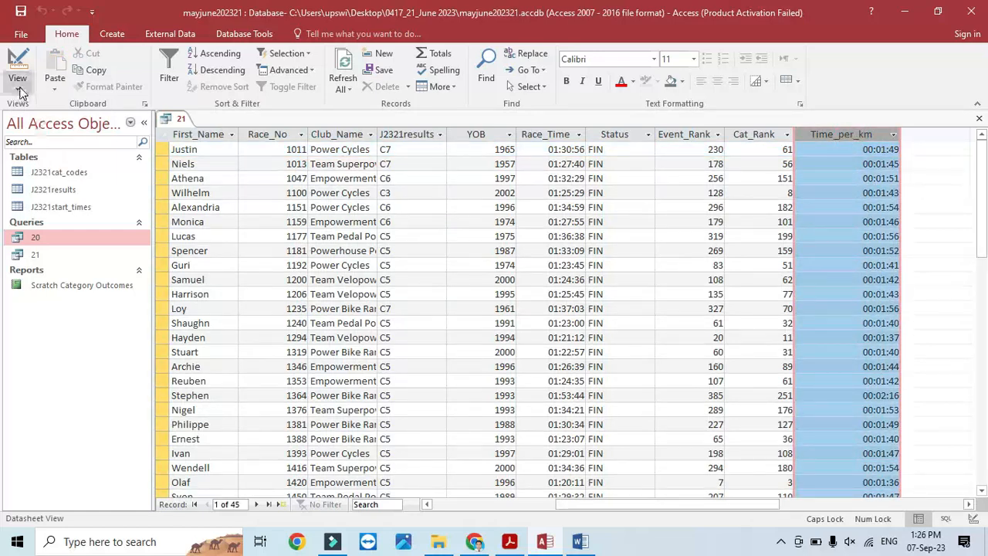
- Set the format of the Time_per_km field to hh:mm:ss and rerun query 21 to check its times
click(28, 61)
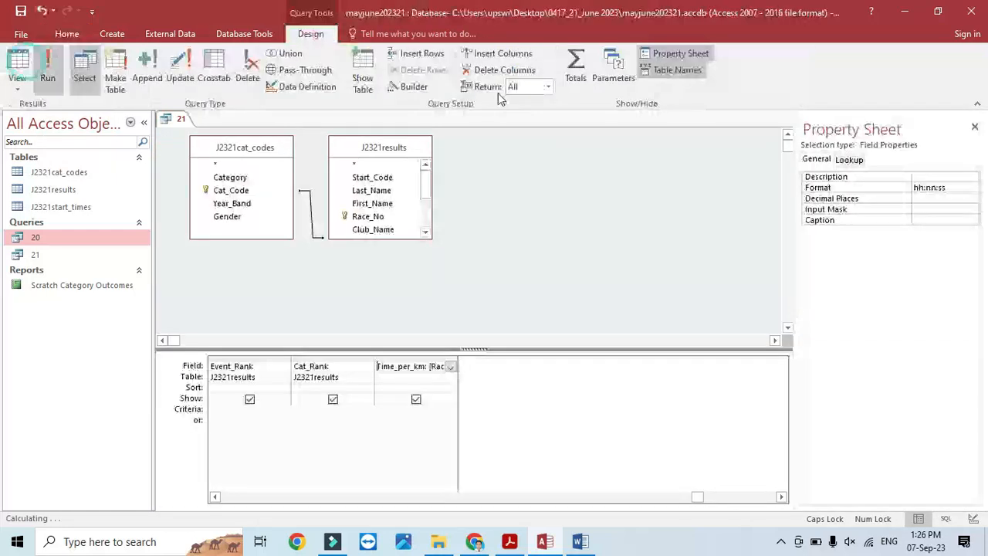
click(937, 191)
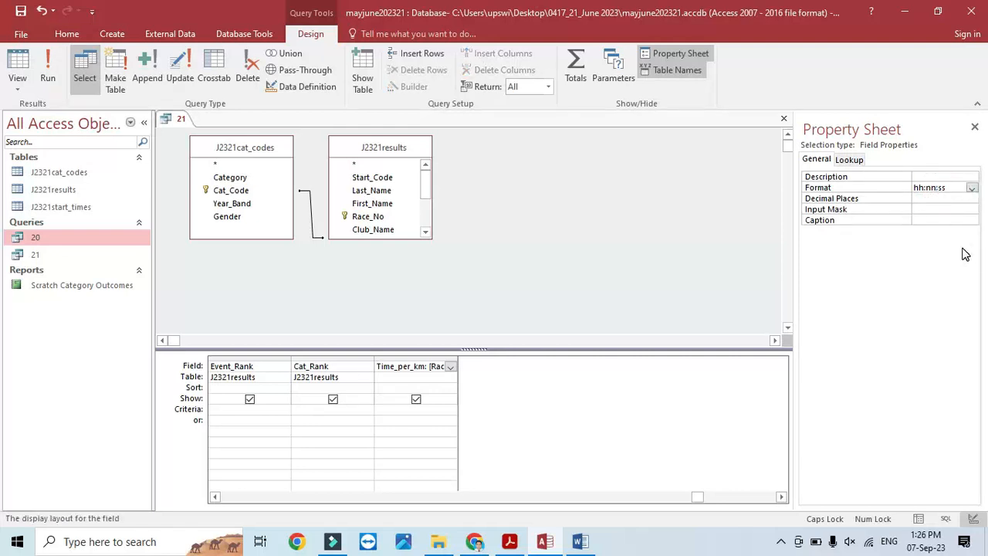
key(BackSpace)
key(BackSpace)
key(BackSpace)
text(MM:)
key(Caps_Lock)
text(mm:)
click(47, 71)
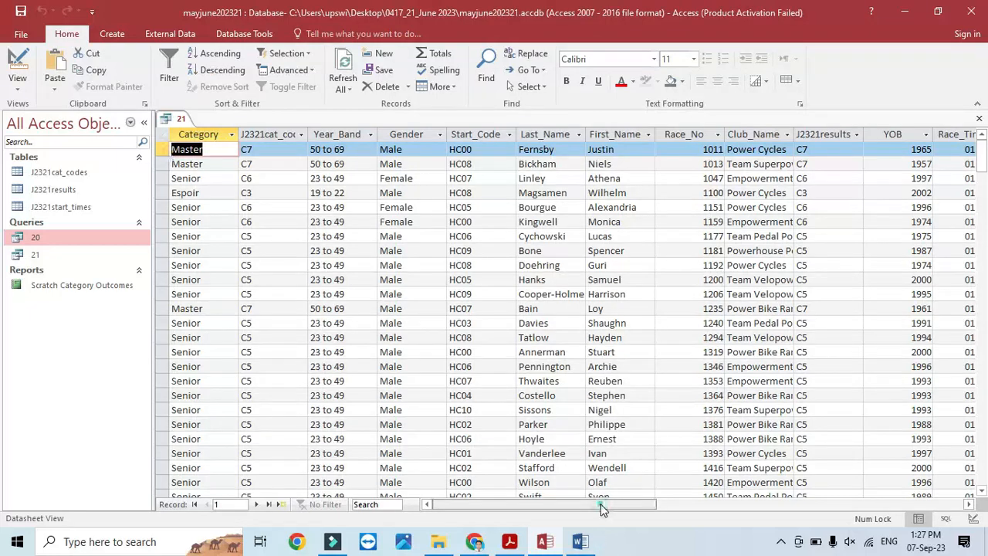
drag(629, 506, 732, 511)
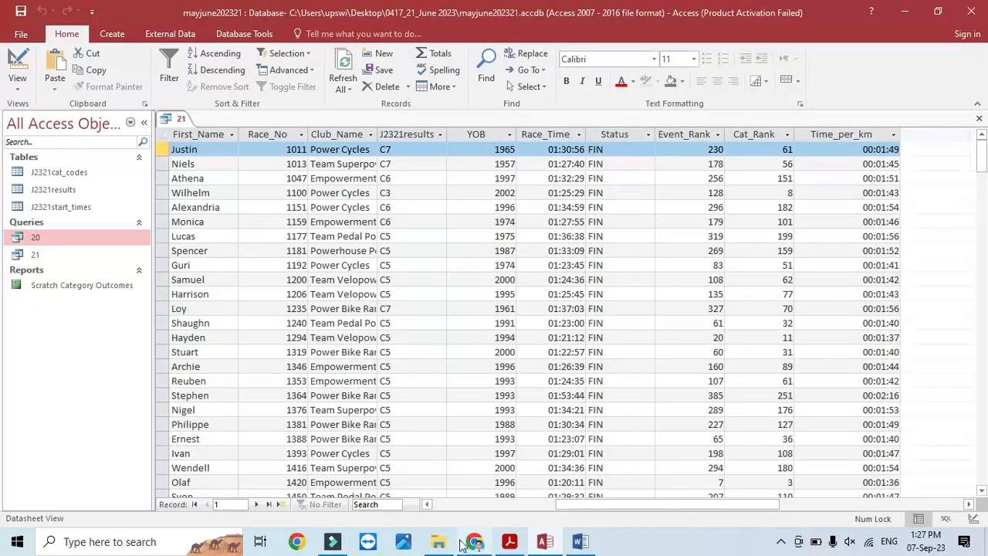
- Read which fields question 21 requires the report to show and switch back to the database
click(510, 541)
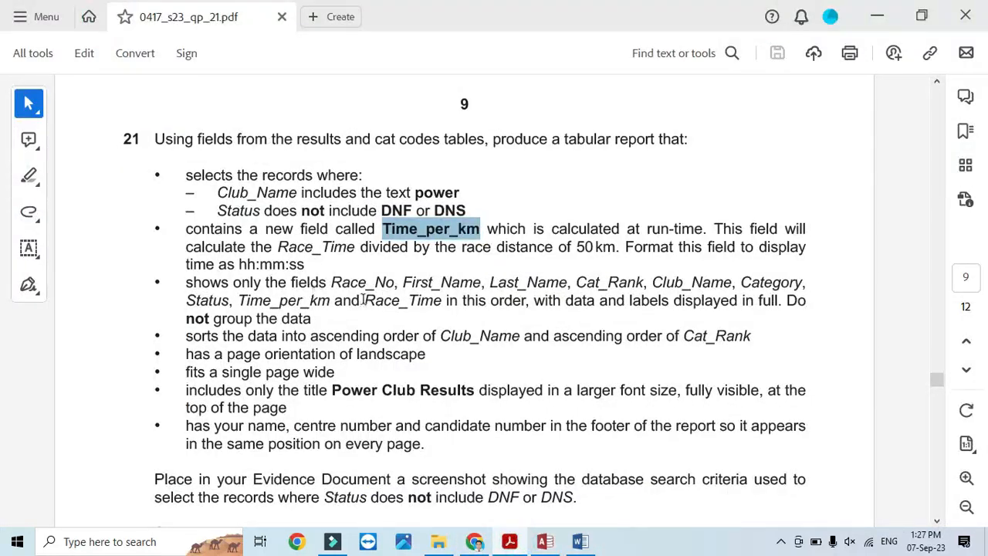
drag(188, 283, 359, 283)
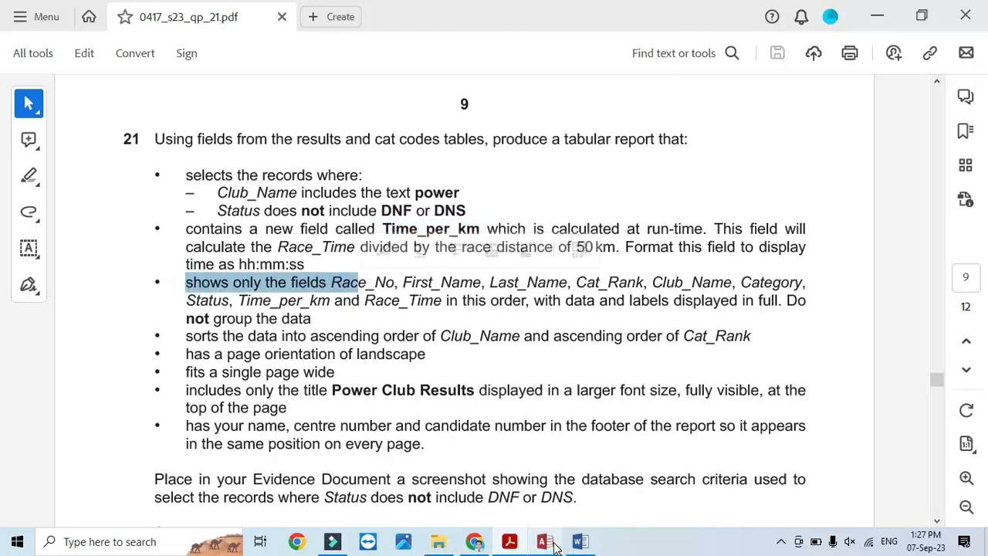
click(552, 543)
- In query 21's design, hide the Category, cat codes Cat_Code, Year_Band, Gender and Start_Code fields from the output
click(17, 63)
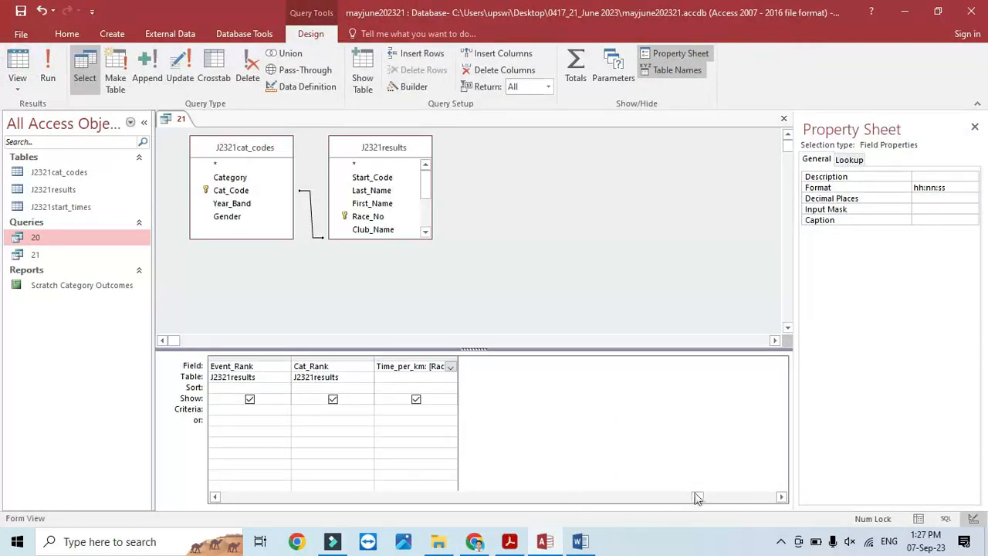
drag(696, 497, 188, 496)
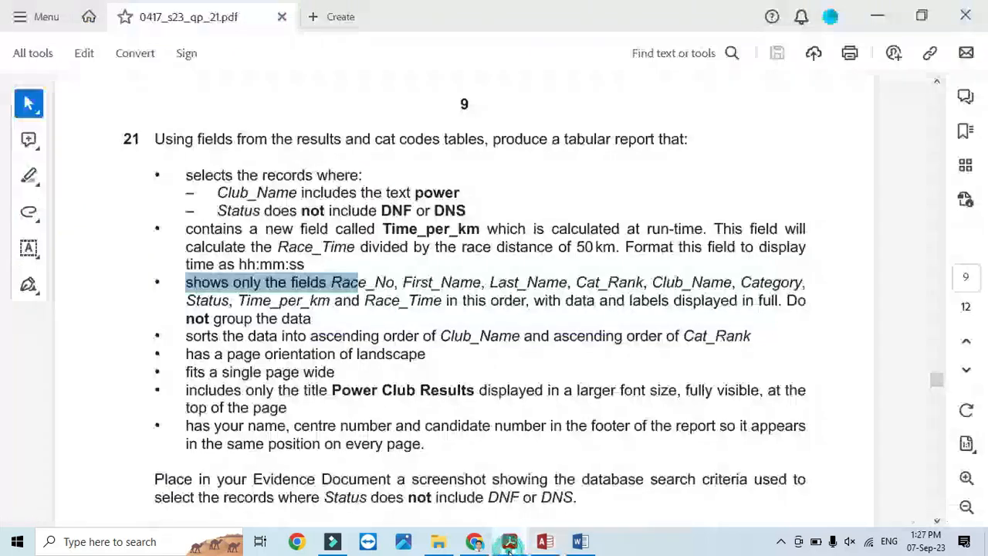
click(509, 545)
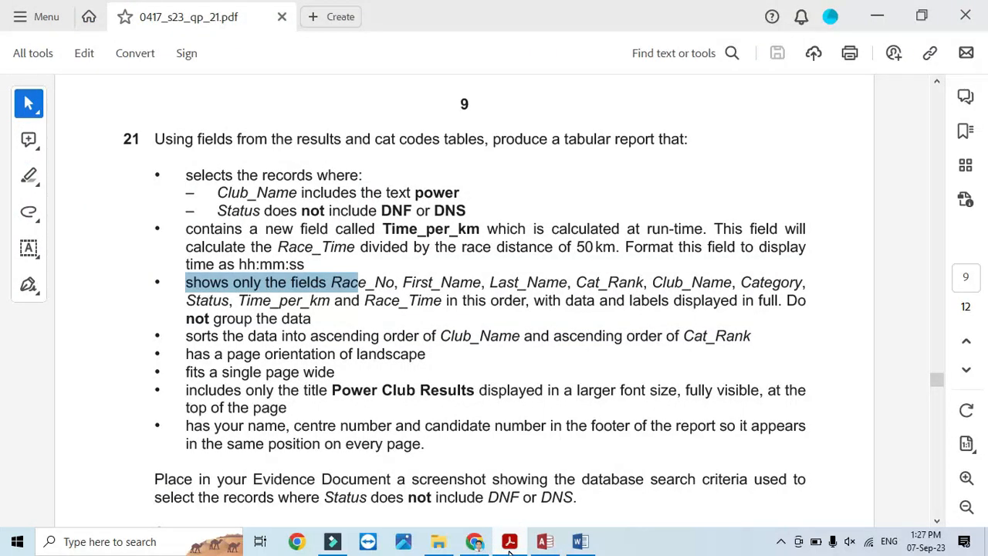
click(509, 544)
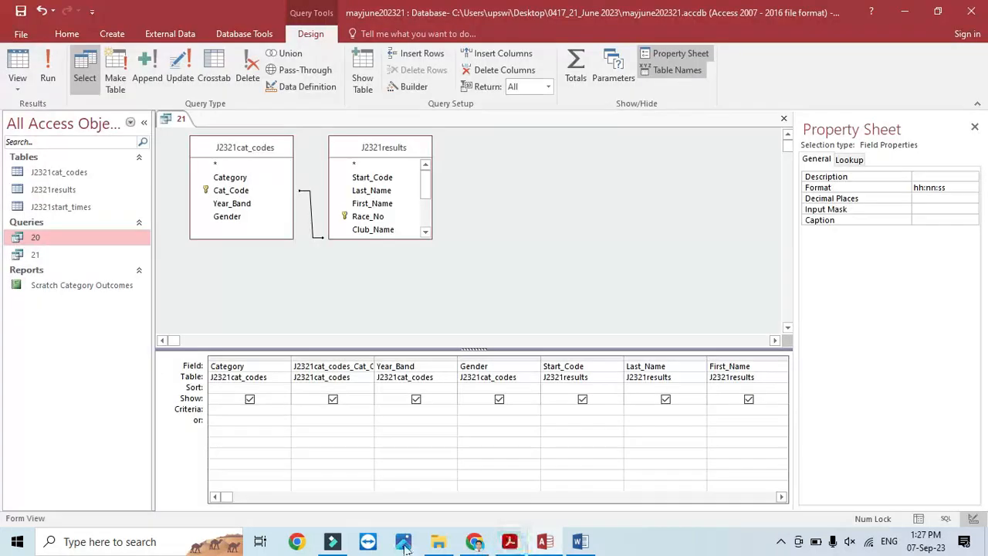
click(249, 399)
click(333, 399)
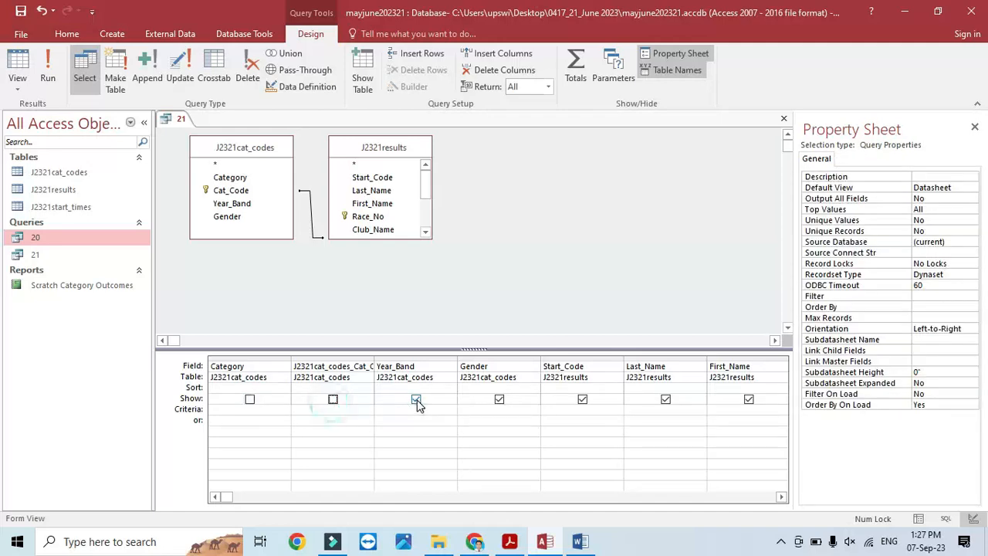
click(416, 399)
click(499, 399)
click(582, 400)
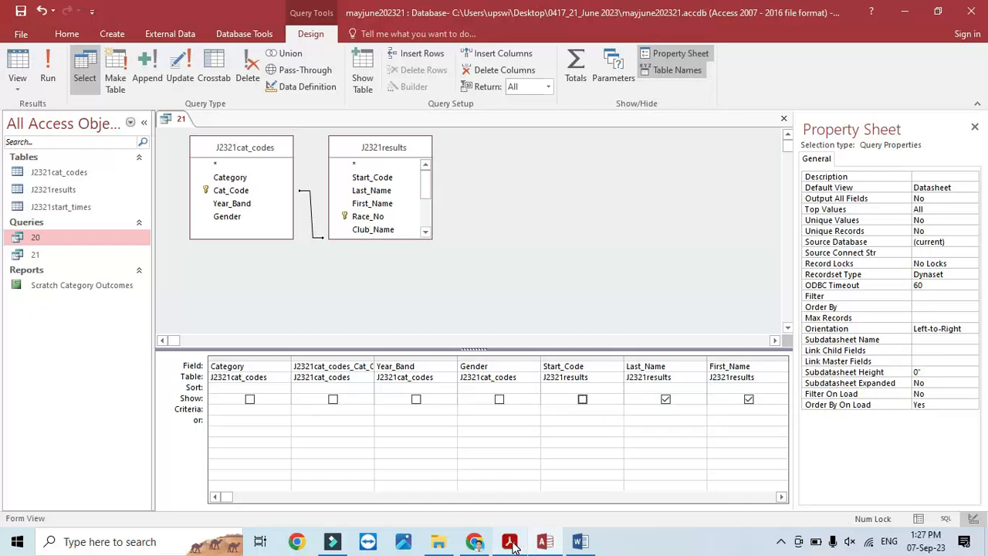
- Check question 21's field list and hide the Club_Name and results table Cat_Code fields from query 21's output
mouse_move(515, 545)
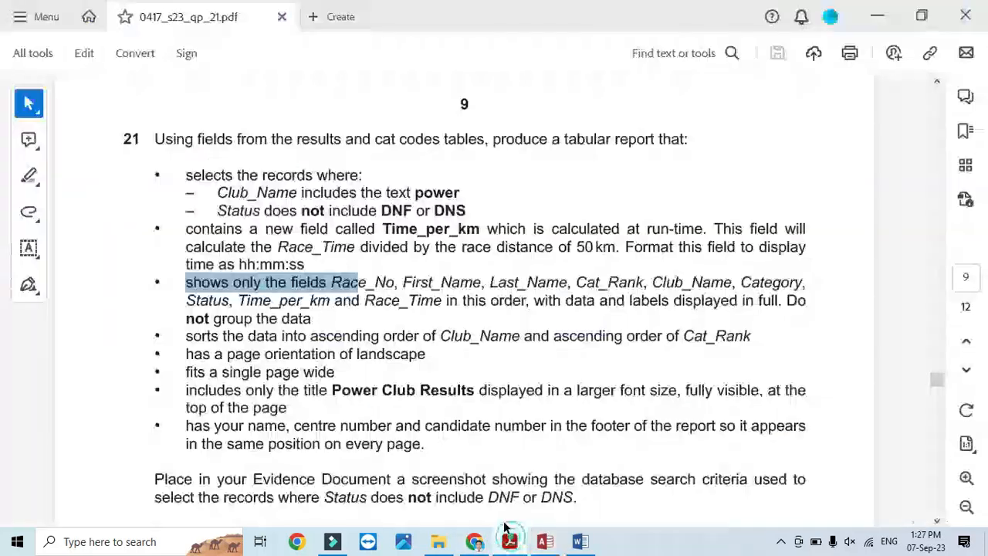
click(509, 541)
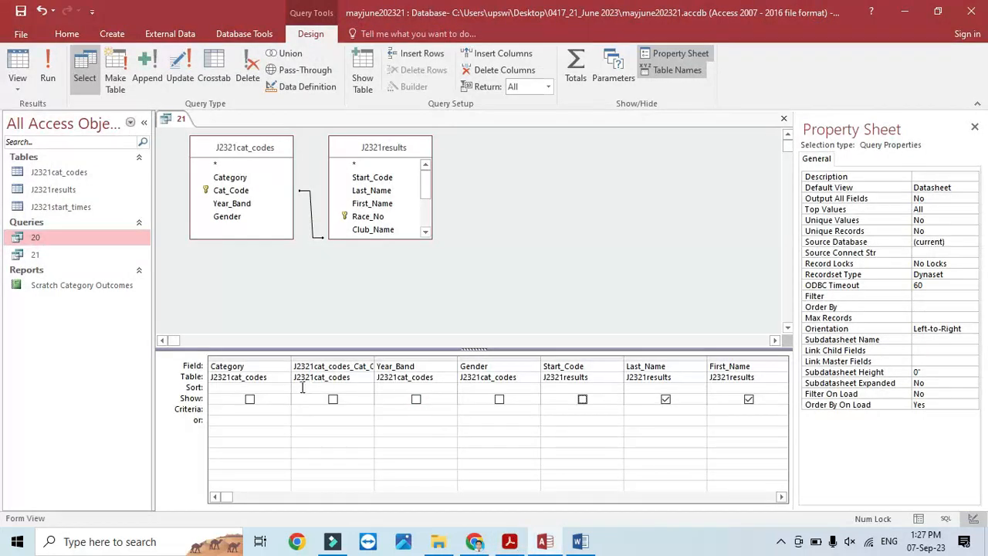
click(782, 497)
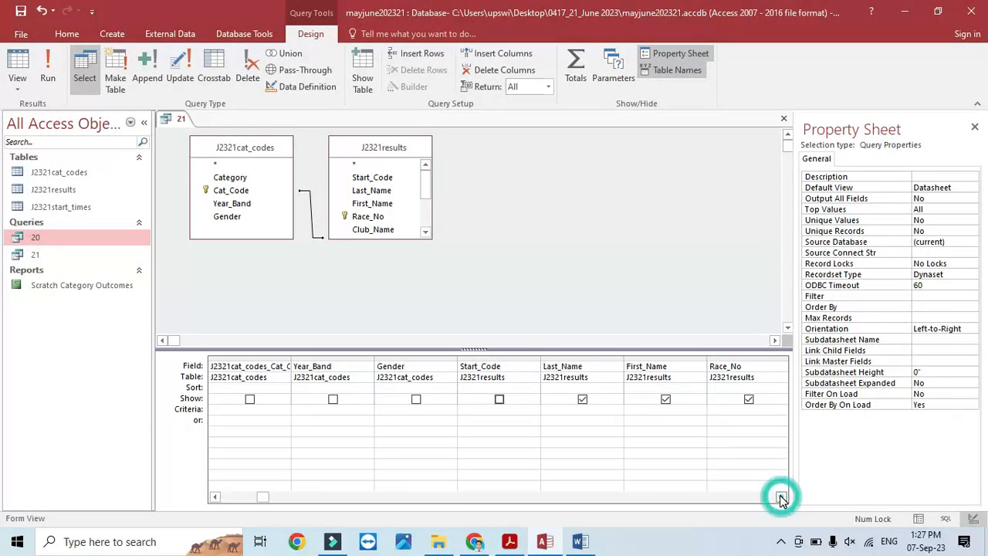
click(779, 497)
click(779, 496)
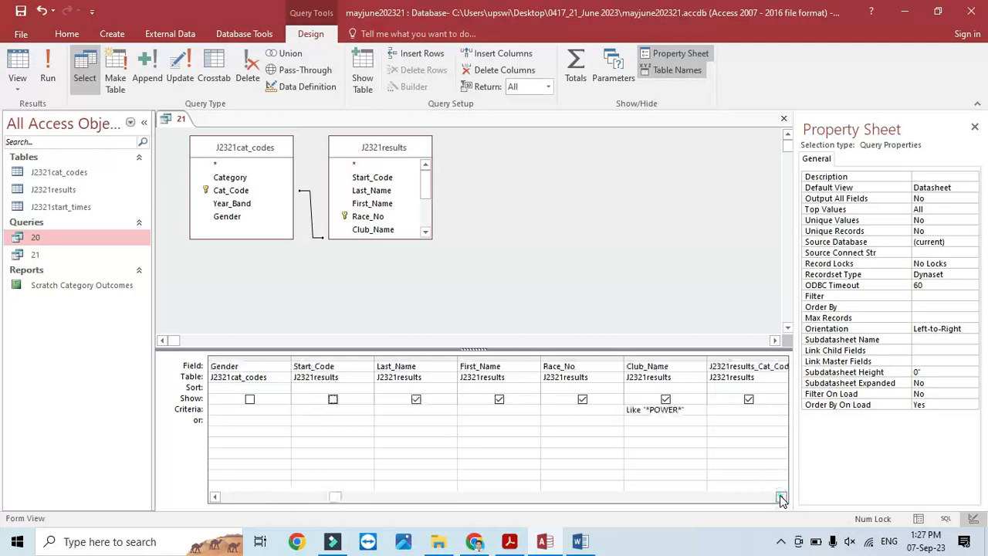
click(666, 400)
click(744, 404)
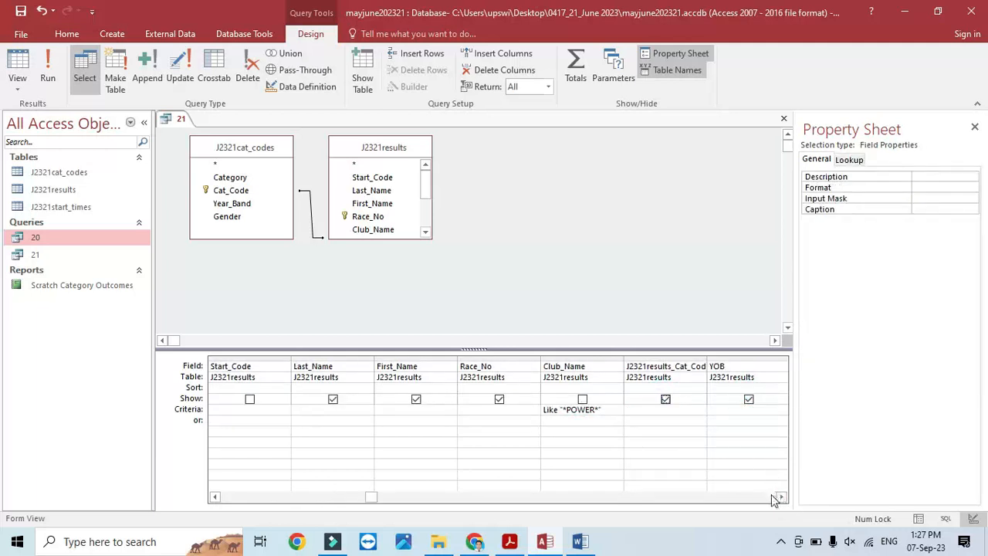
click(665, 400)
- Show the Club_Name field in query 21's output again and recheck question 21's field list
click(510, 542)
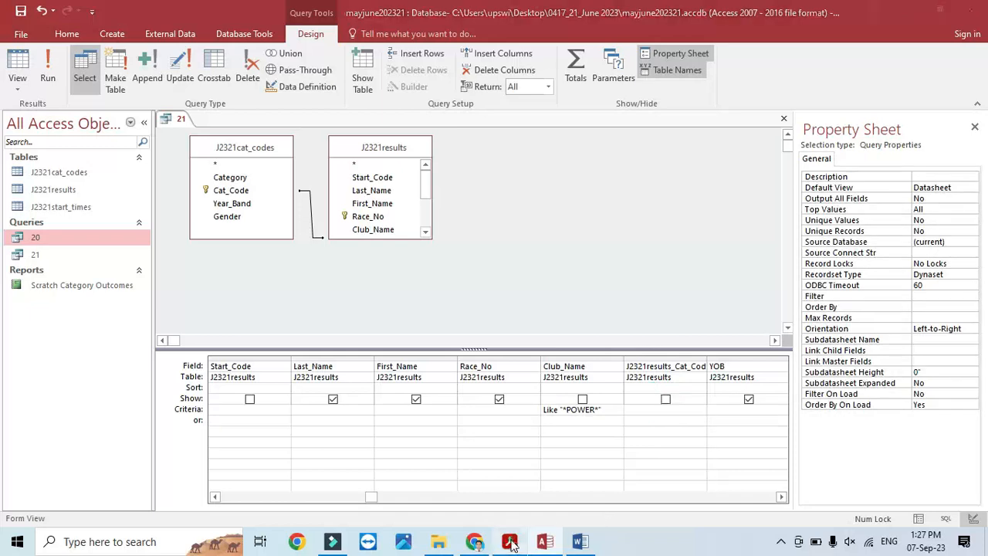
click(510, 541)
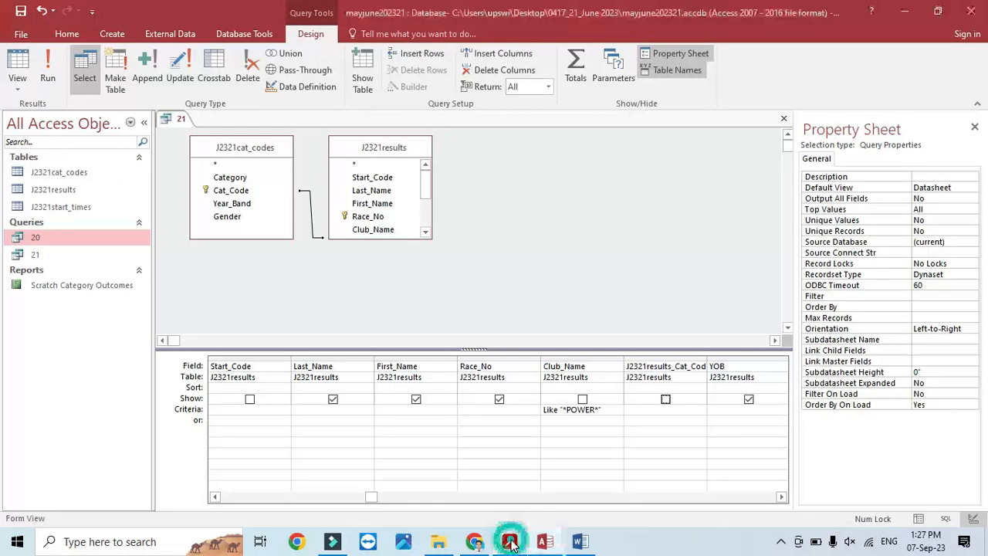
click(582, 400)
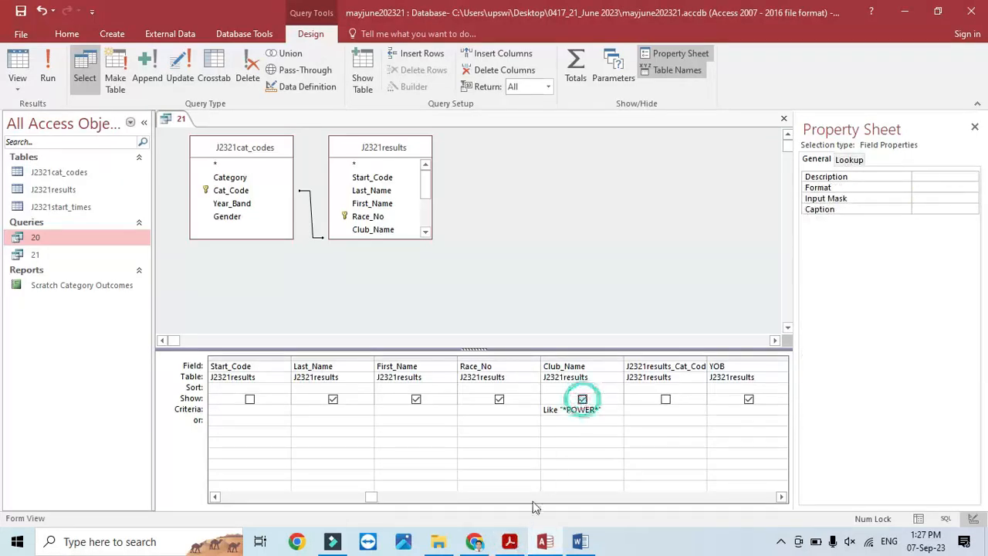
click(515, 542)
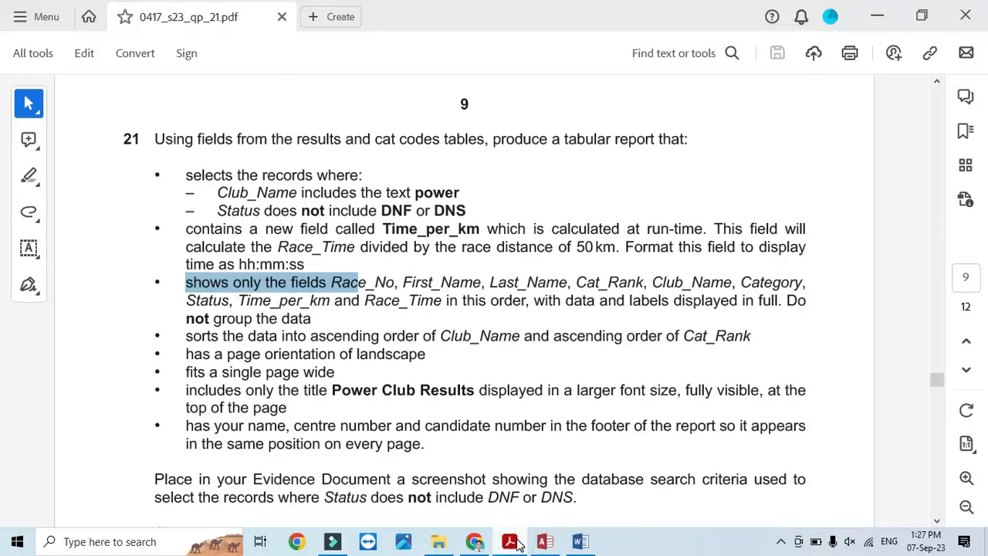
click(510, 542)
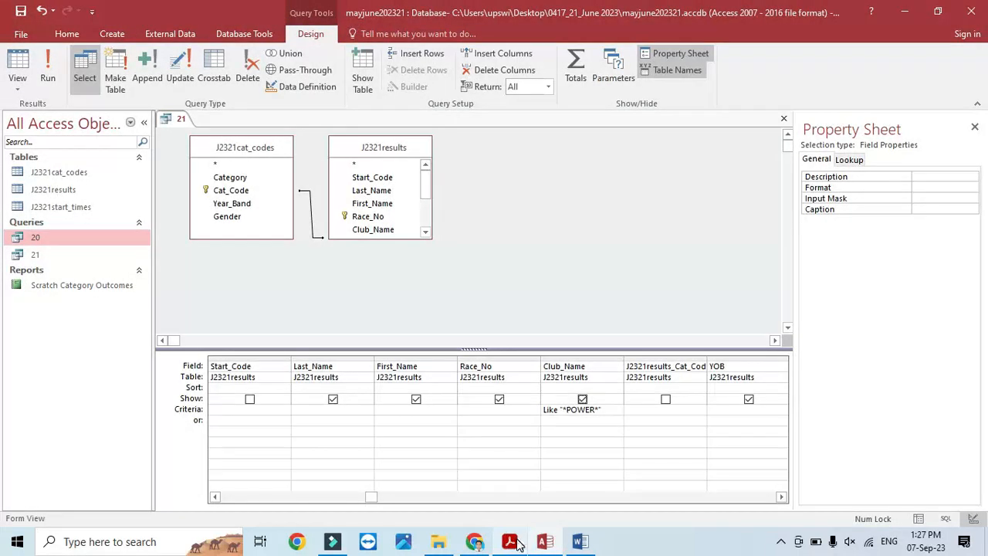
- Compare the shown and hidden fields across query 21's design grid with the field list in question 21
click(781, 498)
click(781, 498)
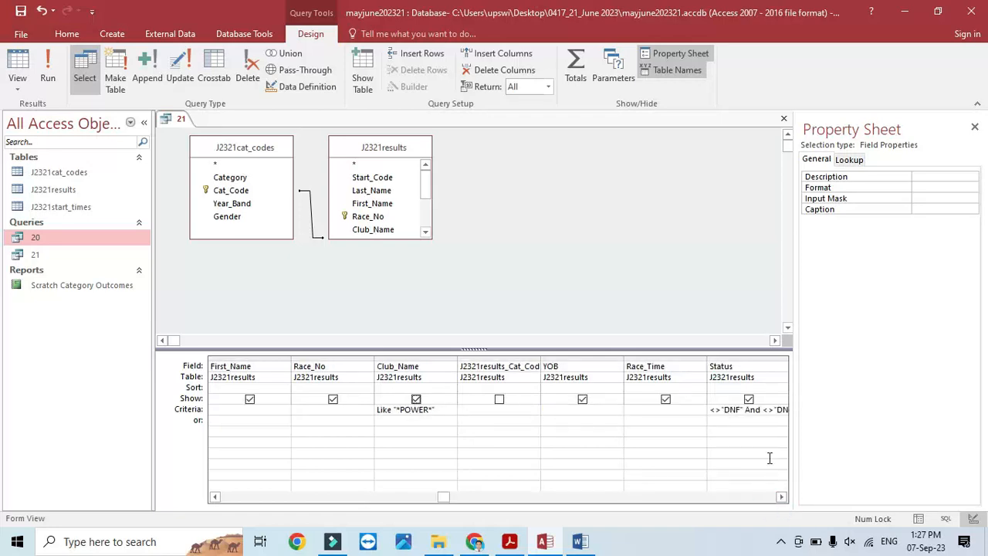
click(510, 542)
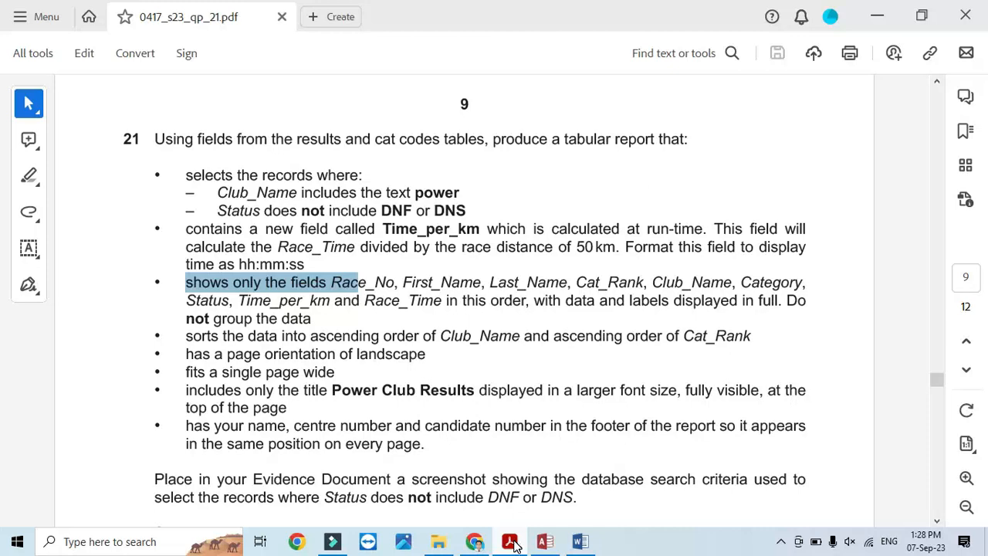
click(511, 543)
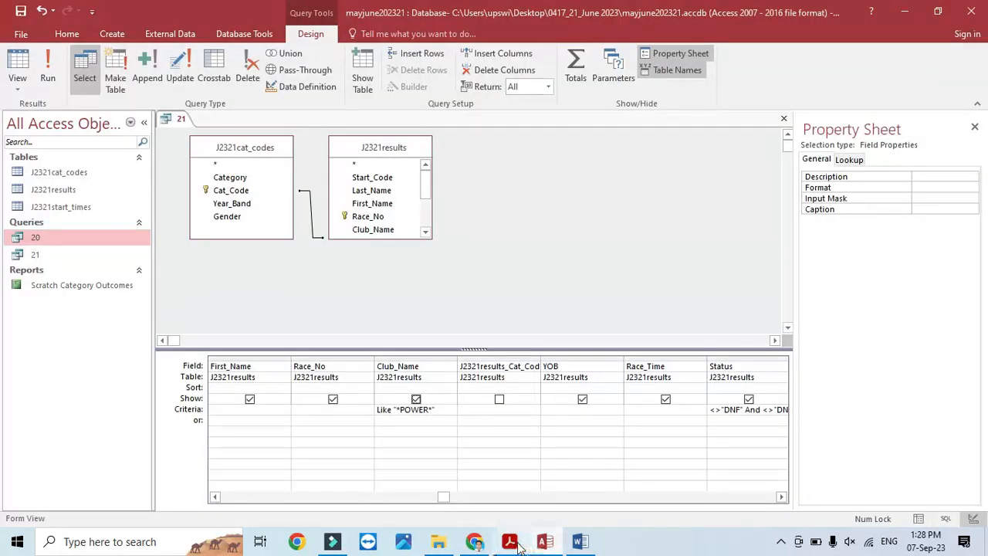
click(511, 542)
click(511, 543)
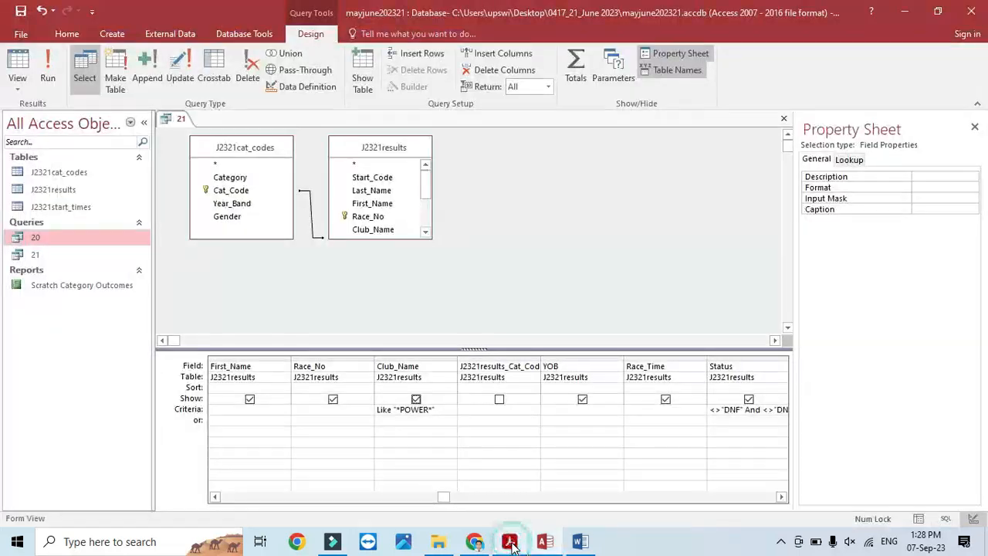
click(215, 498)
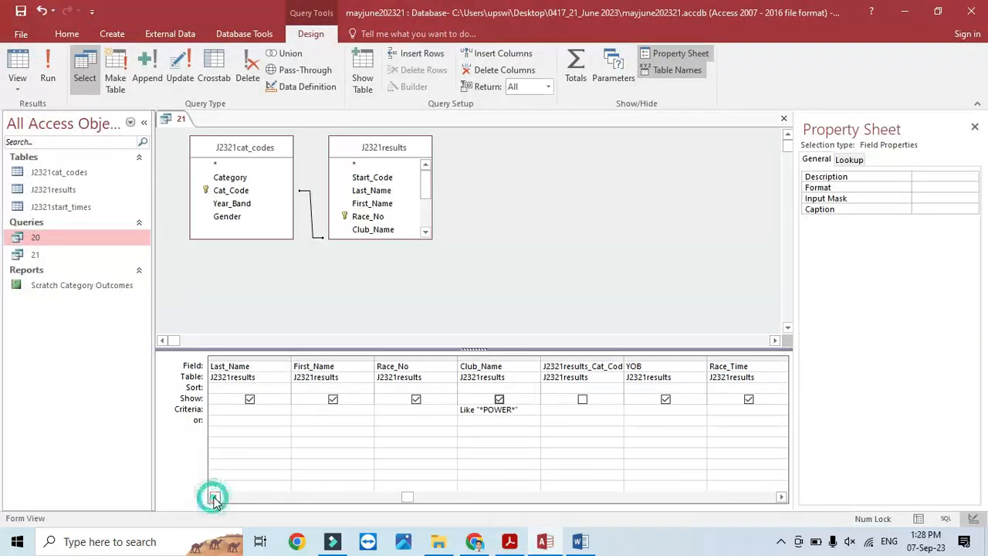
click(216, 498)
click(216, 498)
click(216, 498)
click(215, 498)
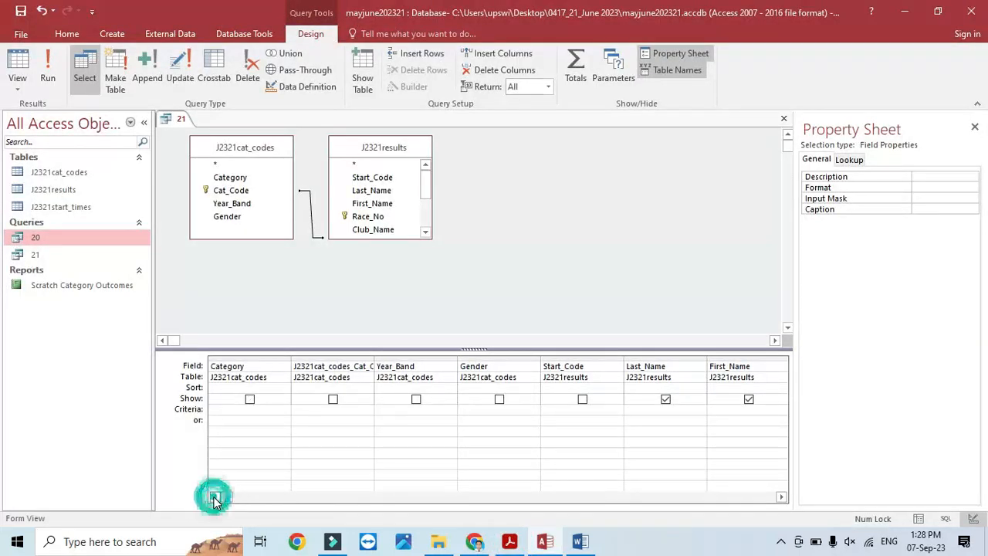
click(781, 498)
click(781, 498)
click(781, 497)
click(781, 498)
click(781, 498)
click(782, 498)
click(781, 498)
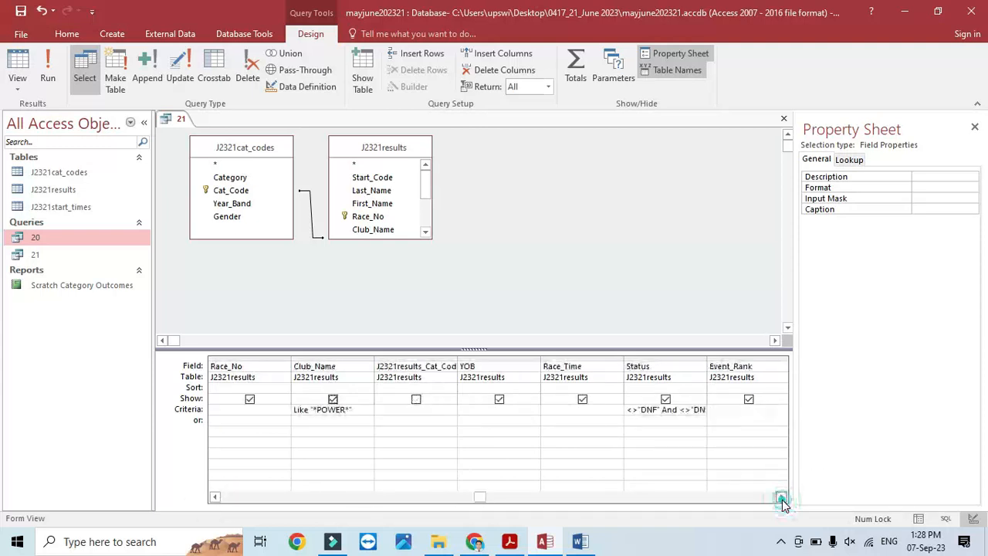
click(781, 497)
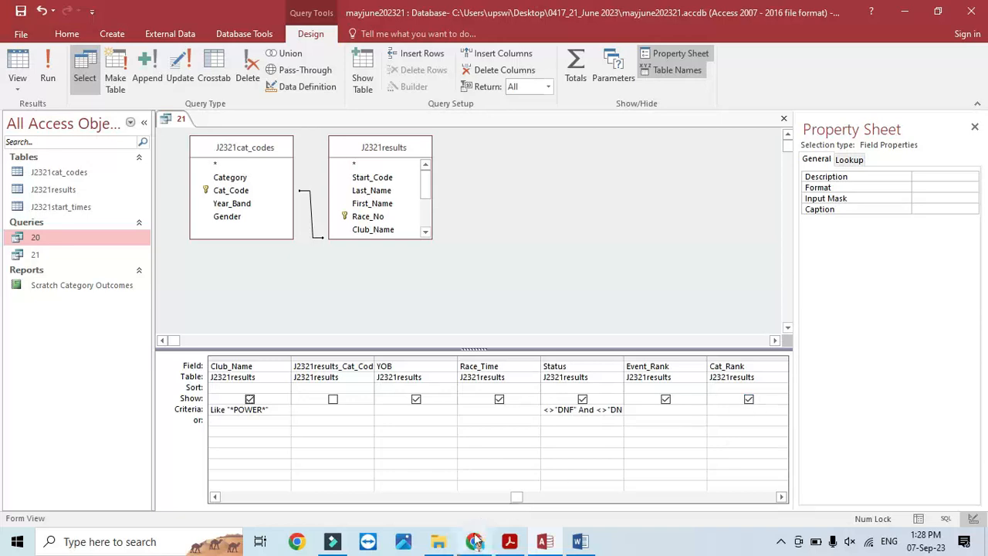
- Hide the Event_Rank and YOB fields from query 21's output, checking the choice against question 21
click(501, 545)
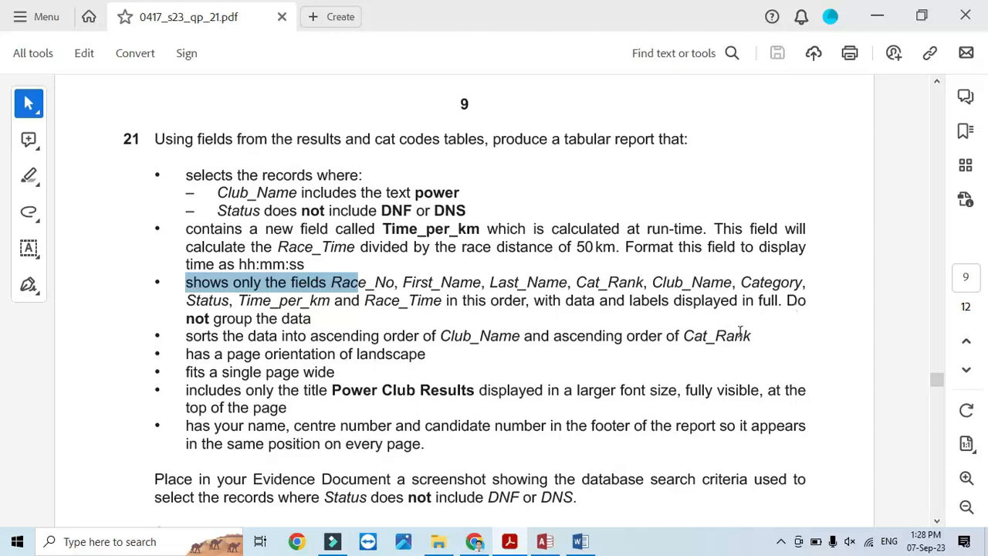
click(509, 543)
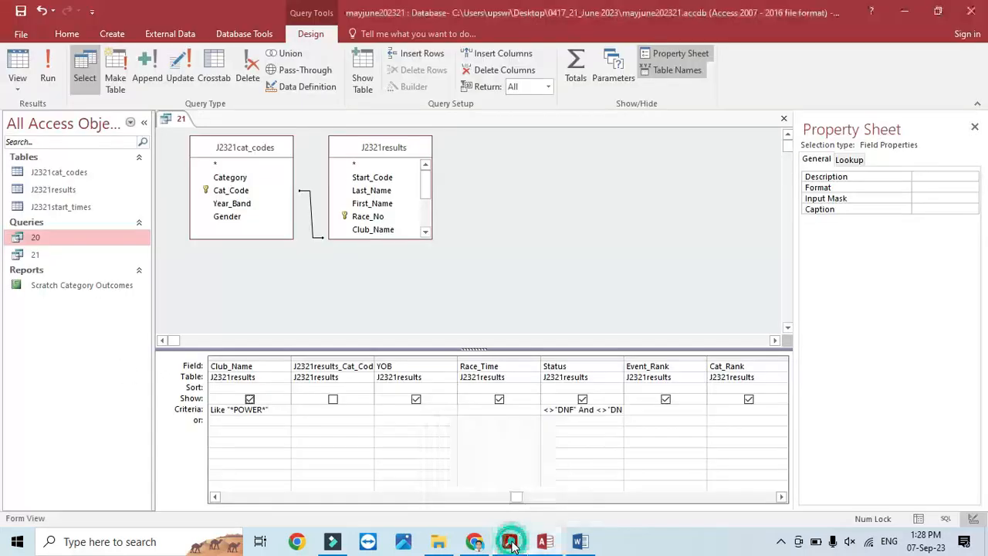
click(668, 402)
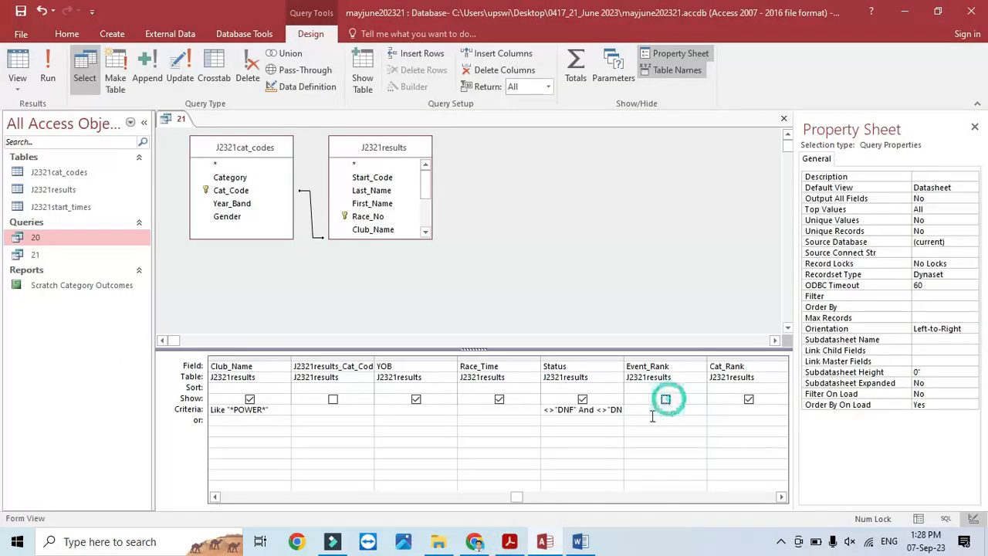
click(546, 542)
click(546, 542)
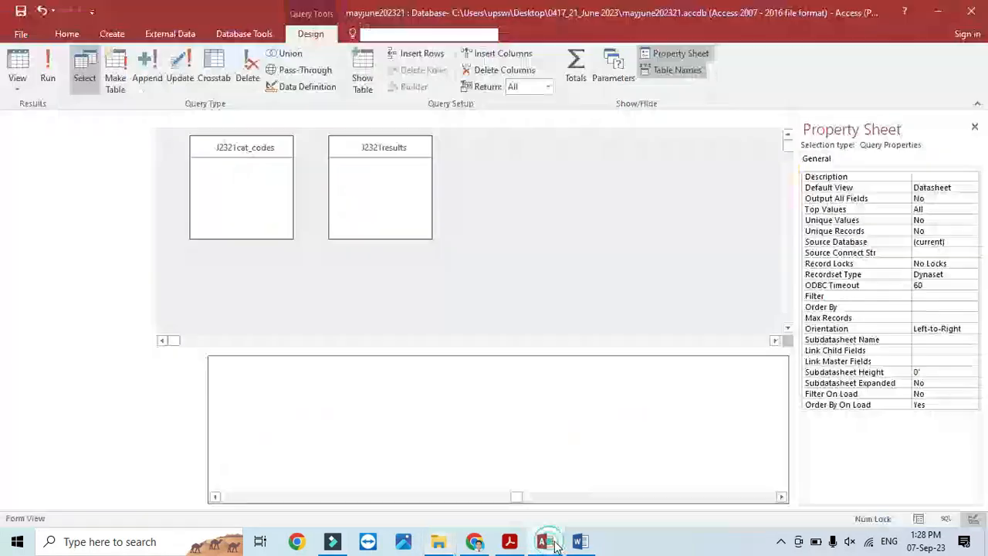
click(509, 542)
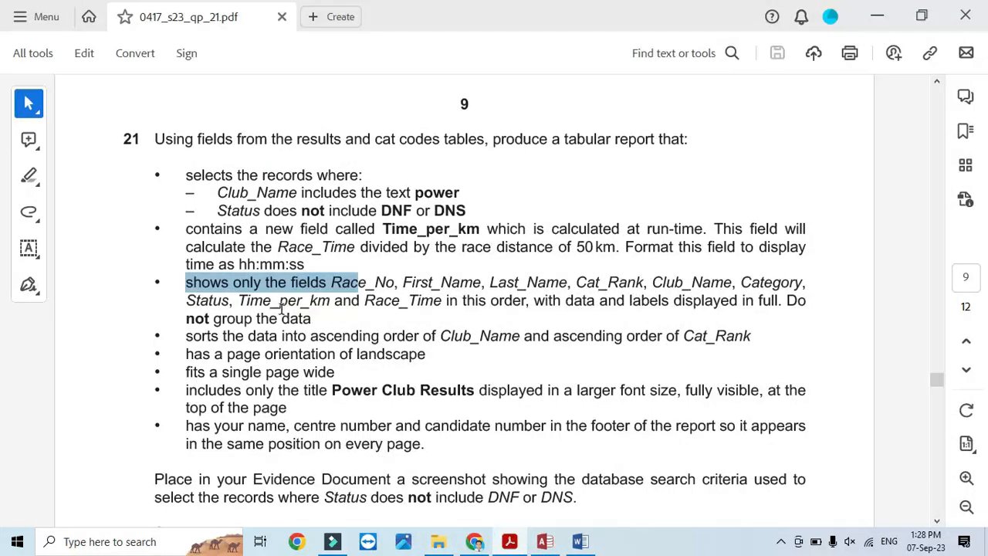
click(546, 541)
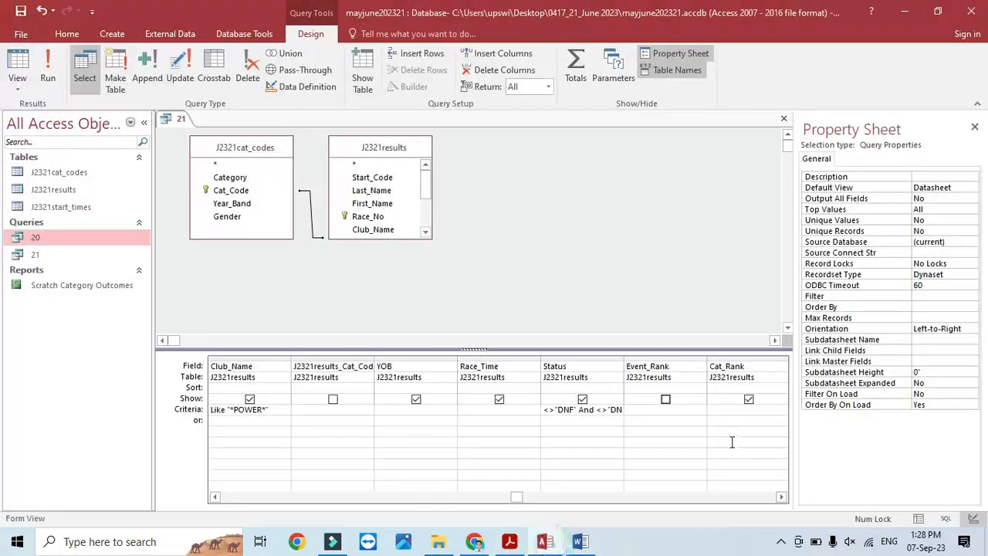
click(781, 497)
click(781, 497)
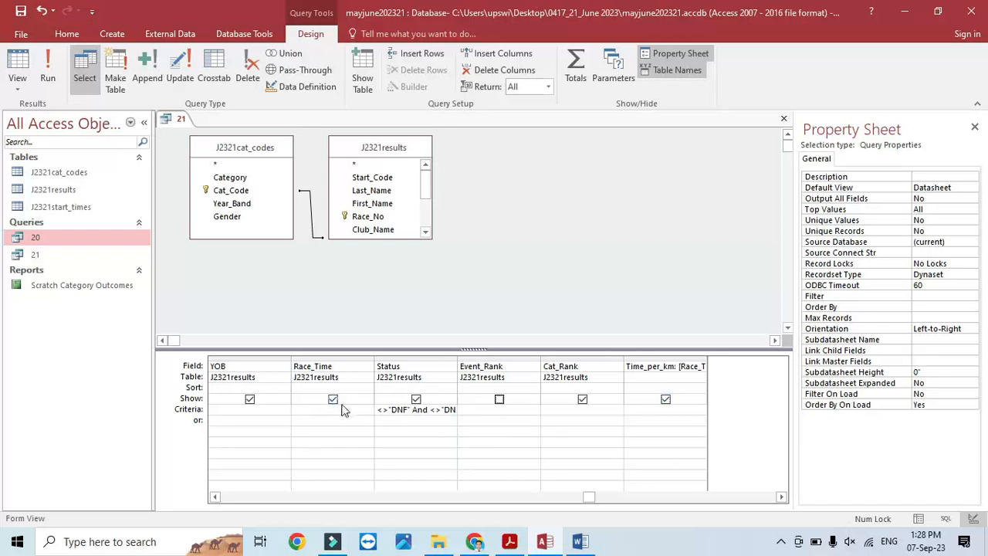
click(250, 400)
click(215, 498)
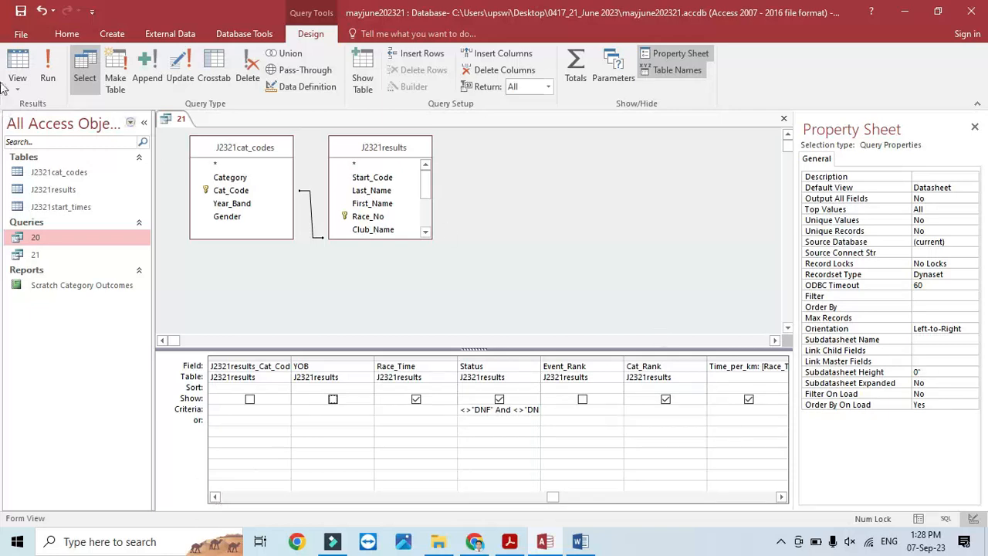
- Run query 21 and compare its columns with the fields question 21 requires, from Race_No to Race_Time
click(47, 68)
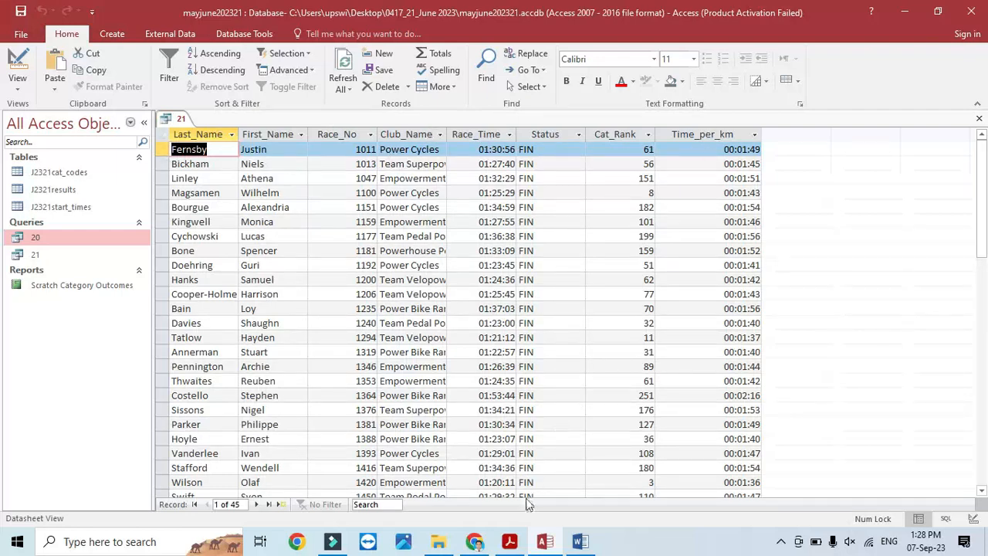
click(508, 541)
click(374, 284)
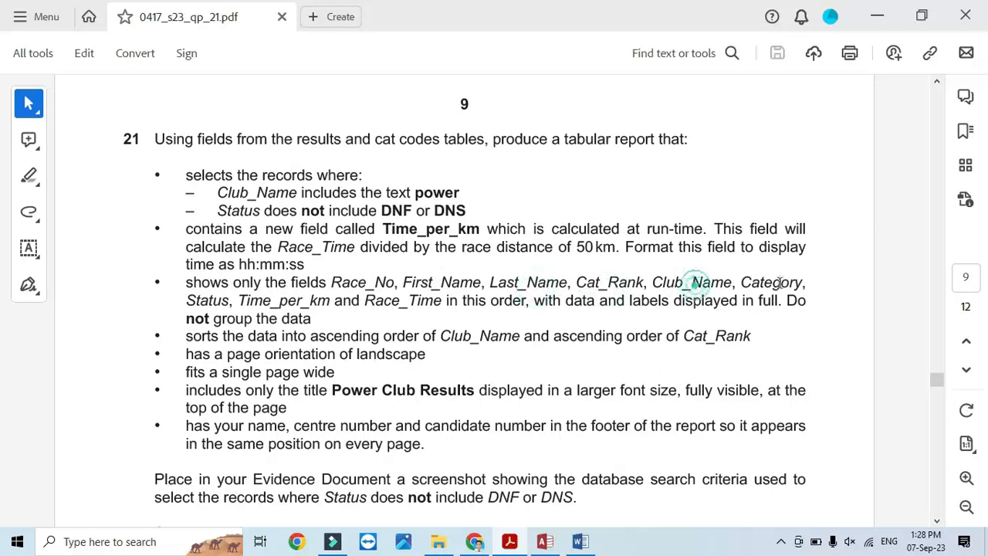
click(314, 301)
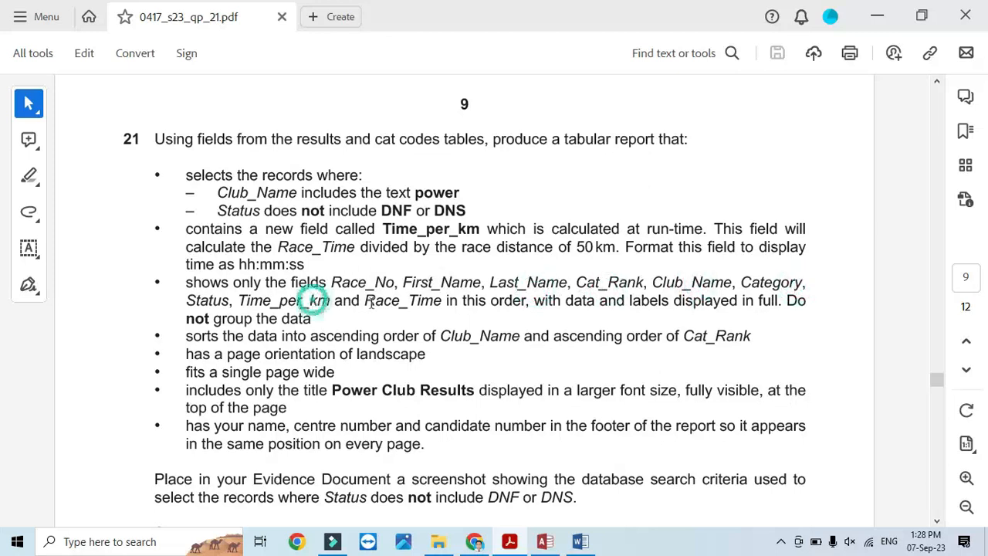
- Check the sort order required in question 21 and, in Access, sort query 21 ascending by Club_Name
click(417, 302)
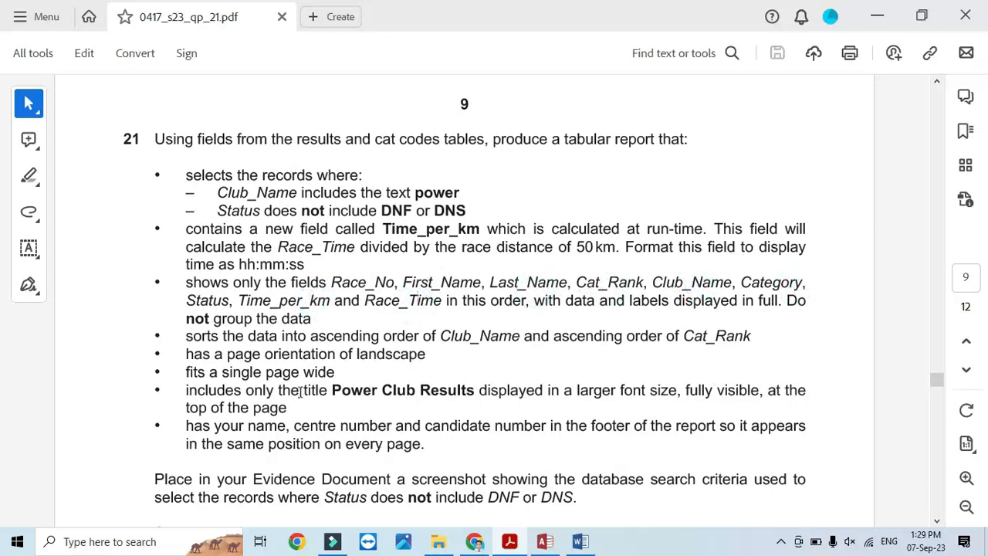
drag(183, 338, 499, 345)
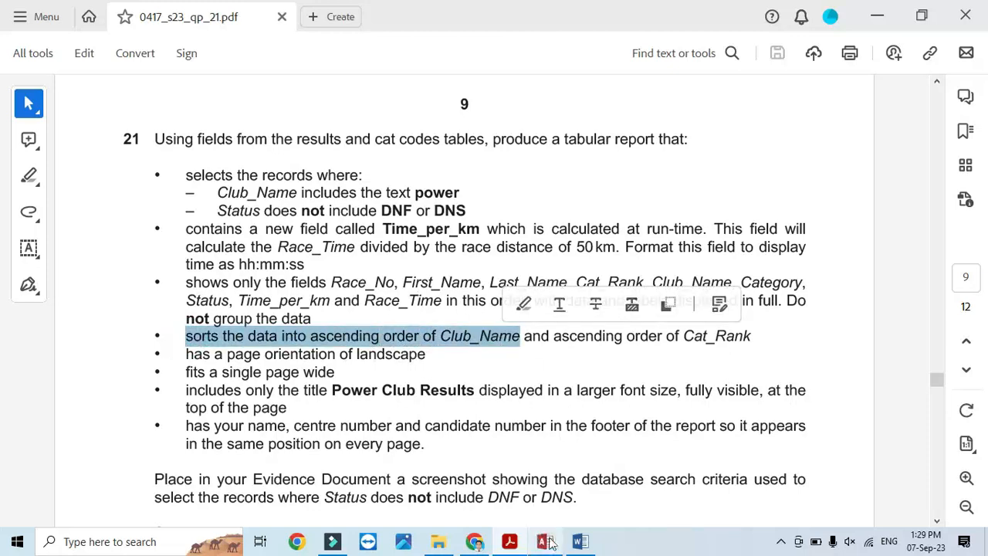
click(545, 541)
click(28, 62)
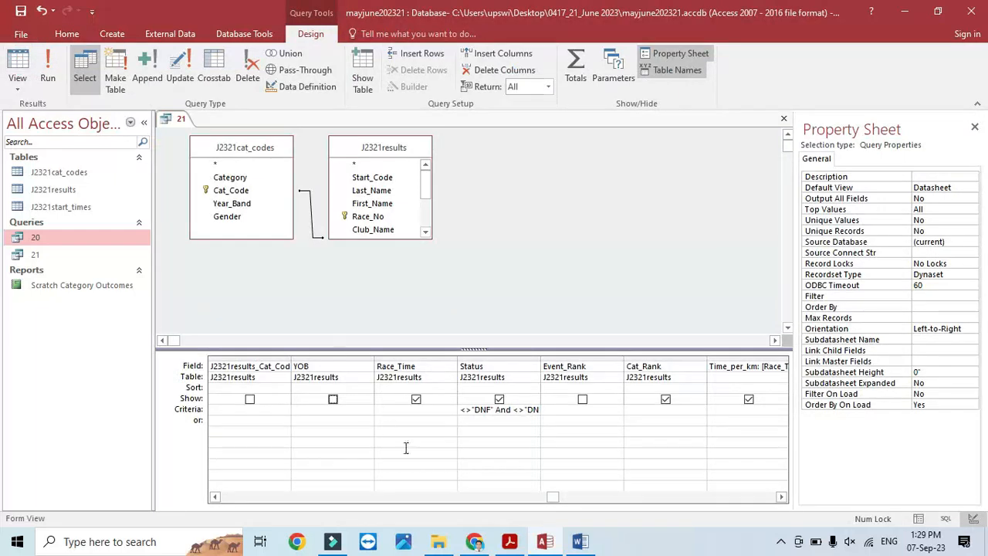
click(782, 498)
click(781, 498)
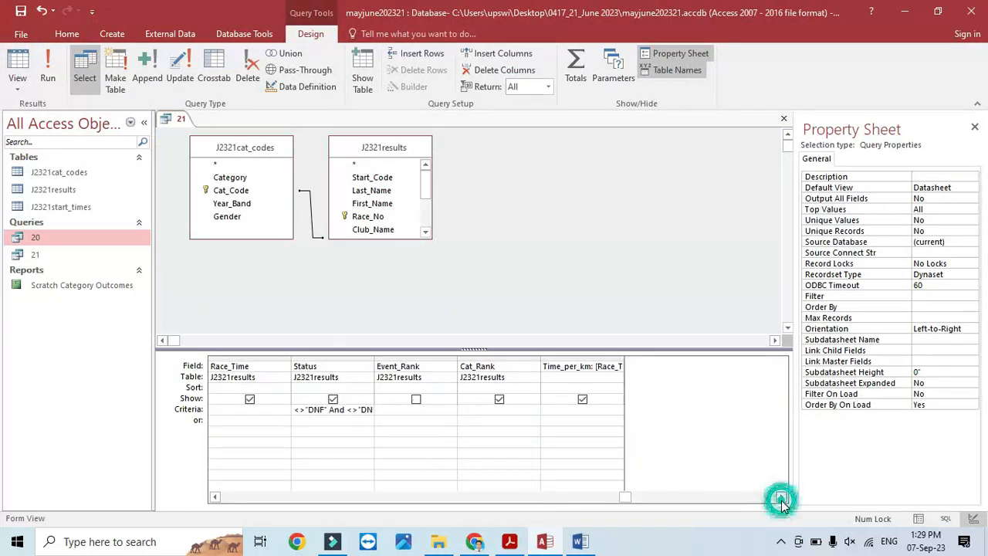
click(217, 497)
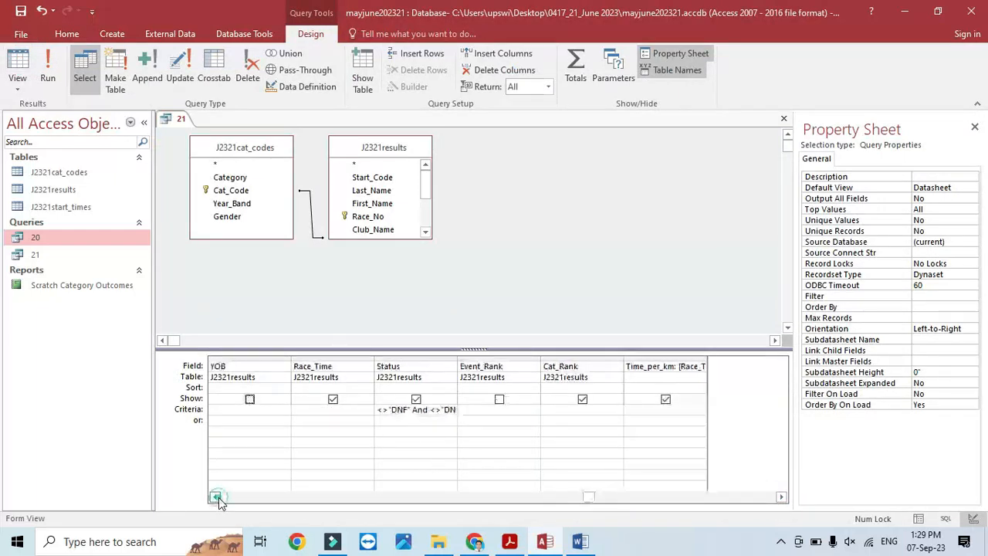
click(217, 497)
click(217, 498)
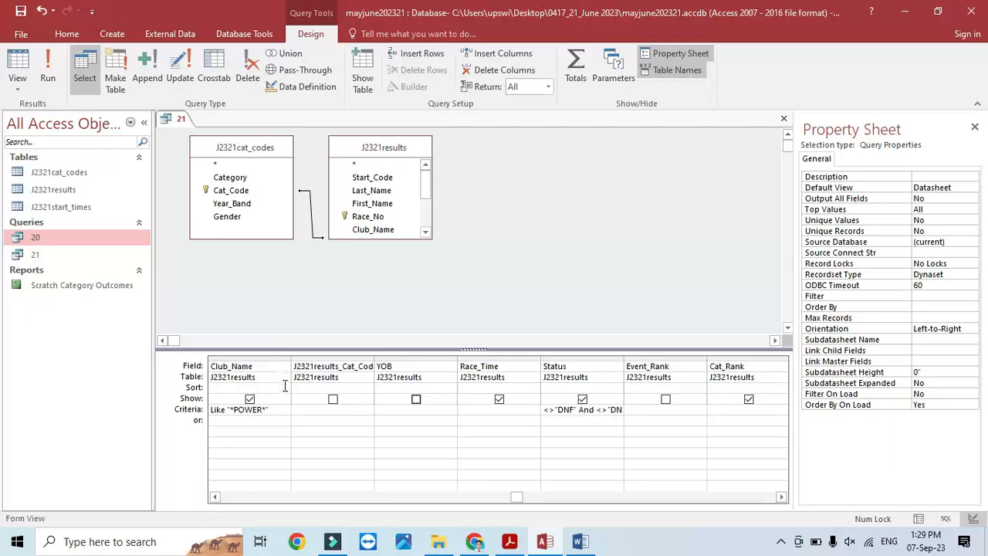
click(287, 388)
click(236, 394)
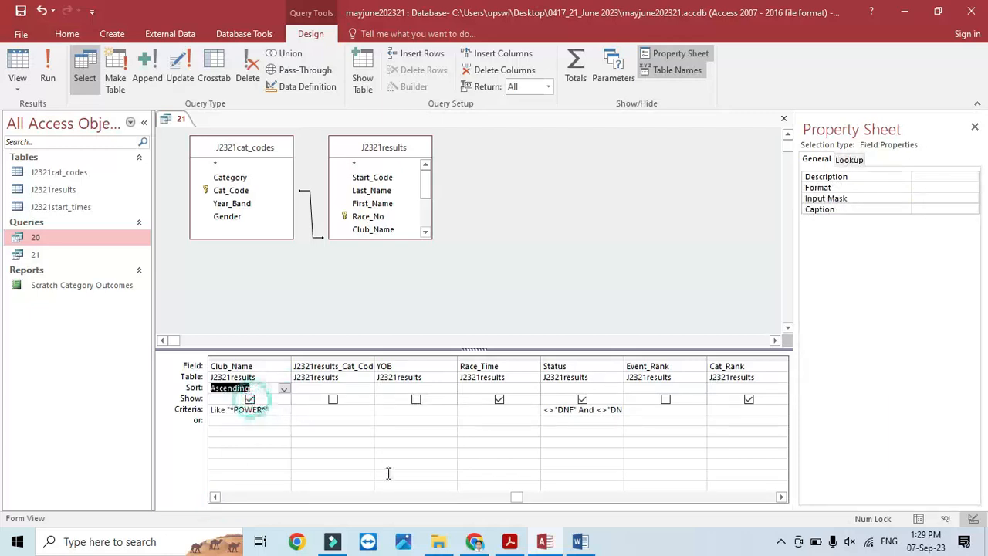
- Check question 21's second sort requirement and sort query 21 ascending by Cat_Rank as well
click(503, 541)
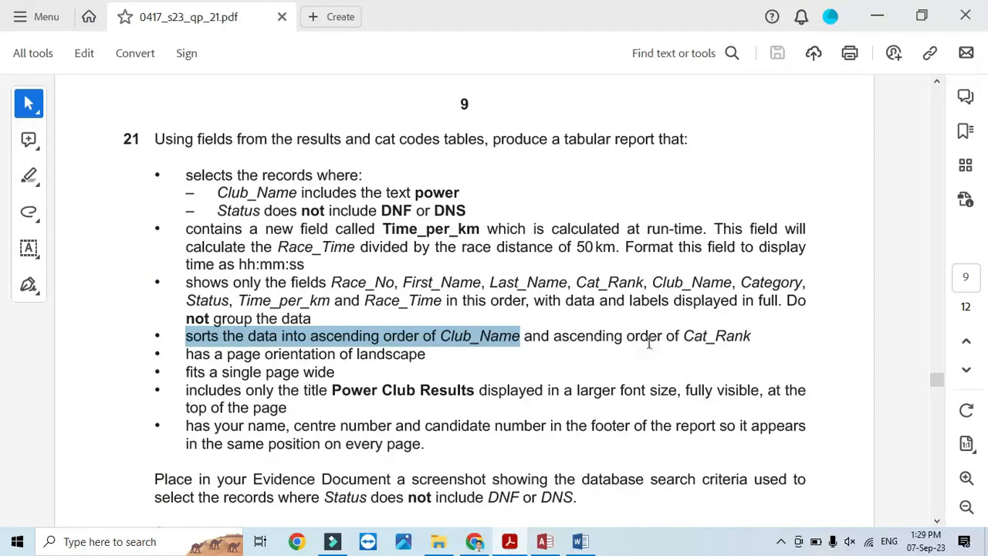
drag(556, 340, 752, 340)
click(509, 542)
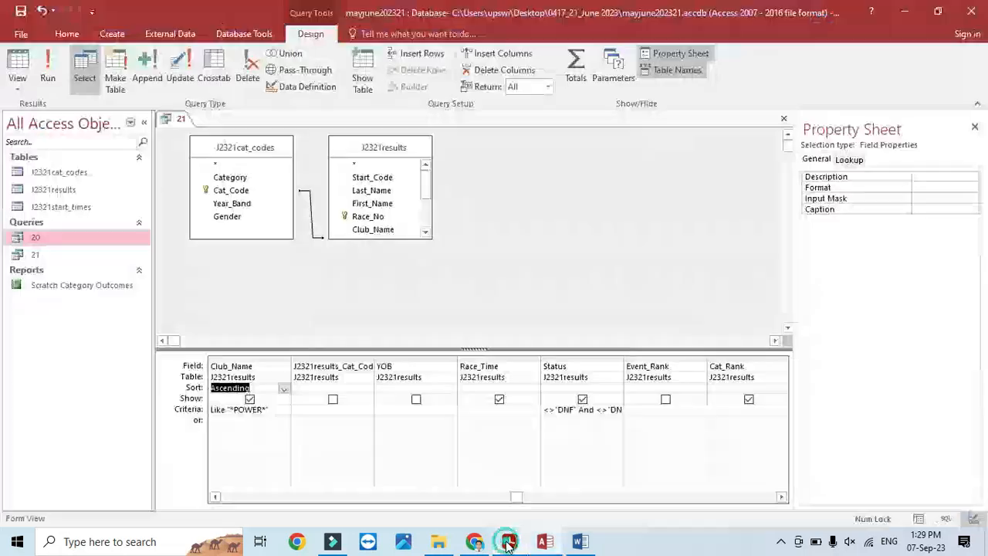
click(748, 387)
click(699, 388)
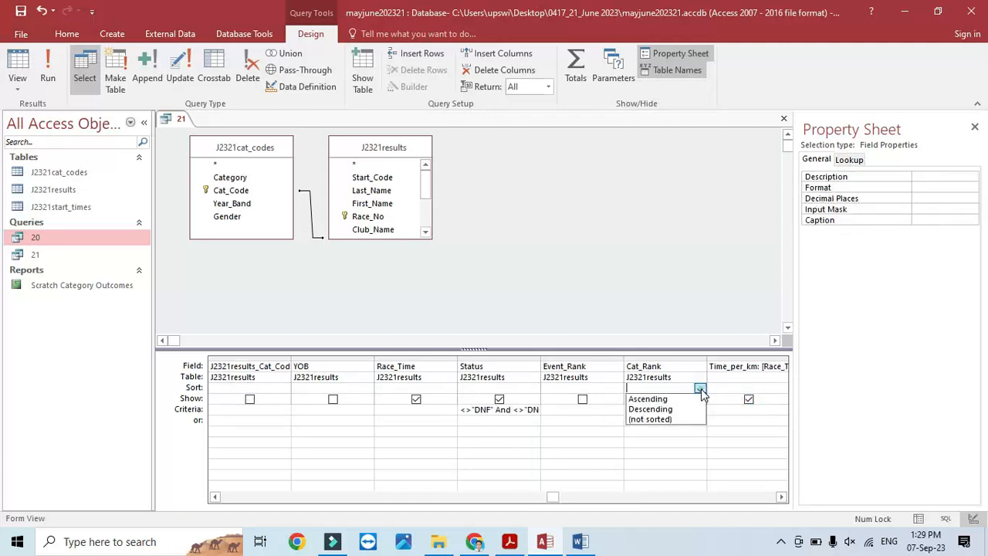
click(662, 398)
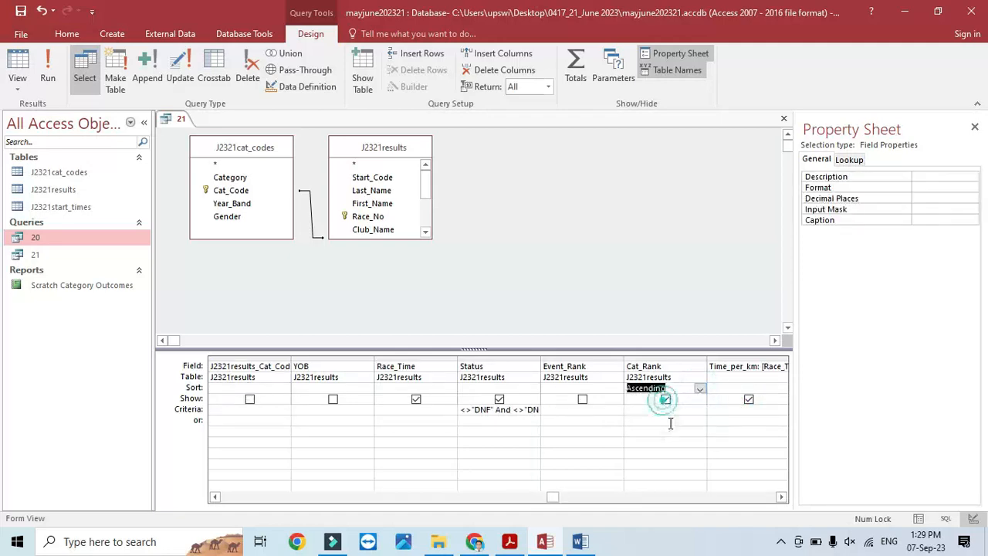
- Run the sorted query 21, review question 21's remaining report requirements, and close the query
click(44, 61)
click(510, 539)
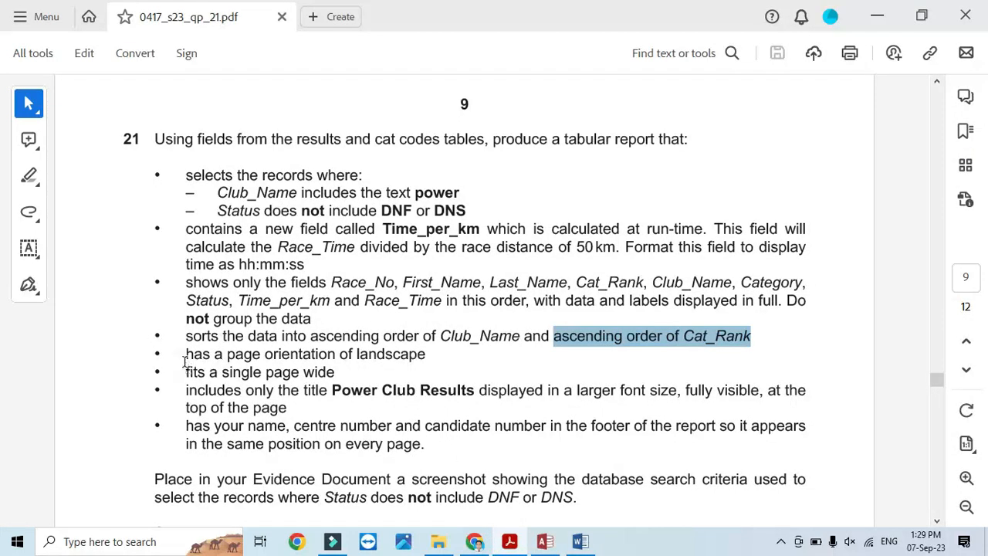
click(545, 541)
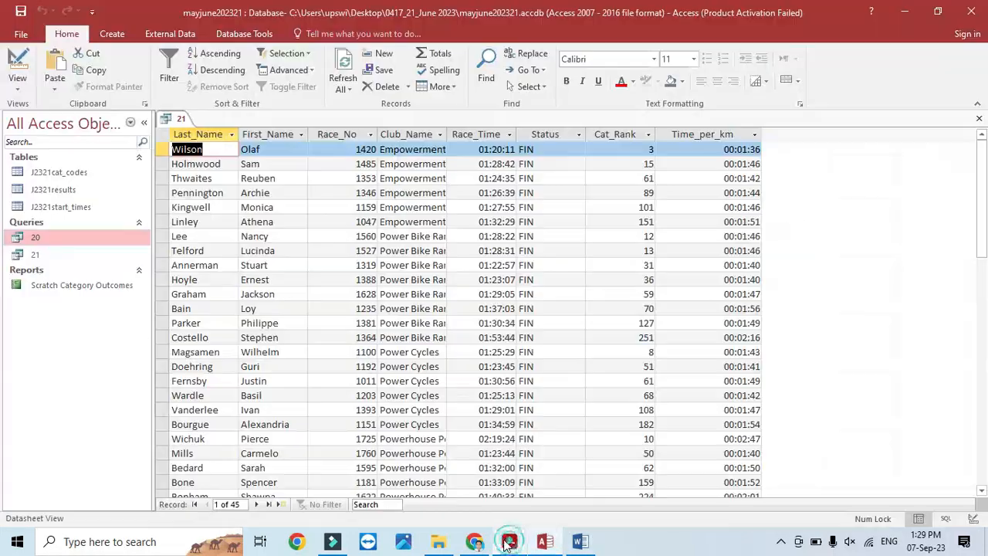
click(979, 122)
- Start a new report with the Report Wizard based on query 21 and add Race_No as its first field
click(112, 33)
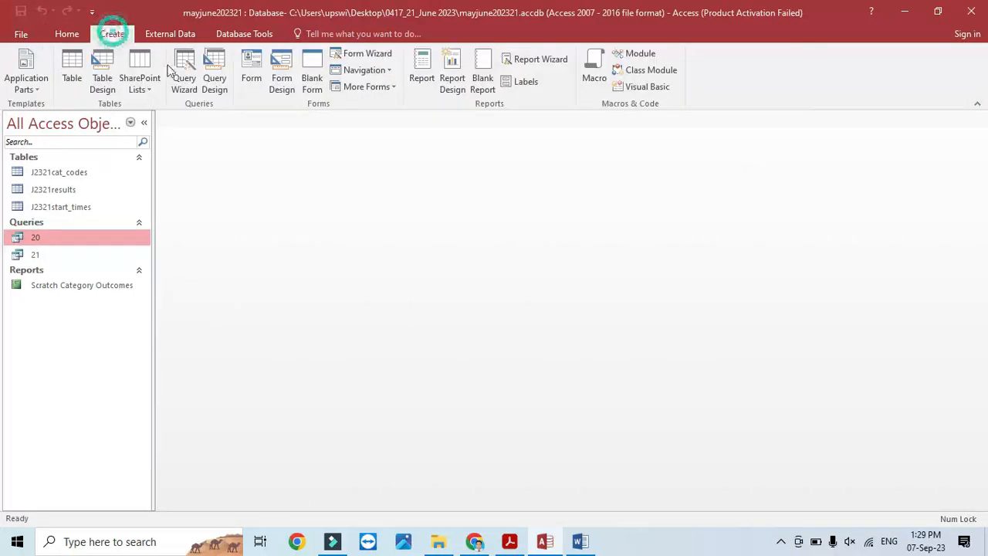
click(541, 60)
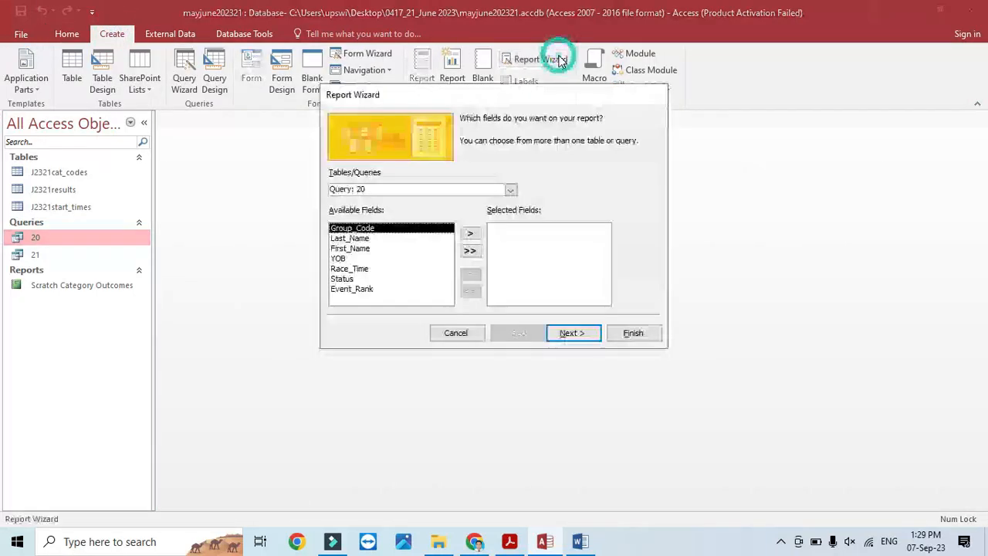
click(510, 542)
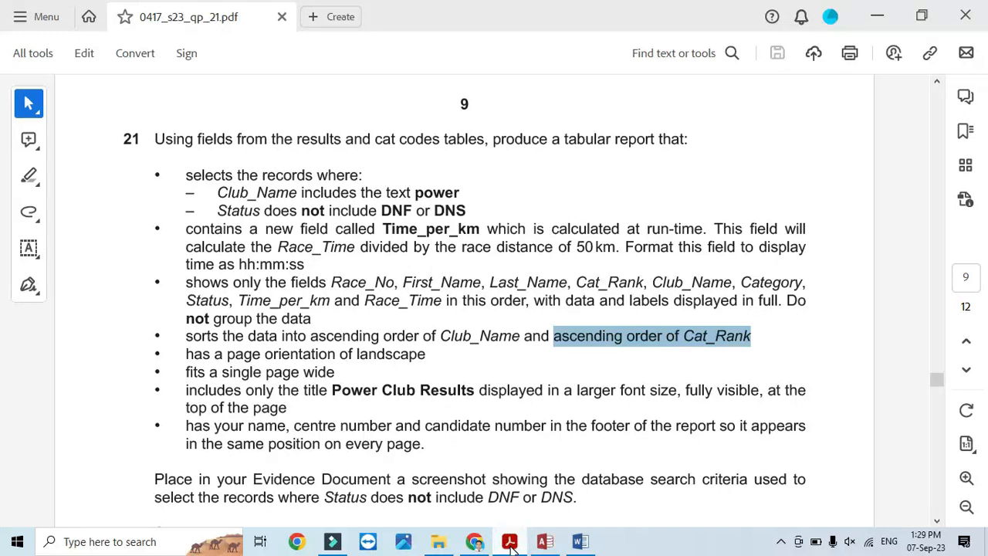
click(509, 542)
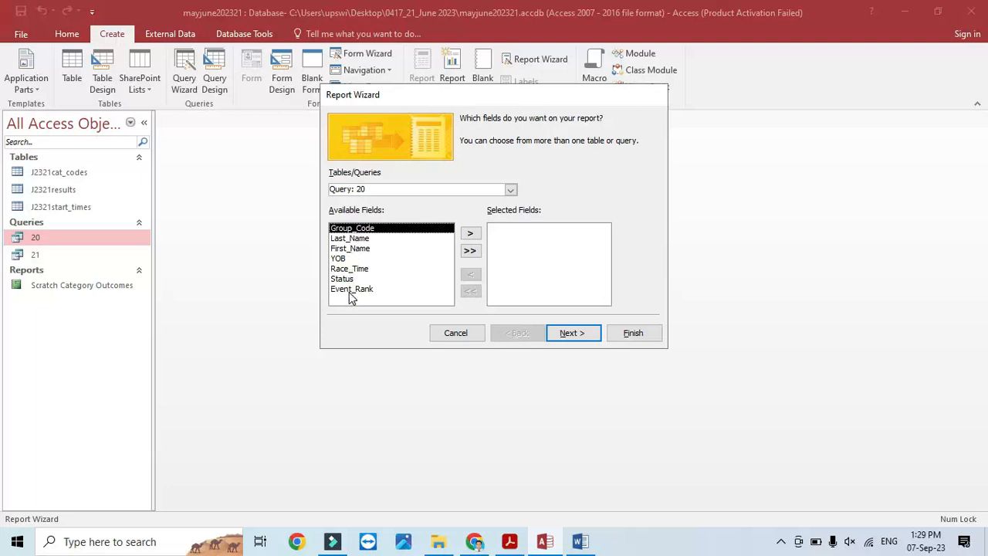
click(511, 190)
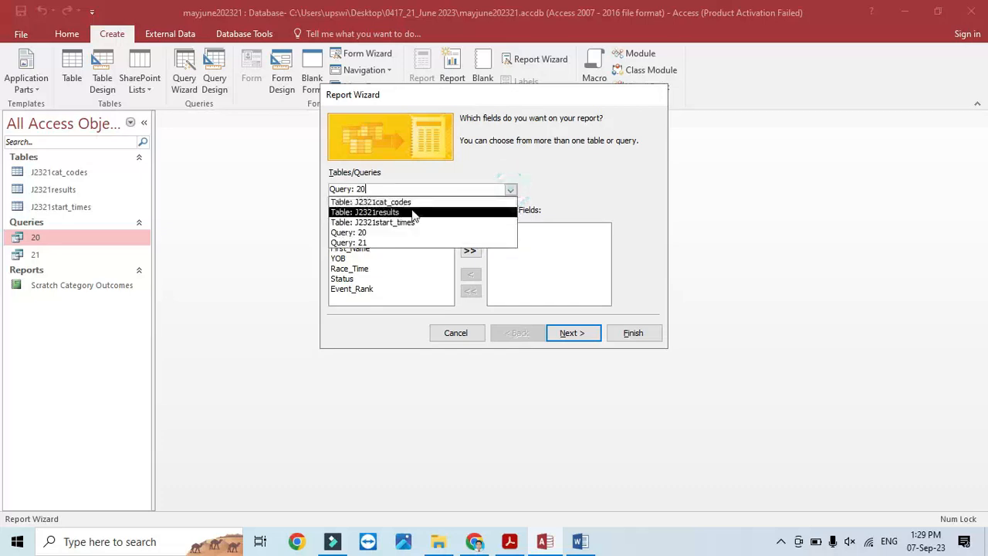
click(375, 240)
click(358, 248)
click(470, 233)
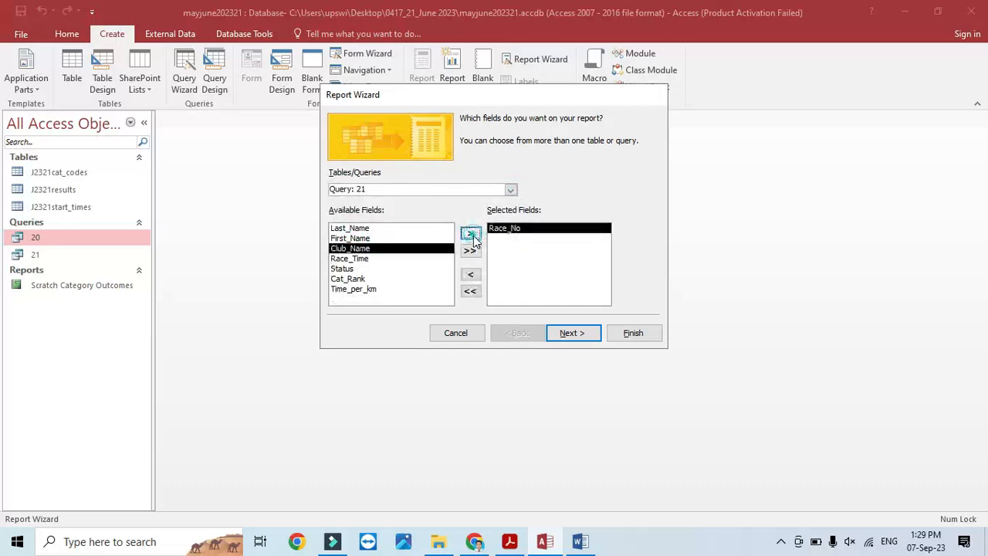
- Add First_Name and Last_Name to the report's selected fields after Race_No, following question 21's field order
click(509, 541)
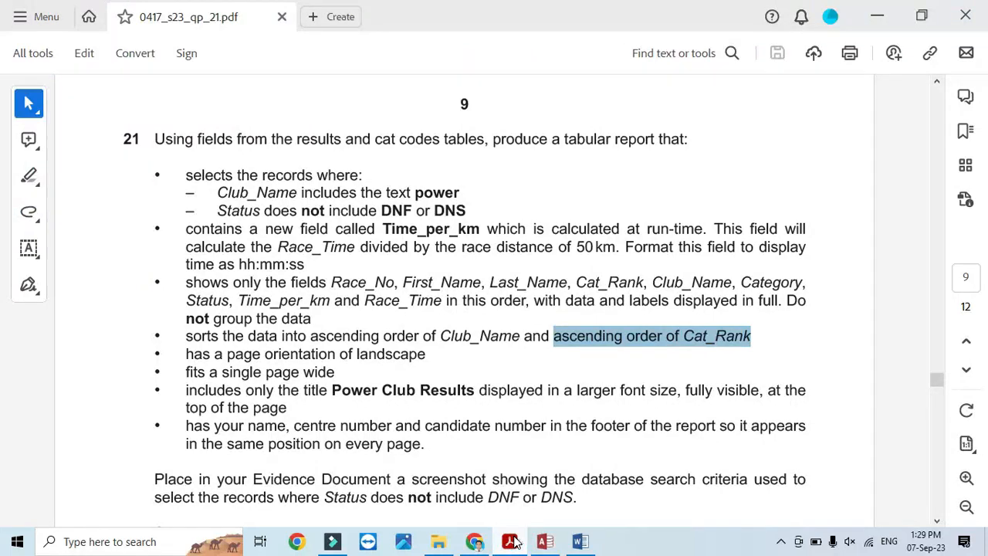
click(511, 541)
click(354, 238)
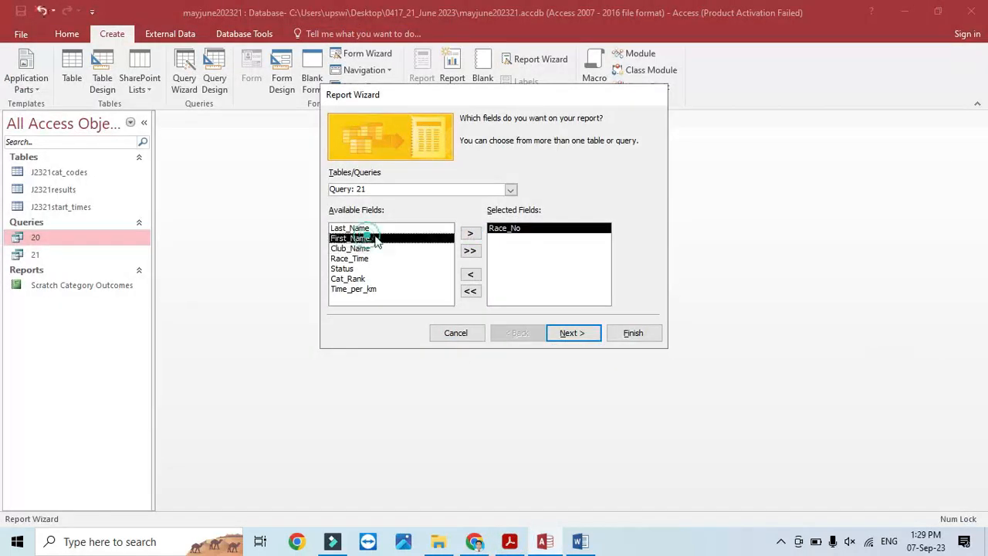
click(471, 233)
click(471, 233)
click(468, 274)
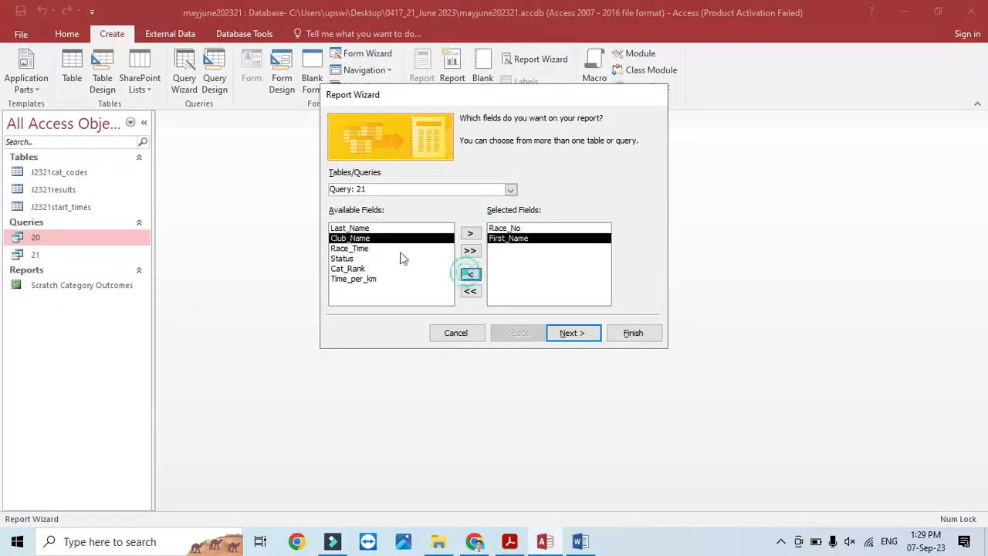
click(351, 227)
click(470, 233)
- Add Cat_Rank and Club_Name to the report's selected fields, checking the order against question 21
click(511, 541)
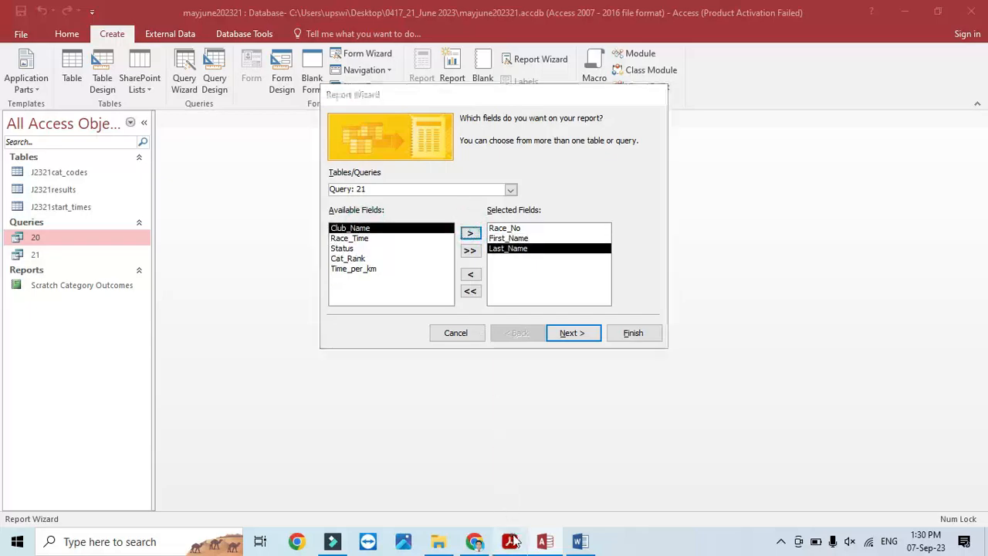
click(511, 541)
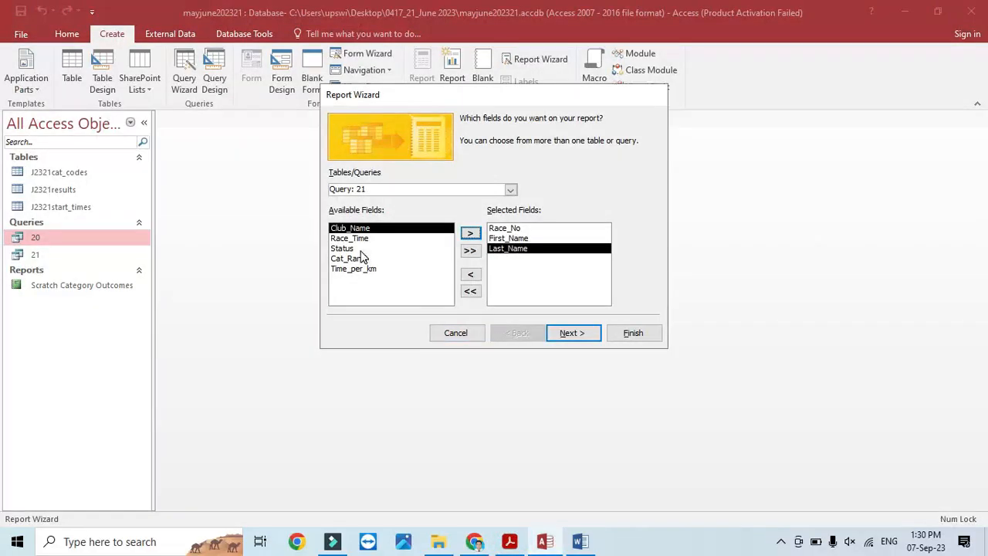
click(359, 259)
click(471, 233)
click(509, 541)
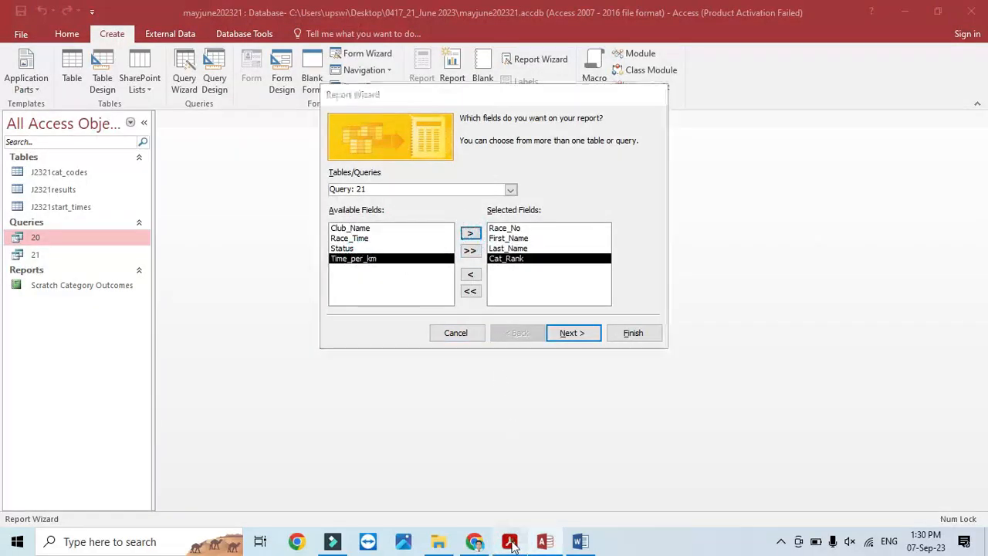
click(509, 541)
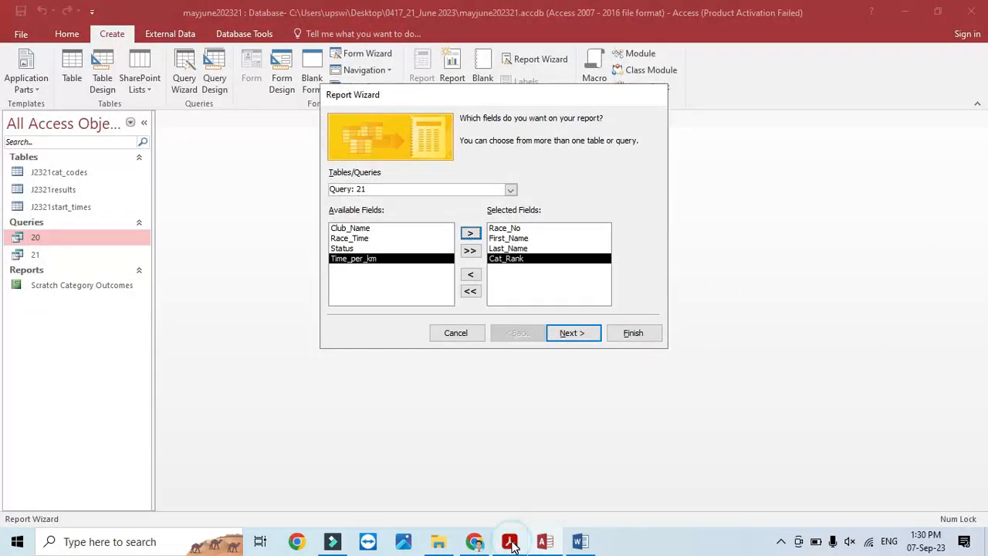
click(510, 541)
click(509, 541)
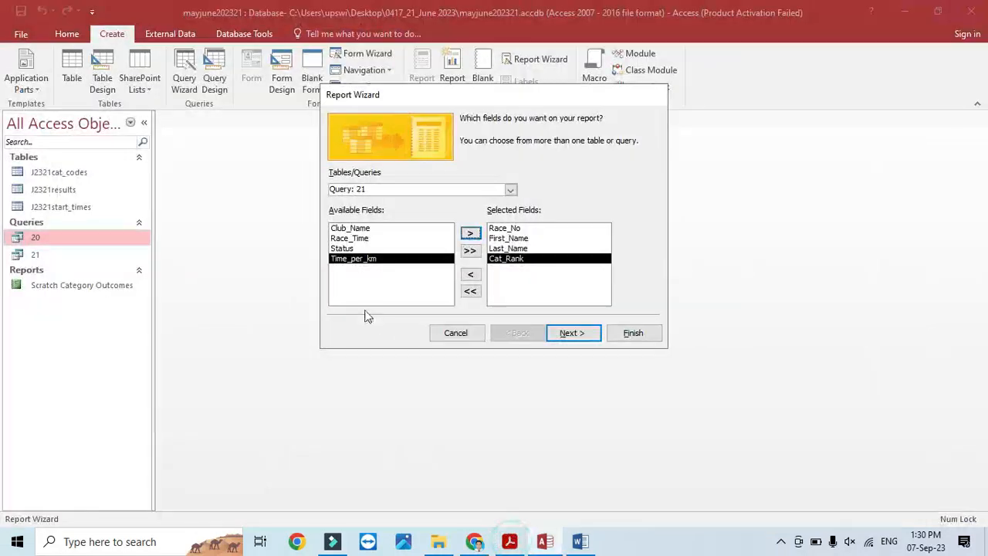
click(360, 228)
click(470, 233)
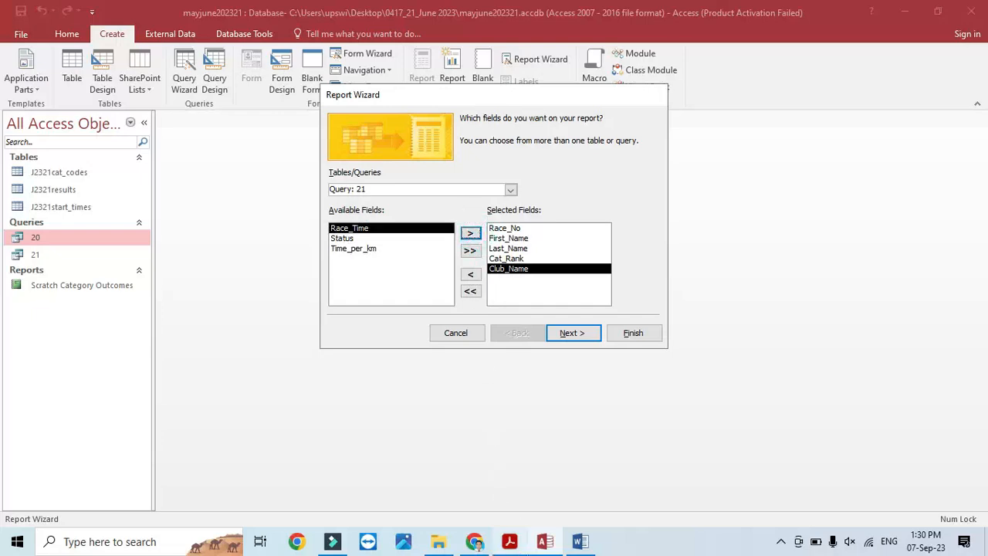
- Add Status, Time_per_km and Race_Time as the report's last selected fields, checking the order against question 21
click(514, 544)
click(743, 282)
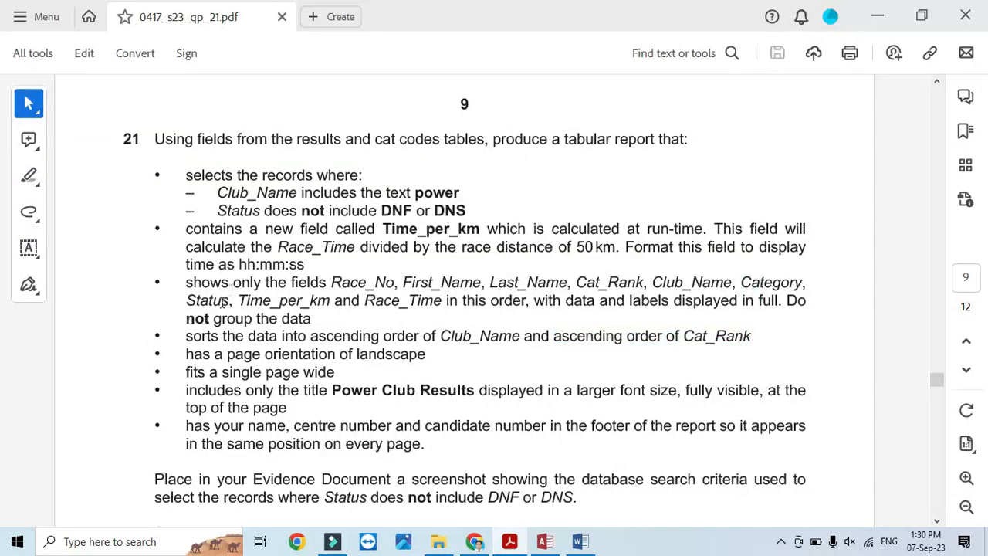
click(515, 543)
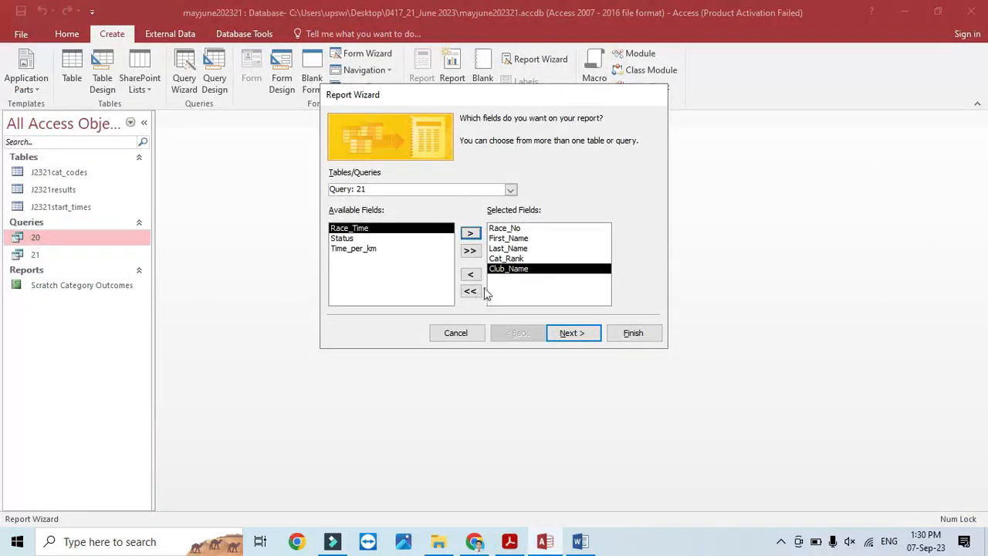
click(377, 238)
click(470, 233)
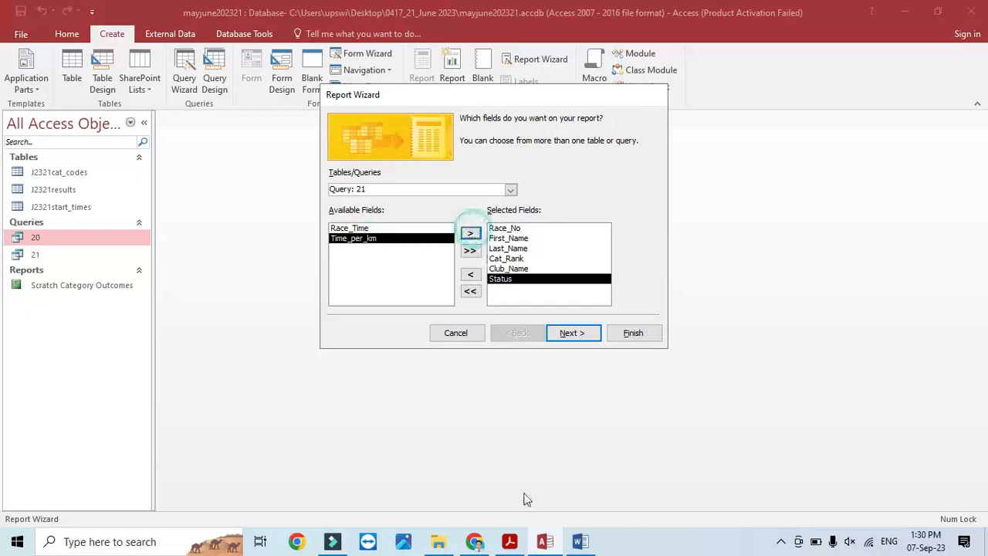
click(514, 545)
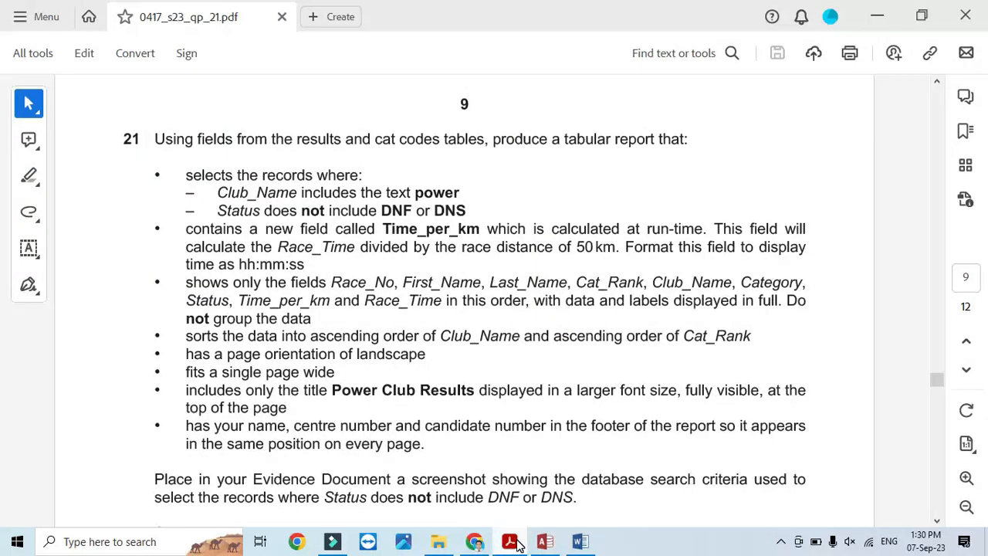
click(514, 543)
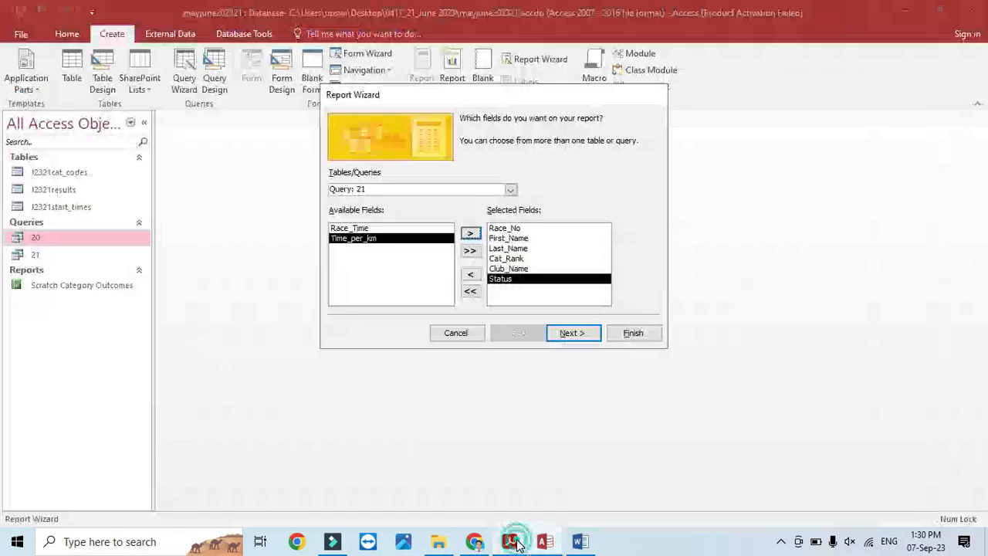
click(470, 233)
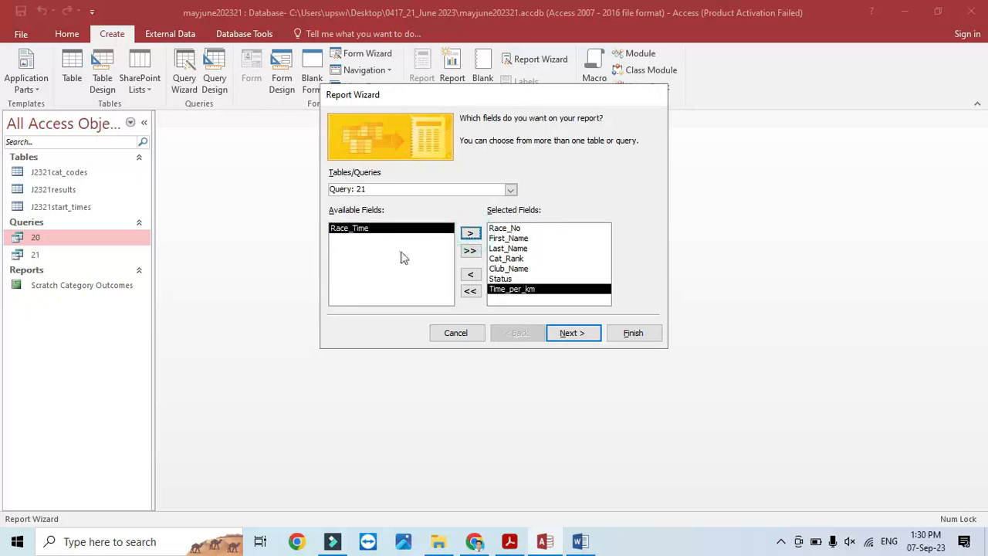
click(470, 233)
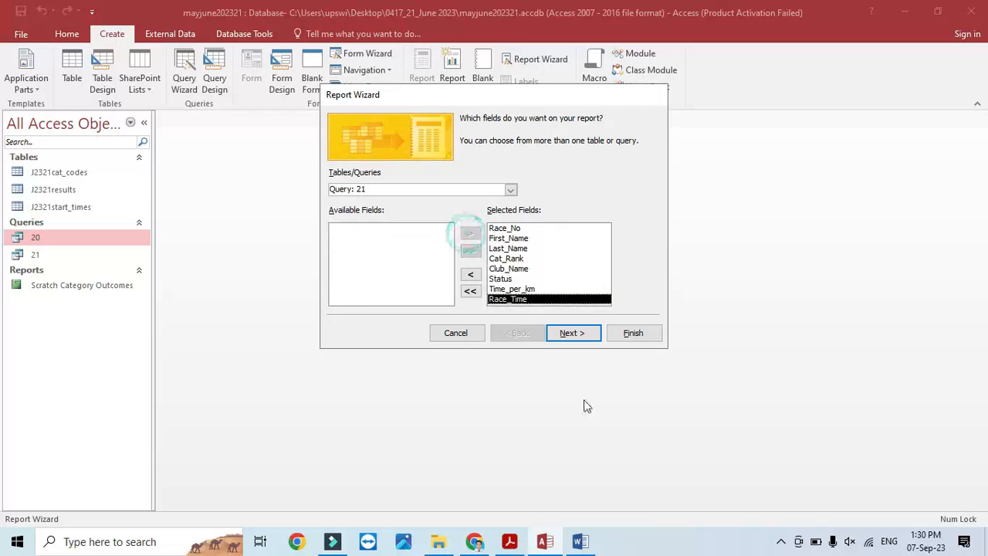
- Finish the report wizard without grouping or added sorting, using a tabular layout and landscape orientation as question 21 requires
click(584, 342)
click(584, 339)
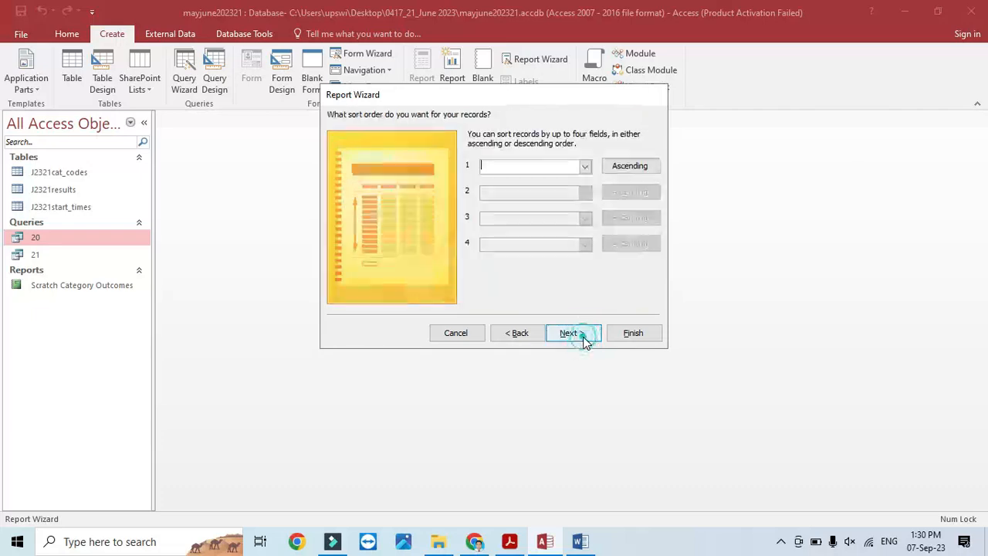
click(583, 340)
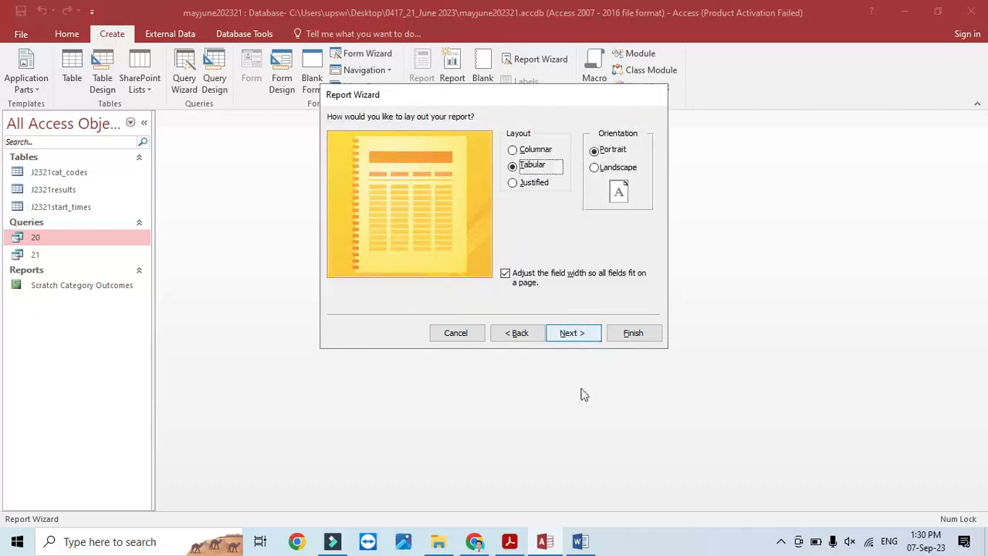
click(509, 541)
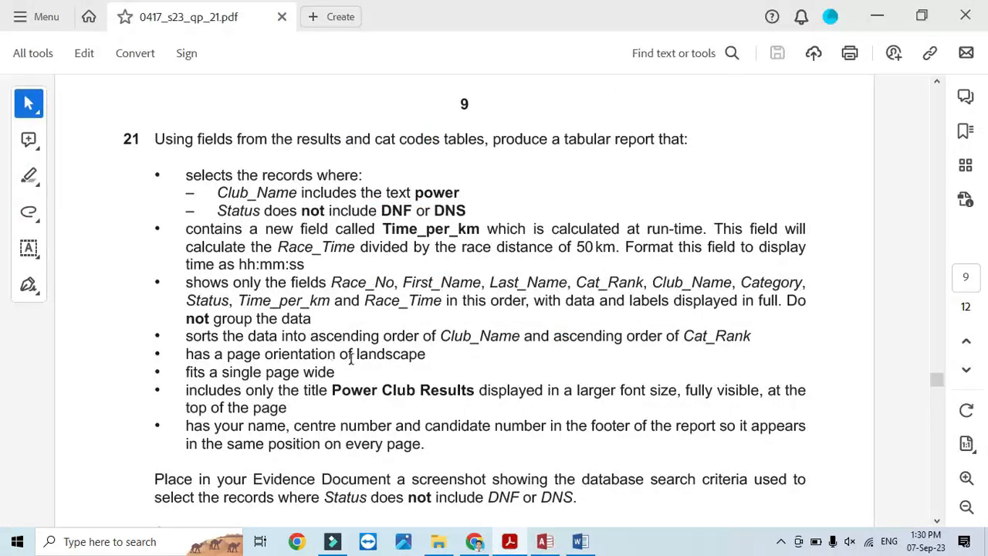
drag(429, 354, 353, 355)
click(506, 543)
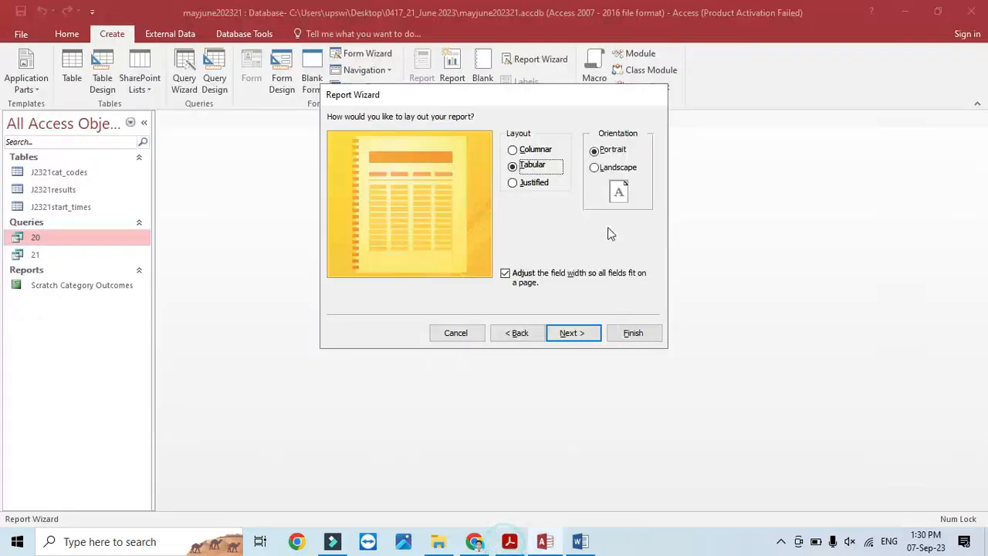
click(619, 170)
click(571, 334)
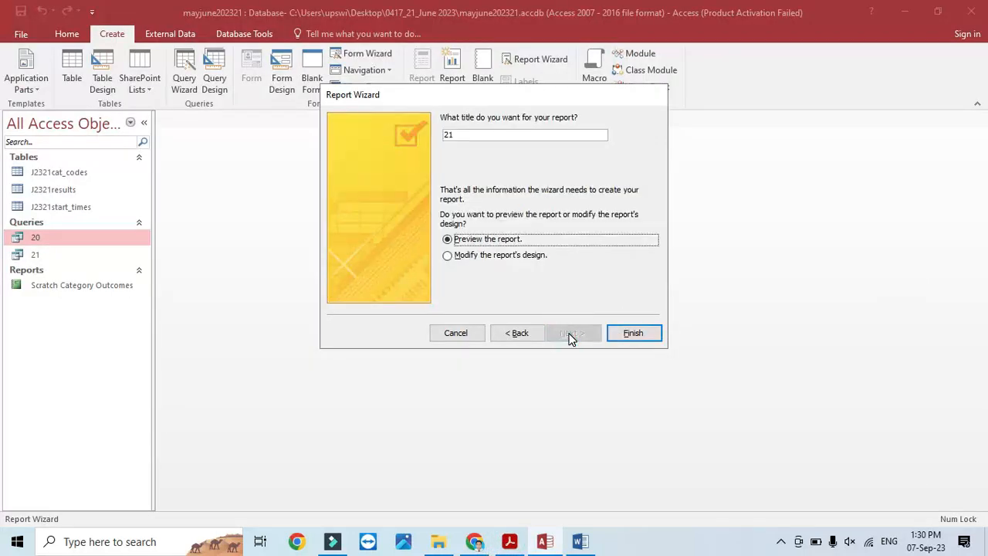
click(633, 333)
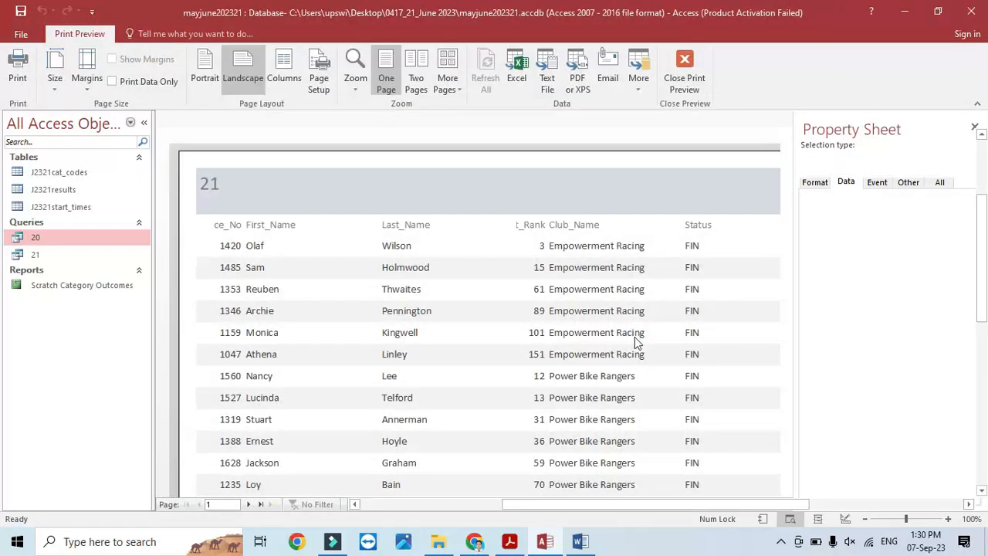
- Copy the title Power Club Results from question 21 and replace the report header's title with it in Design View
click(513, 543)
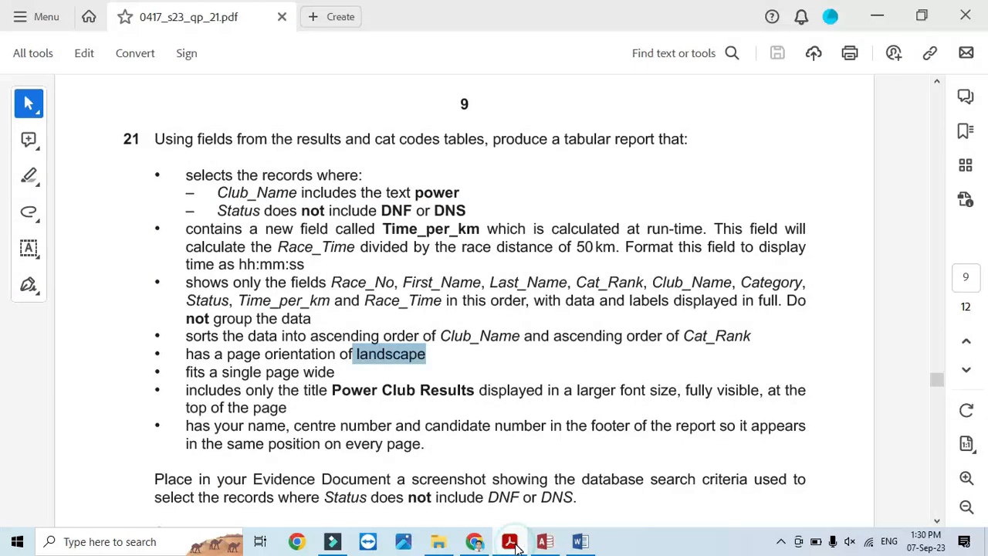
drag(474, 391, 333, 391)
right_click(354, 392)
click(409, 177)
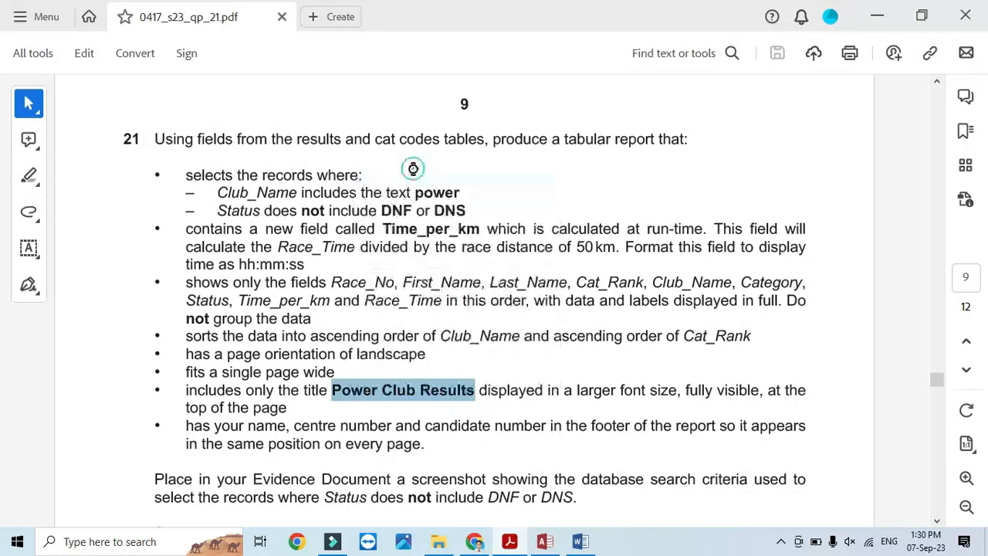
click(545, 541)
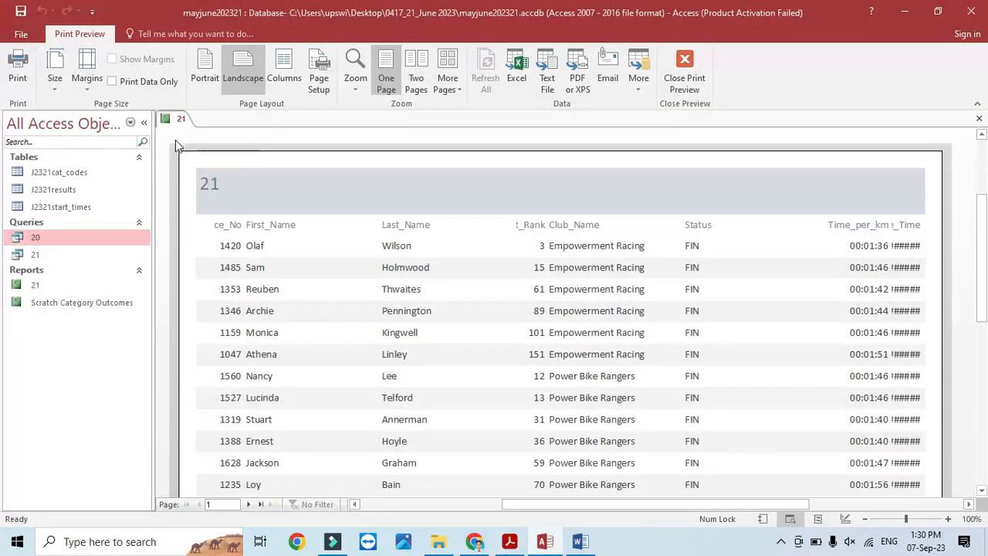
click(199, 177)
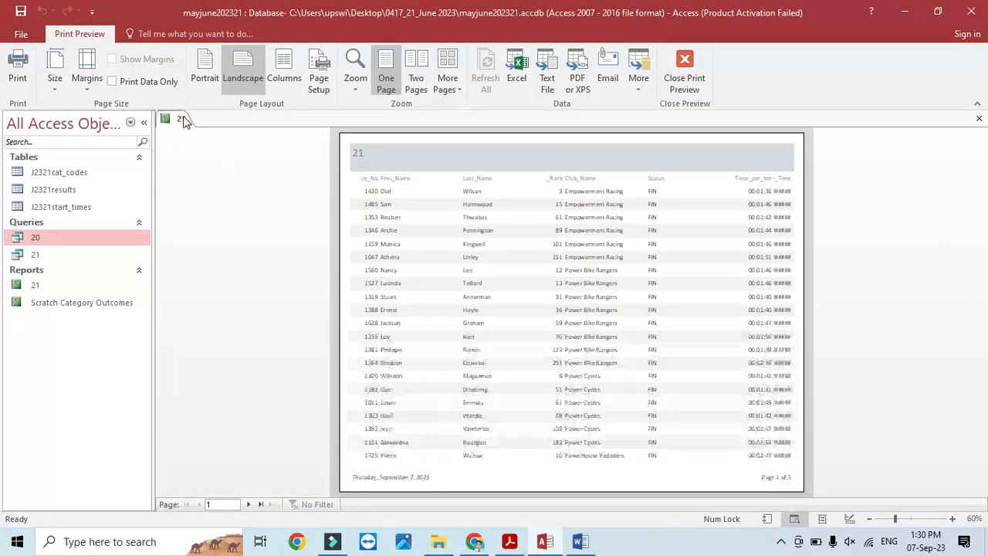
right_click(185, 120)
click(231, 215)
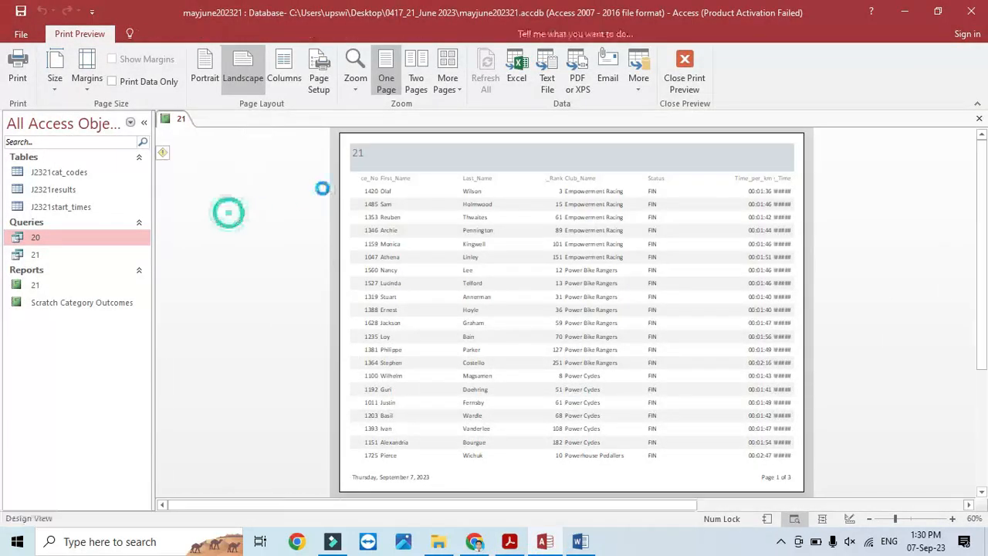
click(192, 173)
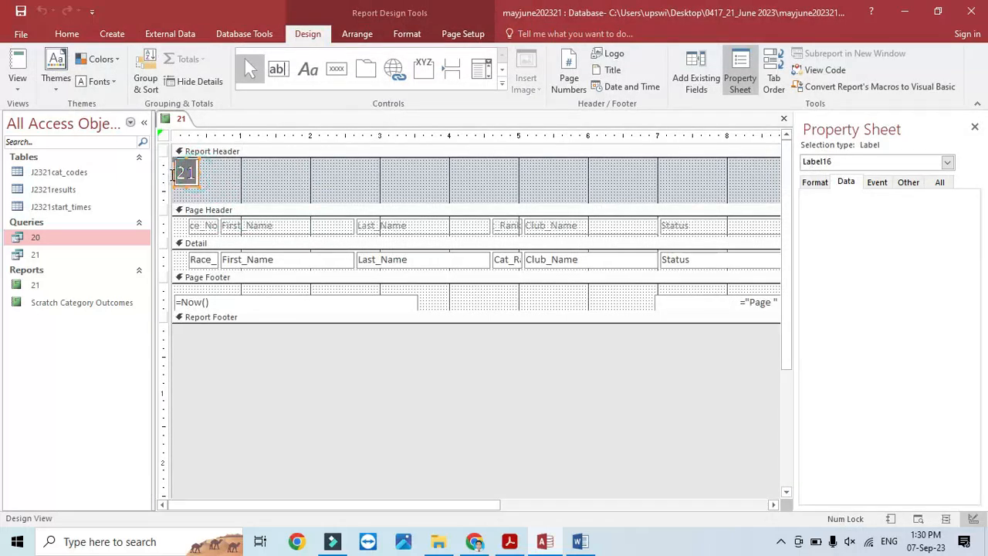
key(ctrl+v)
click(370, 181)
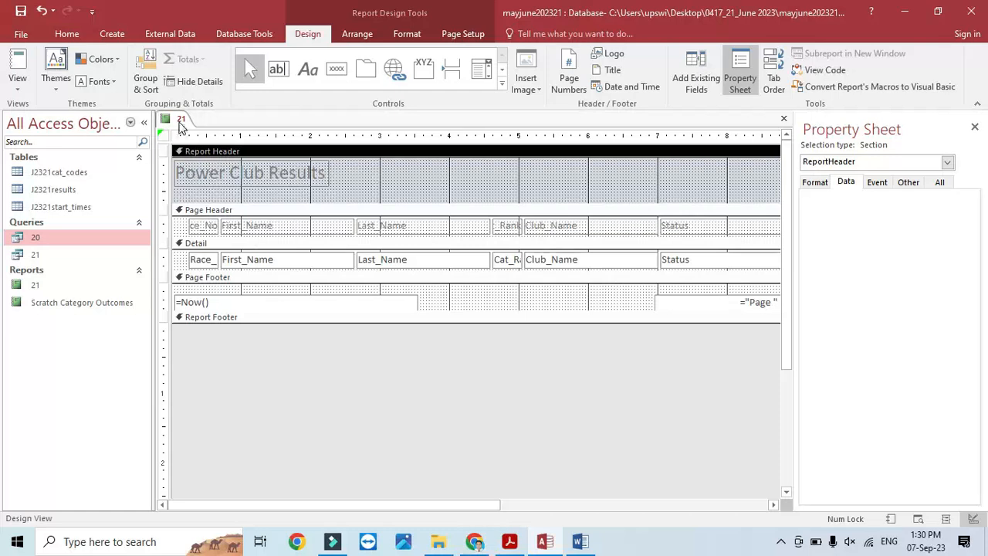
- In Layout View, narrow the First_Name column from its left side and widen Race_No leftwards so its label shows in full
right_click(181, 120)
click(218, 201)
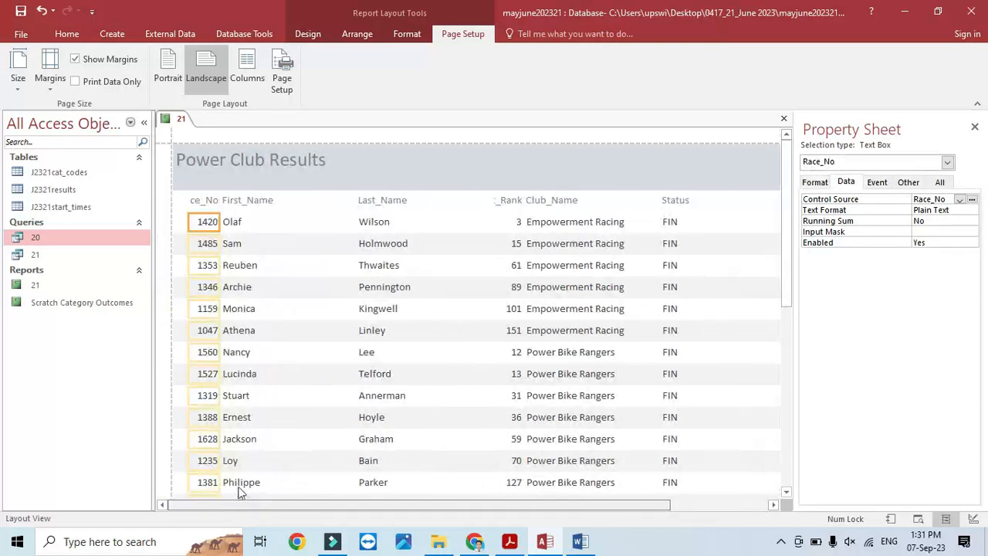
click(244, 200)
shift+click(231, 221)
drag(222, 202, 283, 205)
click(205, 200)
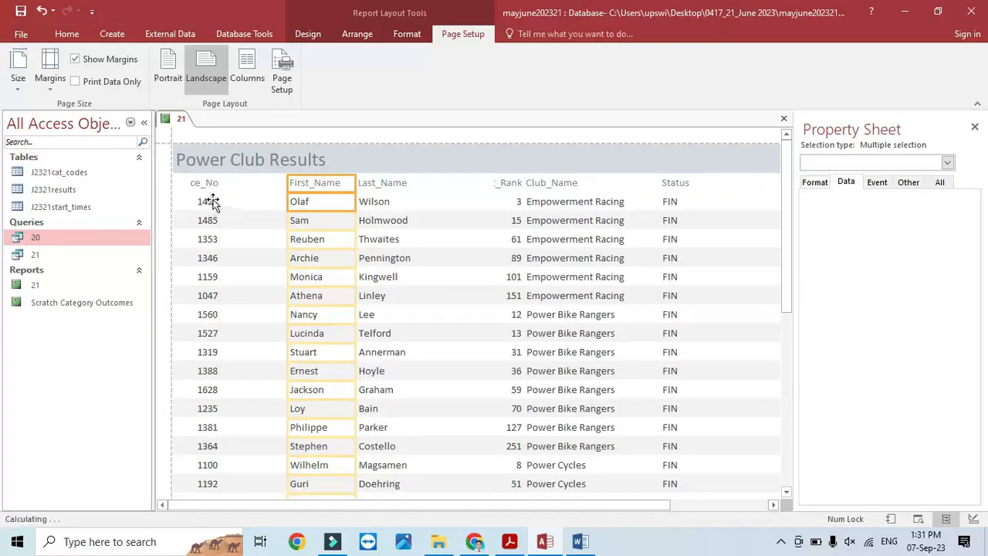
shift+click(210, 204)
drag(188, 187, 180, 190)
- Extend the First_Name column left to sit beside Race_No and narrow it from the right to fit its data
click(298, 185)
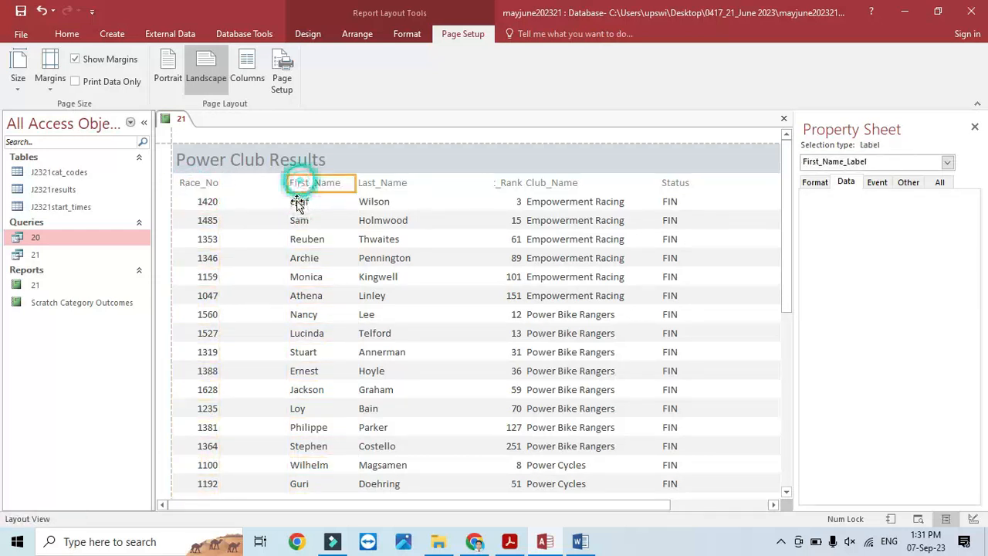
shift+click(298, 199)
drag(287, 183, 229, 184)
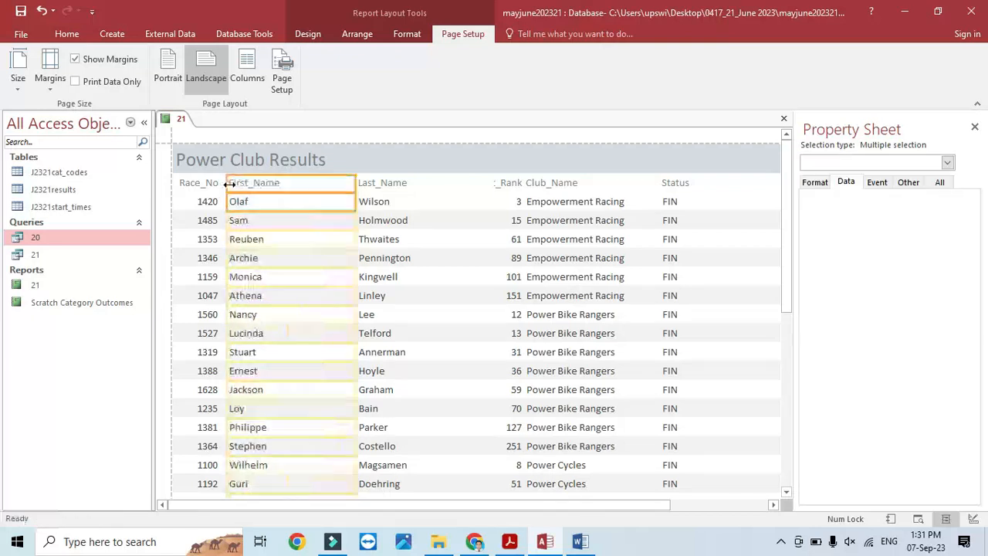
drag(355, 186, 292, 190)
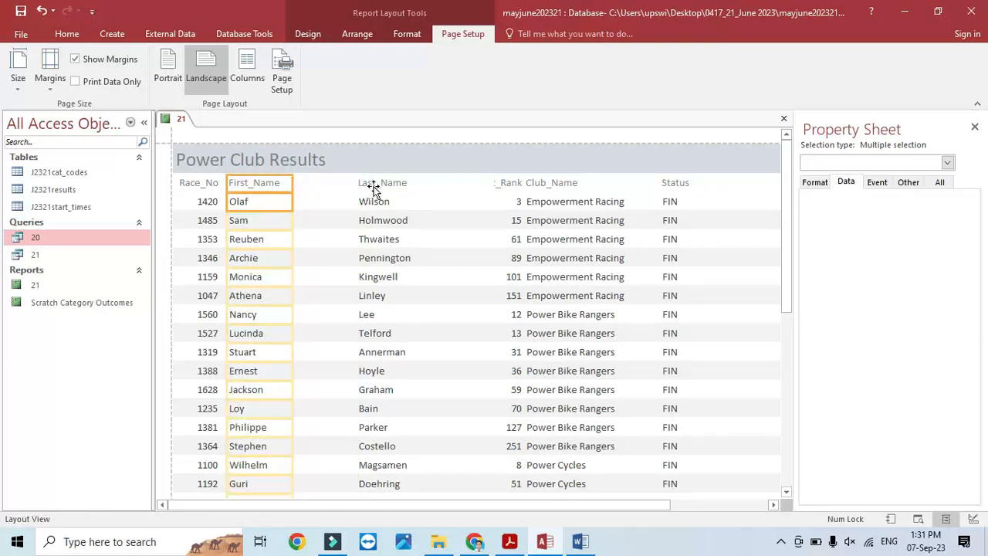
- Extend the Last_Name column left to sit beside First_Name and narrow it from the right to make room for Cat_Rank
click(375, 186)
shift+click(371, 201)
drag(356, 181, 287, 183)
click(501, 182)
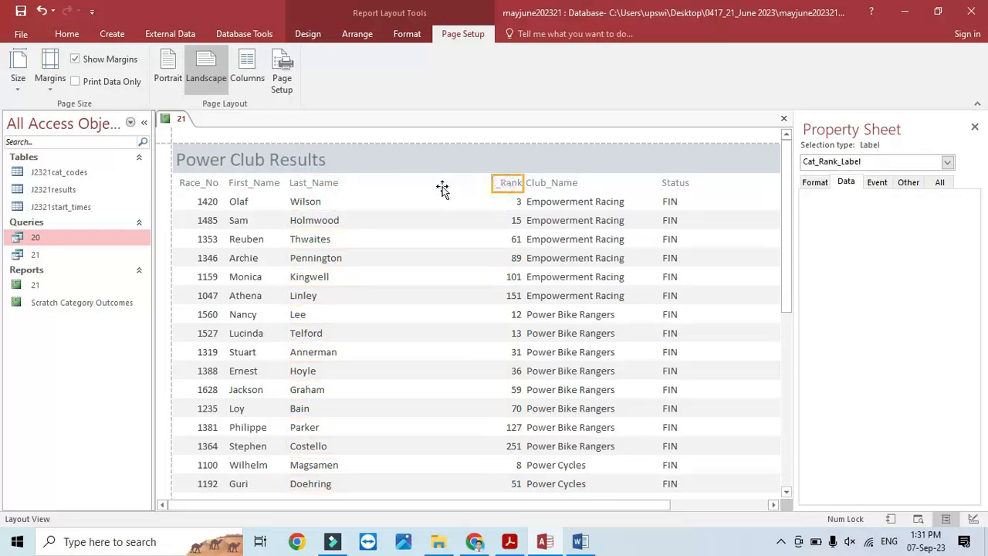
click(435, 183)
shift+click(432, 200)
drag(492, 183, 368, 187)
- Fit the Cat_Rank column beside Last_Name with its label in full, and extend Club_Name left to sit beside Cat_Rank
click(499, 183)
shift+click(505, 207)
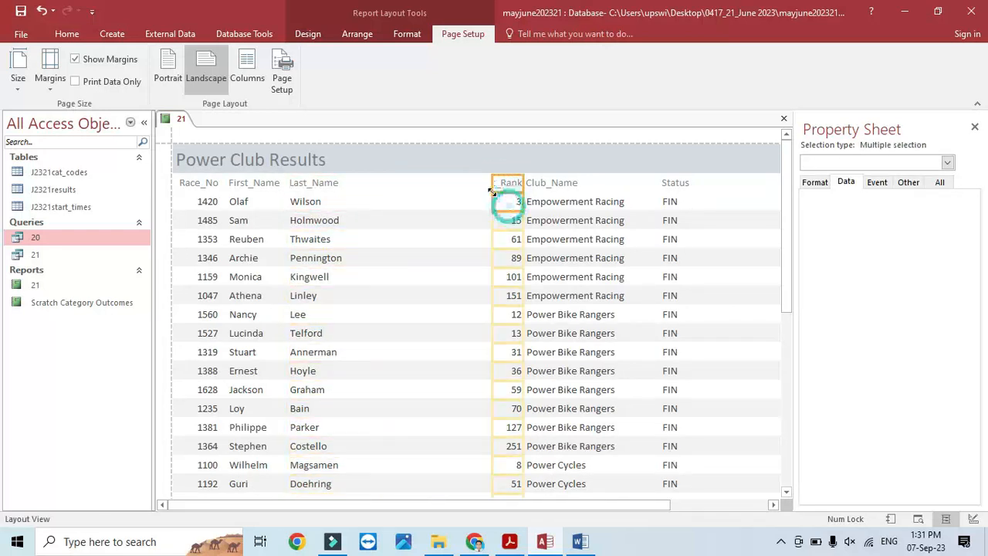
drag(492, 184, 367, 187)
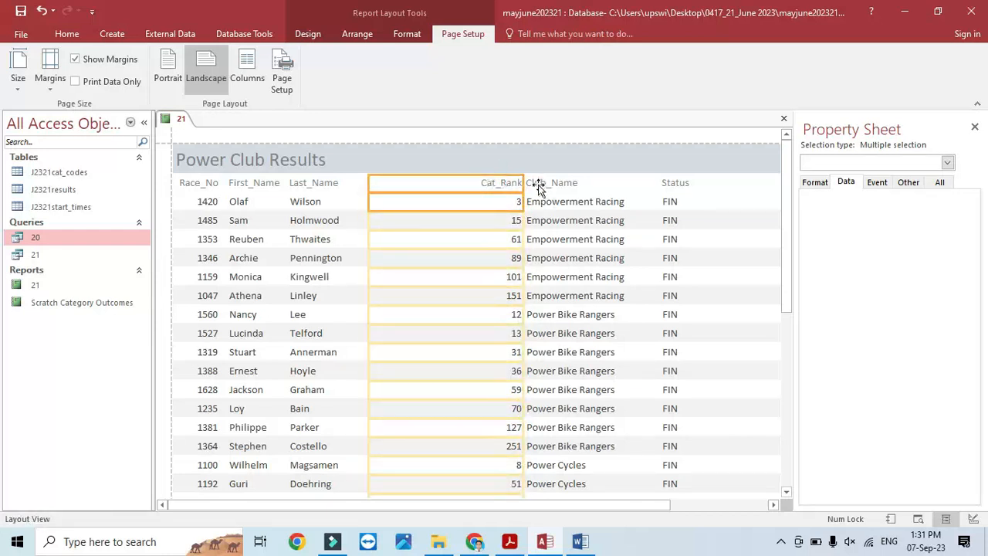
drag(523, 182, 427, 190)
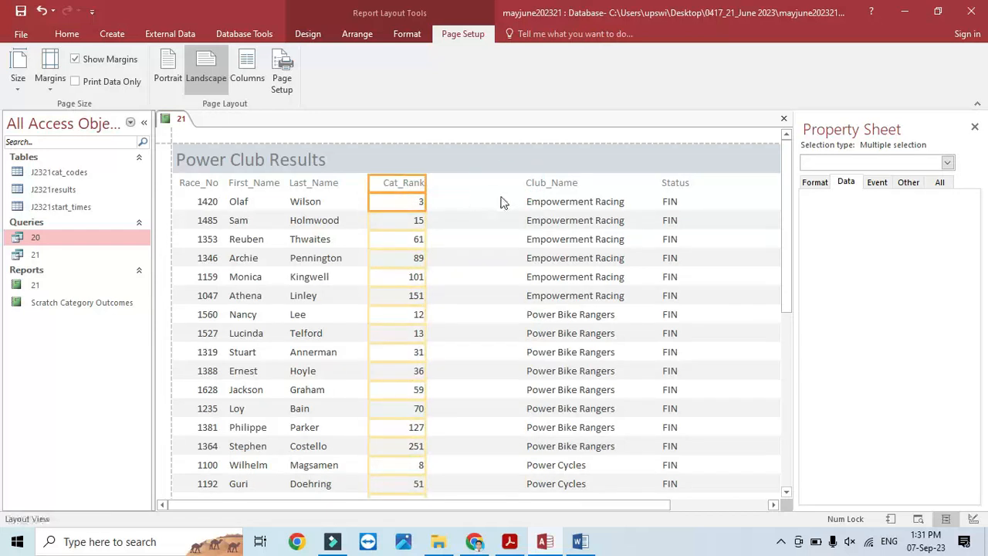
click(535, 188)
shift+click(547, 205)
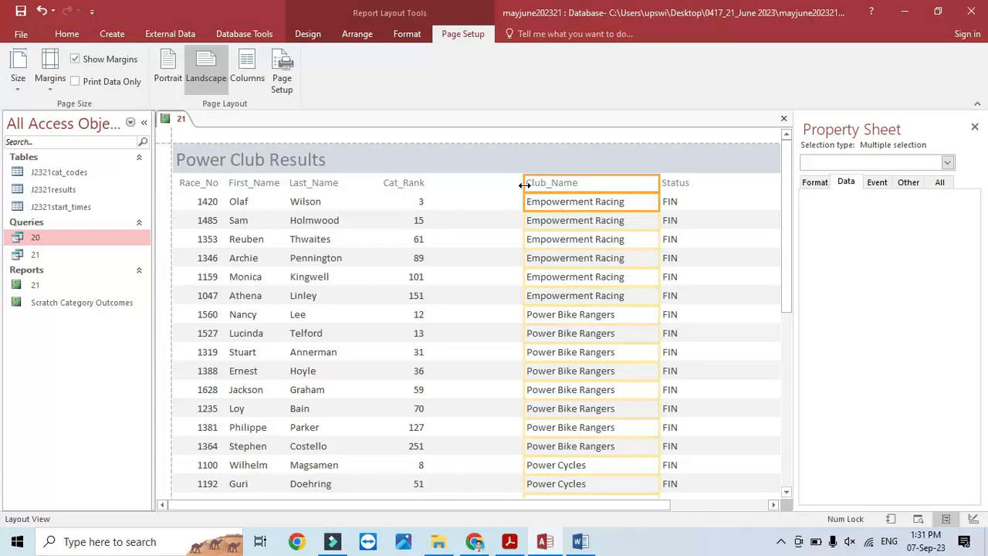
drag(524, 186, 435, 185)
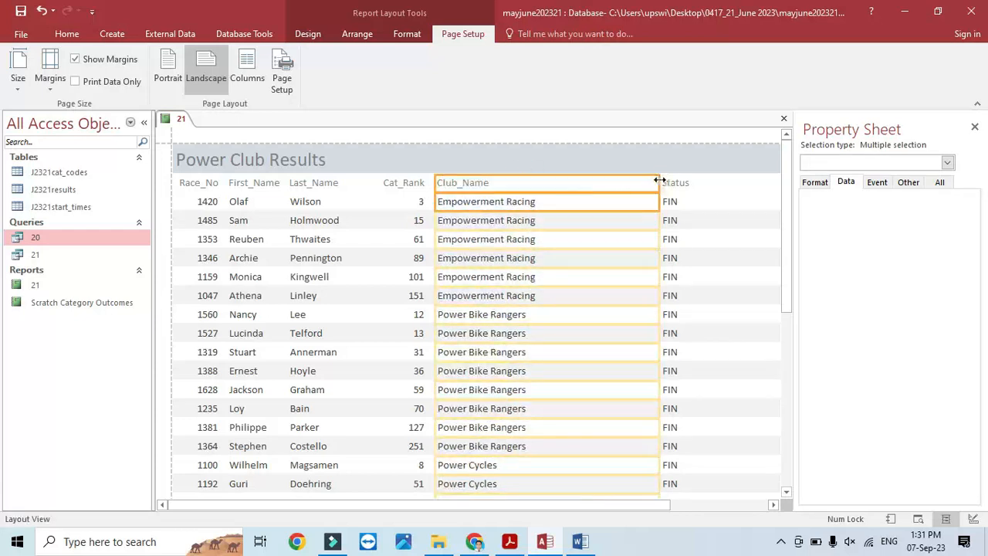
- Extend the Status column left to sit beside Club_Name and narrow it from the right to fit its data
click(677, 183)
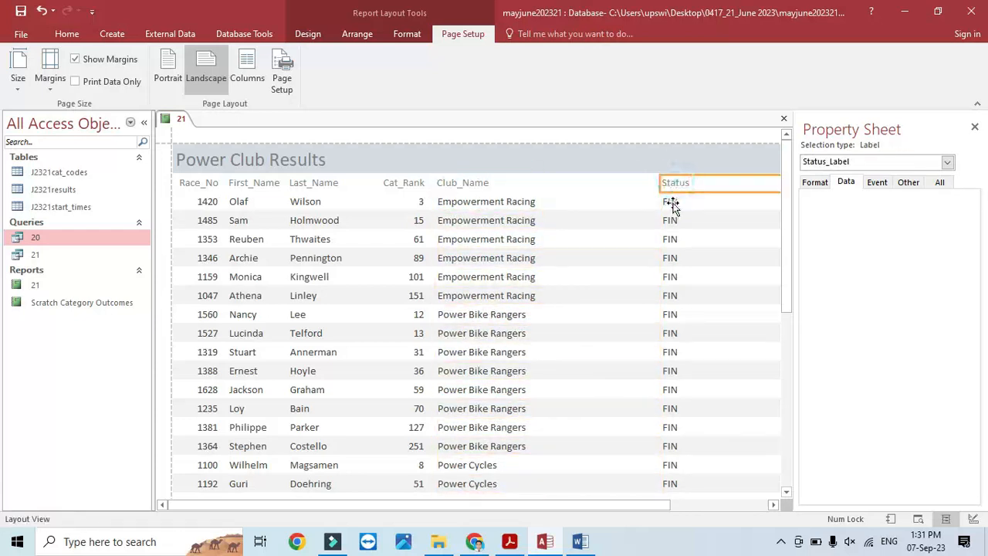
shift+click(672, 205)
drag(661, 185, 556, 199)
drag(508, 507, 605, 509)
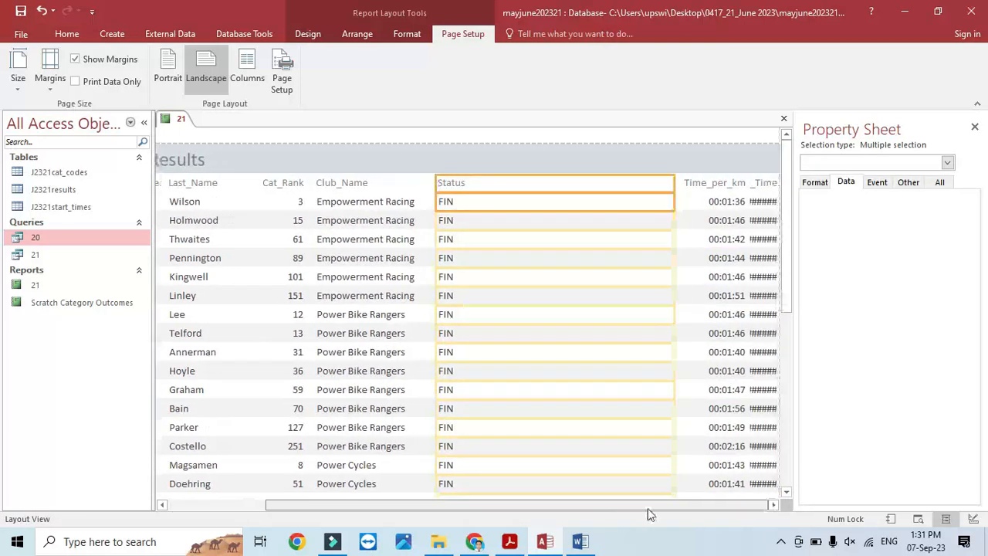
drag(675, 184, 470, 204)
- Resize the Time_per_km and Race_Time columns to follow Status side by side, with their labels and times displayed in full
click(717, 183)
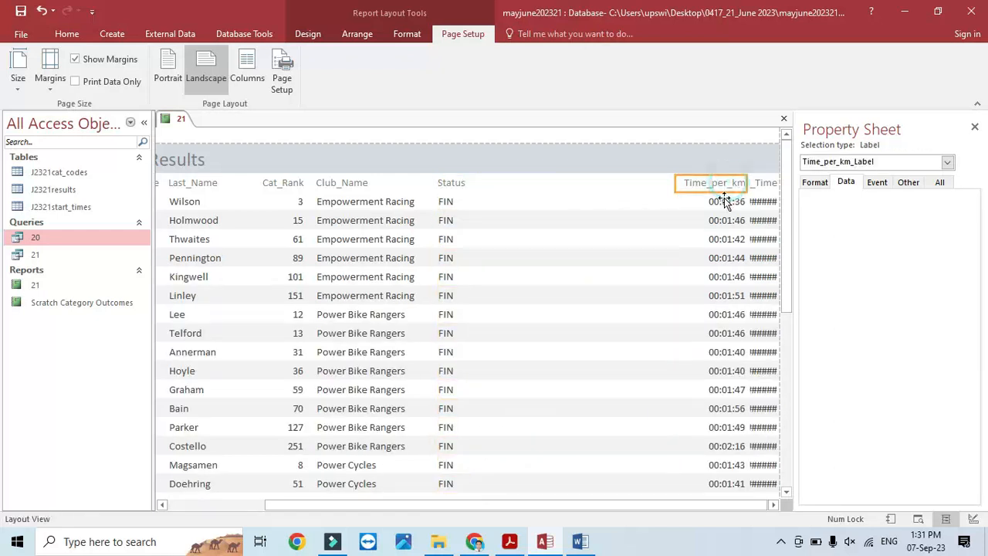
click(724, 198)
drag(675, 183, 475, 186)
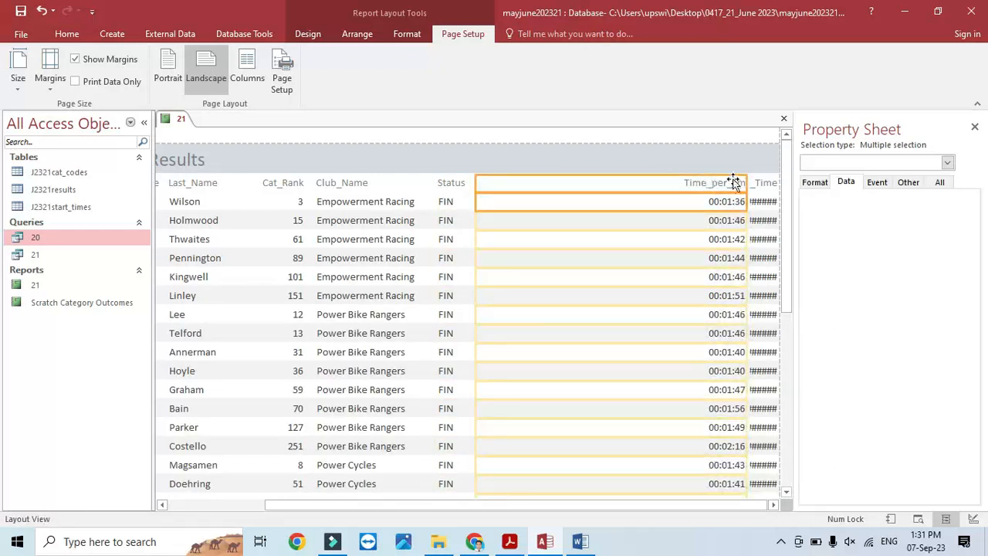
drag(746, 186, 550, 202)
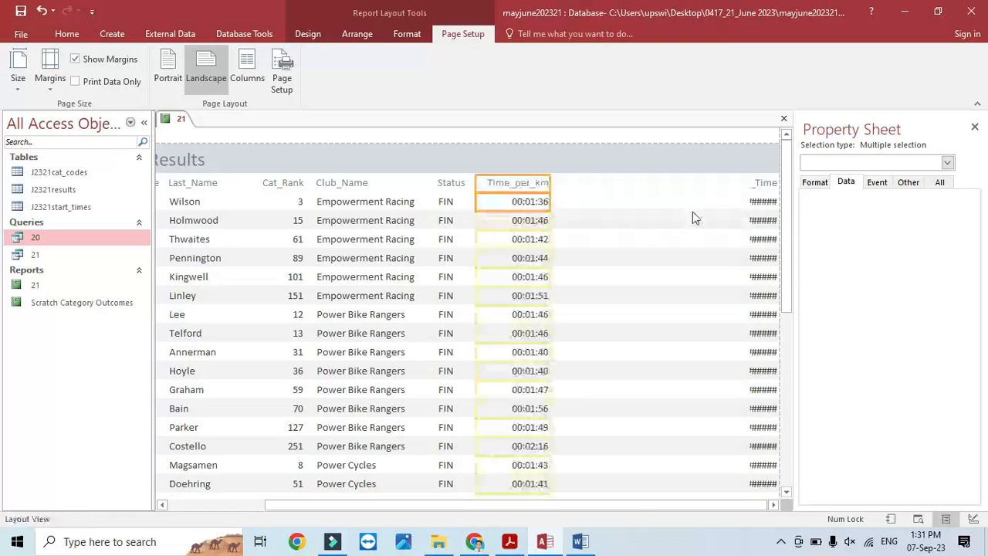
click(761, 185)
click(760, 200)
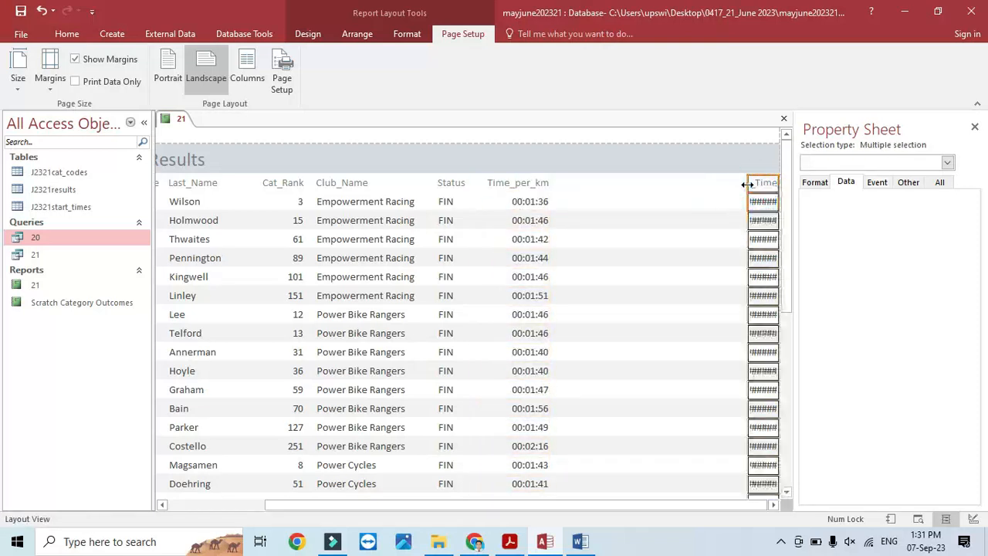
drag(747, 186, 574, 189)
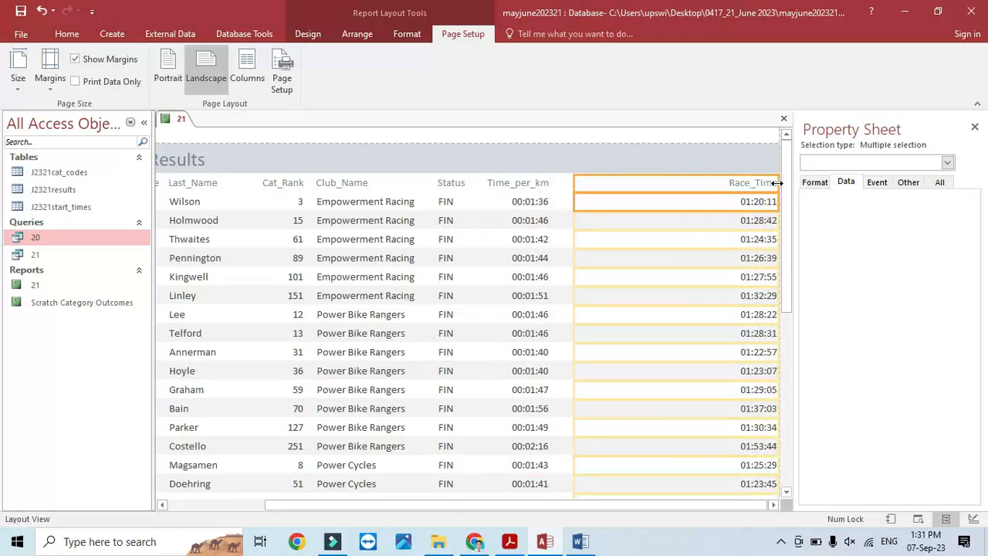
drag(776, 183, 657, 193)
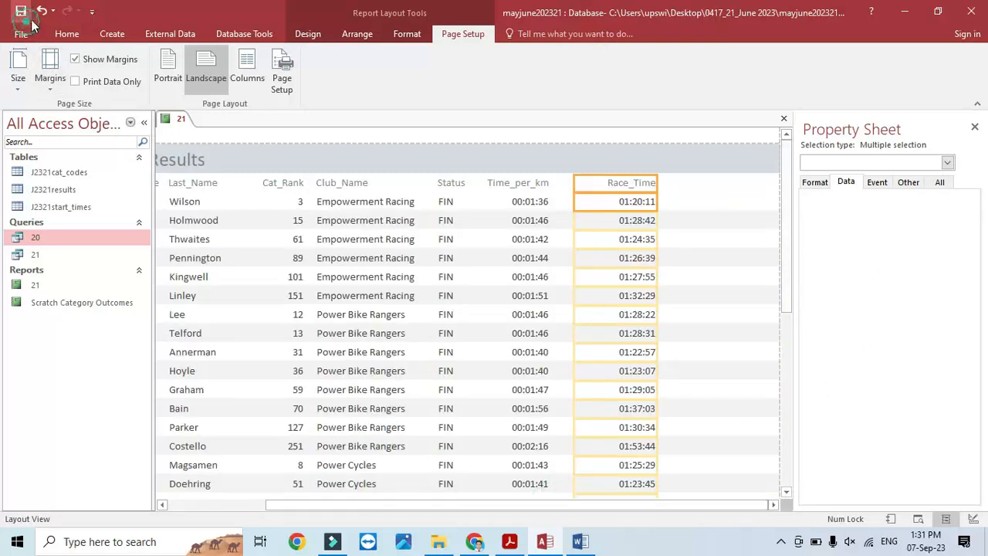
- Check the question's footer requirement, and add a label with the candidate's name, centre number and candidate number to report 21's page footer in Design View
click(508, 541)
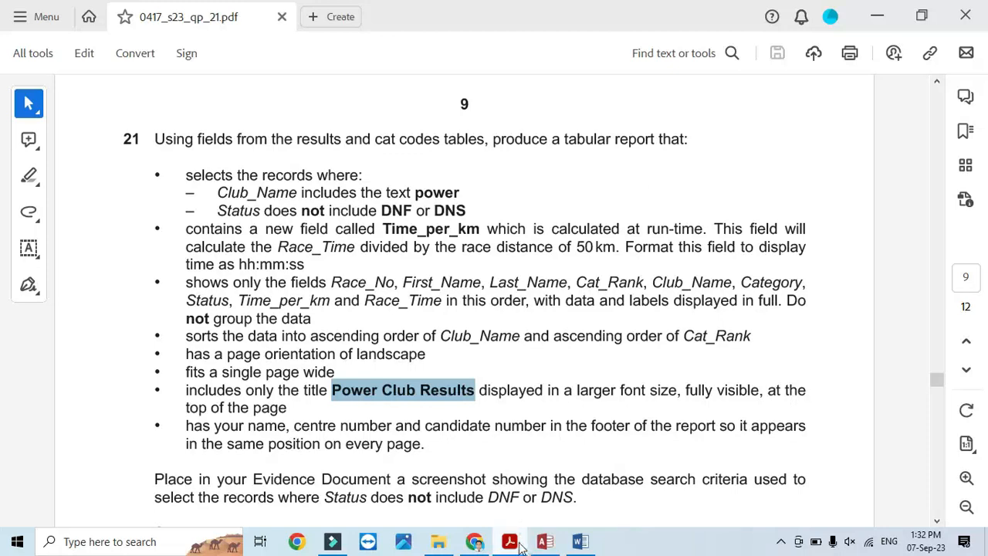
click(545, 541)
right_click(172, 118)
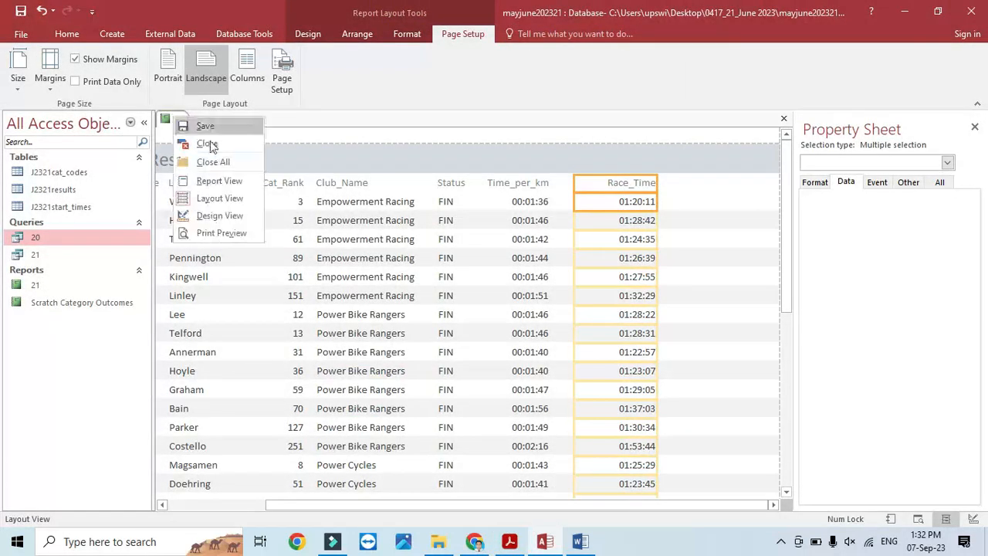
click(231, 216)
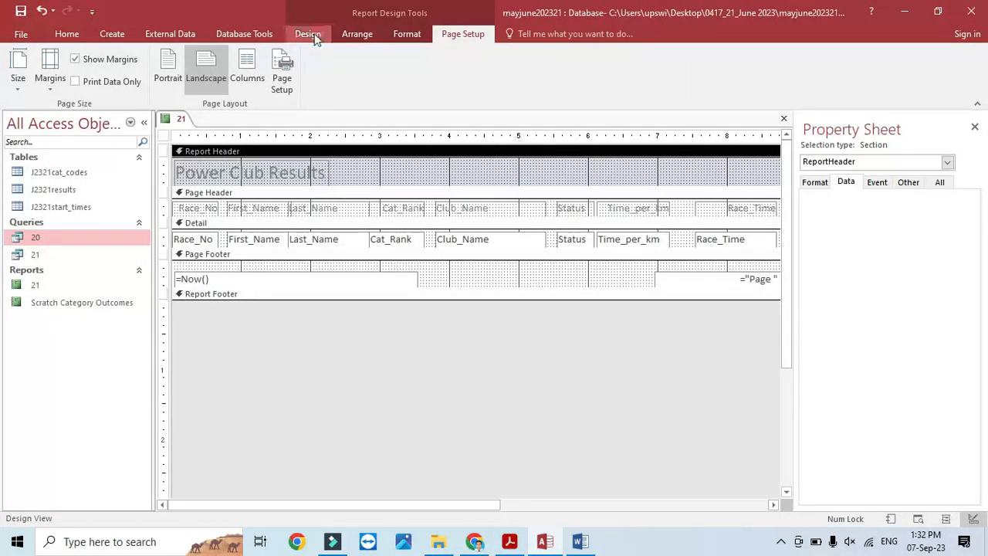
click(313, 36)
click(307, 70)
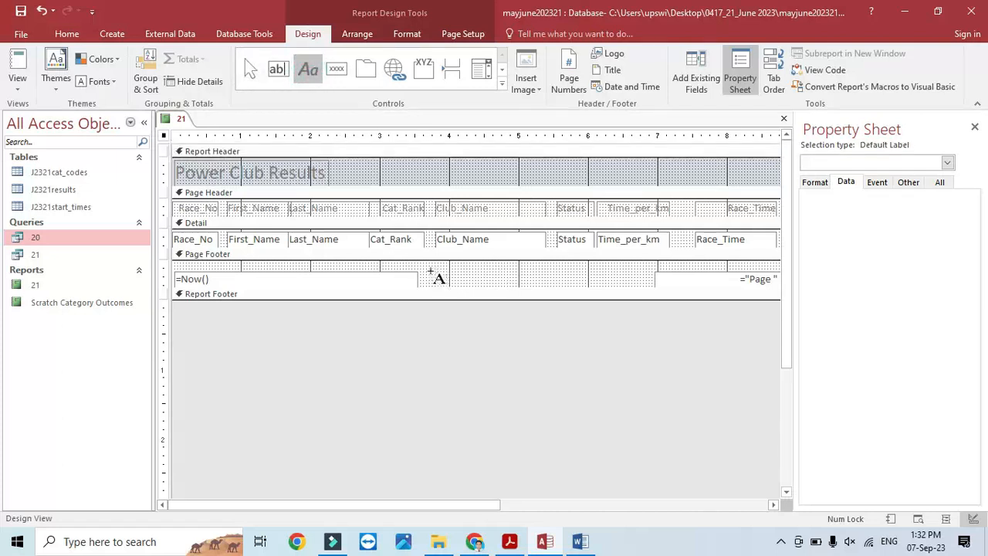
drag(418, 269, 631, 287)
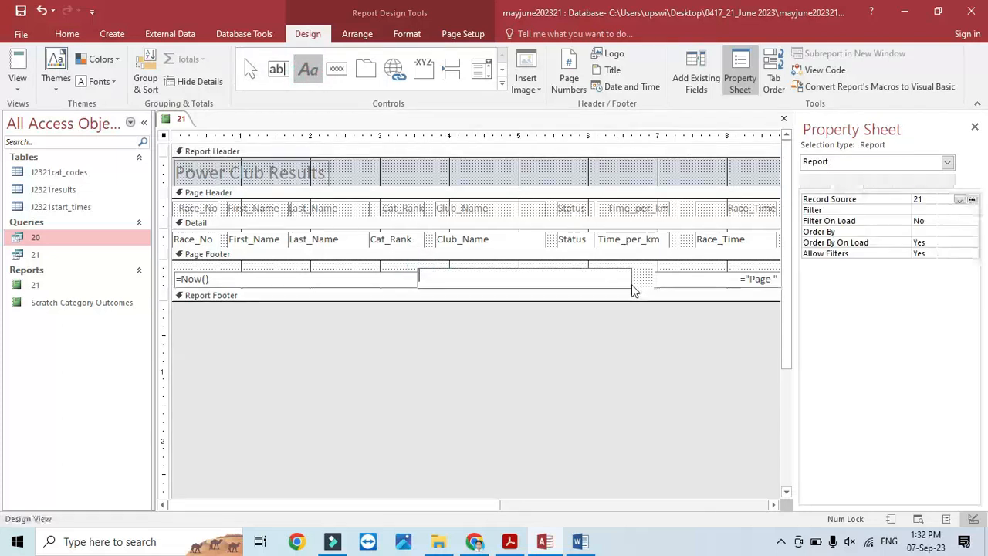
key(Caps_Lock)
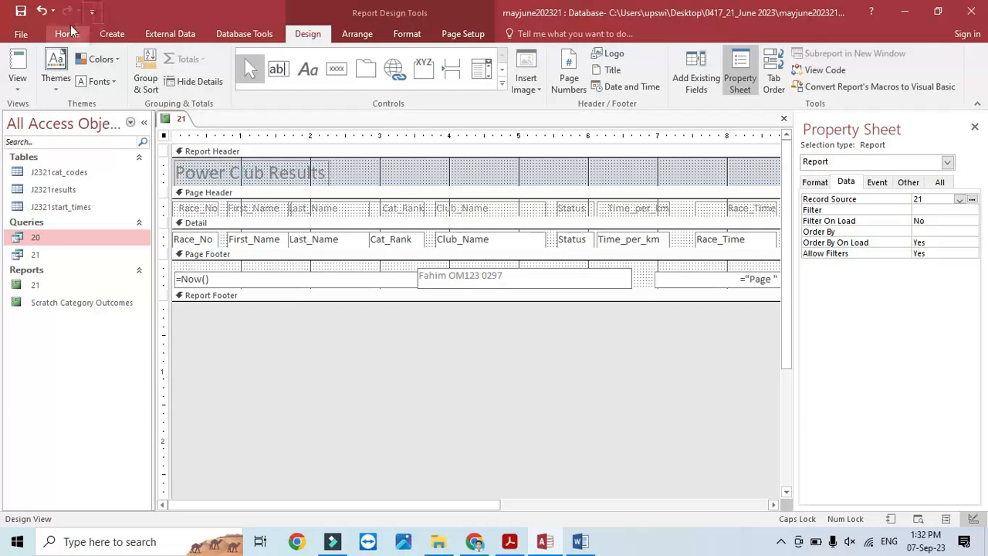
key(Return)
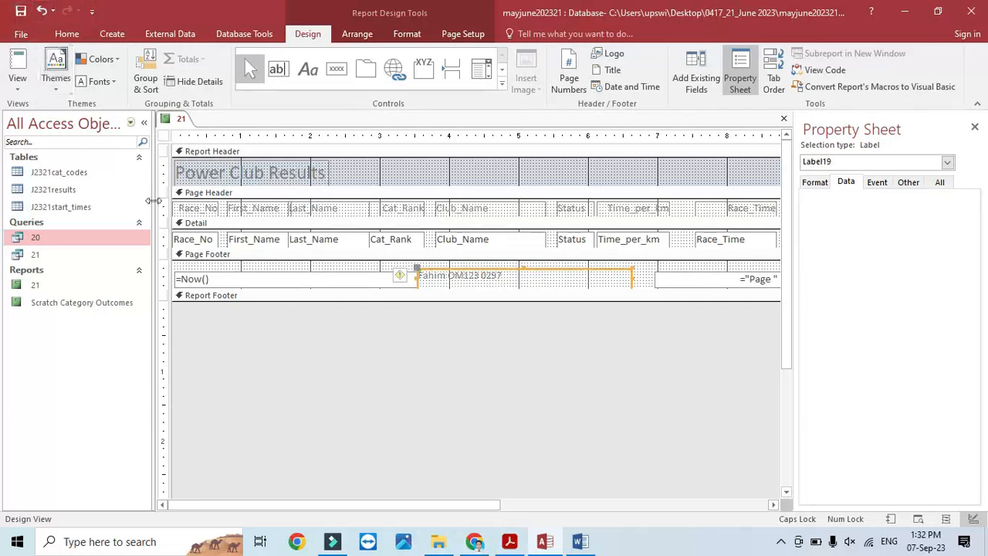
- Check the question paper's screenshot requirement, close report 21 and open query 21 in Design View to show its search criteria
click(509, 541)
scroll(271, 441, down, 2)
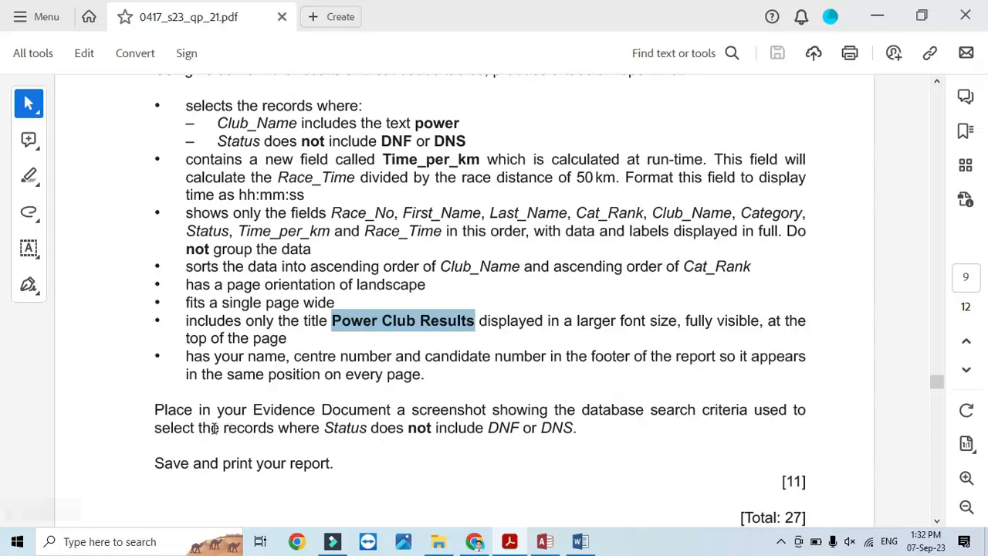
click(545, 542)
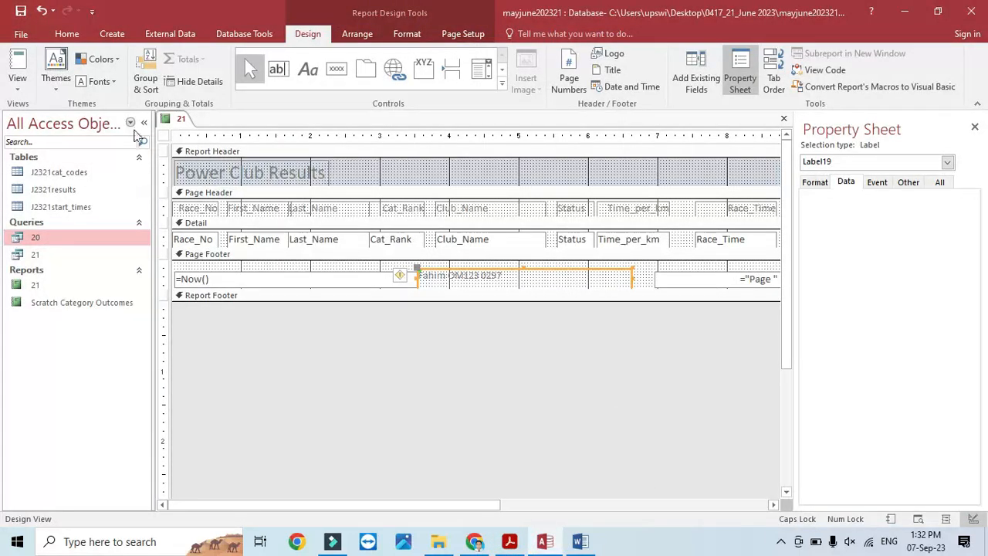
click(784, 118)
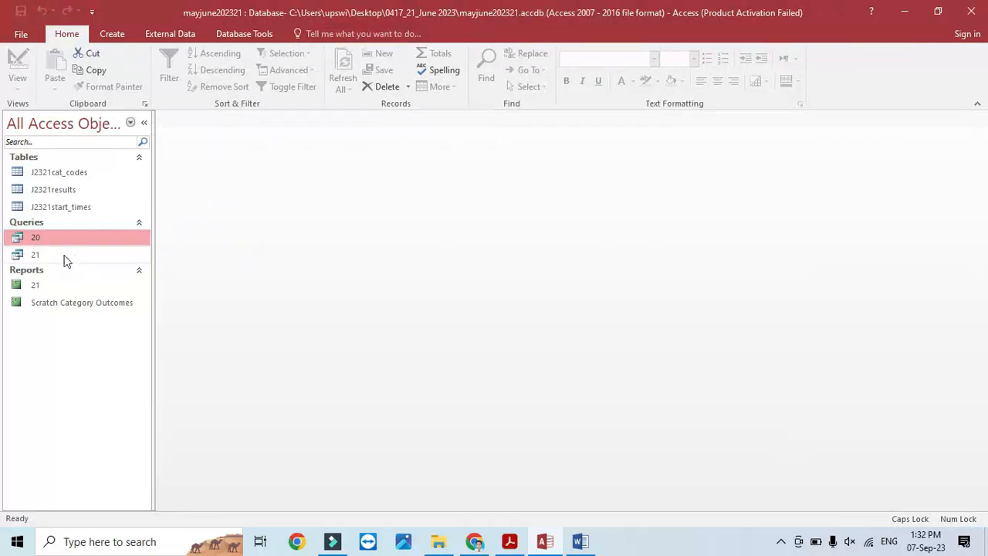
right_click(40, 255)
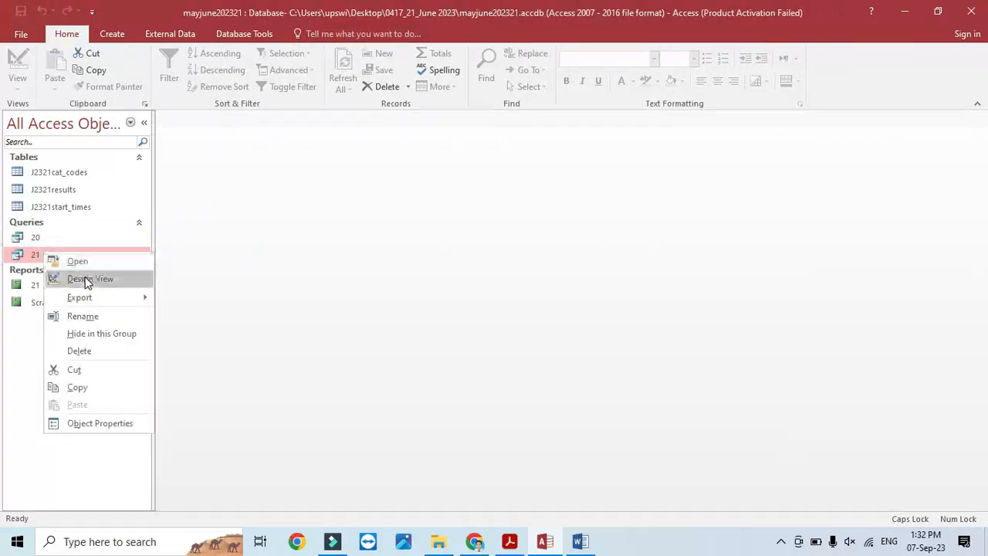
click(88, 278)
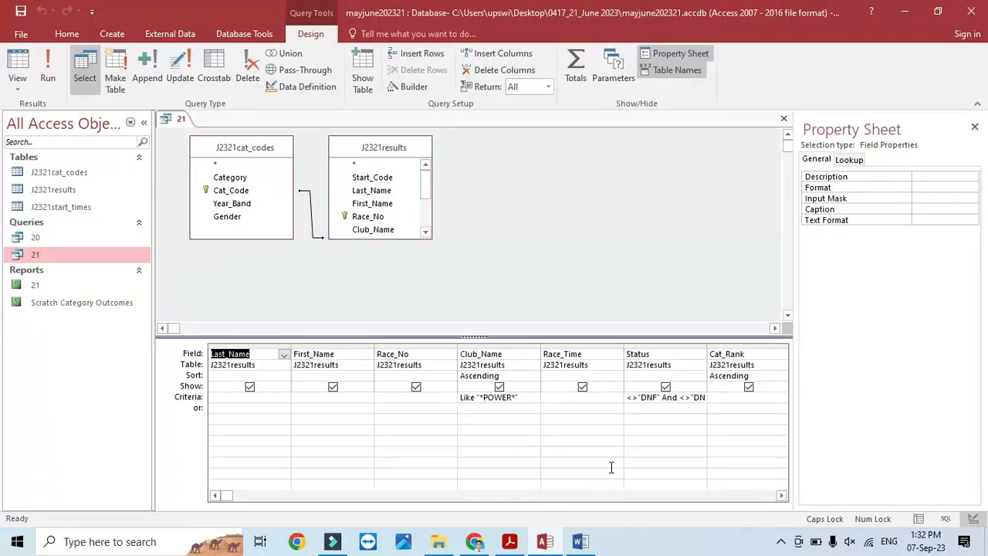
key(alt+Tab)
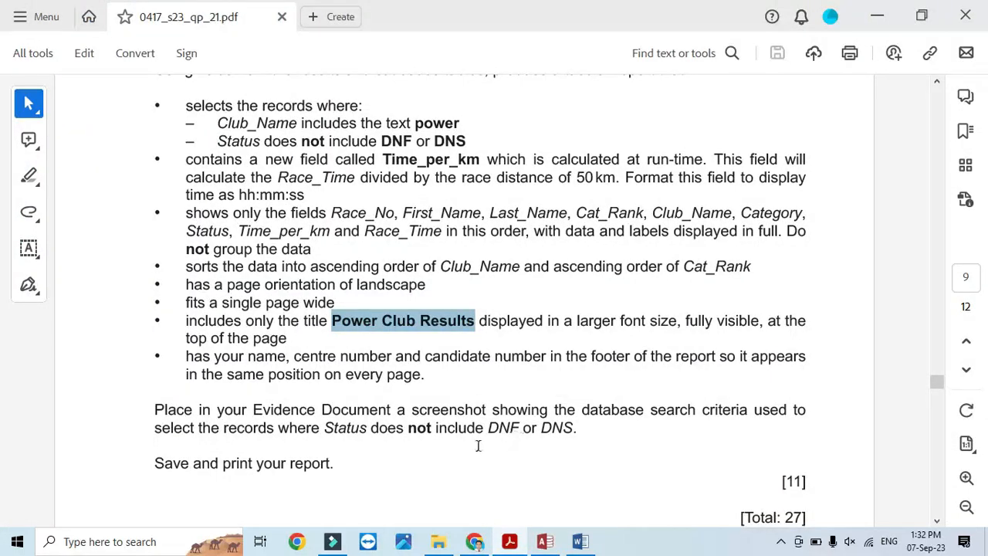
key(alt+Tab)
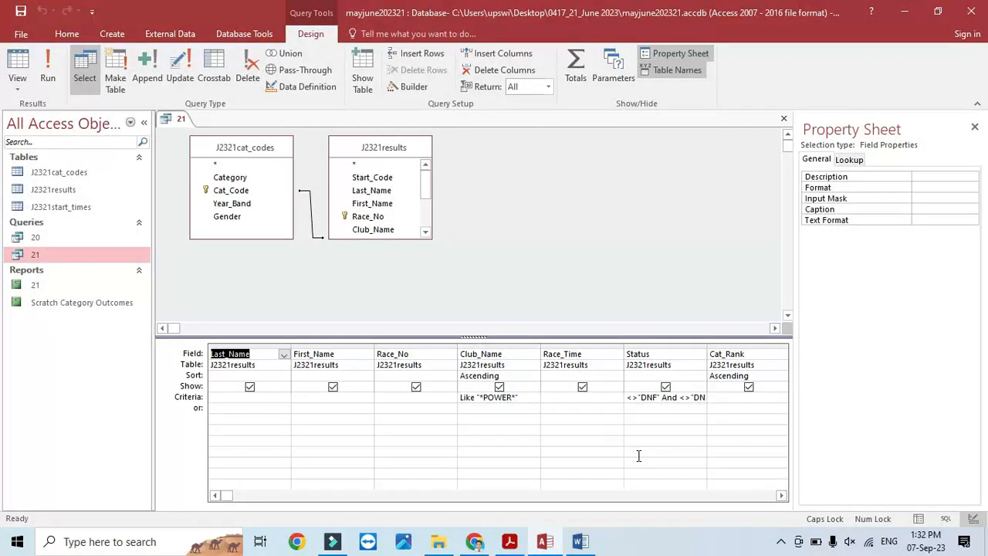
- Widen the query's Status column to fit its full DNF and DNS criteria, and capture a screenshot of that column
key(super+shift+s)
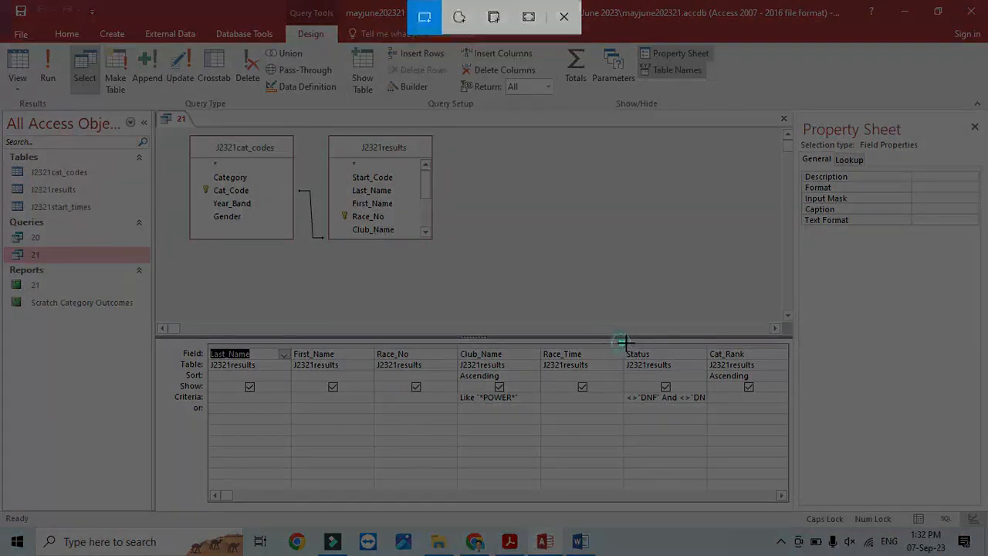
drag(622, 343, 706, 399)
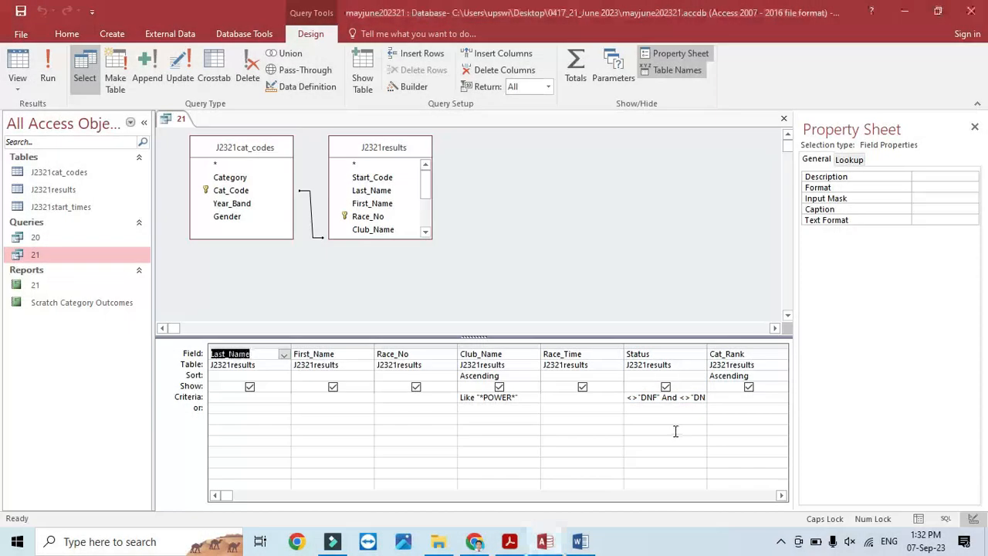
double_click(706, 345)
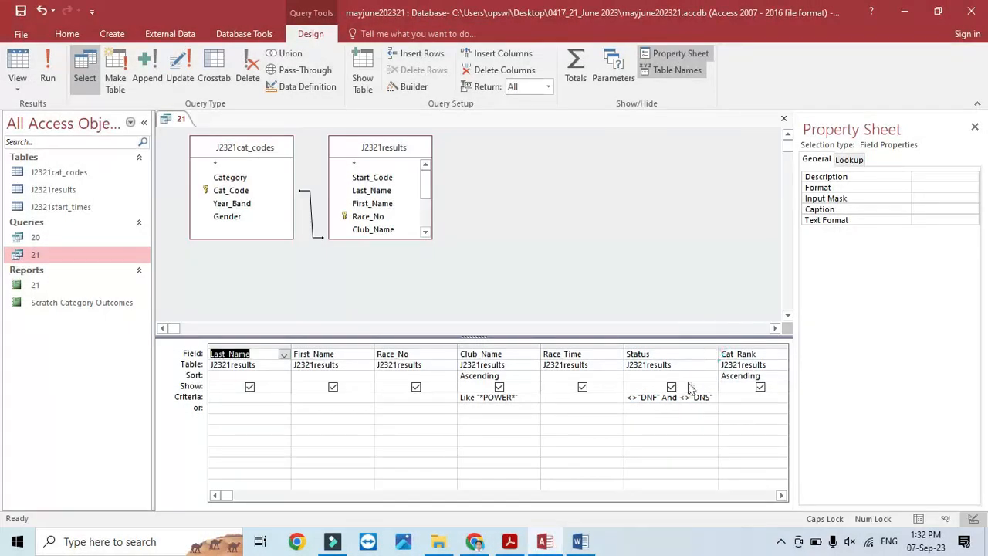
key(super+shift+s)
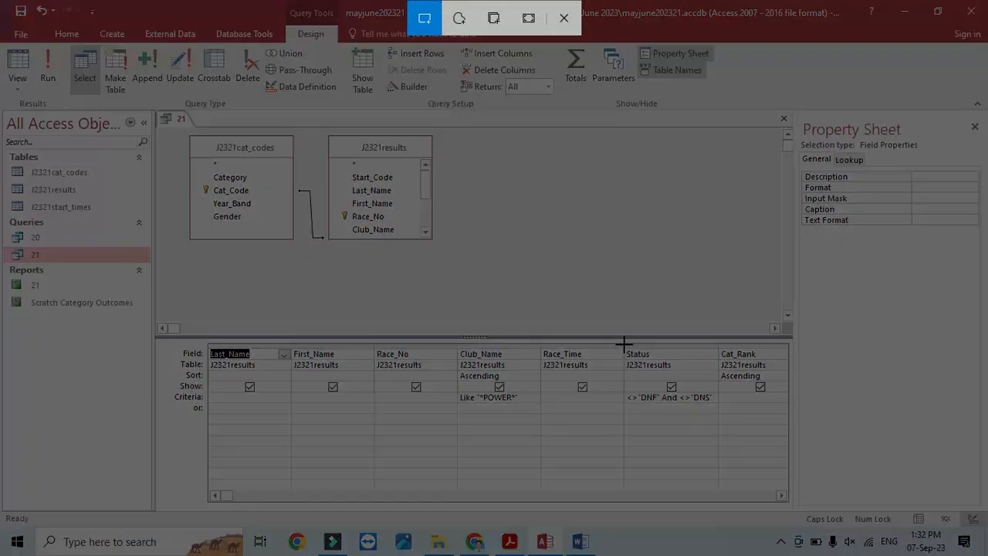
drag(623, 344, 718, 406)
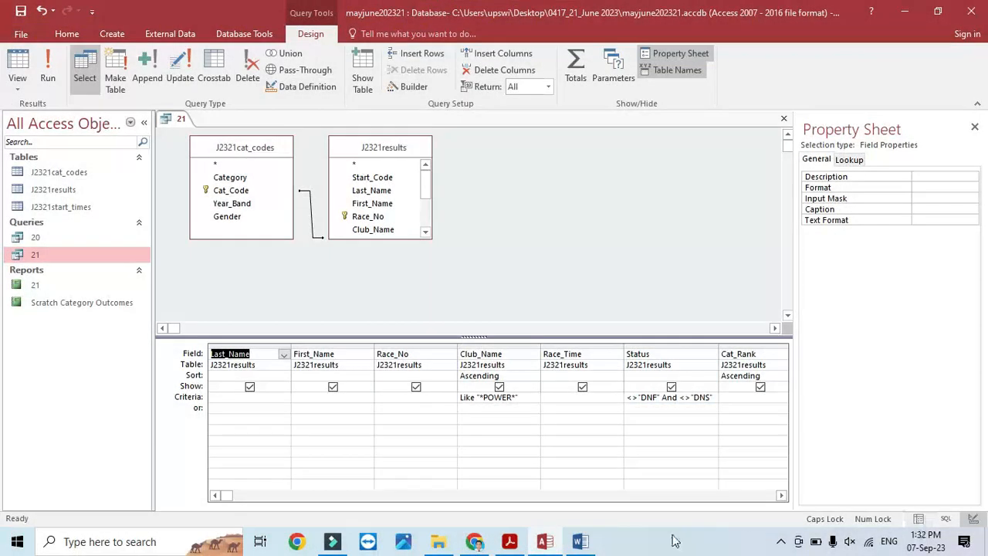
- Paste the criteria screenshot under "Step 21 evidence:" in the Word evidence document, and return to the question paper to check the remaining instructions
click(581, 541)
click(370, 415)
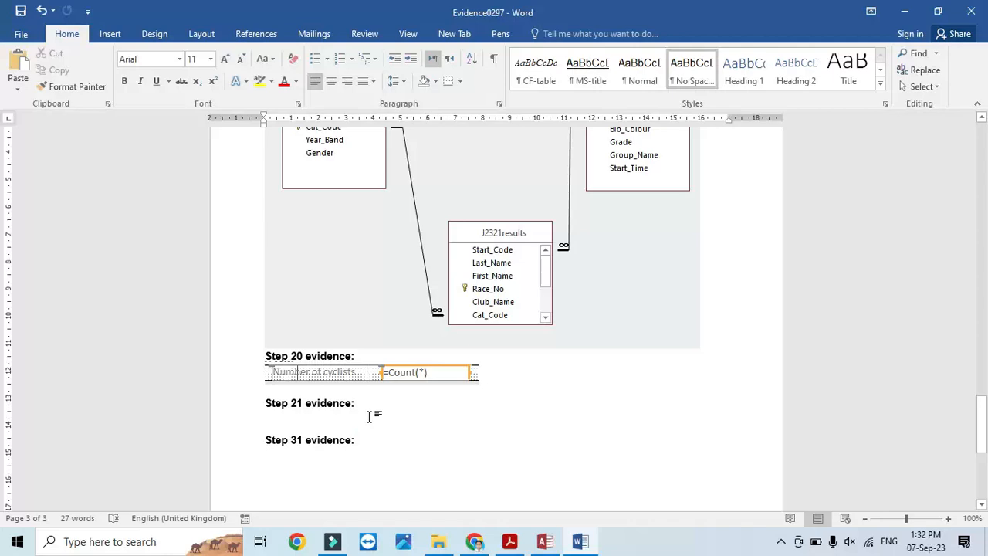
key(ctrl+v)
click(510, 541)
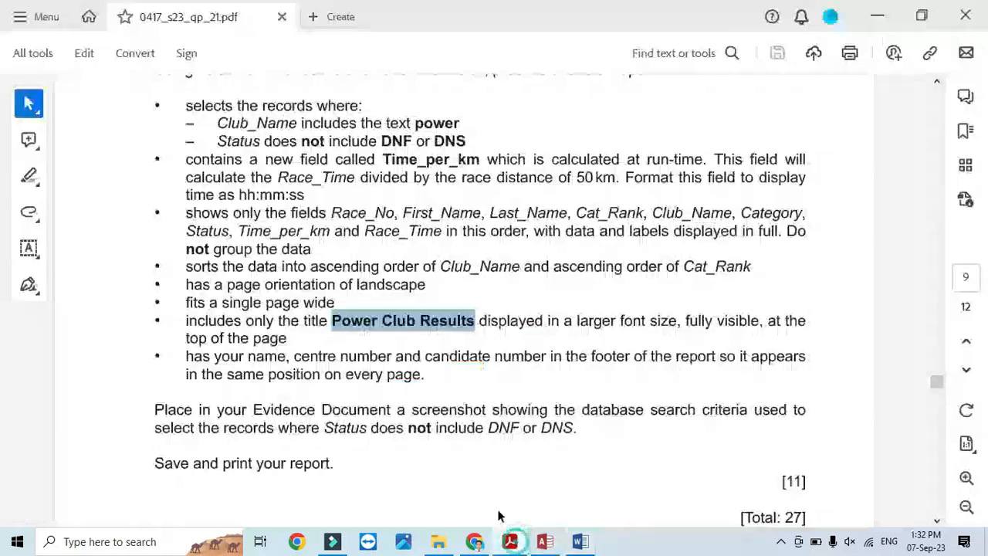
scroll(356, 439, down, 2)
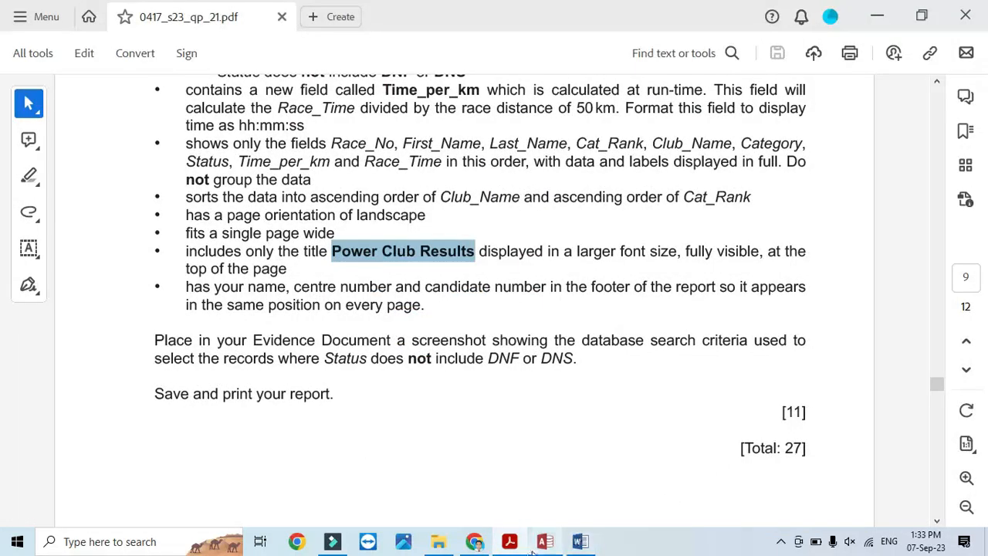